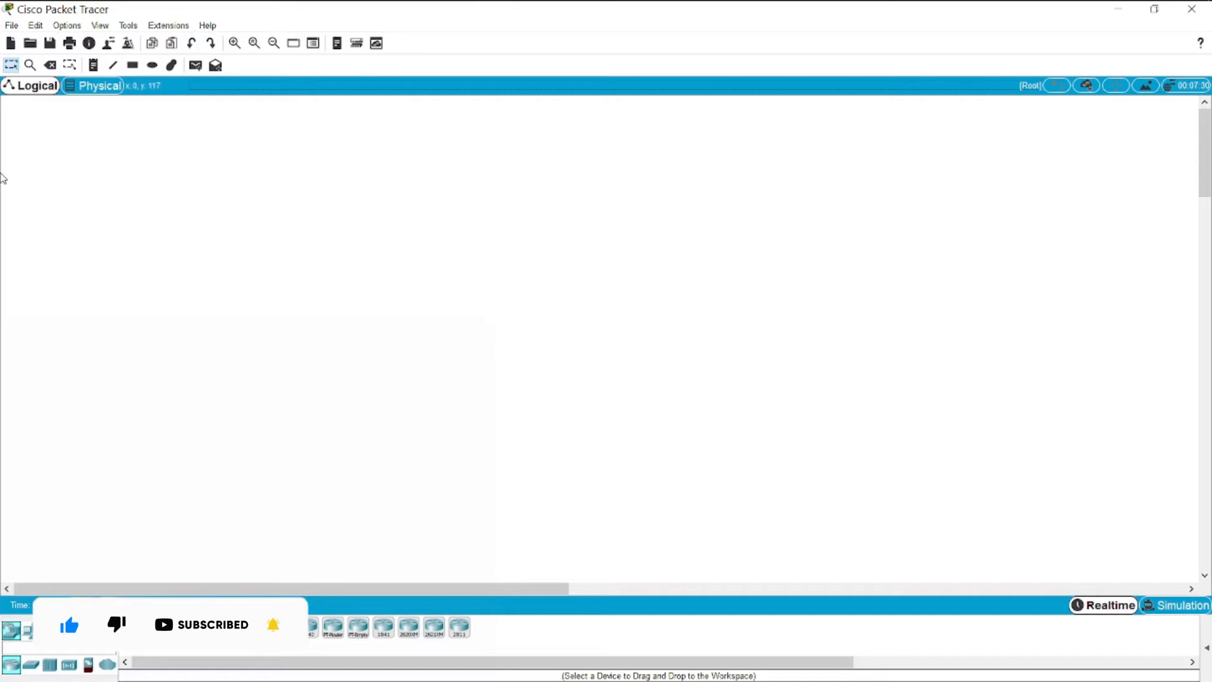
Place a 1941 router near the top centre of the workspace and a PT-Cloud device beside it.
{"action": "left_click", "coordinate": [161, 639]}
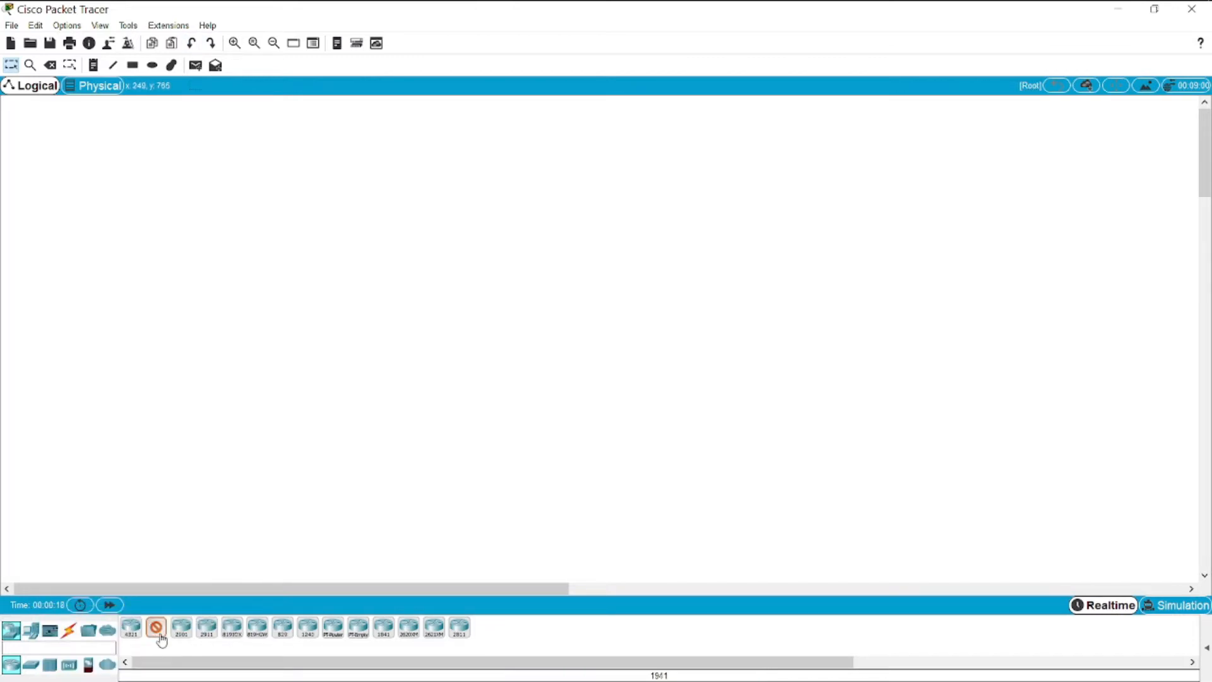
{"action": "left_click", "coordinate": [534, 147]}
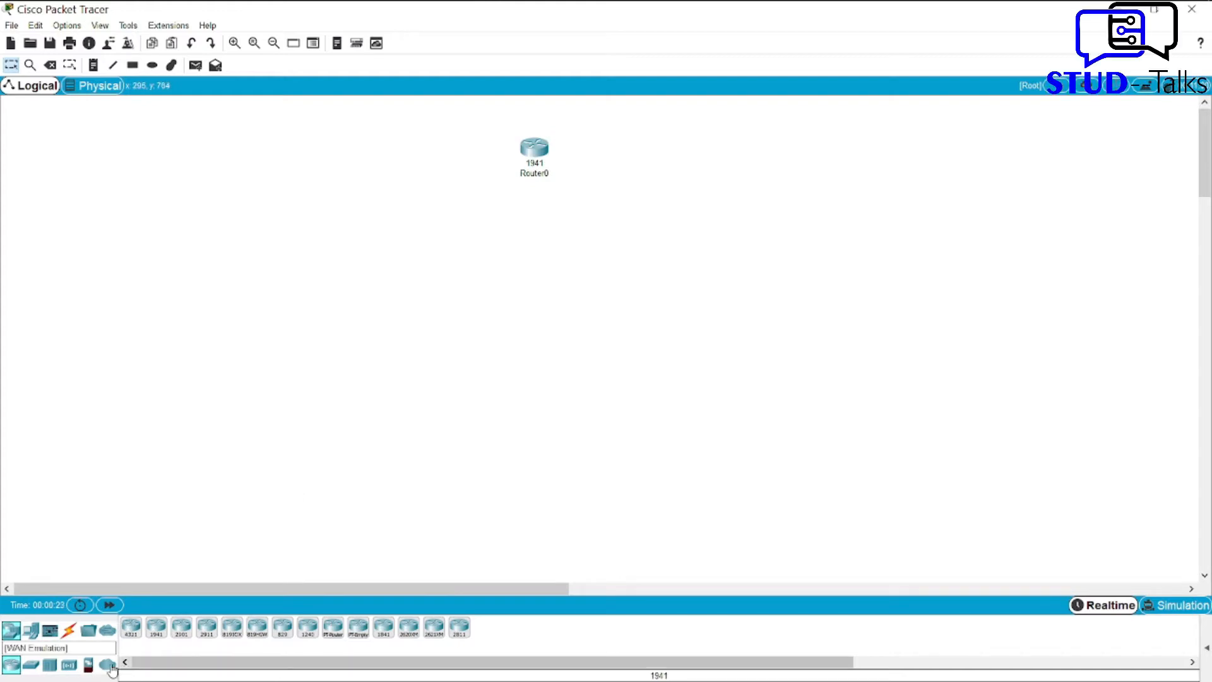
{"action": "left_click", "coordinate": [109, 666]}
{"action": "left_click", "coordinate": [131, 630]}
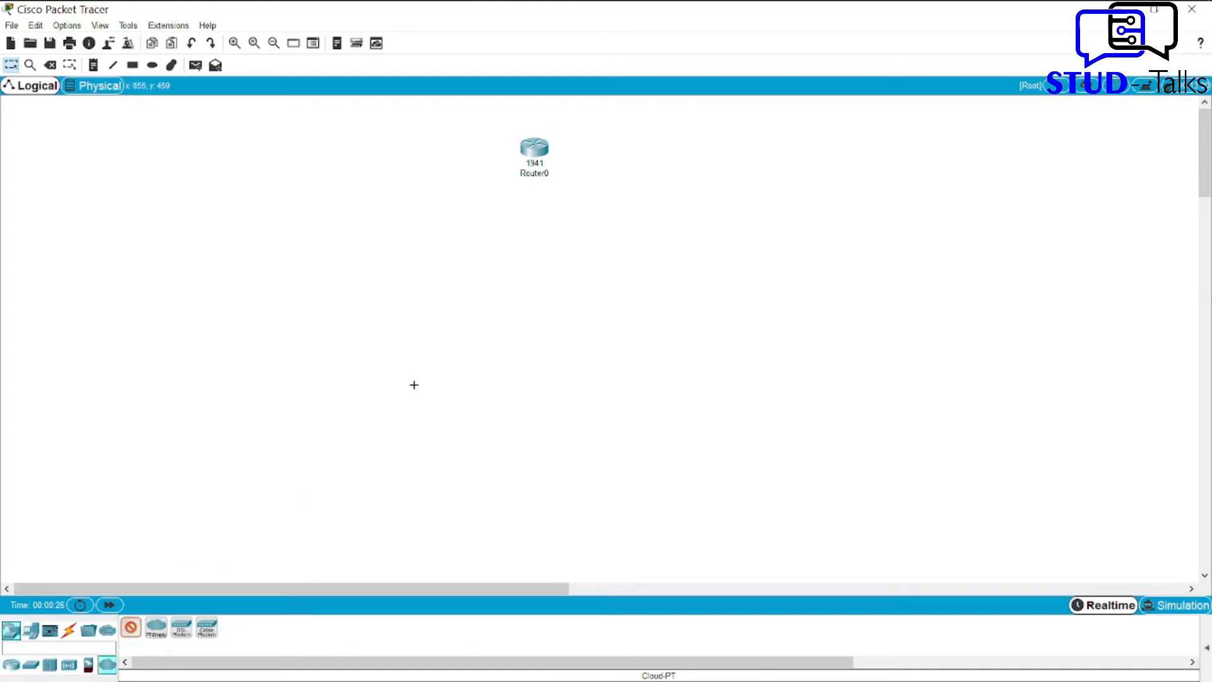
{"action": "left_click", "coordinate": [652, 152]}
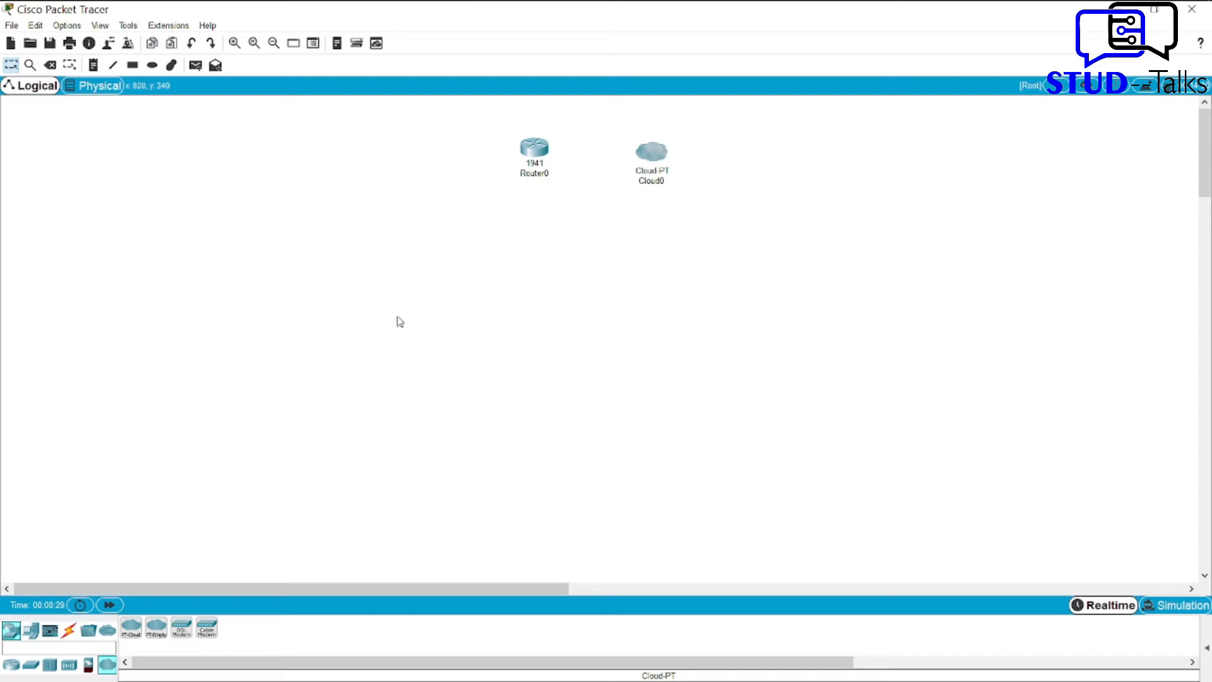
Place three 2950T-24 switches: one directly beneath the router and two side by side further below.
{"action": "left_click", "coordinate": [31, 665]}
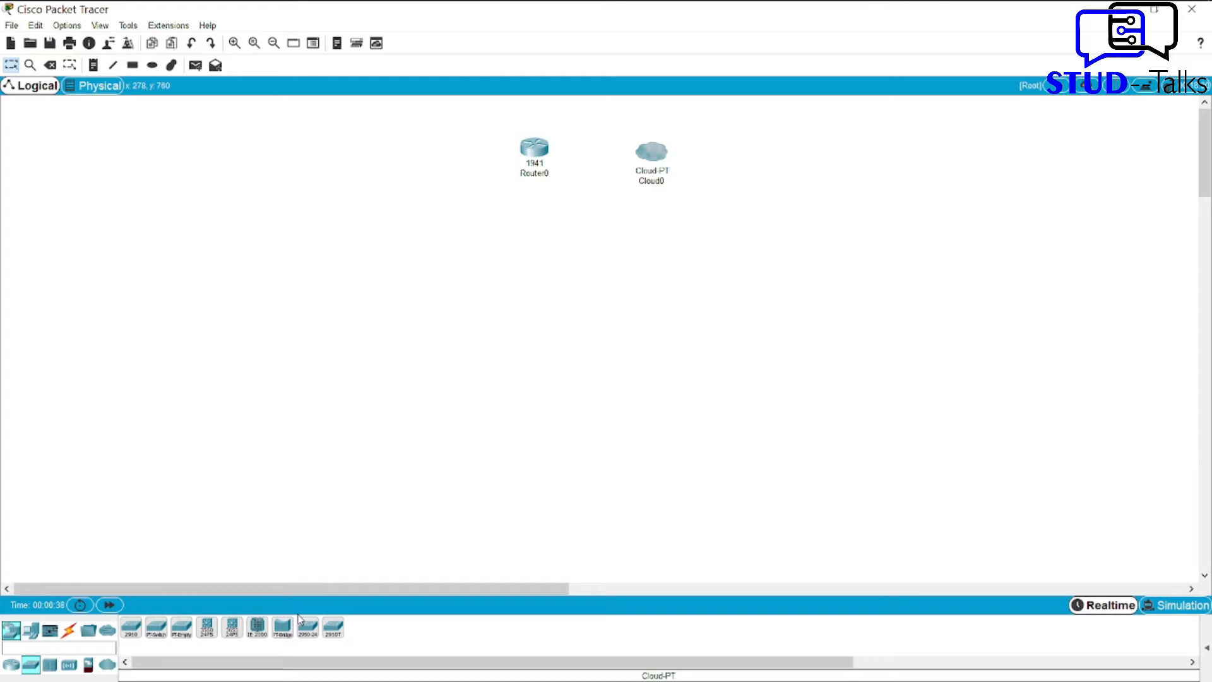
{"action": "left_click", "coordinate": [335, 629]}
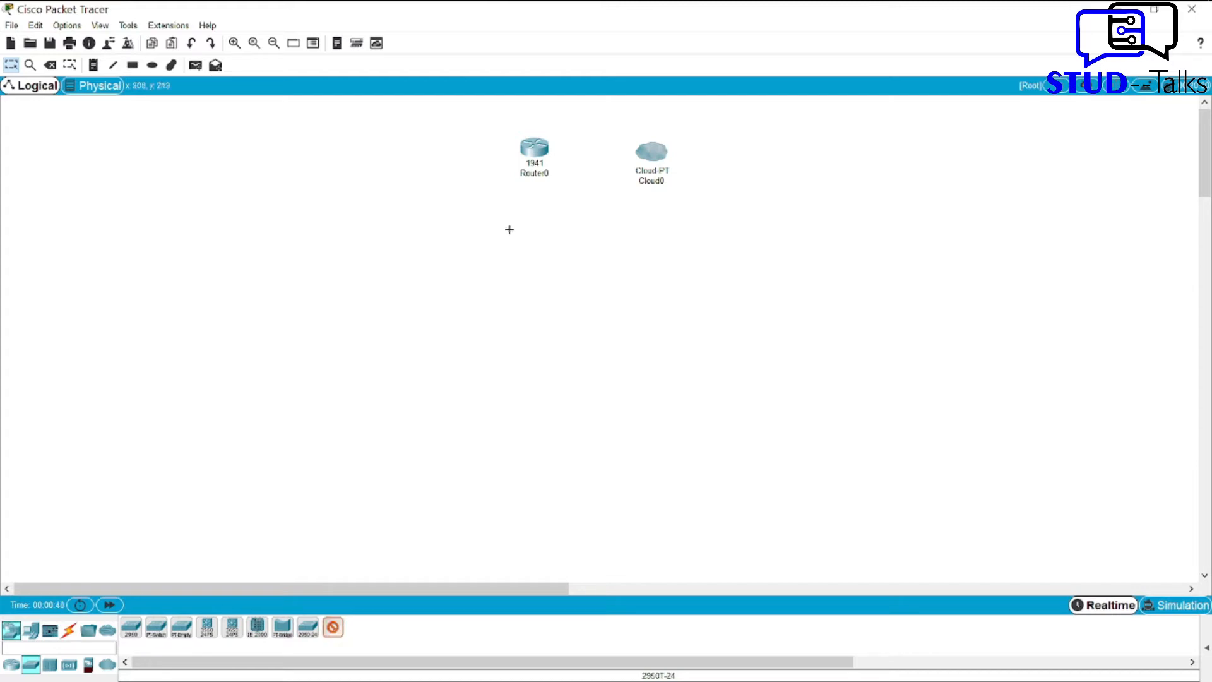
{"action": "left_click", "coordinate": [533, 242]}
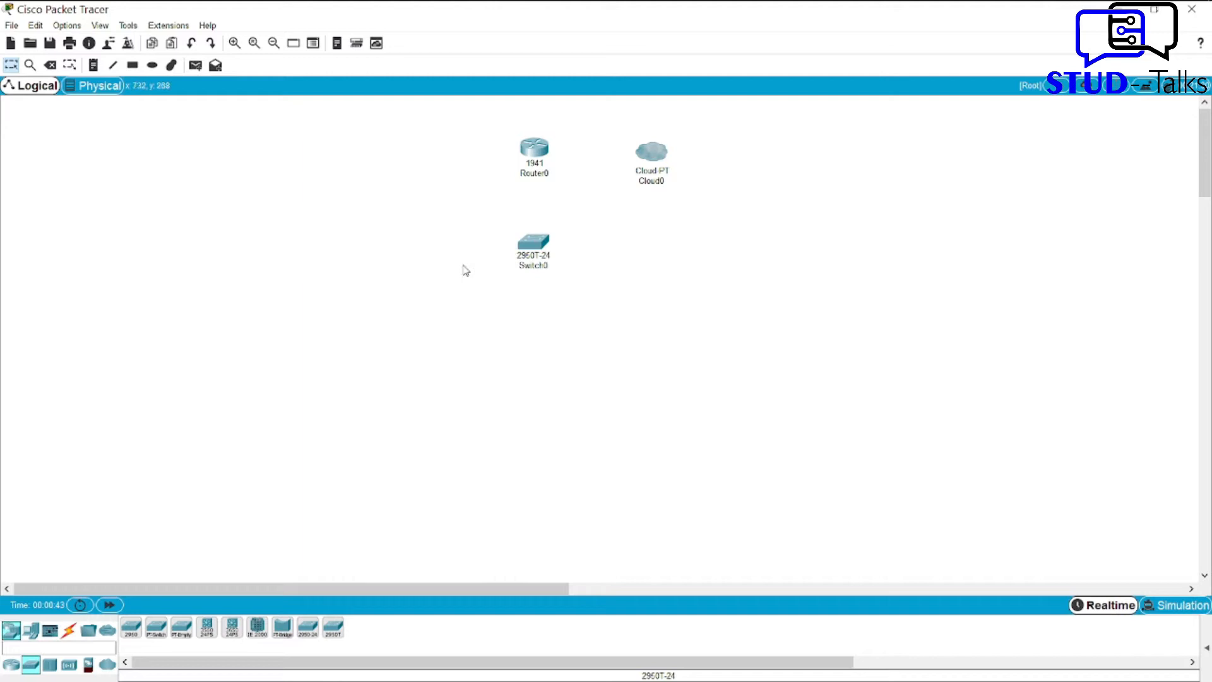
{"action": "left_click", "coordinate": [331, 630]}
{"action": "left_click", "coordinate": [422, 322]}
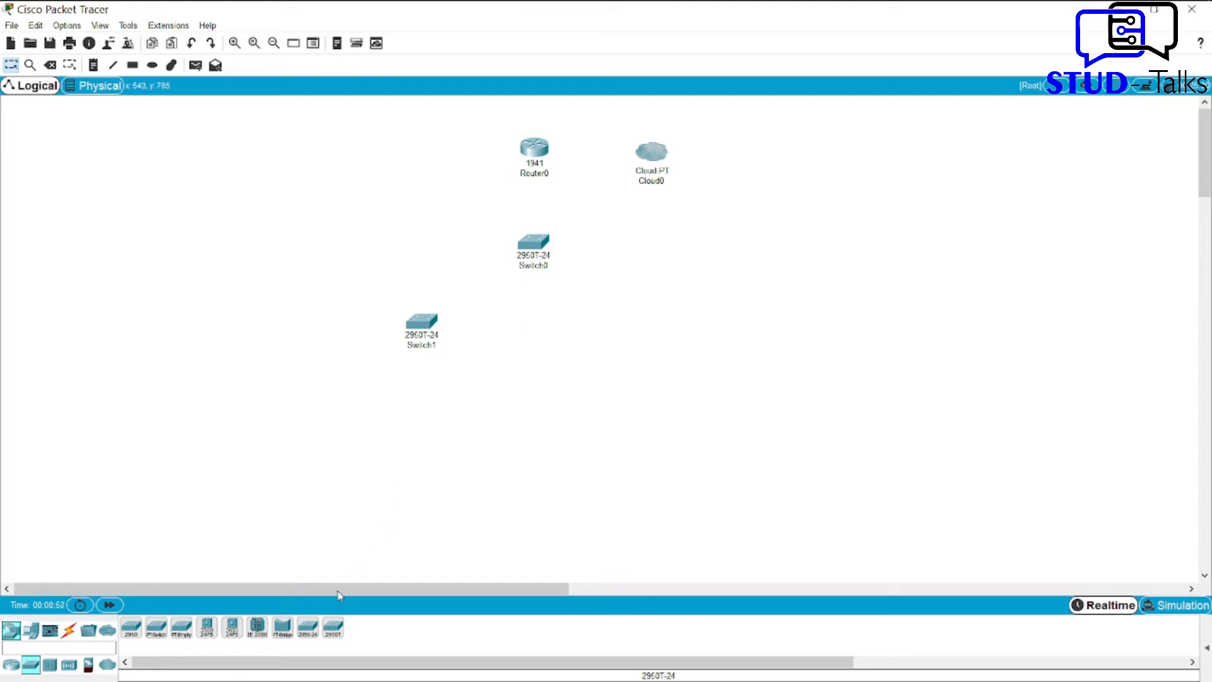
{"action": "left_click", "coordinate": [337, 635]}
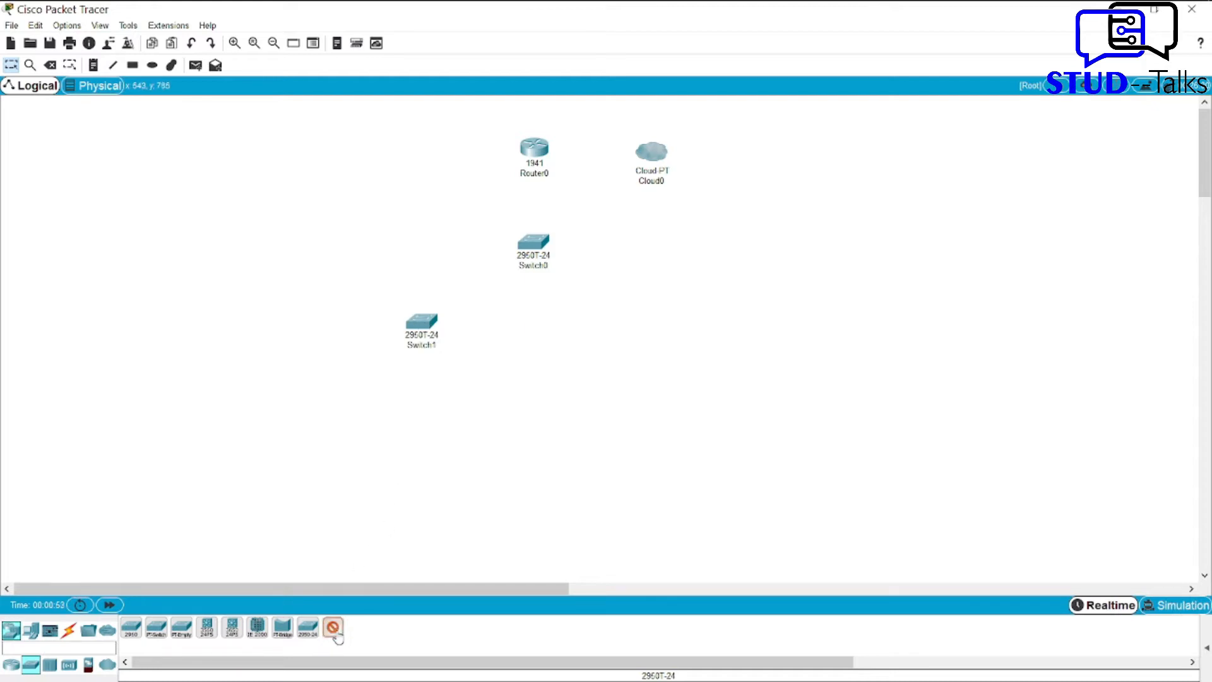
{"action": "left_click", "coordinate": [609, 332]}
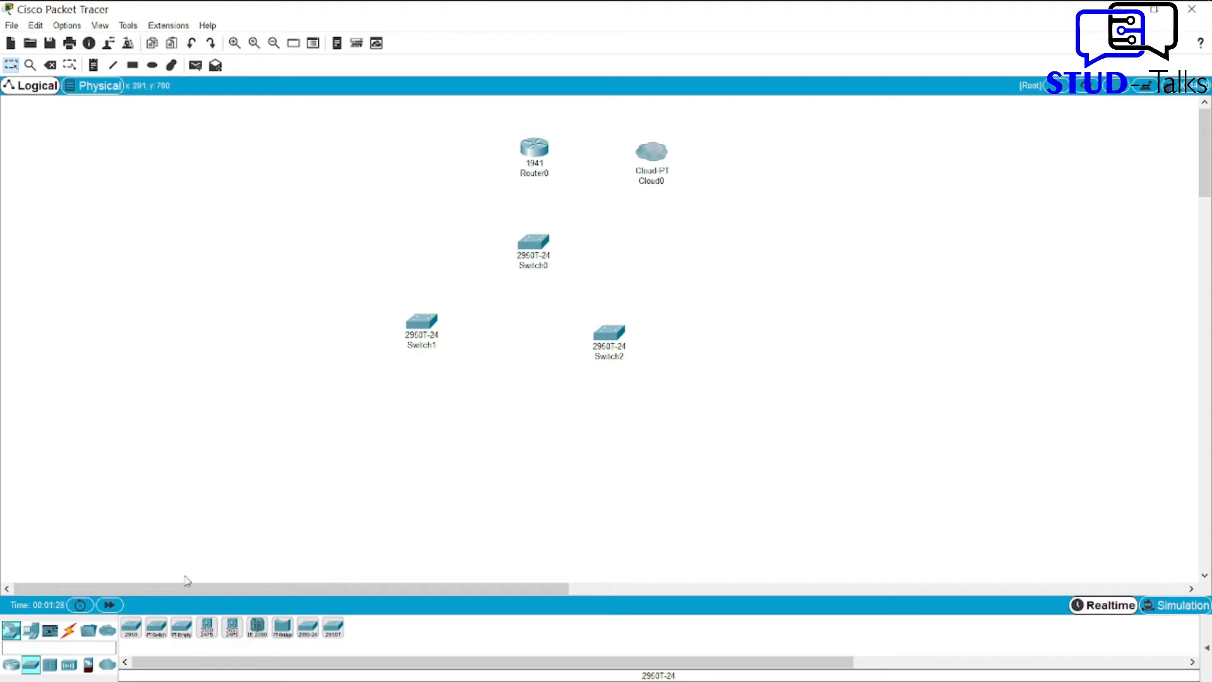
Add two more 2950T-24 switches, one beneath Switch1 and one beneath Switch2.
{"action": "left_click", "coordinate": [334, 631]}
{"action": "left_click", "coordinate": [417, 416]}
{"action": "left_click", "coordinate": [334, 630]}
{"action": "left_click", "coordinate": [613, 426]}
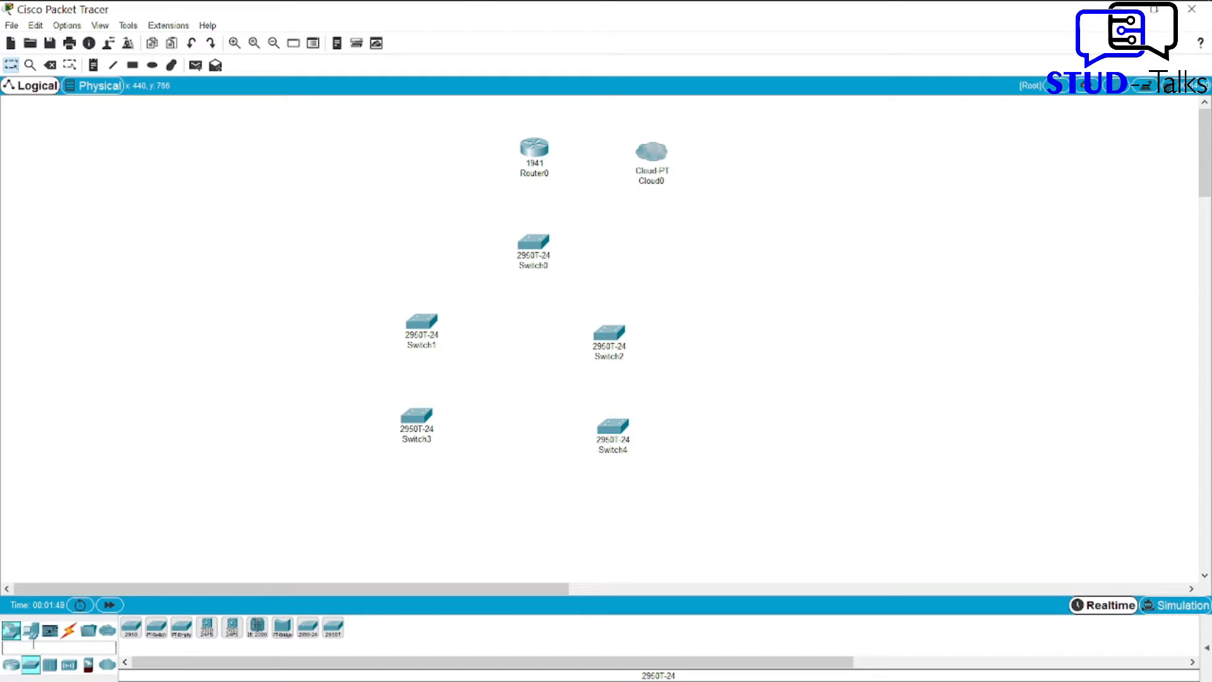
Place four PCs in a row below Switch3, shifting the first two slightly outward to even the spacing.
{"action": "left_click", "coordinate": [30, 629]}
{"action": "left_click", "coordinate": [133, 628]}
{"action": "left_click", "coordinate": [266, 505]}
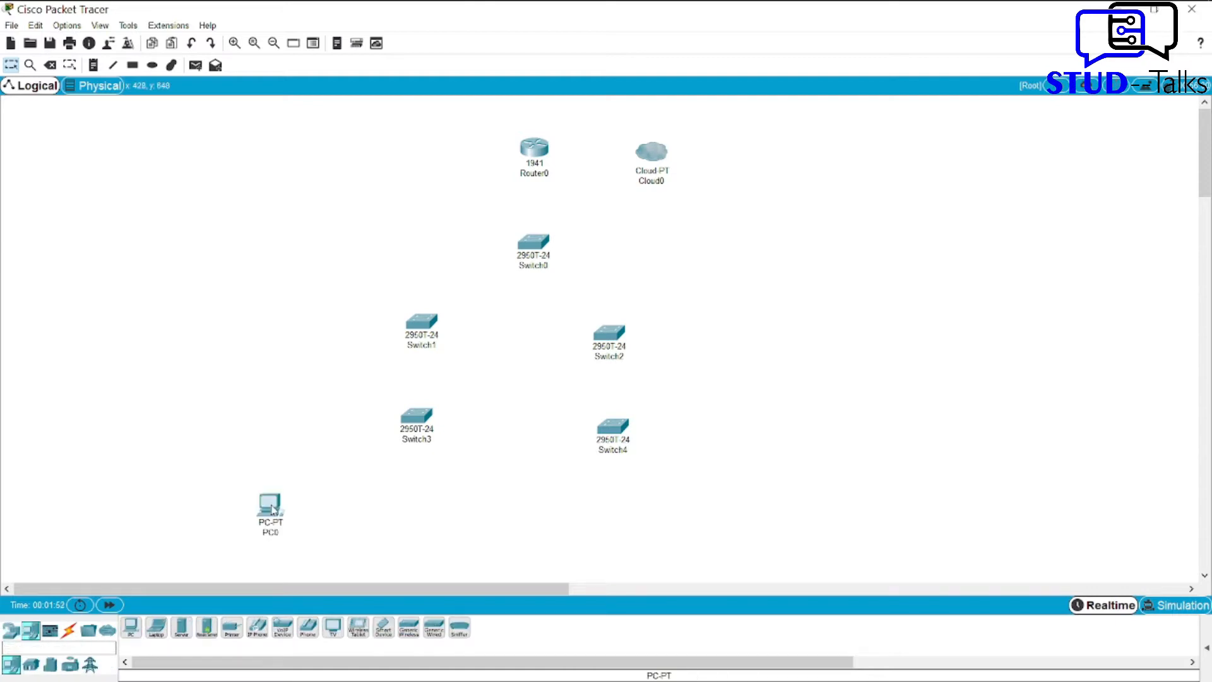
{"action": "left_click", "coordinate": [126, 631]}
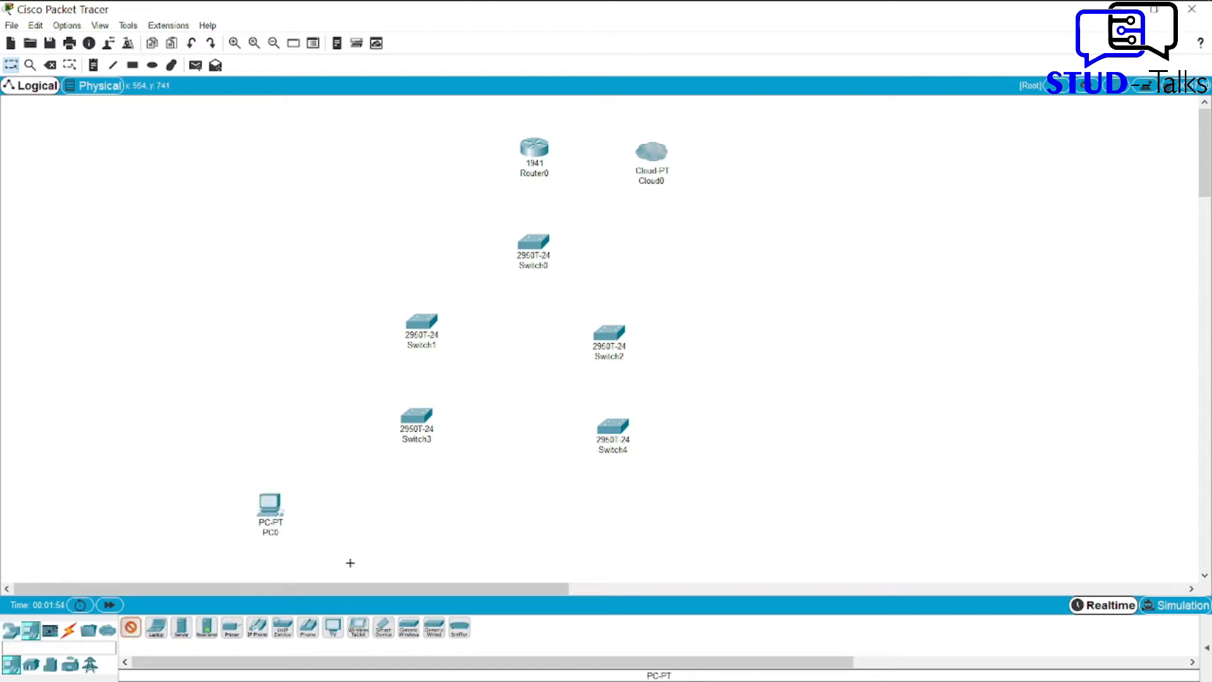
{"action": "left_click", "coordinate": [356, 516]}
{"action": "left_click_drag", "start_coordinate": [276, 505], "coordinate": [255, 505]}
{"action": "left_click_drag", "start_coordinate": [360, 522], "coordinate": [339, 520]}
{"action": "left_click", "coordinate": [131, 628]}
{"action": "left_click", "coordinate": [410, 522]}
{"action": "left_click", "coordinate": [130, 628]}
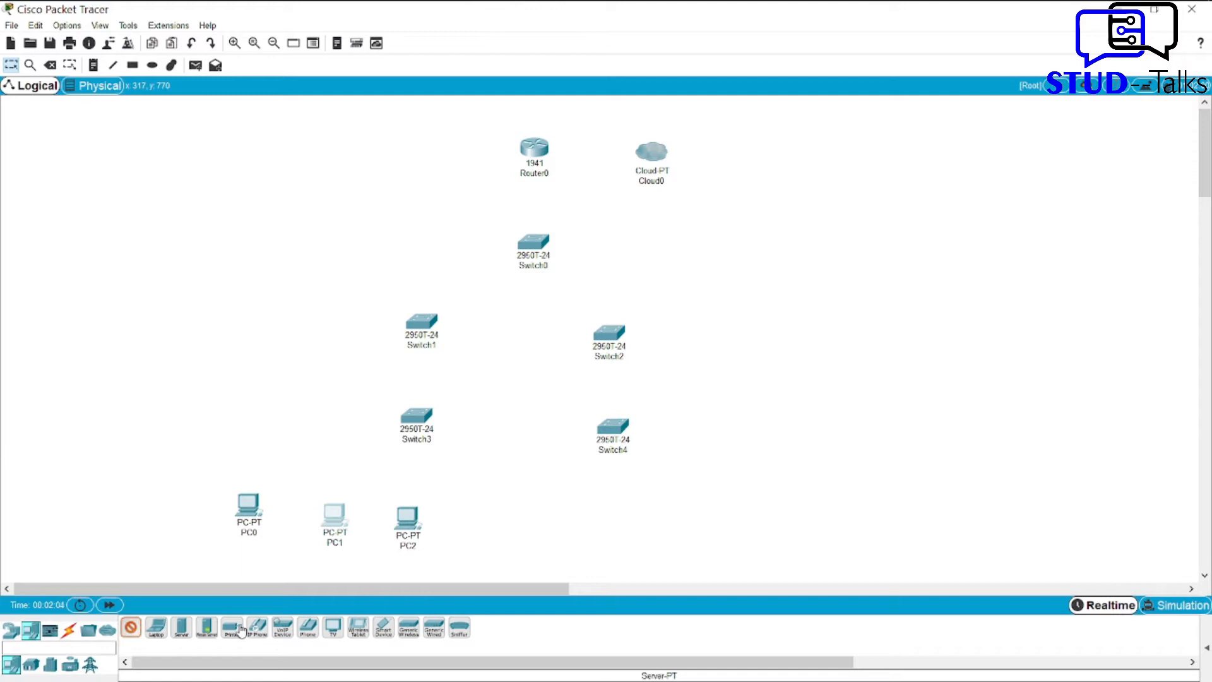
{"action": "left_click", "coordinate": [479, 522]}
Extend the row with four more PCs below Switch4.
{"action": "left_click", "coordinate": [131, 628]}
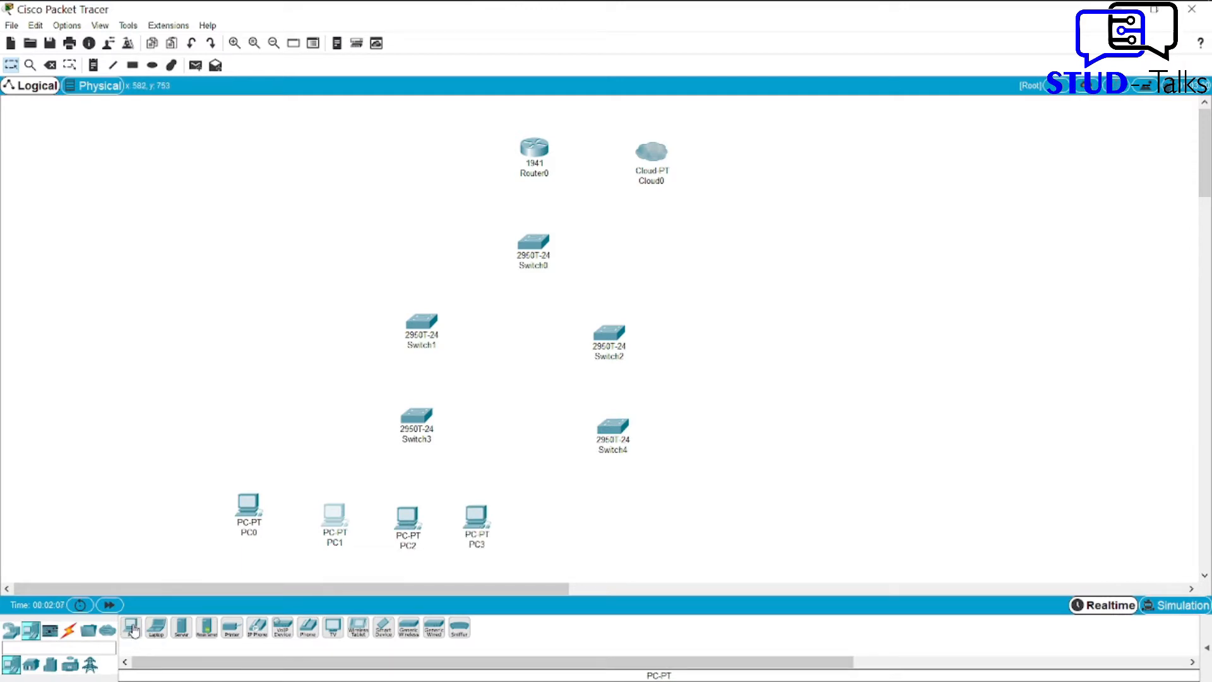
{"action": "left_click", "coordinate": [565, 512]}
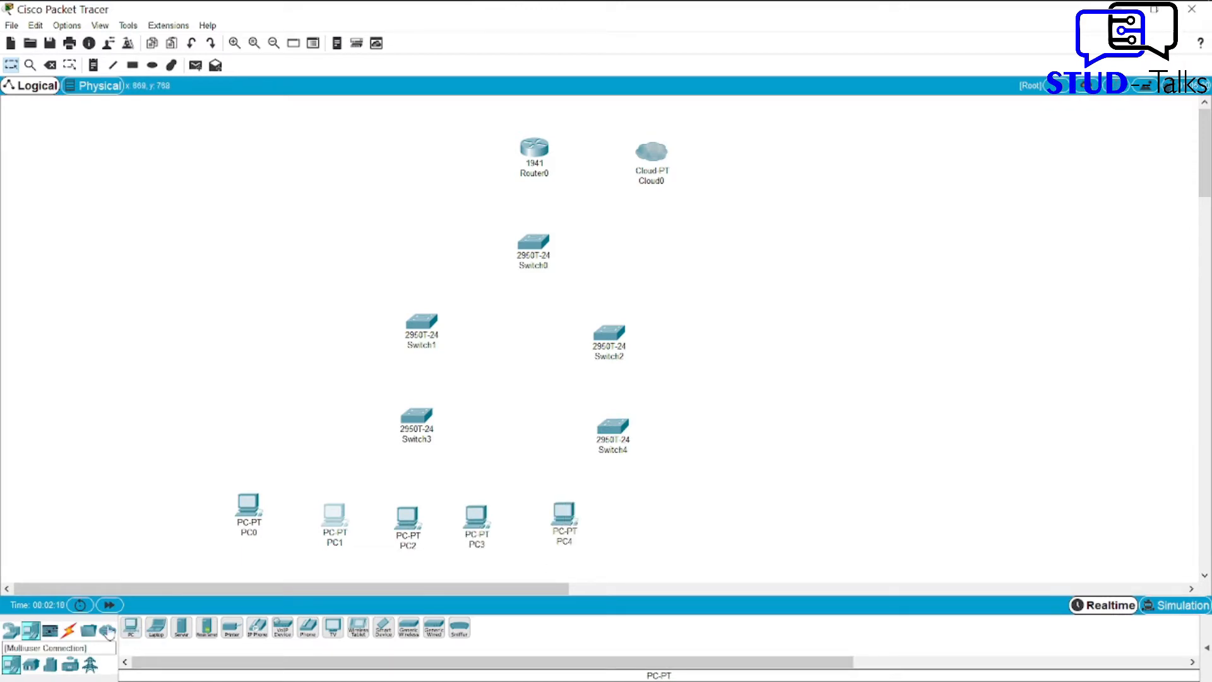
{"action": "left_click", "coordinate": [621, 516]}
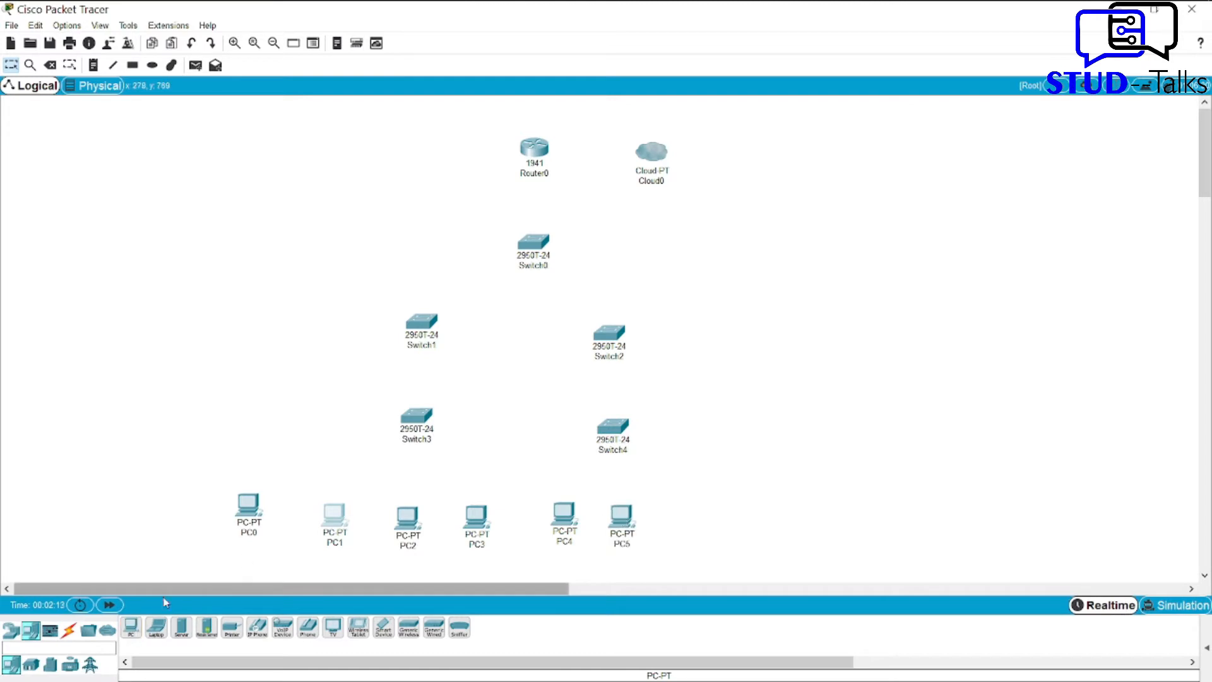
{"action": "left_click", "coordinate": [131, 628]}
{"action": "left_click", "coordinate": [686, 519]}
{"action": "left_click", "coordinate": [131, 628]}
{"action": "left_click", "coordinate": [749, 522]}
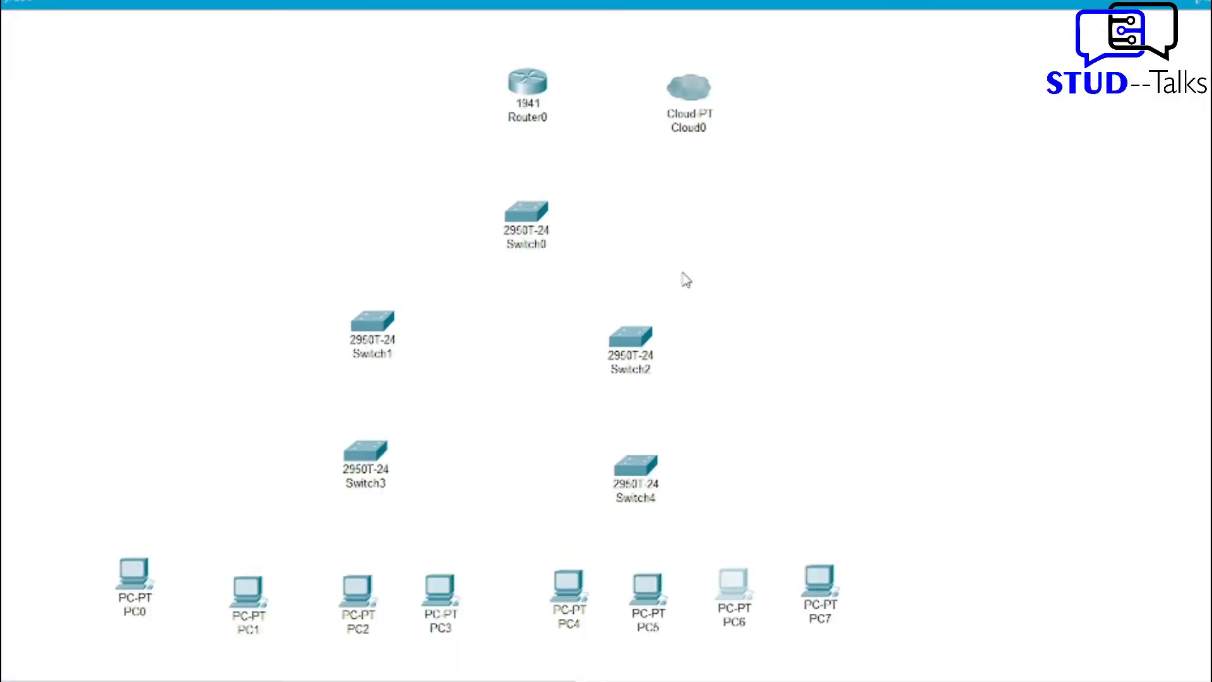
Install an HWIC-2T serial module in Router0's first expansion slot and power the router on.
{"action": "left_click", "coordinate": [536, 85]}
{"action": "left_click_drag", "start_coordinate": [448, 192], "coordinate": [599, 311]}
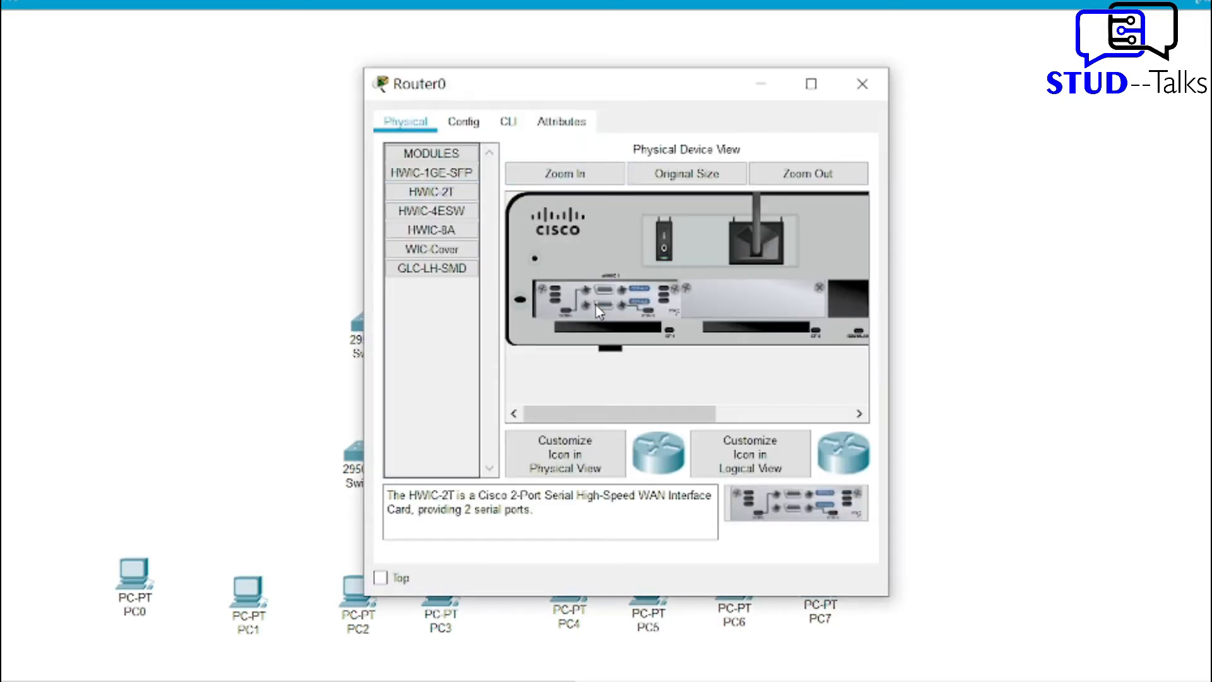
{"action": "left_click", "coordinate": [664, 238]}
Set Router0's display name to R1 and replace its default hostname.
{"action": "left_click", "coordinate": [459, 129]}
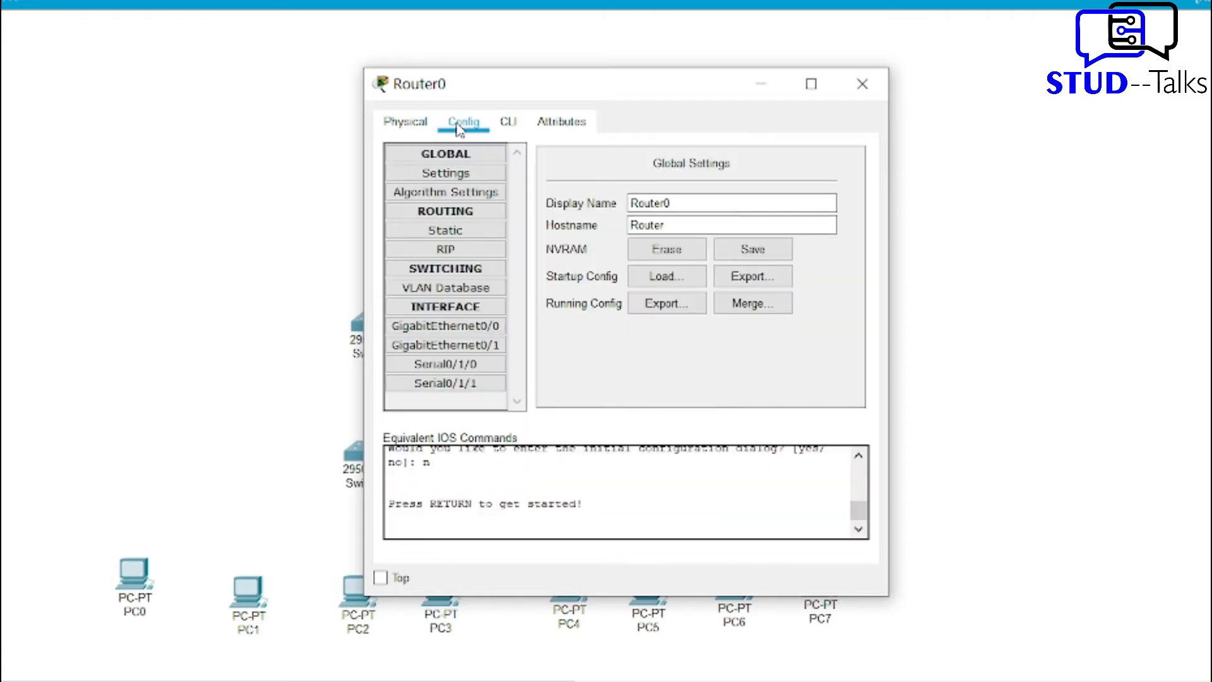
{"action": "key", "text": "BackSpace"}
{"action": "key", "text": "BackSpace"}
{"action": "key", "text": "BackSpace"}
{"action": "left_click", "coordinate": [740, 226]}
{"action": "key", "text": "BackSpace"}
{"action": "key", "text": "Return"}
{"action": "left_click", "coordinate": [863, 84]}
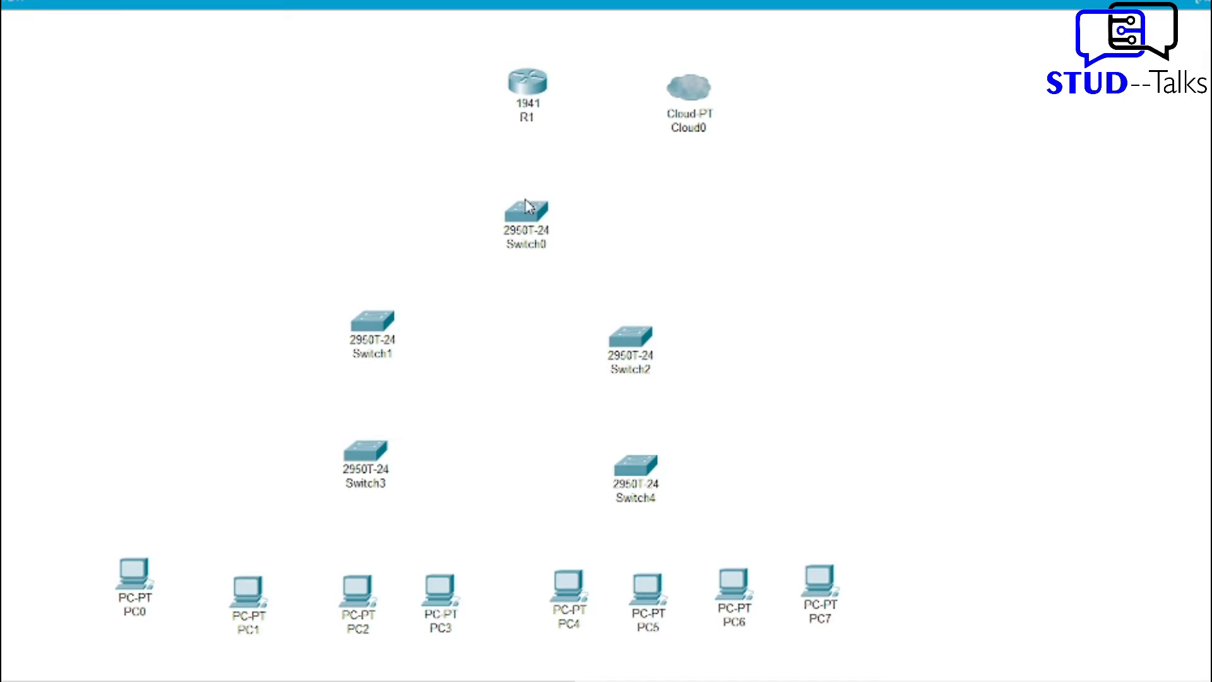
Set the display name of Switch0, directly below the router, to Central.
{"action": "left_click", "coordinate": [529, 216]}
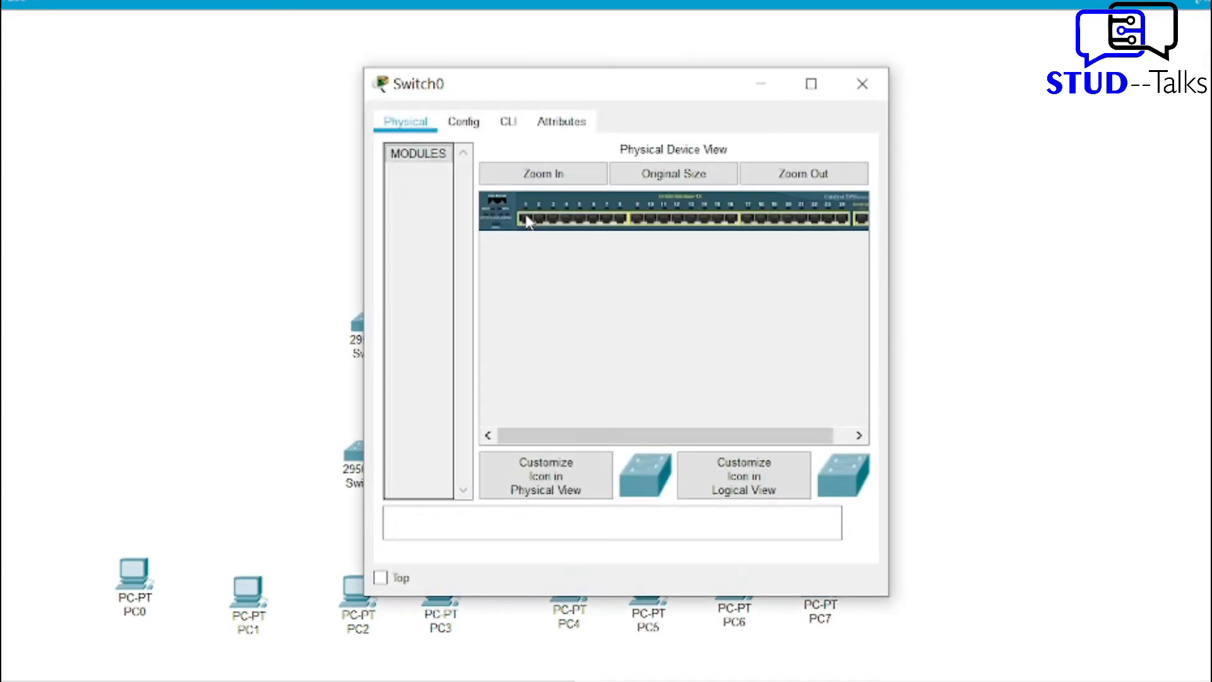
{"action": "left_click", "coordinate": [465, 122]}
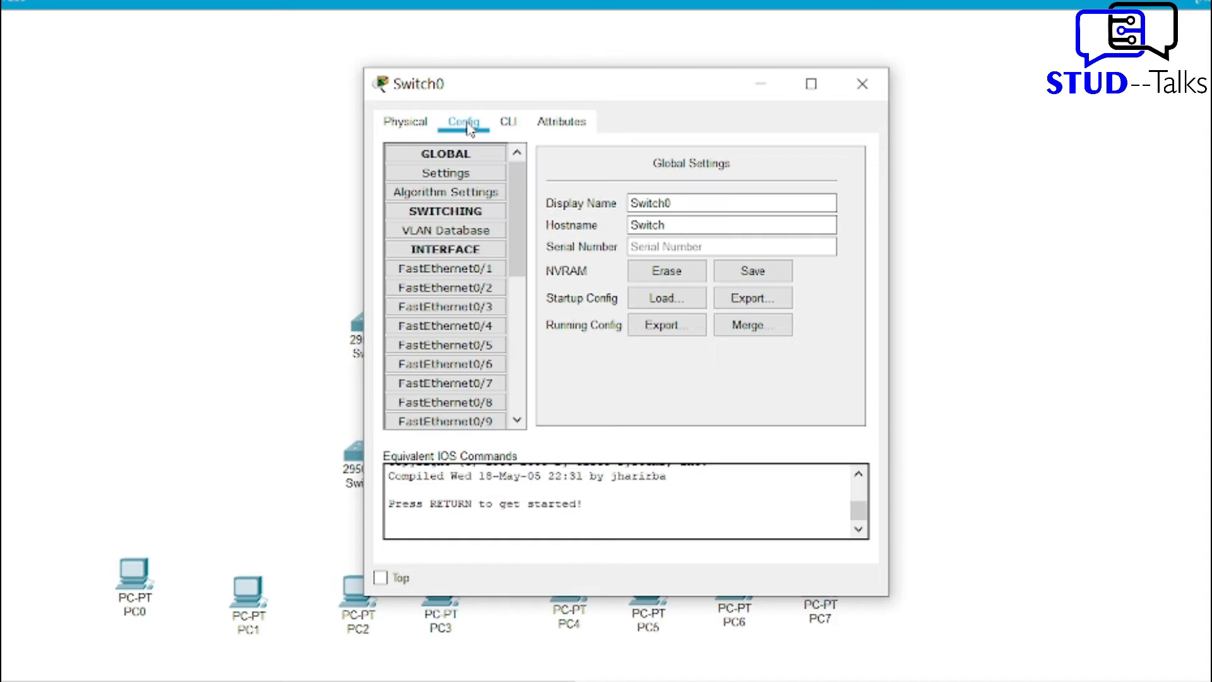
{"action": "key", "text": "BackSpace"}
{"action": "key", "text": "BackSpace"}
{"action": "key", "text": "BackSpace"}
{"action": "key", "text": "BackSpace"}
{"action": "key", "text": "BackSpace"}
{"action": "key", "text": "BackSpace"}
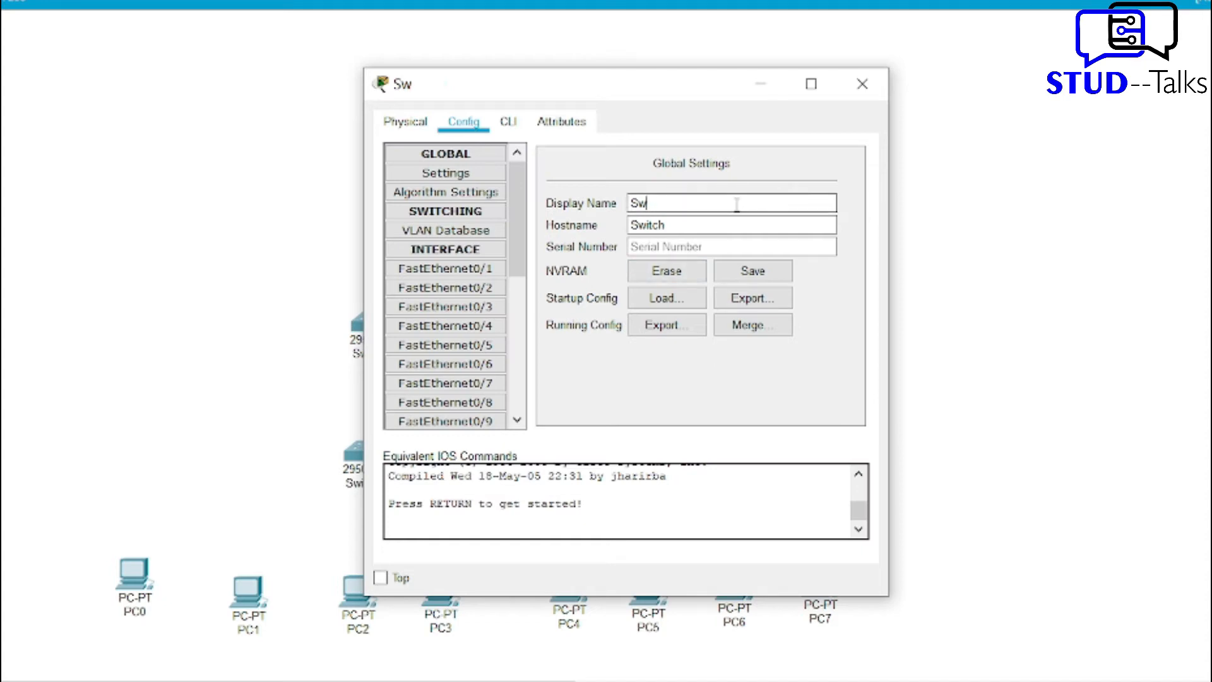
{"action": "type", "text": "Central"}
Set the hostname of that same switch to Central and finish its configuration.
{"action": "left_click", "coordinate": [737, 219]}
{"action": "key", "text": "BackSpace"}
{"action": "key", "text": "BackSpace"}
{"action": "key", "text": "BackSpace"}
{"action": "key", "text": "BackSpace"}
{"action": "key", "text": "BackSpace"}
{"action": "key", "text": "BackSpace"}
{"action": "type", "text": "Central"}
{"action": "key", "text": "Return"}
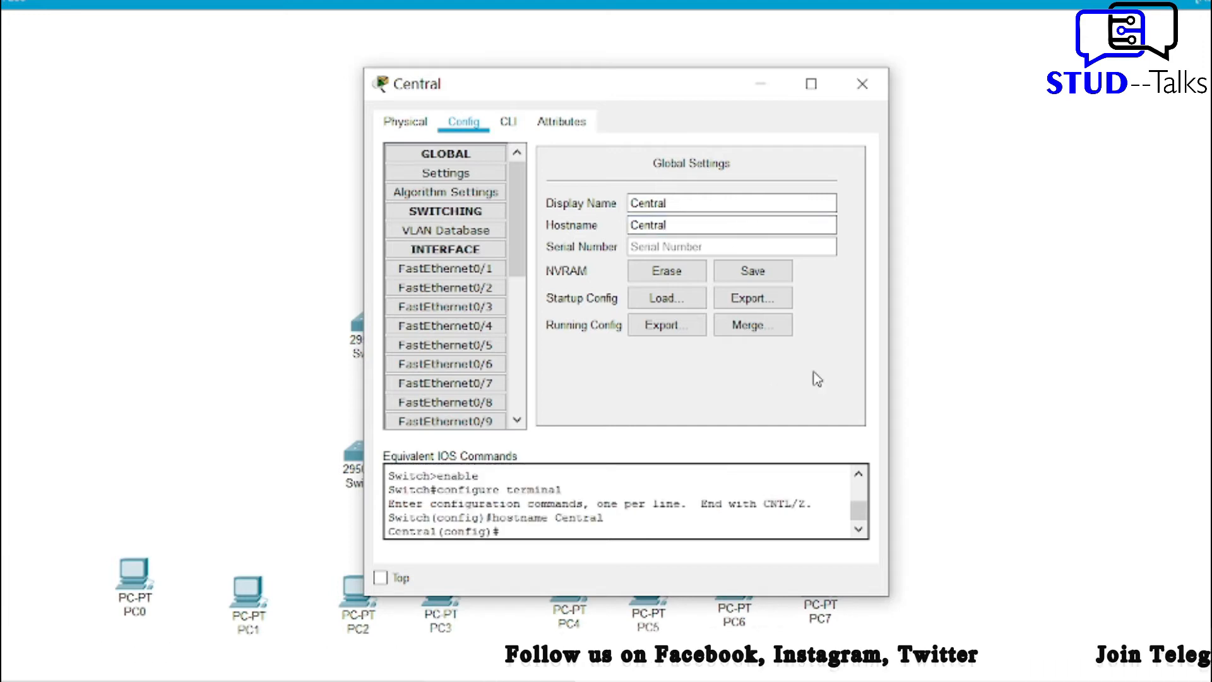
{"action": "left_click", "coordinate": [863, 84]}
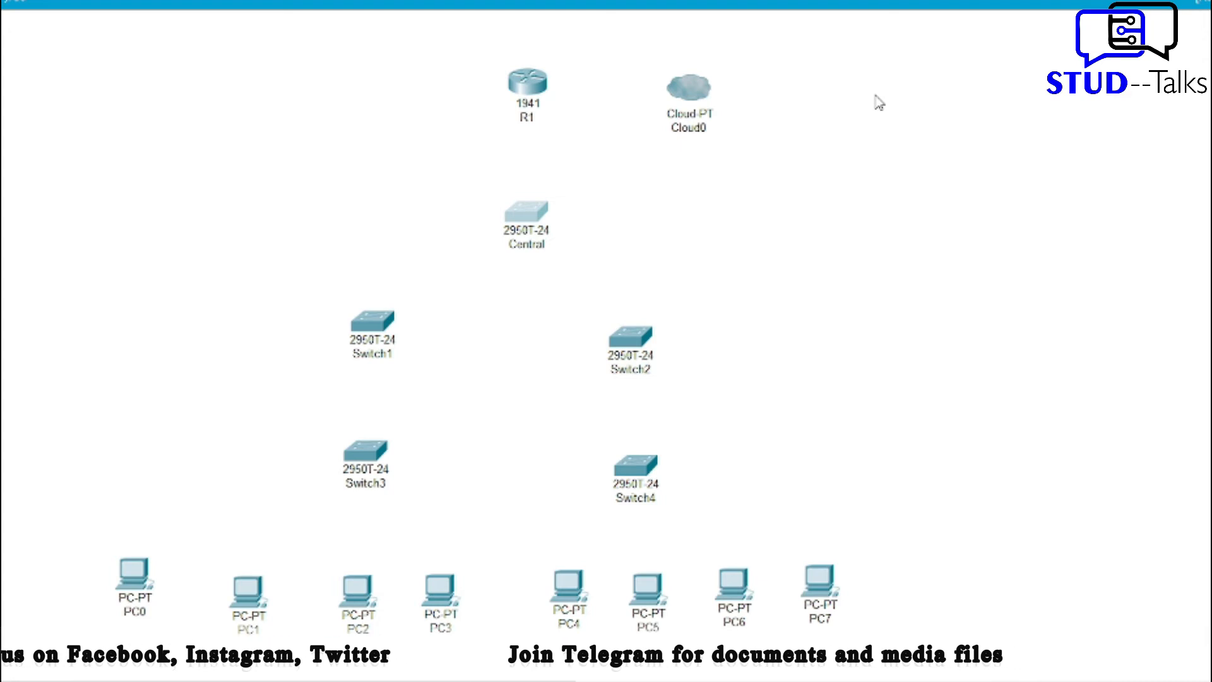
Set both the display name and the hostname of Switch1 to SW-1.
{"action": "left_click", "coordinate": [373, 322]}
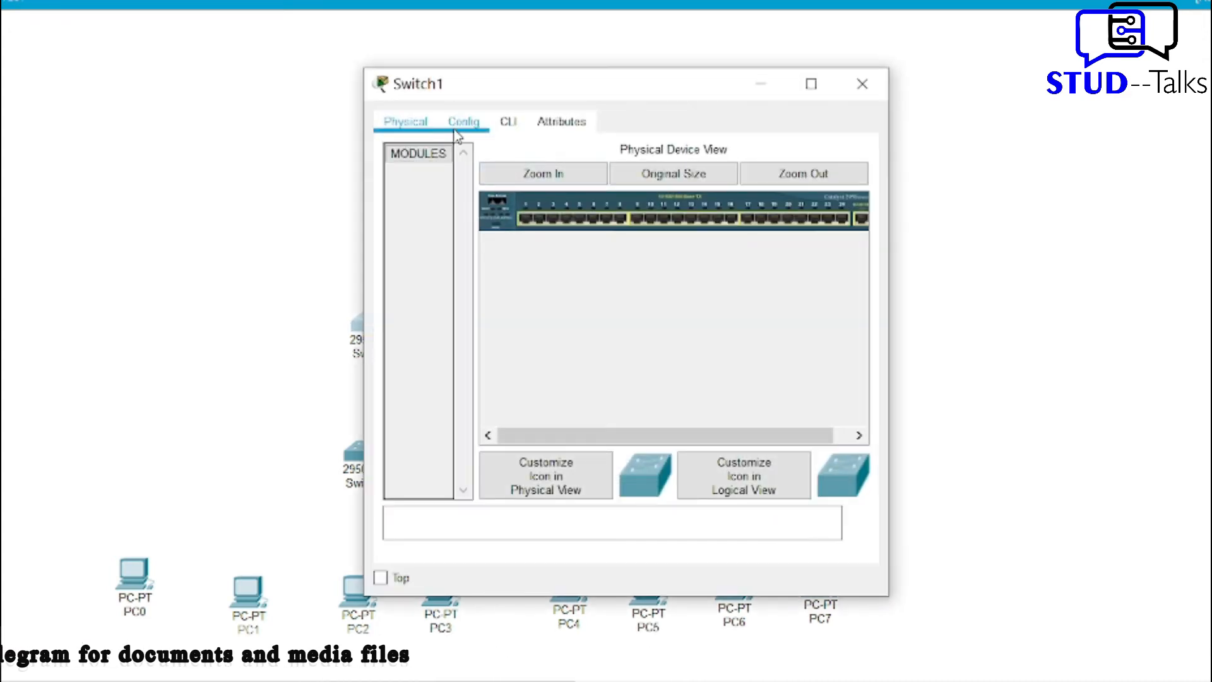
{"action": "left_click", "coordinate": [464, 121]}
{"action": "left_click", "coordinate": [703, 204]}
{"action": "key", "text": "BackSpace"}
{"action": "key", "text": "BackSpace"}
{"action": "key", "text": "BackSpace"}
{"action": "key", "text": "BackSpace"}
{"action": "key", "text": "BackSpace"}
{"action": "key", "text": "BackSpace"}
{"action": "type", "text": "W-1"}
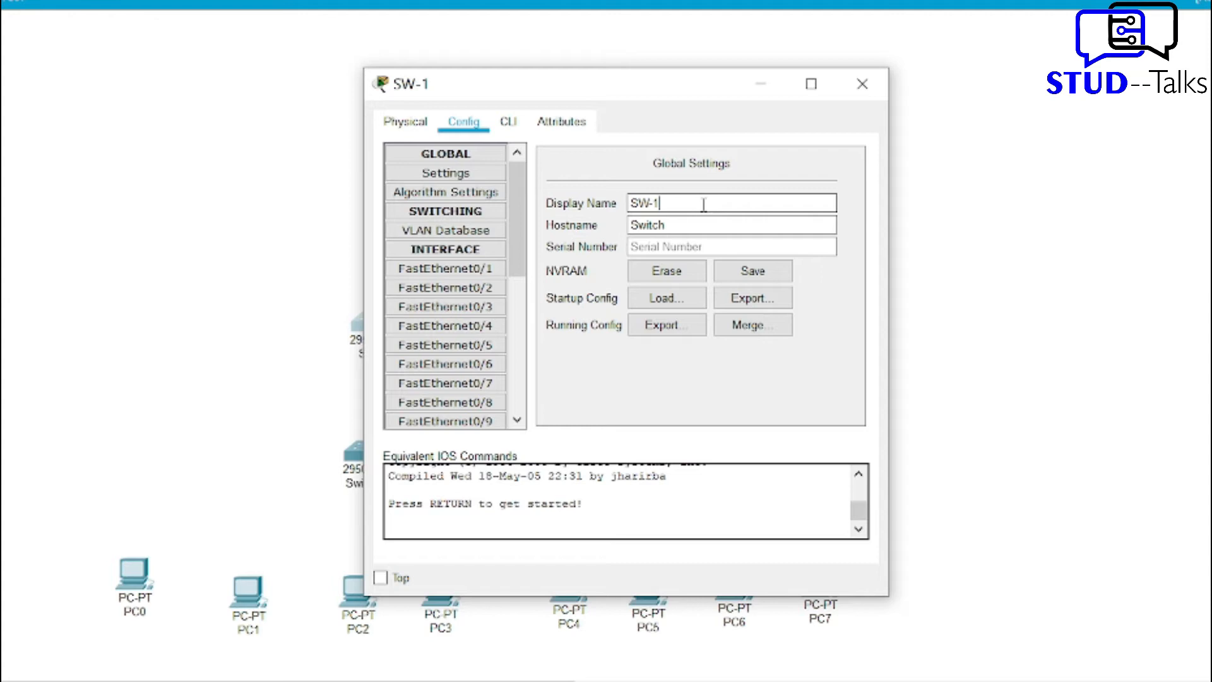
{"action": "left_click", "coordinate": [705, 227]}
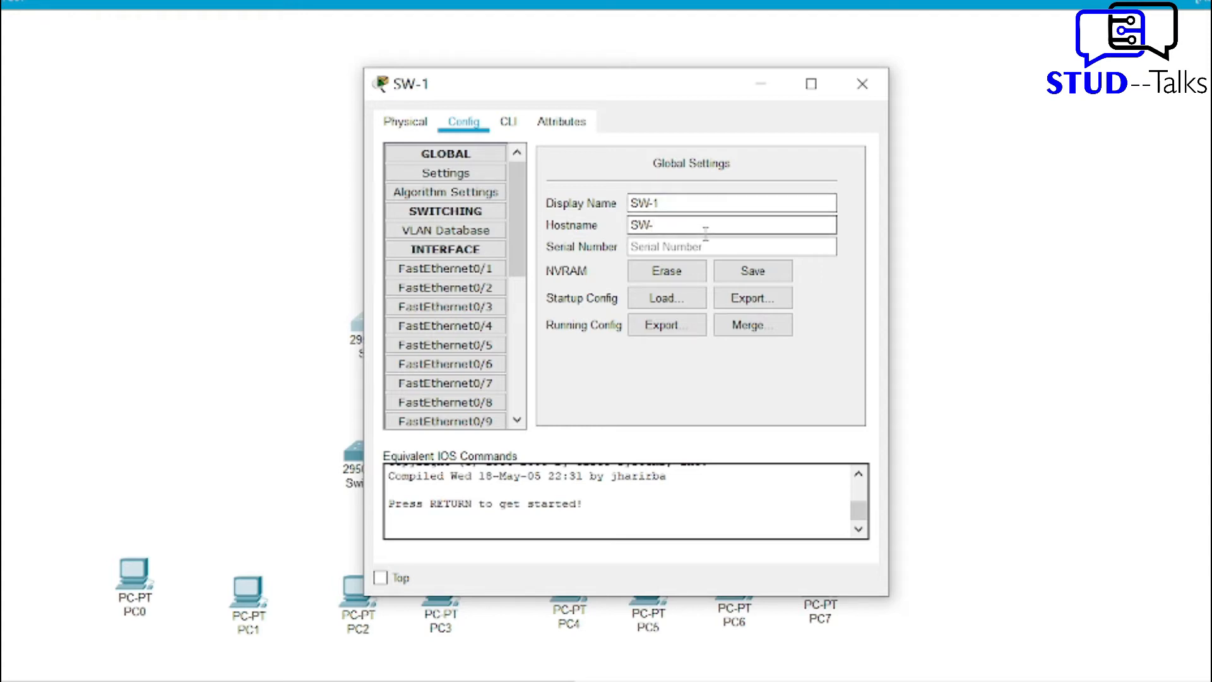
{"action": "left_click", "coordinate": [712, 201]}
{"action": "left_click", "coordinate": [862, 91]}
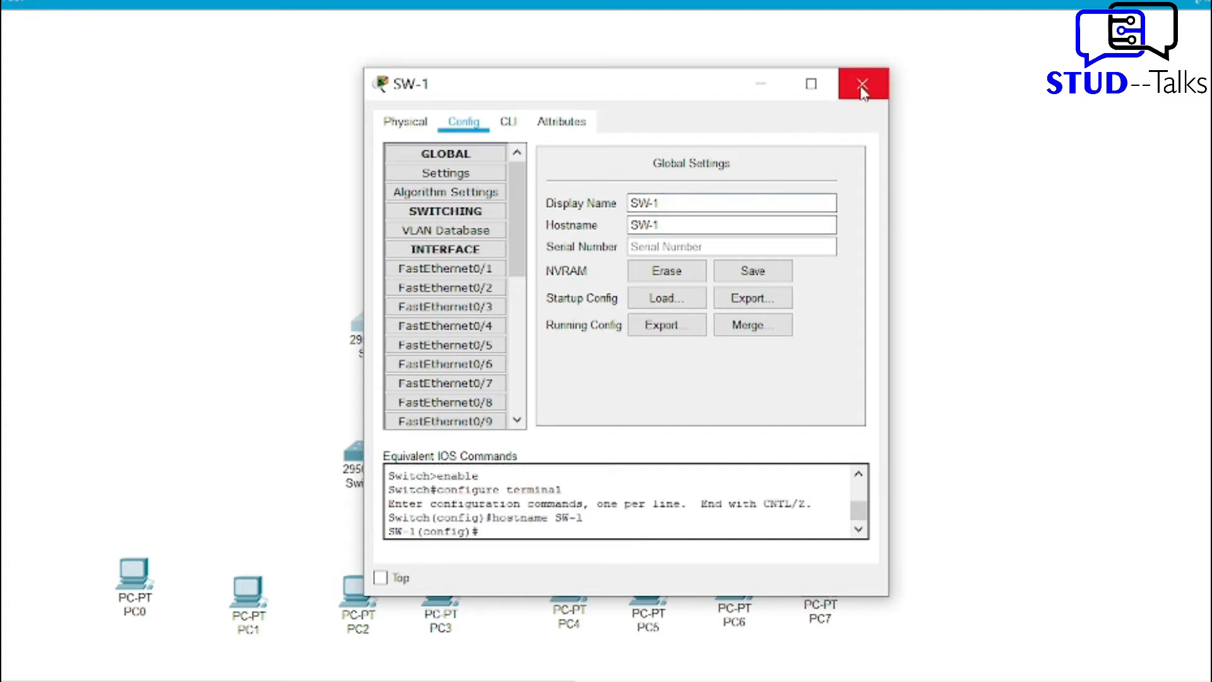
Set Switch2's display name to SW-2 and replace its default hostname.
{"action": "left_click", "coordinate": [628, 340]}
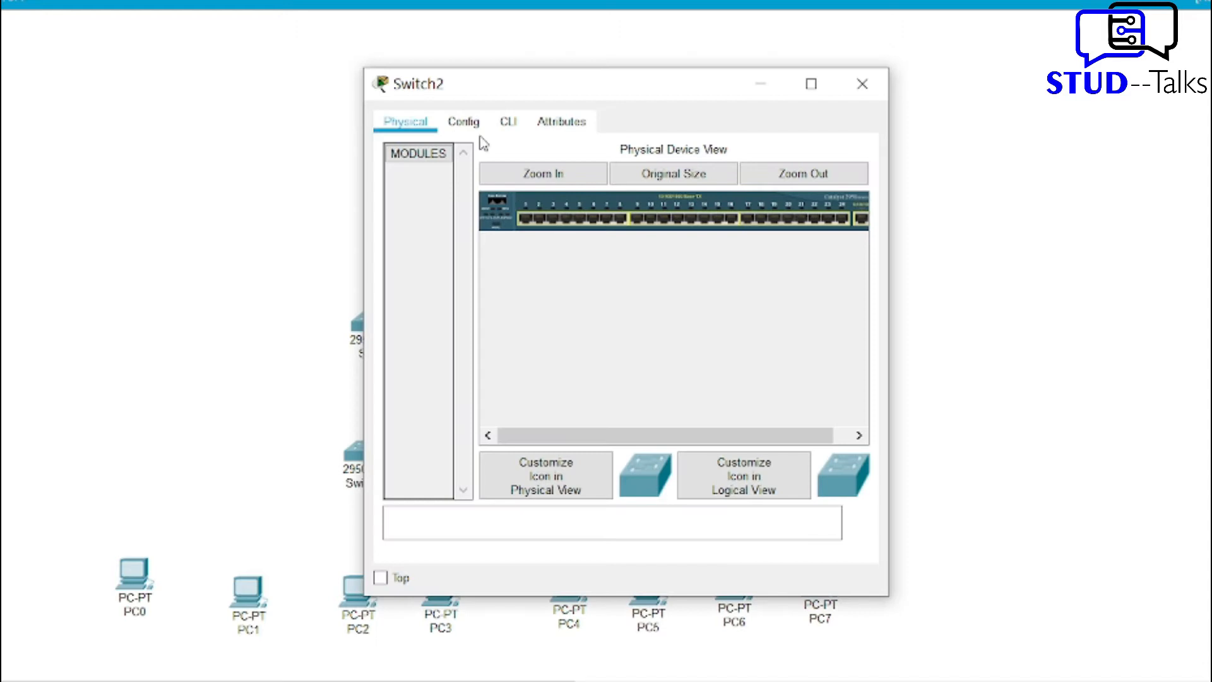
{"action": "left_click", "coordinate": [463, 121]}
{"action": "left_click_drag", "start_coordinate": [700, 203], "coordinate": [639, 210]}
{"action": "type", "text": "W-"}
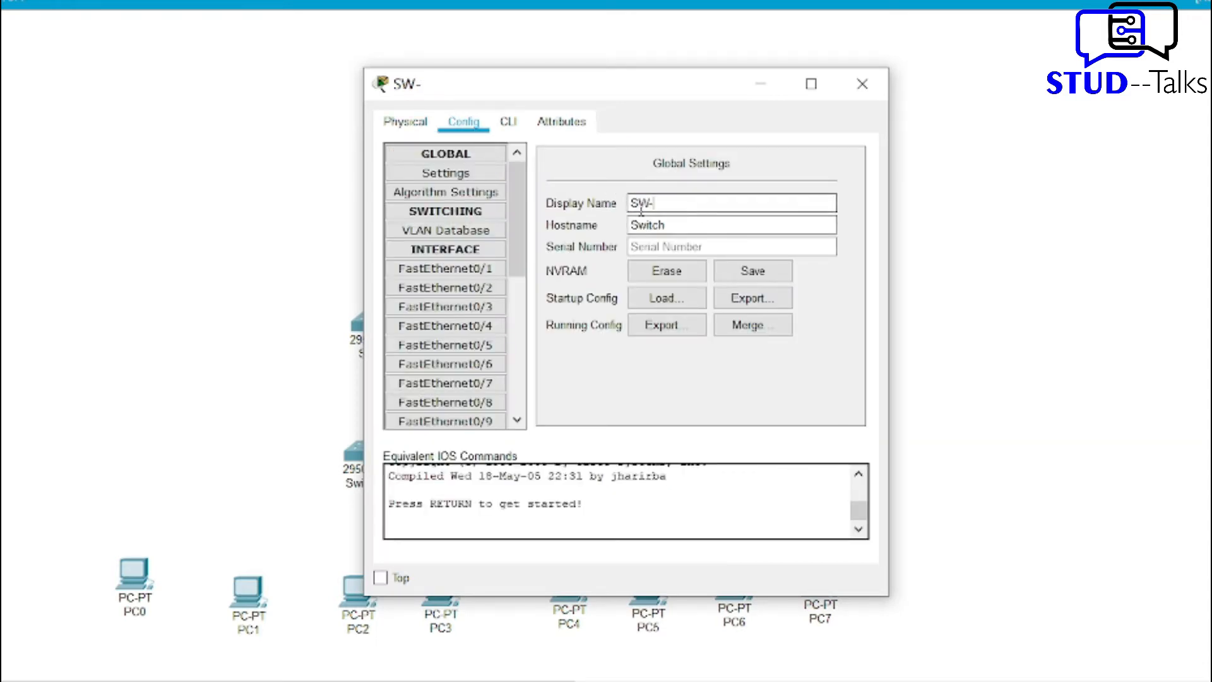
{"action": "type", "text": "2"}
{"action": "left_click", "coordinate": [681, 226]}
{"action": "key", "text": "BackSpace"}
{"action": "key", "text": "BackSpace"}
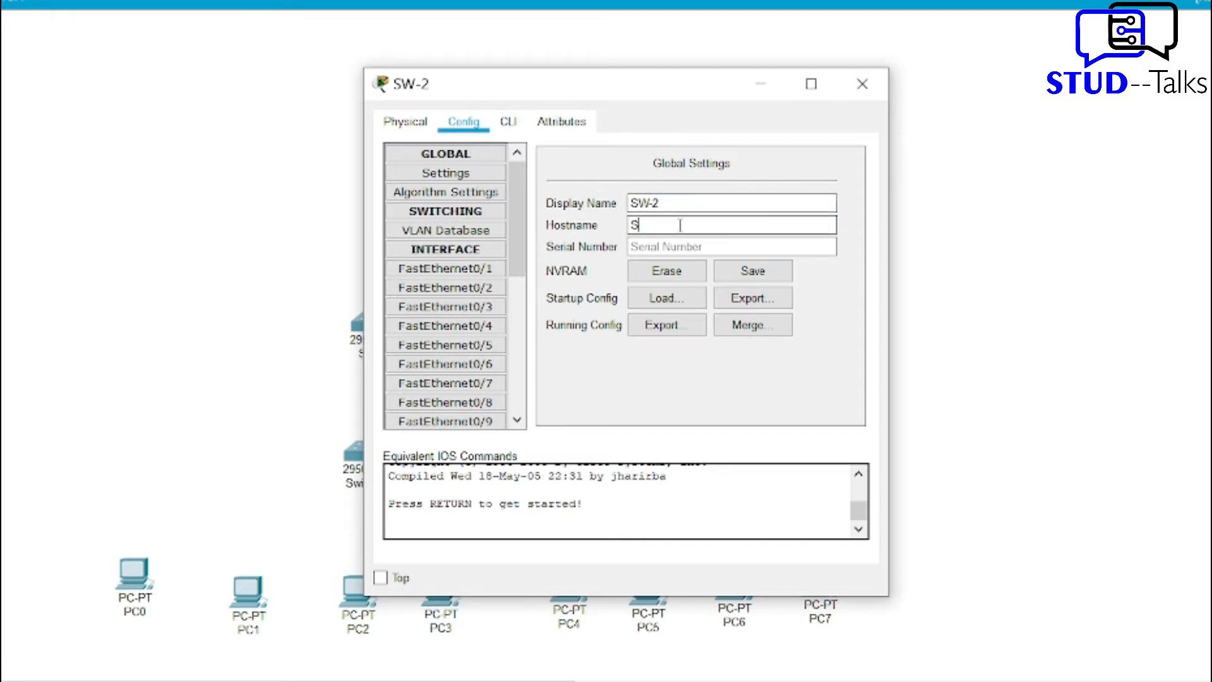
{"action": "key", "text": "Return"}
{"action": "left_click", "coordinate": [862, 84]}
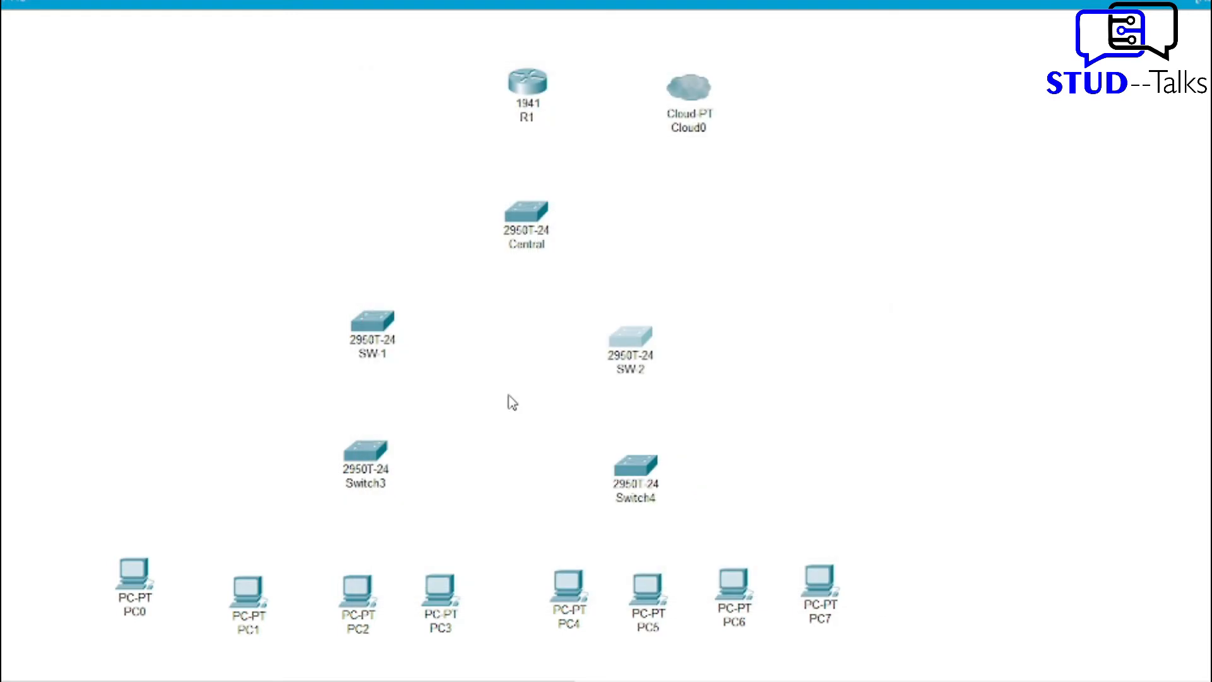
Set both the display name and the hostname of Switch3 to SWA.
{"action": "left_click", "coordinate": [374, 451]}
{"action": "left_click", "coordinate": [464, 122]}
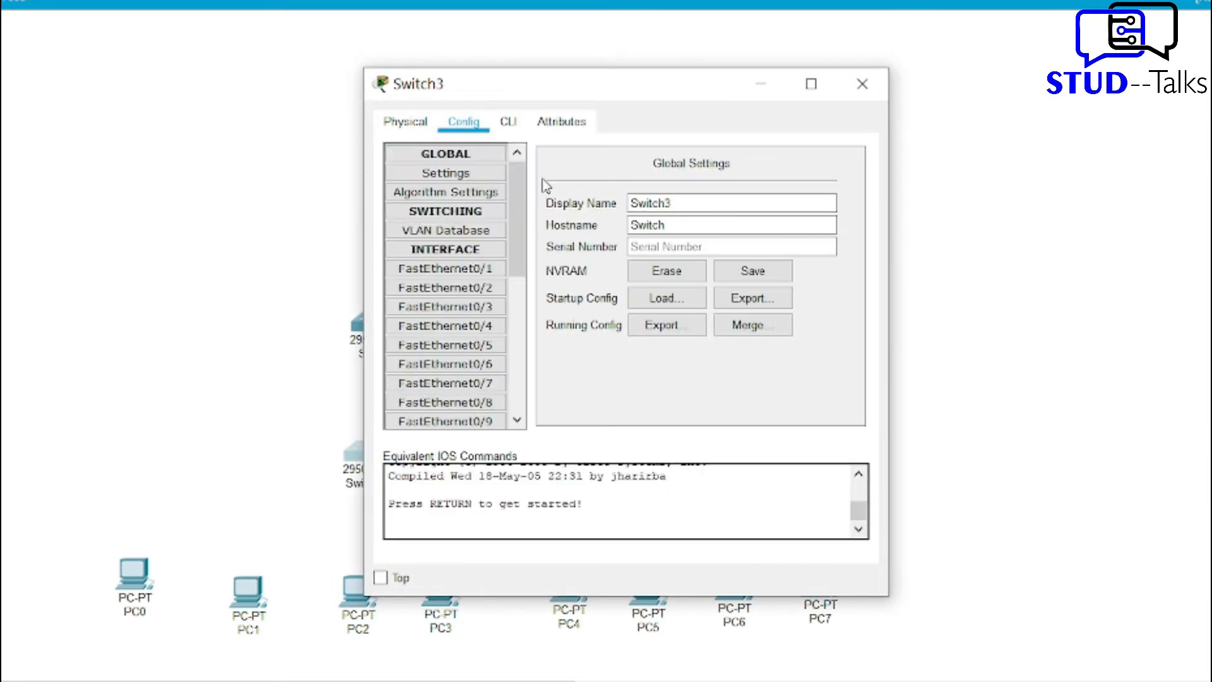
{"action": "left_click_drag", "start_coordinate": [693, 202], "coordinate": [637, 223]}
{"action": "type", "text": "WAWA"}
{"action": "key", "text": "Return"}
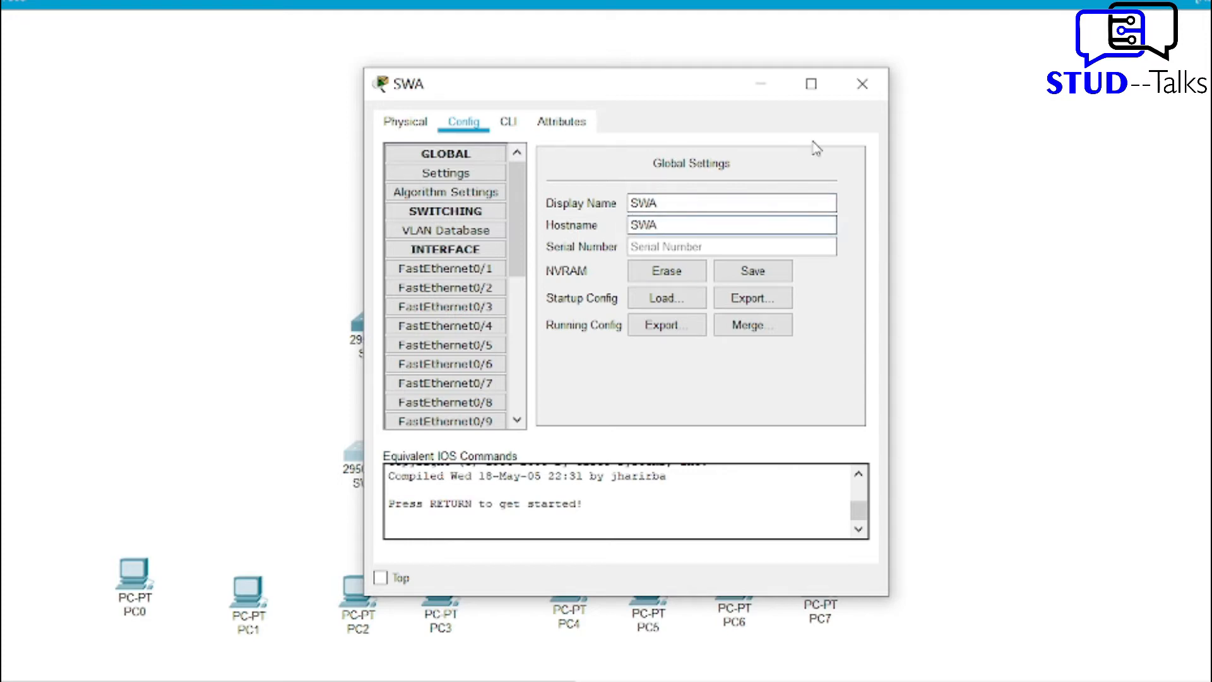
{"action": "left_click", "coordinate": [862, 84]}
Set both the display name and the hostname of Switch4 to SWB.
{"action": "left_click", "coordinate": [635, 457]}
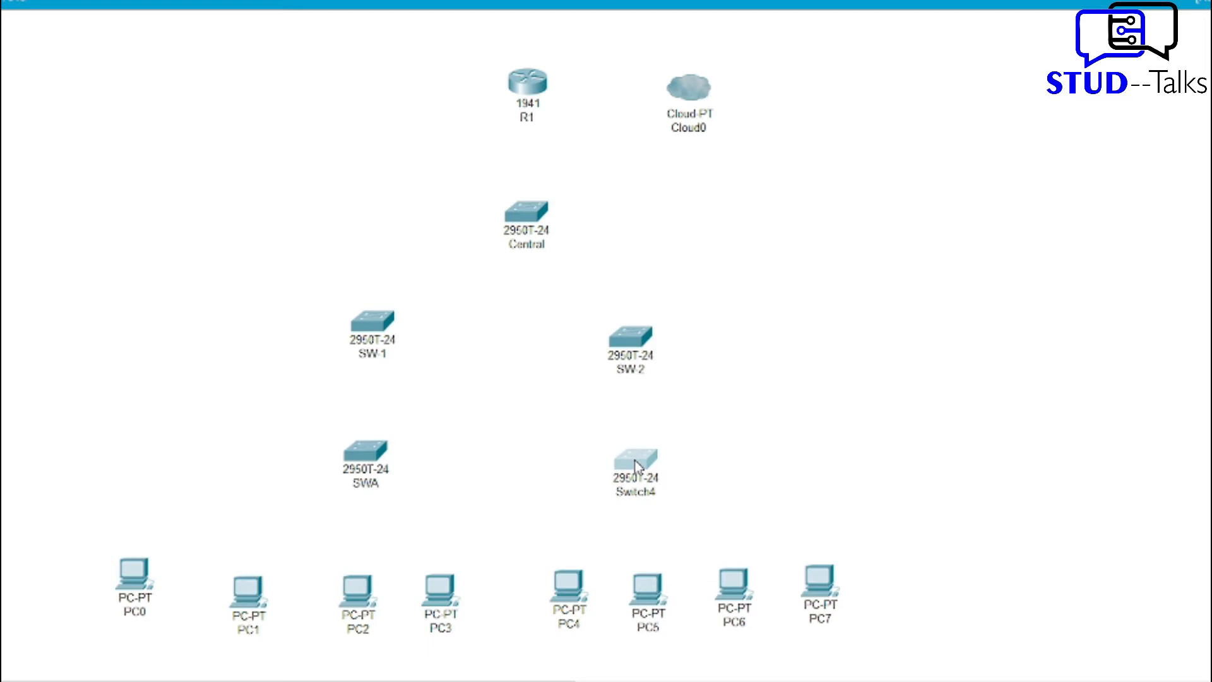
{"action": "left_click", "coordinate": [464, 121]}
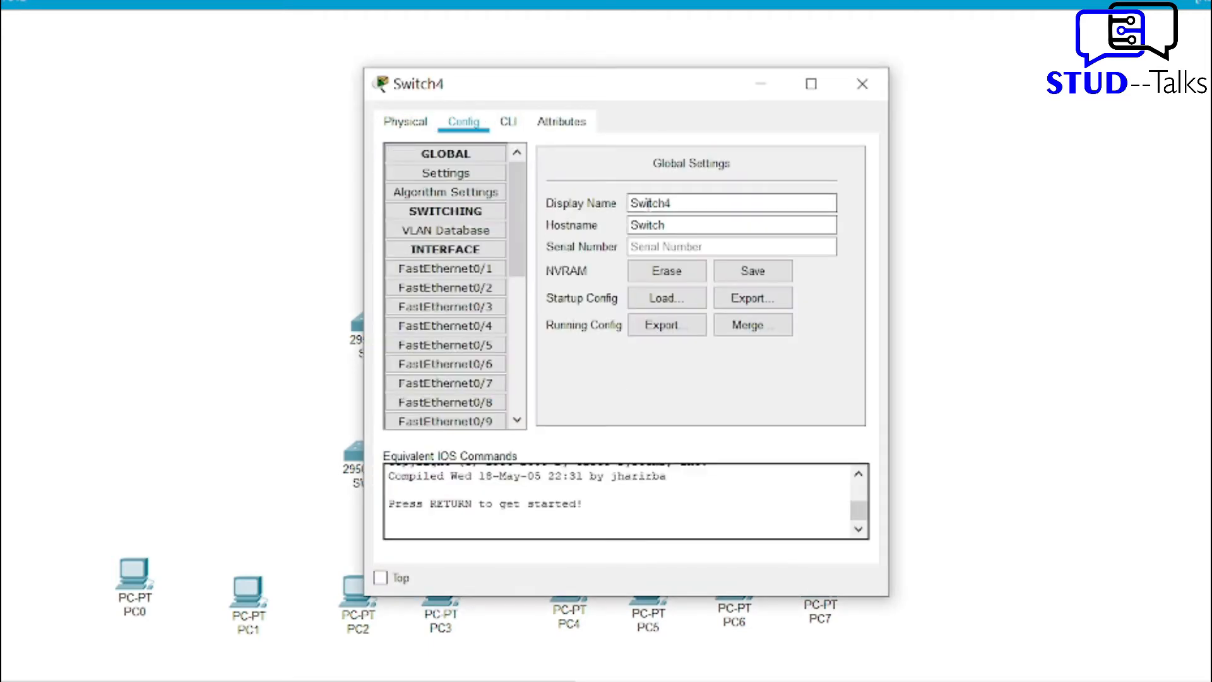
{"action": "left_click_drag", "start_coordinate": [706, 198], "coordinate": [646, 203]}
{"action": "type", "text": "W"}
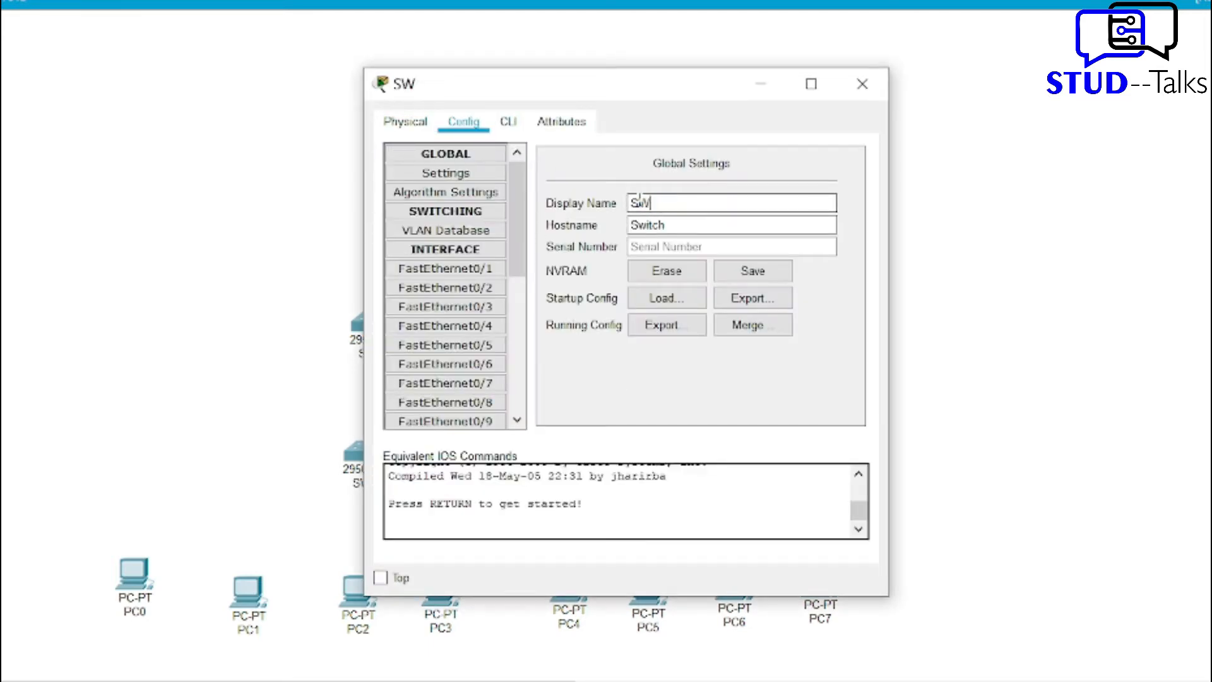
{"action": "type", "text": "B"}
{"action": "left_click_drag", "start_coordinate": [666, 225], "coordinate": [639, 225]}
{"action": "type", "text": "WB"}
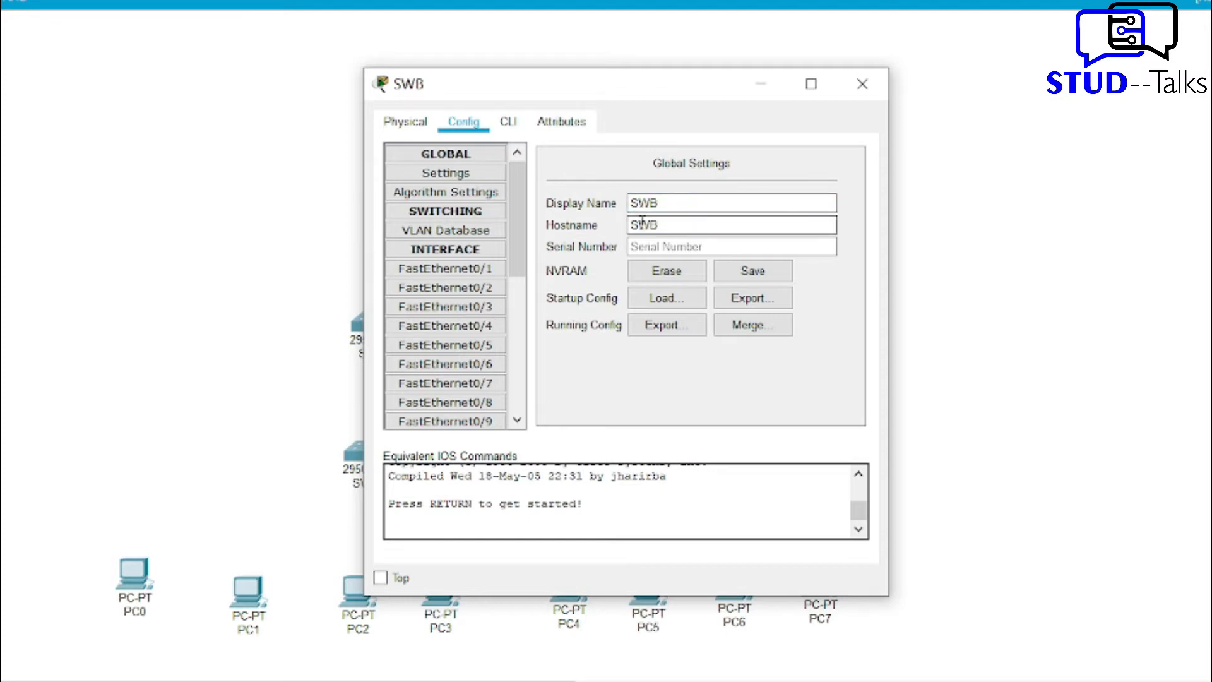
{"action": "key", "text": "Return"}
{"action": "left_click", "coordinate": [849, 75]}
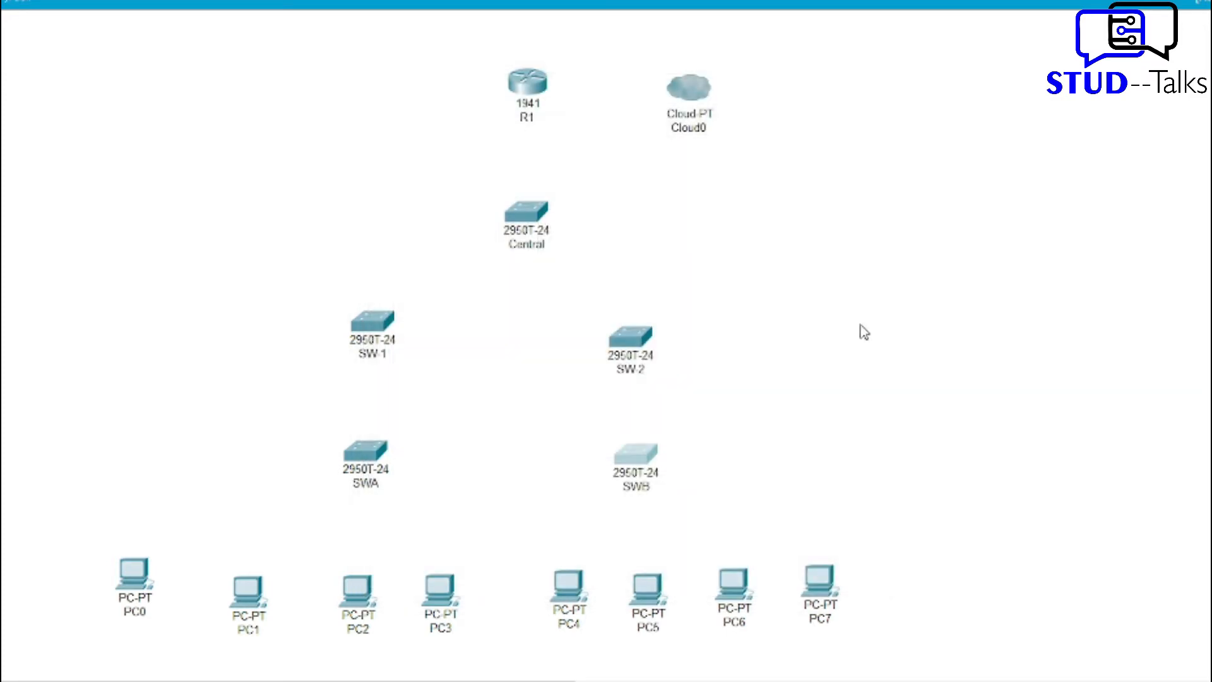
Change the display name of PC0 to C1 in its configuration.
{"action": "left_click", "coordinate": [134, 574]}
{"action": "left_click", "coordinate": [357, 66]}
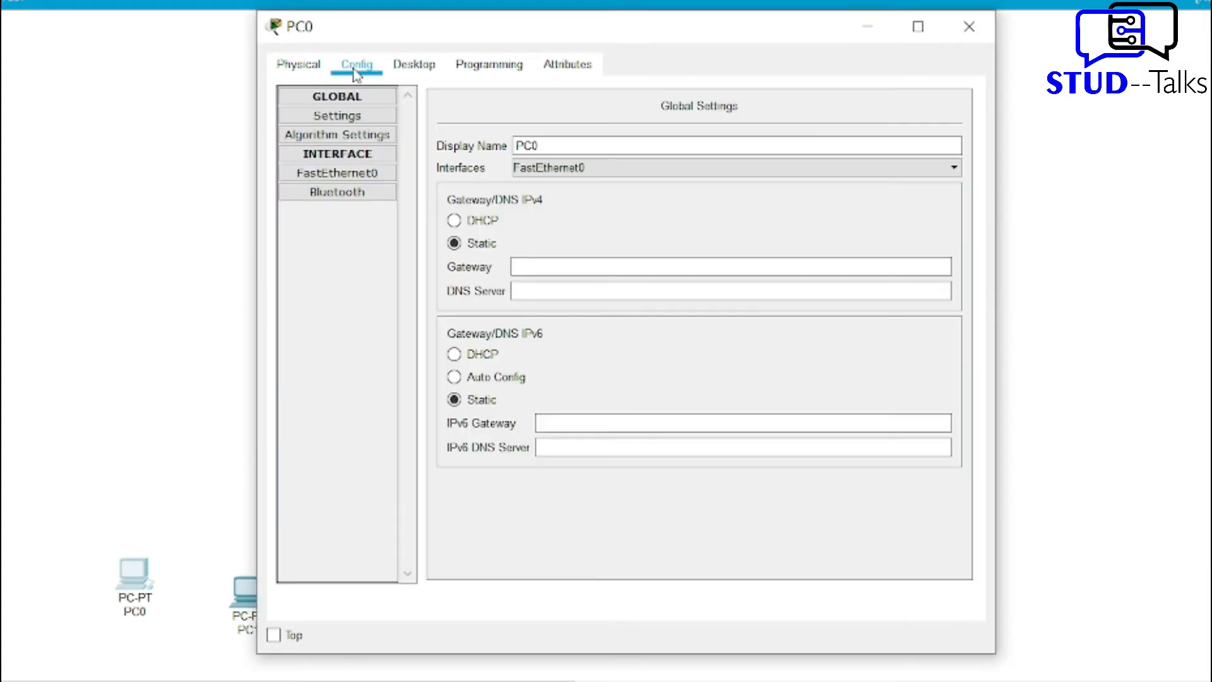
{"action": "left_click", "coordinate": [554, 149]}
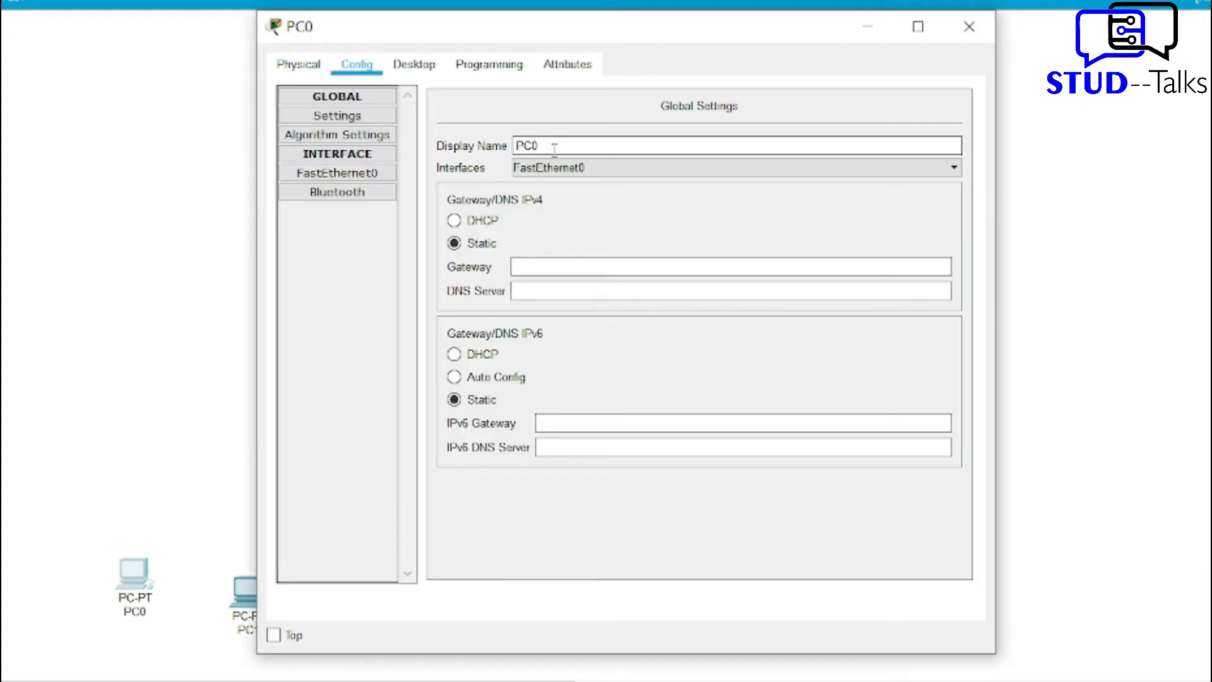
{"action": "key", "text": "BackSpace"}
{"action": "key", "text": "BackSpace"}
{"action": "key", "text": "BackSpace"}
{"action": "type", "text": "C1"}
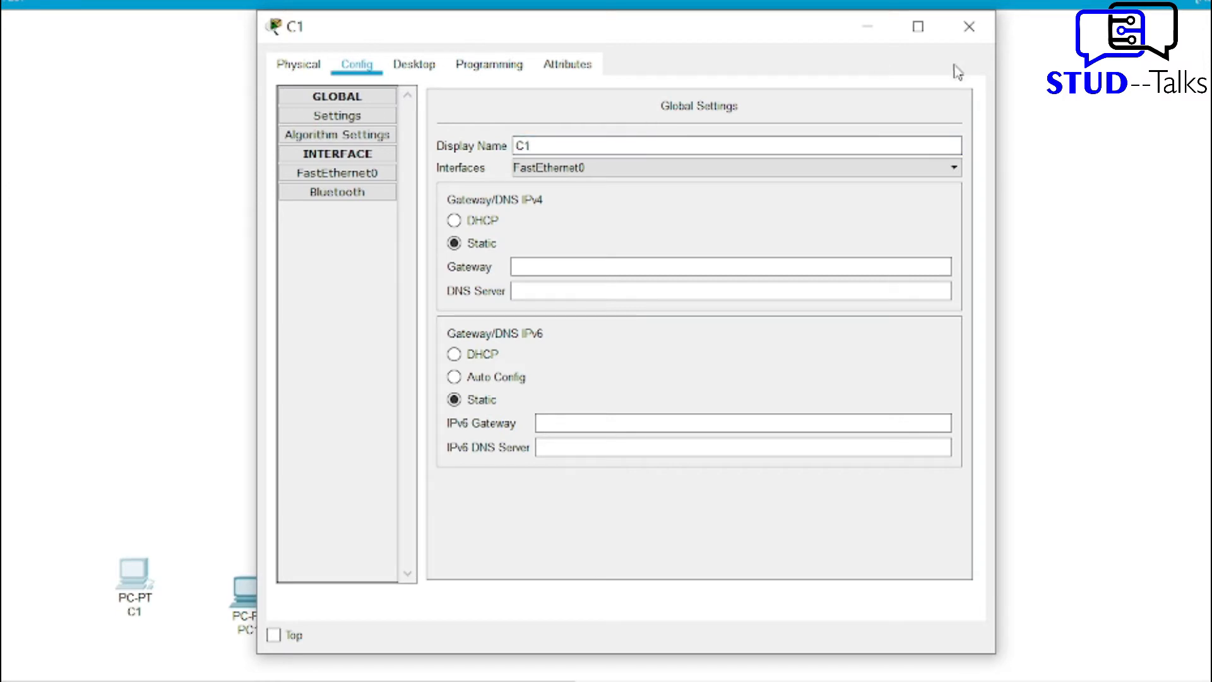
{"action": "left_click", "coordinate": [968, 31]}
Change the display name of PC1 to C2 in its configuration.
{"action": "left_click", "coordinate": [238, 597]}
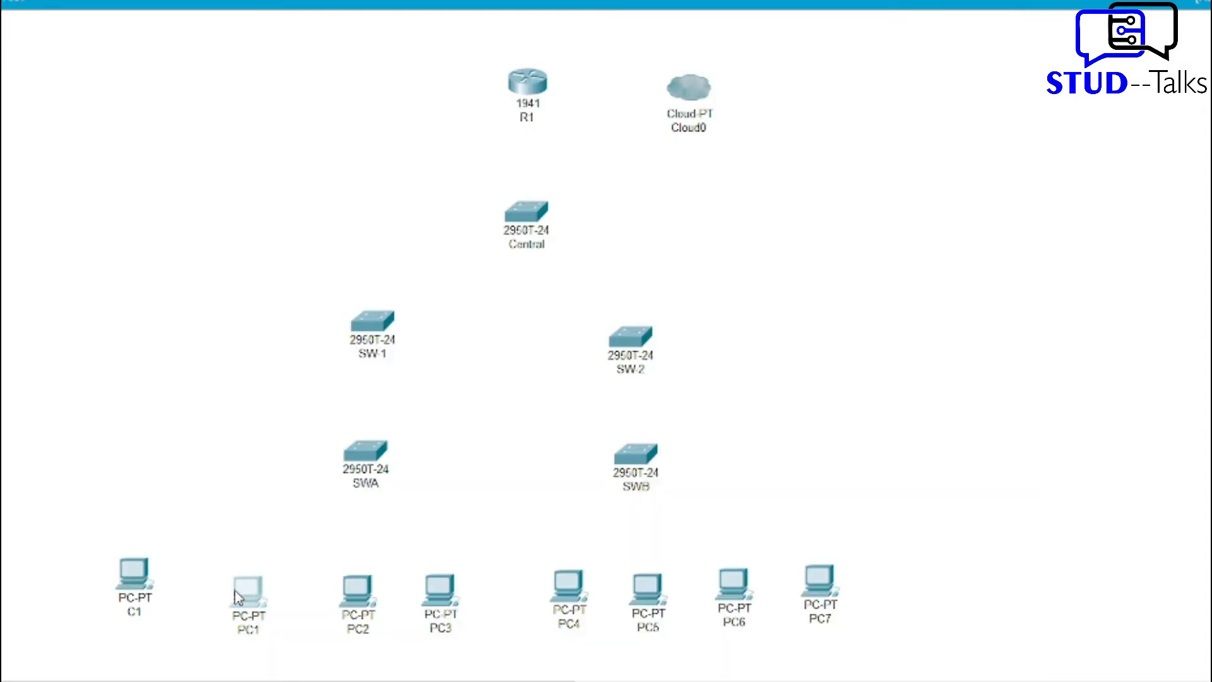
{"action": "left_click", "coordinate": [356, 65]}
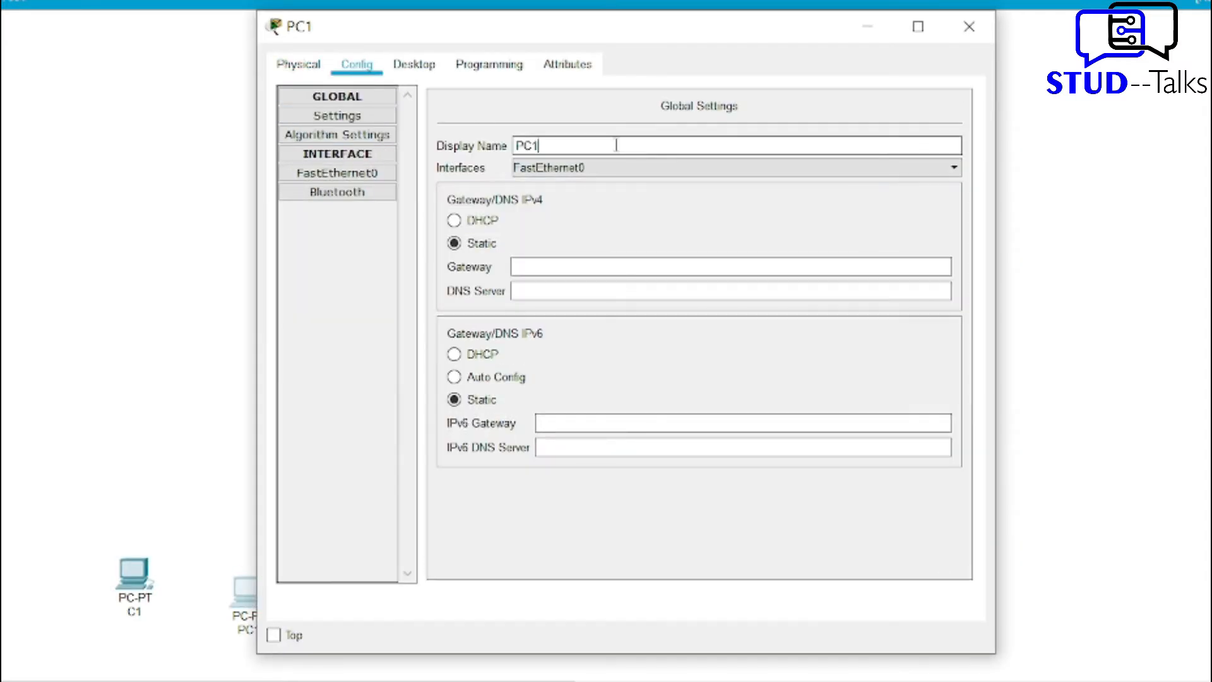
{"action": "type", "text": "C2"}
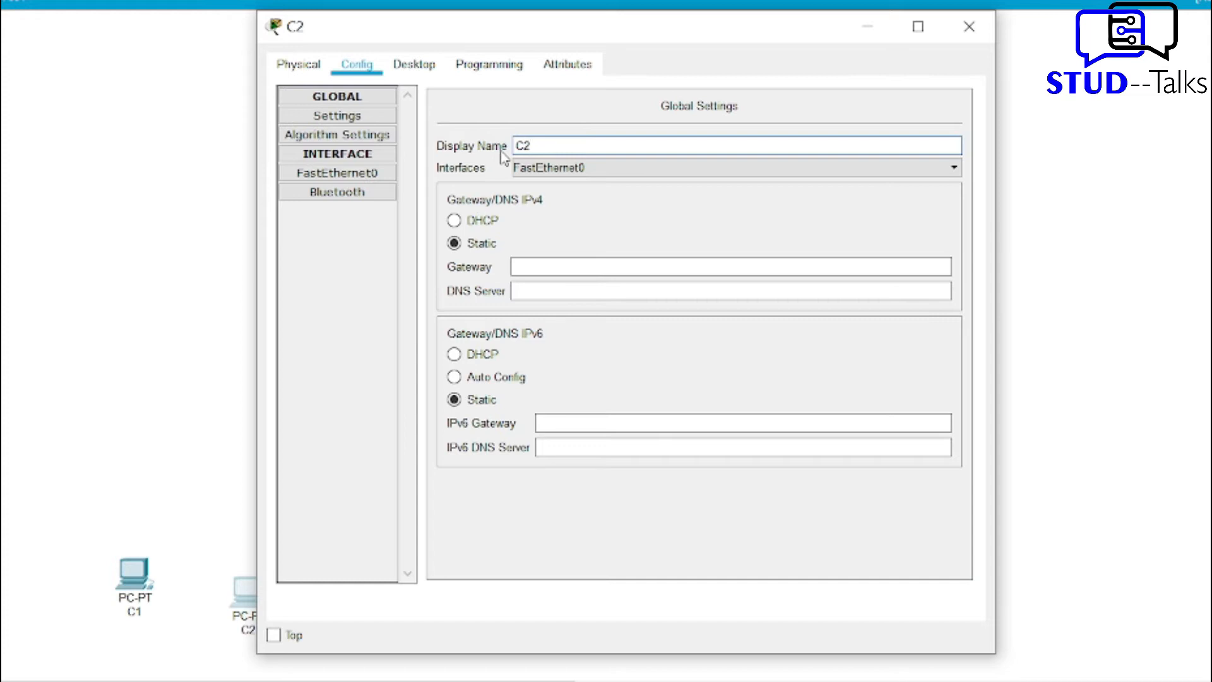
{"action": "left_click", "coordinate": [969, 27]}
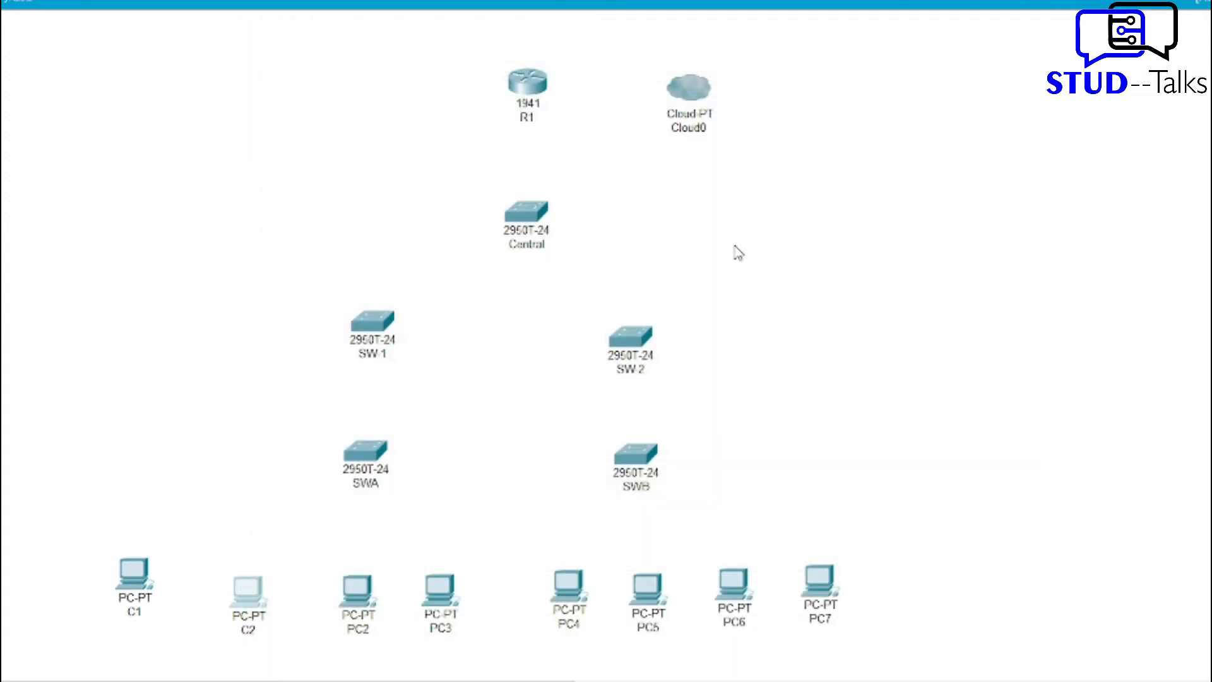
Change the display name of PC2 to C3 in its configuration.
{"action": "left_click", "coordinate": [375, 611]}
{"action": "left_click", "coordinate": [357, 65]}
{"action": "left_click", "coordinate": [574, 145]}
{"action": "left_click_drag", "start_coordinate": [573, 146], "coordinate": [434, 146]}
{"action": "type", "text": "C3"}
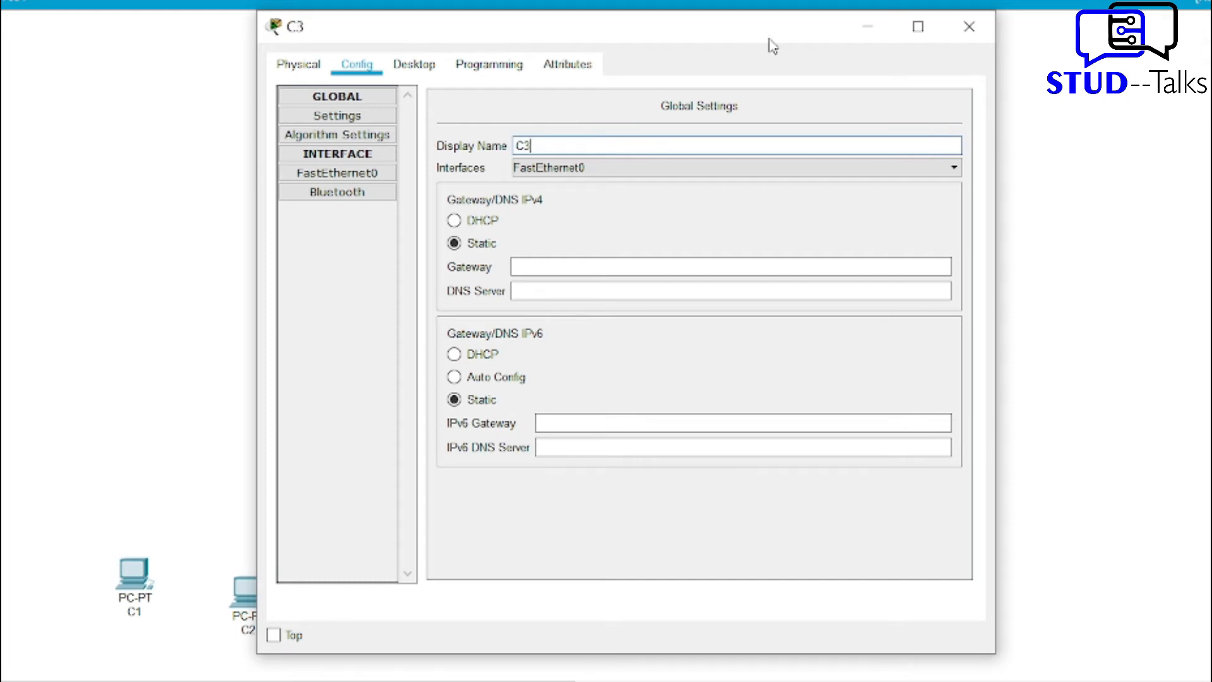
{"action": "left_click", "coordinate": [969, 27]}
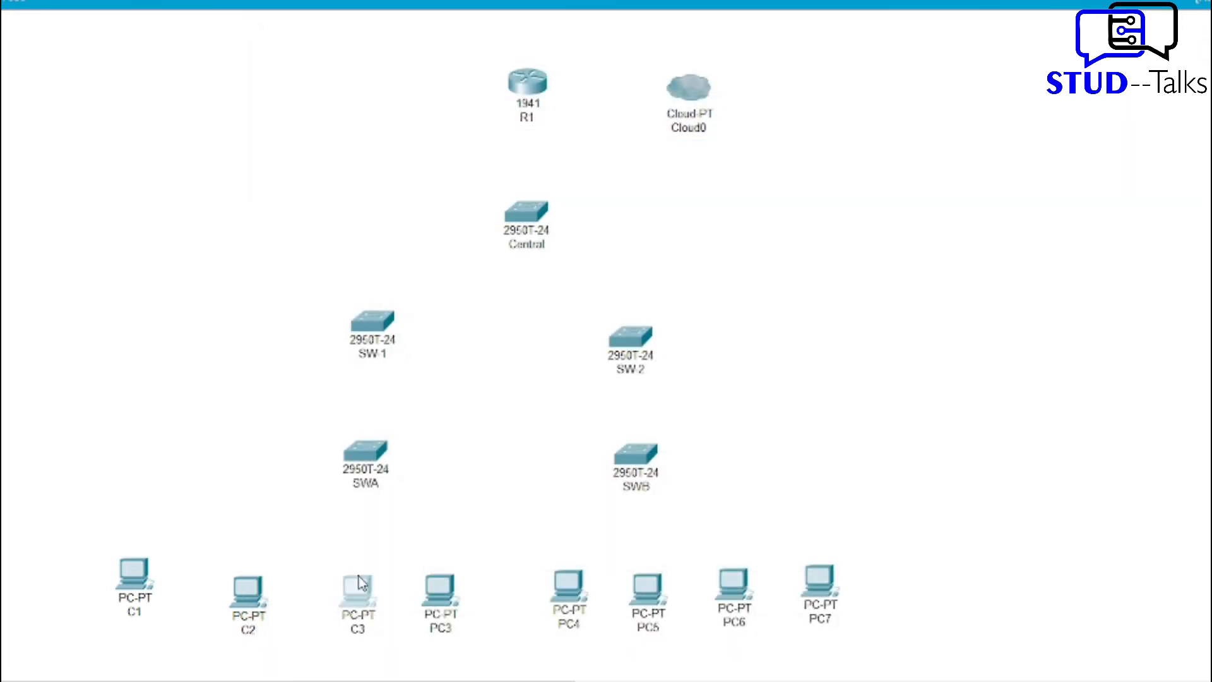
Change the display name of PC3 to C4 in its configuration.
{"action": "left_click", "coordinate": [456, 587]}
{"action": "left_click", "coordinate": [365, 69]}
{"action": "left_click_drag", "start_coordinate": [608, 144], "coordinate": [279, 143]}
{"action": "type", "text": "C4"}
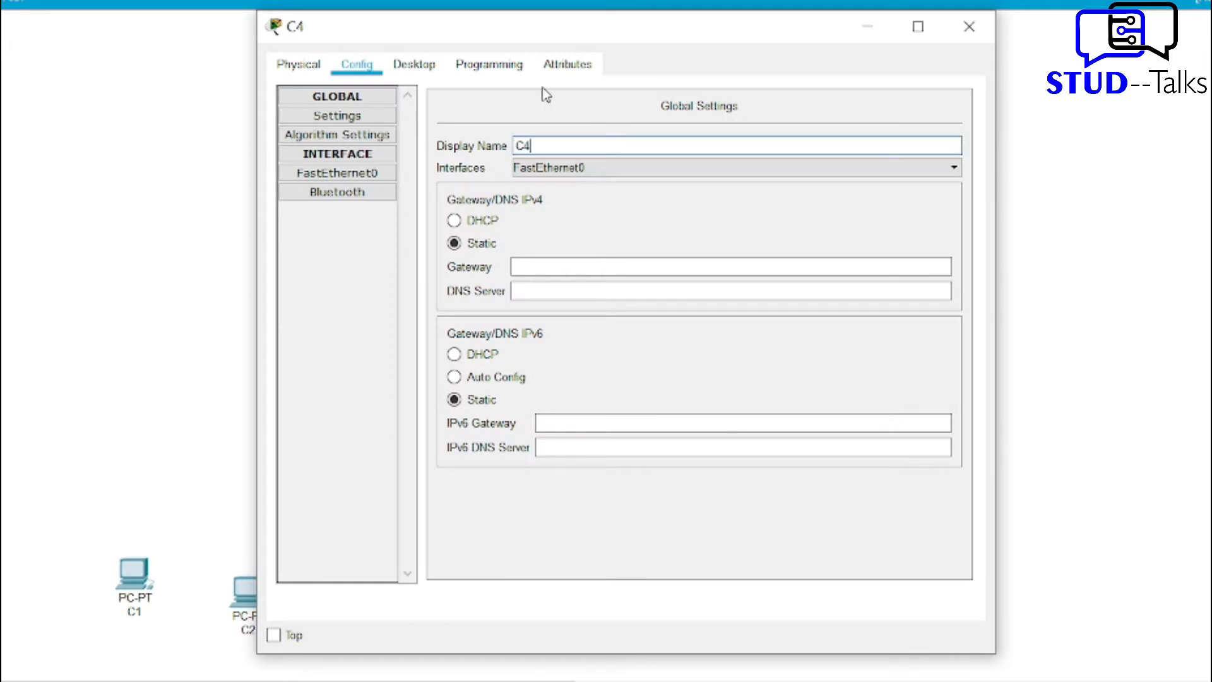
{"action": "left_click", "coordinate": [970, 27]}
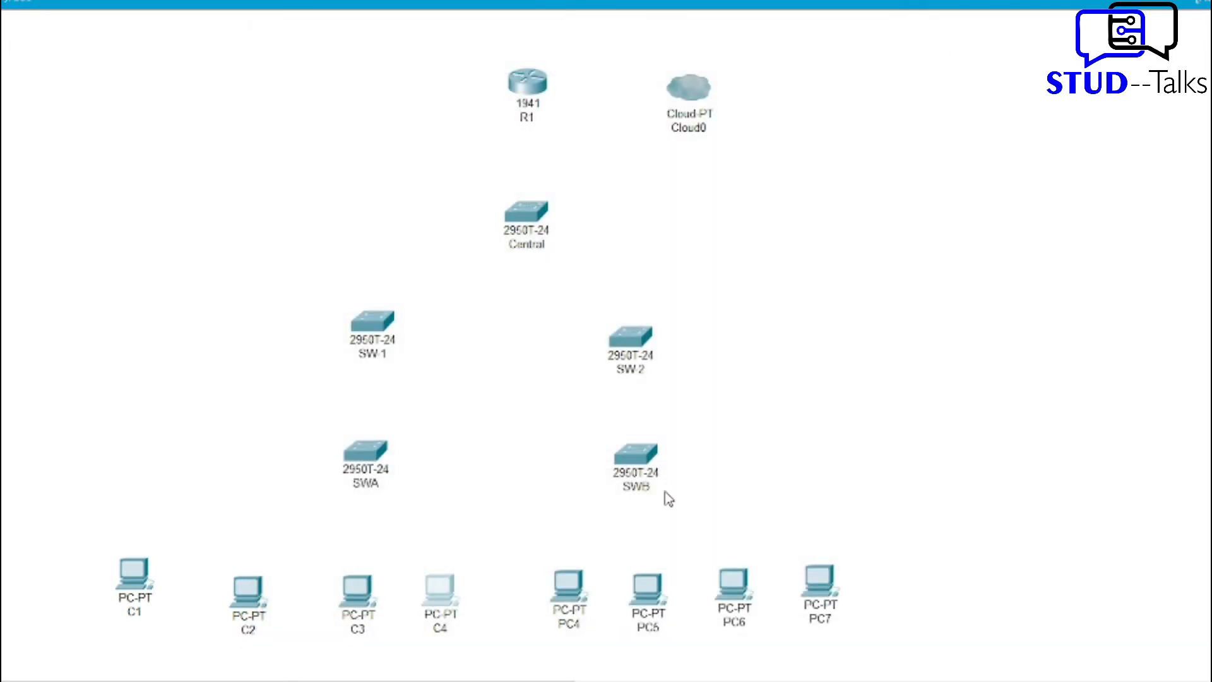
Change the display name of PC4 to D1 in its configuration.
{"action": "left_click", "coordinate": [570, 588]}
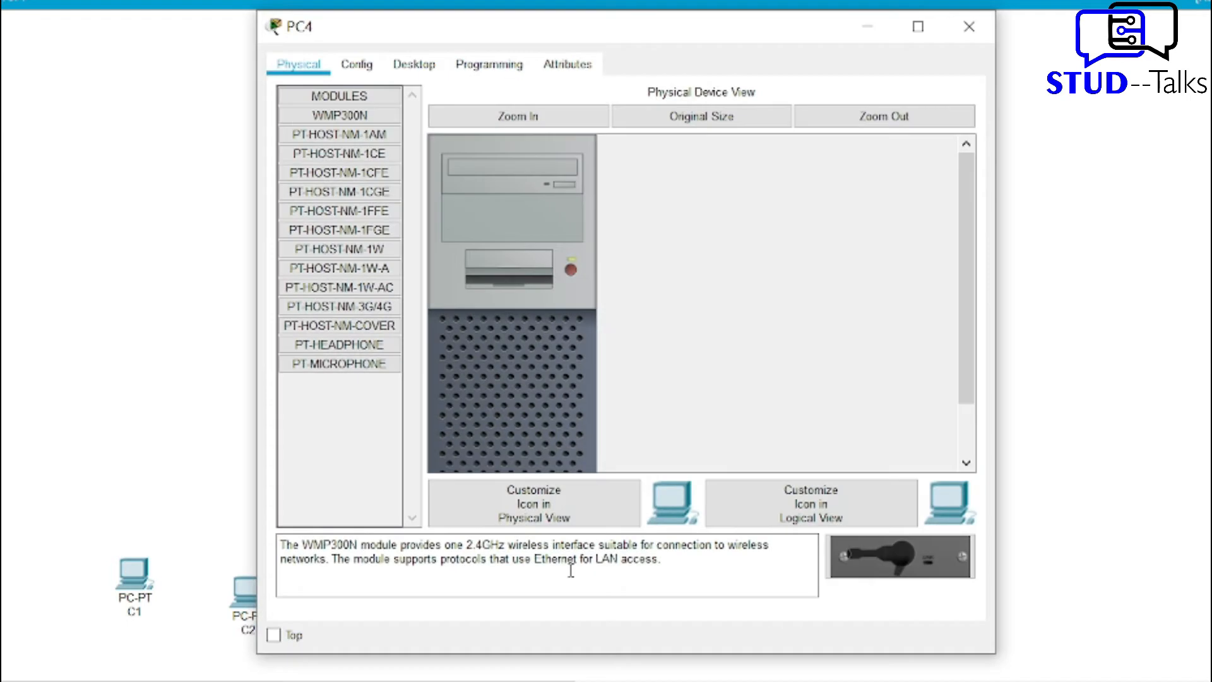
{"action": "left_click", "coordinate": [358, 70]}
{"action": "left_click_drag", "start_coordinate": [679, 144], "coordinate": [428, 149]}
{"action": "type", "text": "D1"}
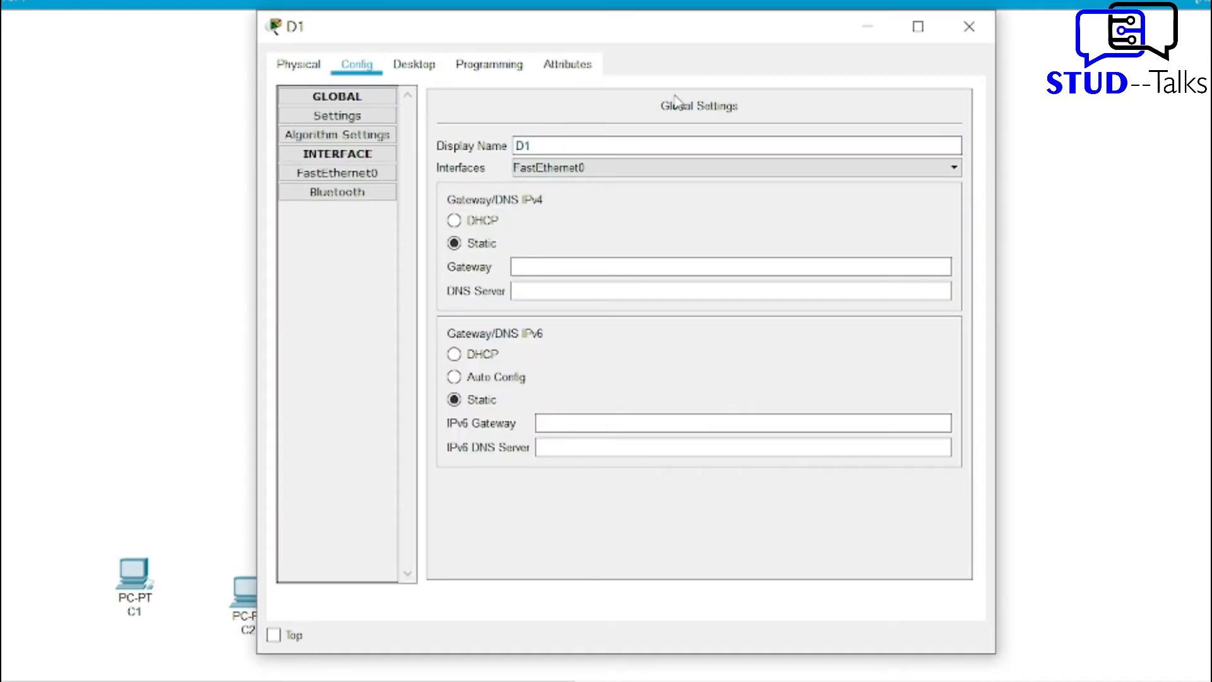
{"action": "left_click", "coordinate": [969, 26]}
Change the display name of PC5 to D2 in its configuration.
{"action": "left_click", "coordinate": [641, 582]}
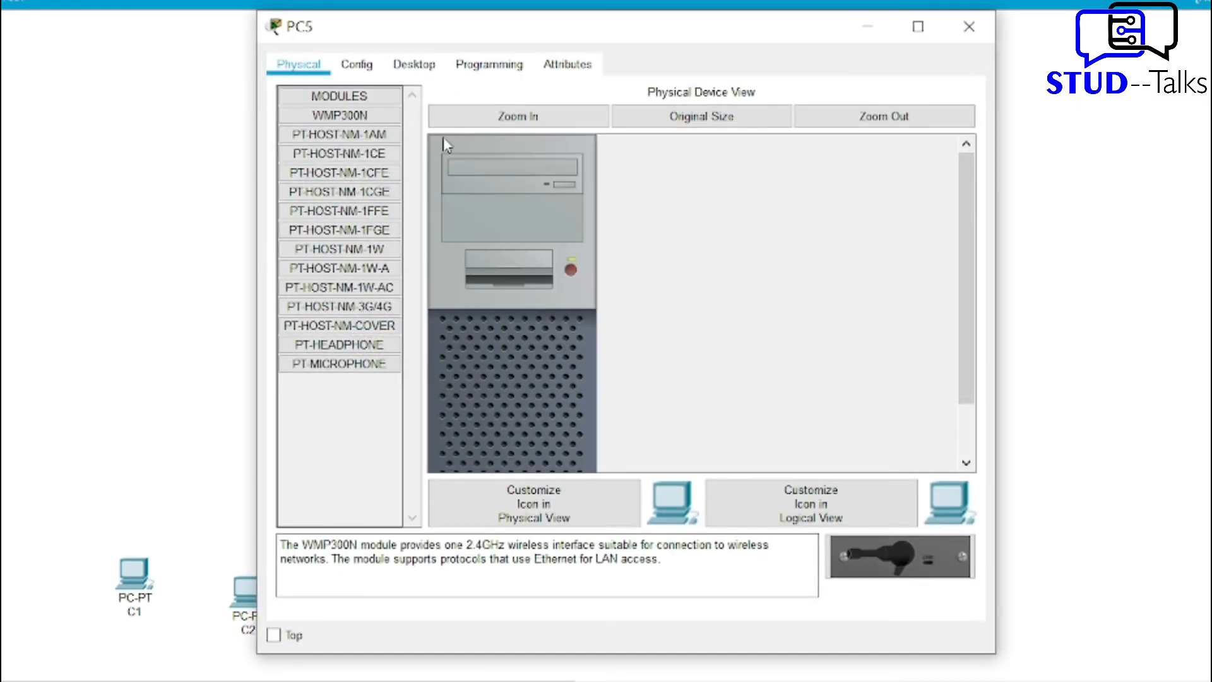
{"action": "left_click", "coordinate": [357, 65]}
{"action": "left_click_drag", "start_coordinate": [651, 146], "coordinate": [471, 152]}
{"action": "left_click", "coordinate": [467, 145]}
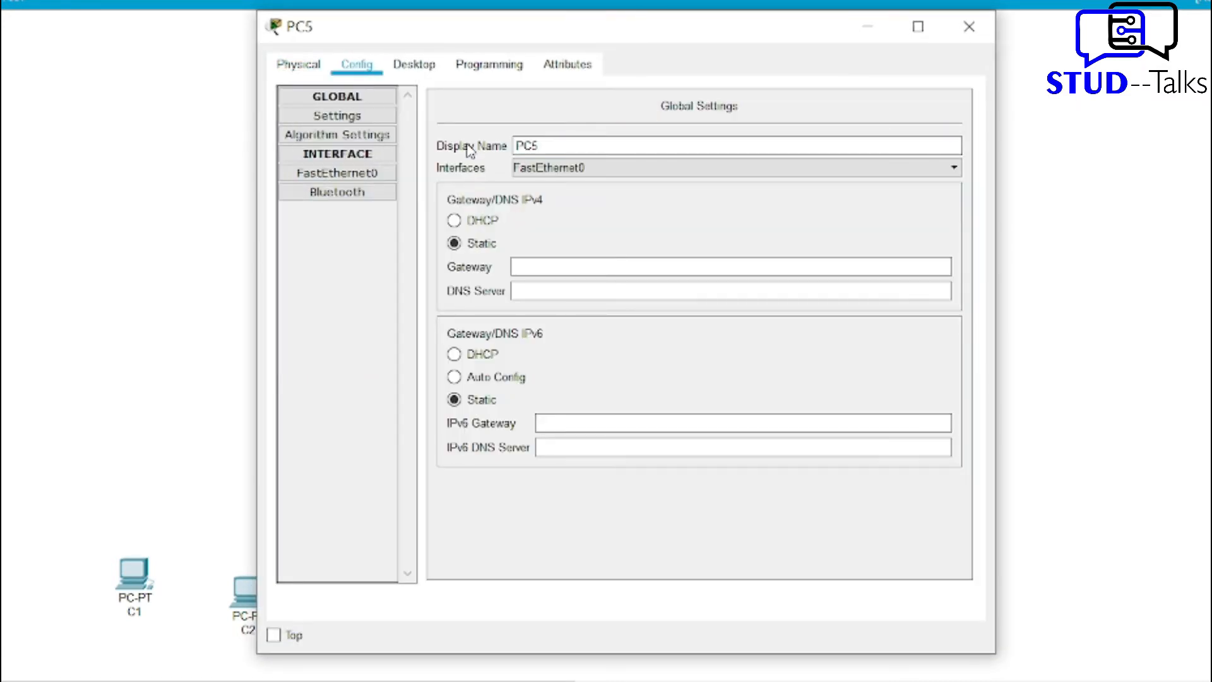
{"action": "left_click_drag", "start_coordinate": [562, 143], "coordinate": [433, 149]}
{"action": "type", "text": "D2"}
{"action": "left_click", "coordinate": [969, 14]}
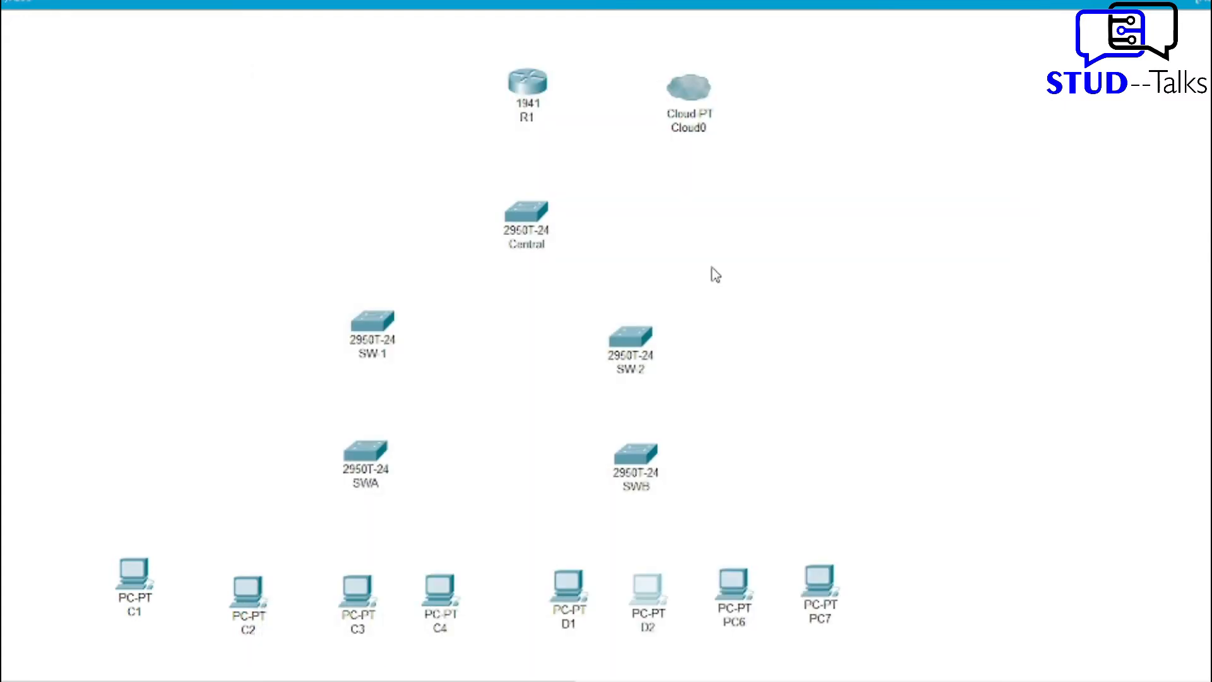
Change the display name of PC6 to D3 in its configuration.
{"action": "left_click", "coordinate": [732, 582]}
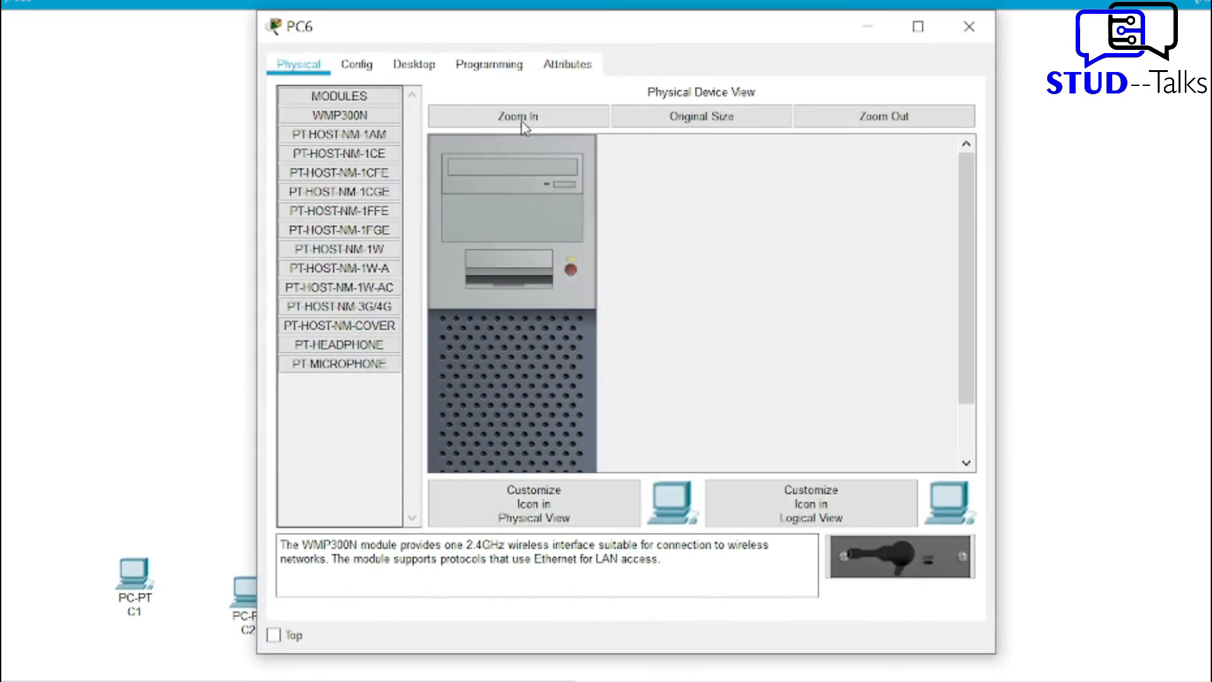
{"action": "left_click", "coordinate": [357, 64]}
{"action": "left_click_drag", "start_coordinate": [574, 154], "coordinate": [456, 151]}
{"action": "type", "text": "D3"}
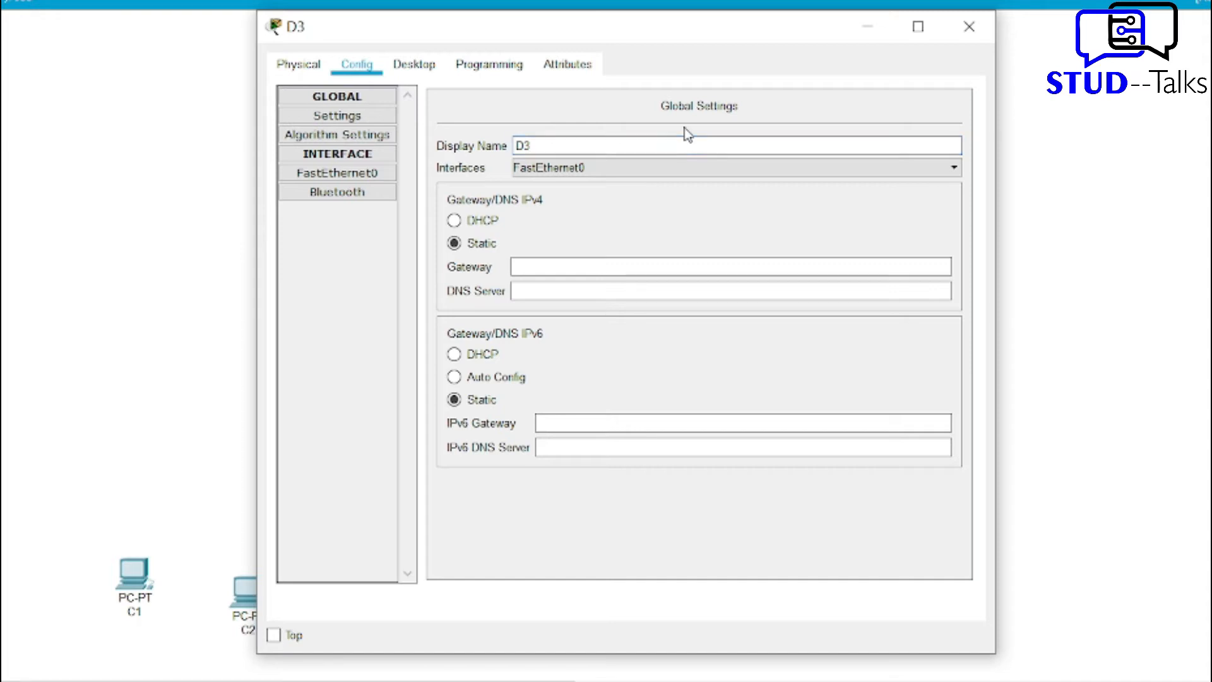
{"action": "left_click", "coordinate": [969, 26]}
Change the display name of PC7 to D4 in its configuration.
{"action": "left_click", "coordinate": [824, 600]}
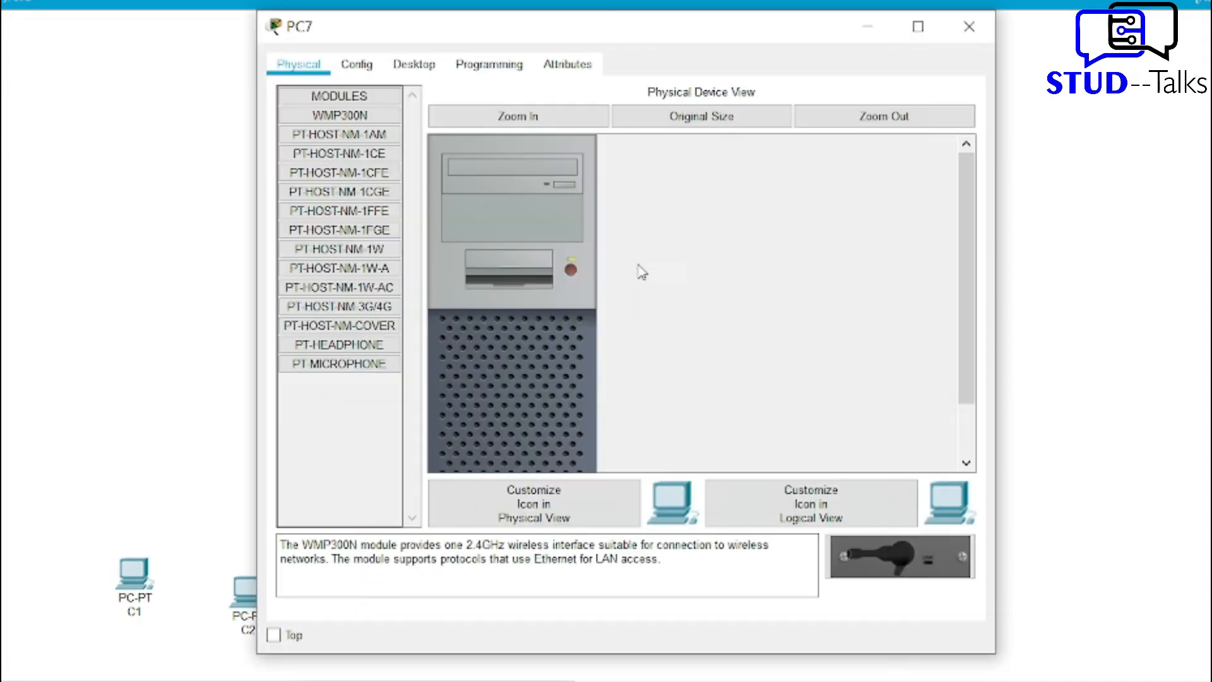
{"action": "left_click", "coordinate": [357, 64]}
{"action": "left_click_drag", "start_coordinate": [635, 147], "coordinate": [444, 144]}
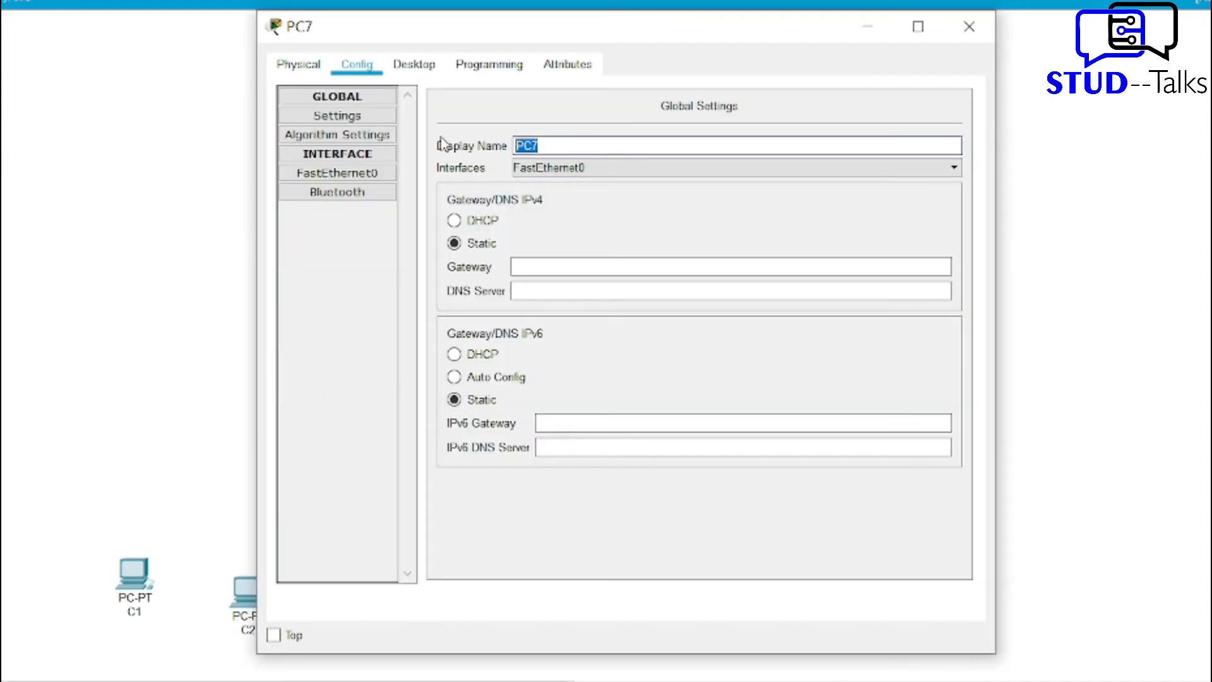
{"action": "type", "text": "D4"}
{"action": "left_click", "coordinate": [969, 26]}
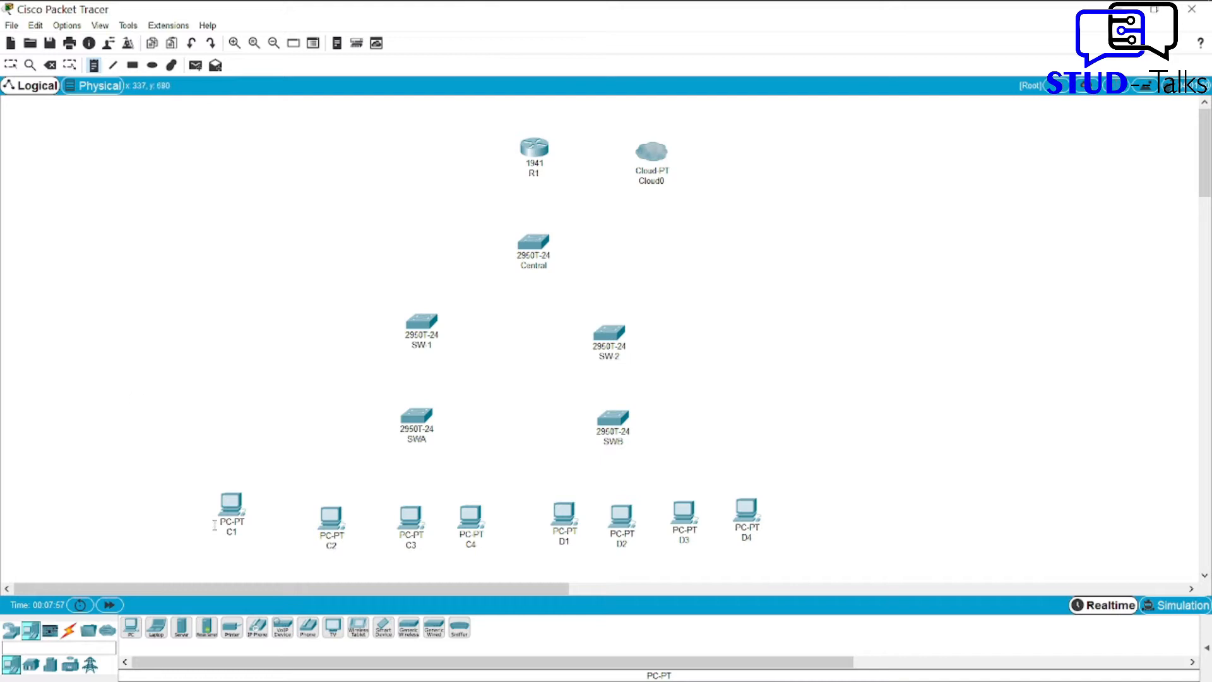
Place a text note reading VLAN20 directly below PC C1.
{"action": "left_click", "coordinate": [210, 551]}
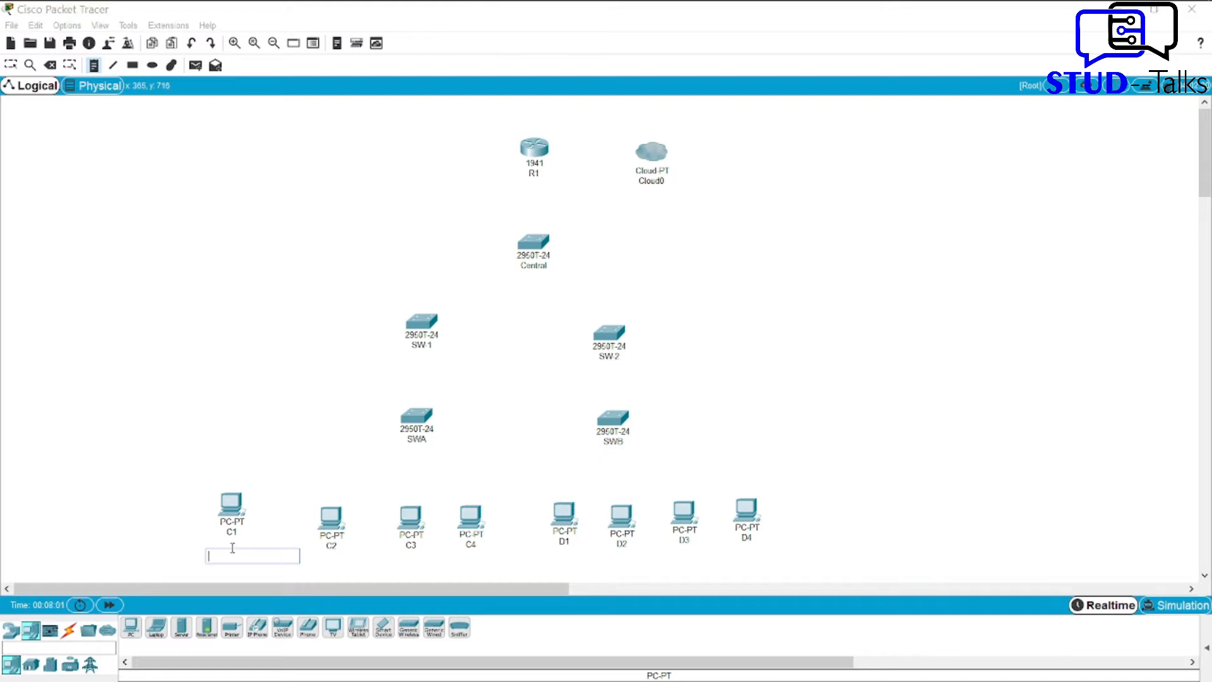
{"action": "type", "text": "VLAN20"}
{"action": "left_click", "coordinate": [276, 513]}
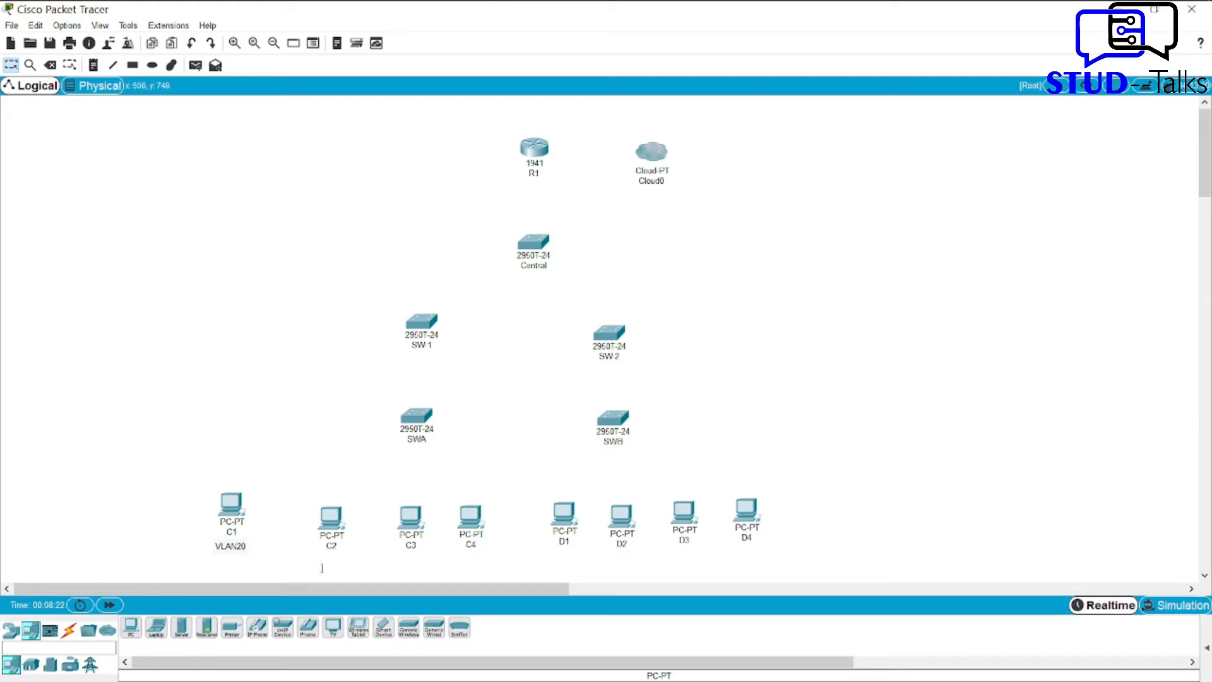
Place a text note reading VLAN10 directly below PC C2.
{"action": "left_click", "coordinate": [93, 65]}
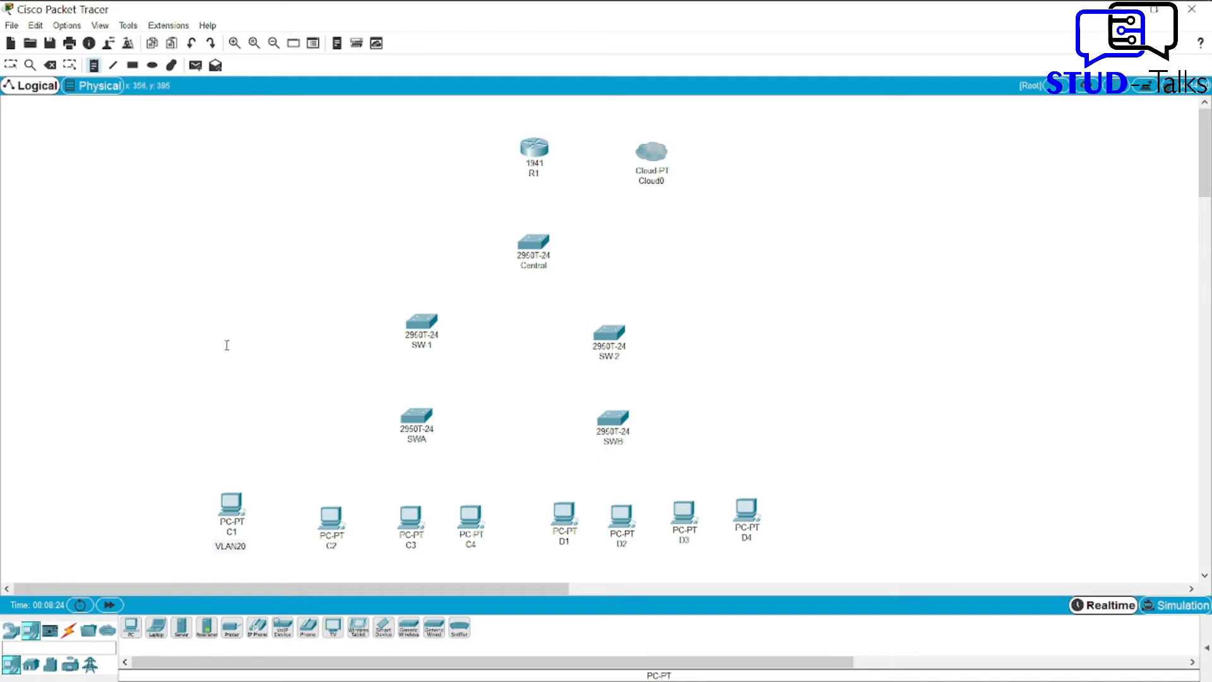
{"action": "left_click", "coordinate": [315, 561]}
{"action": "type", "text": "Vl"}
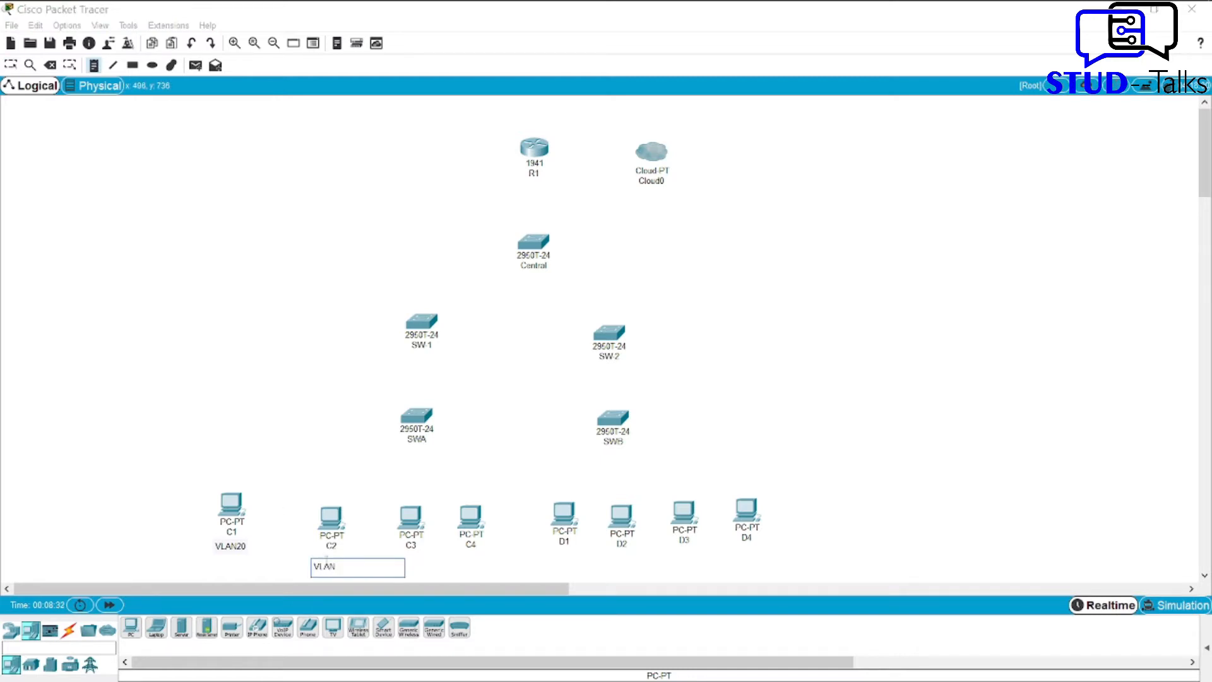
{"action": "key", "text": "Escape"}
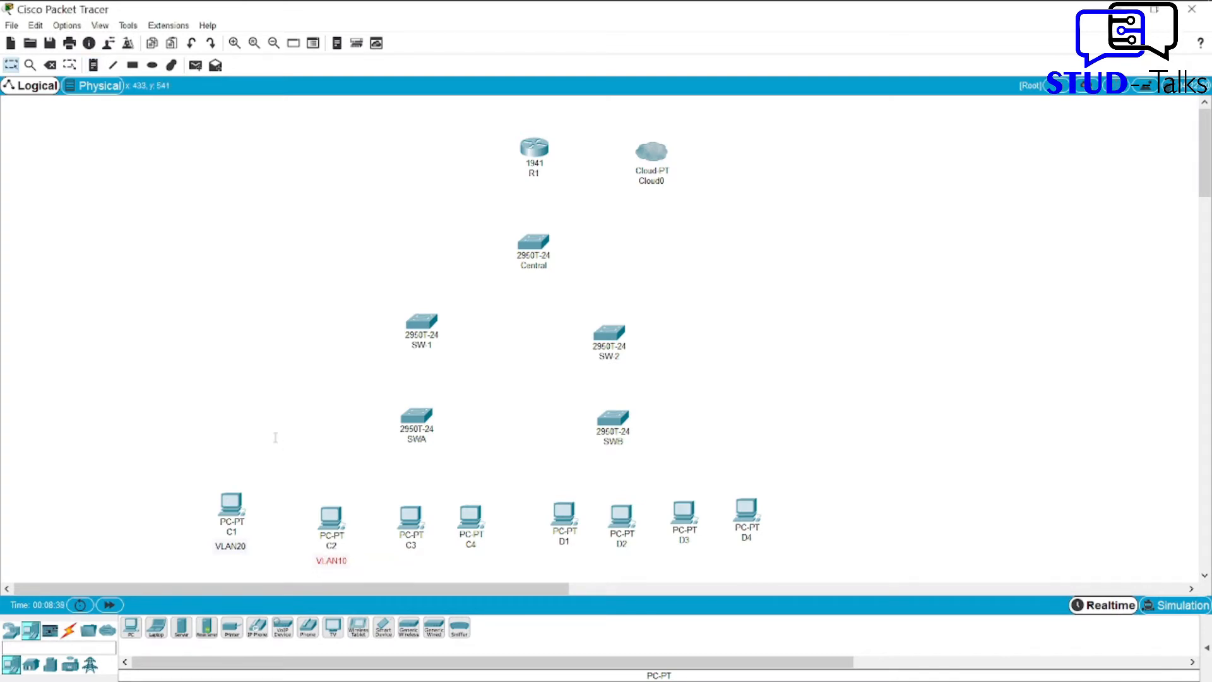
Place a text note reading VLAN10 directly below PC C3.
{"action": "left_click", "coordinate": [94, 65]}
{"action": "left_click", "coordinate": [392, 559]}
{"action": "type", "text": "VLAN10"}
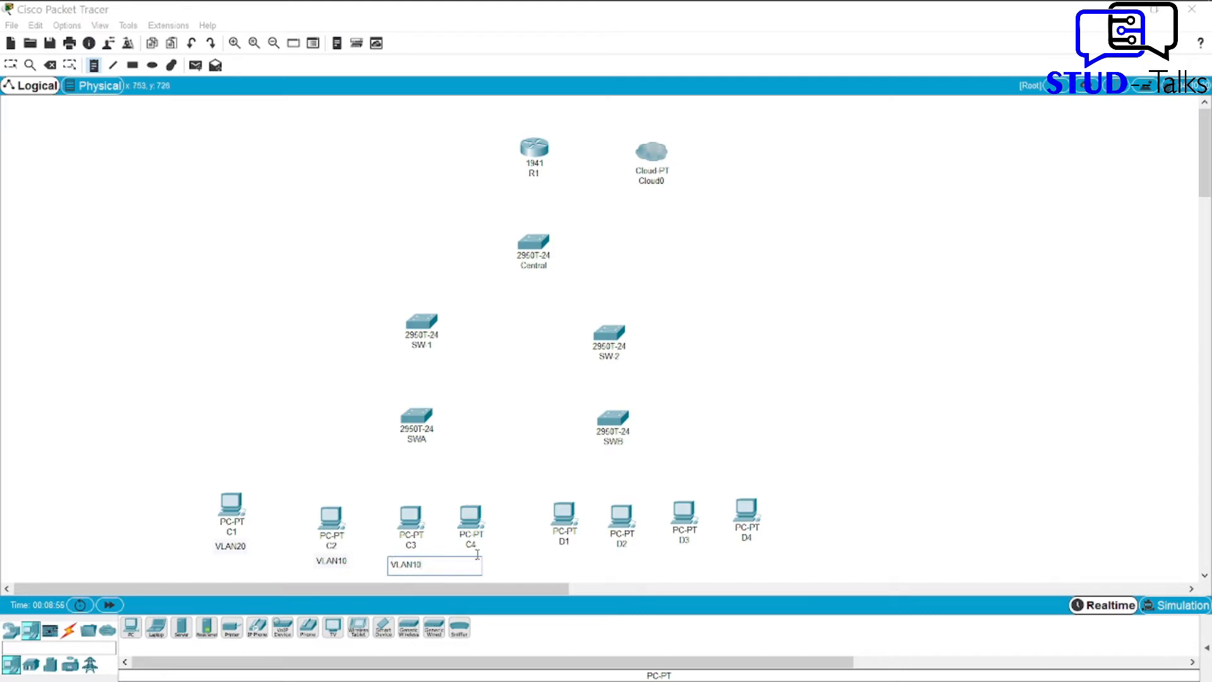
{"action": "key", "text": "Escape"}
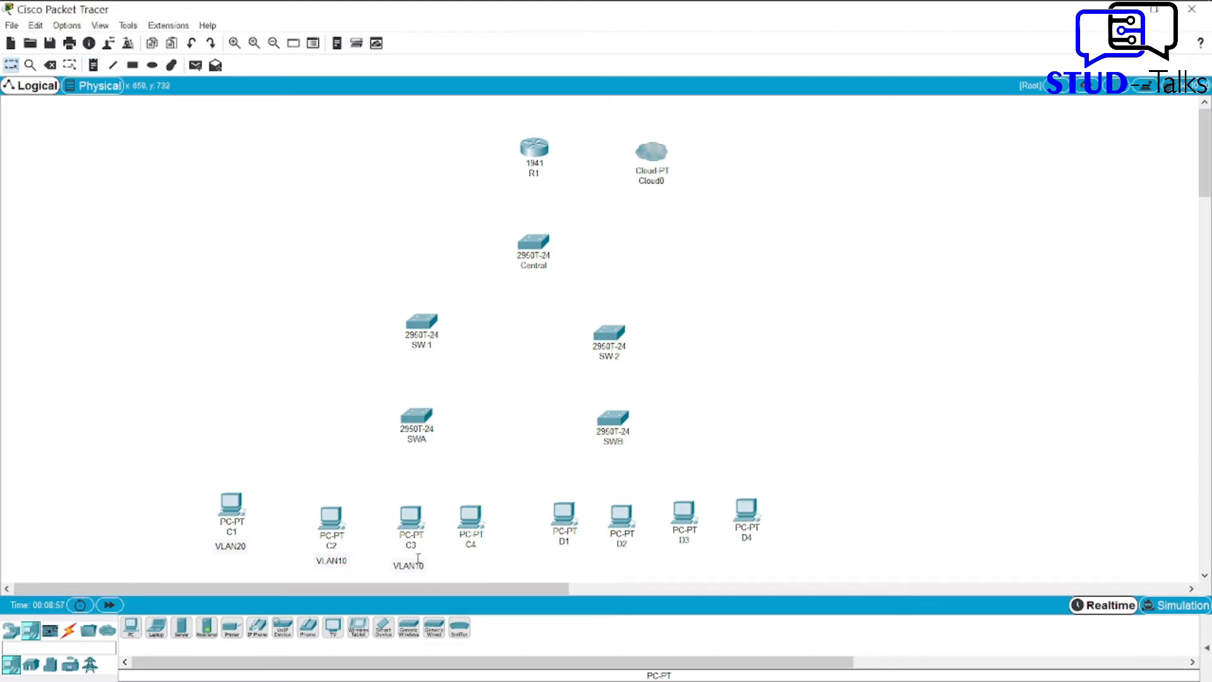
Align the VLAN10 note under PC C3 and place a text note reading VLAN5 below PC C4.
{"action": "left_click_drag", "start_coordinate": [417, 562], "coordinate": [418, 560]}
{"action": "left_click", "coordinate": [93, 64]}
{"action": "left_click", "coordinate": [463, 559]}
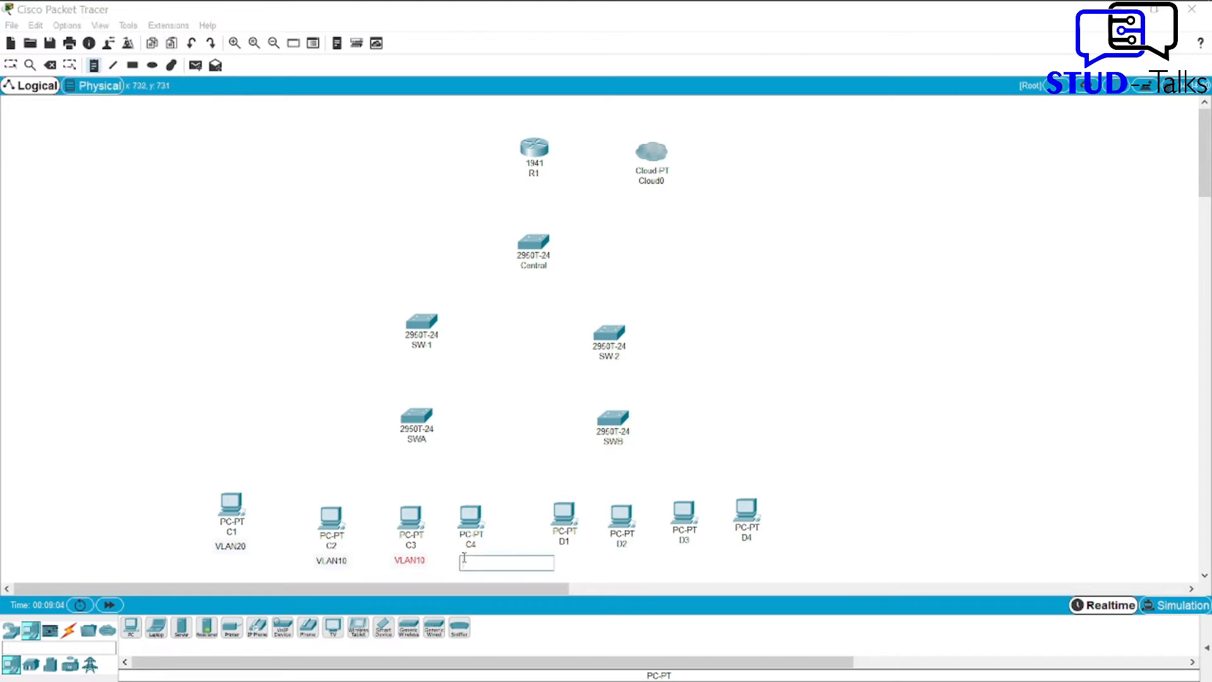
{"action": "type", "text": "VLAN5"}
{"action": "key", "text": "Escape"}
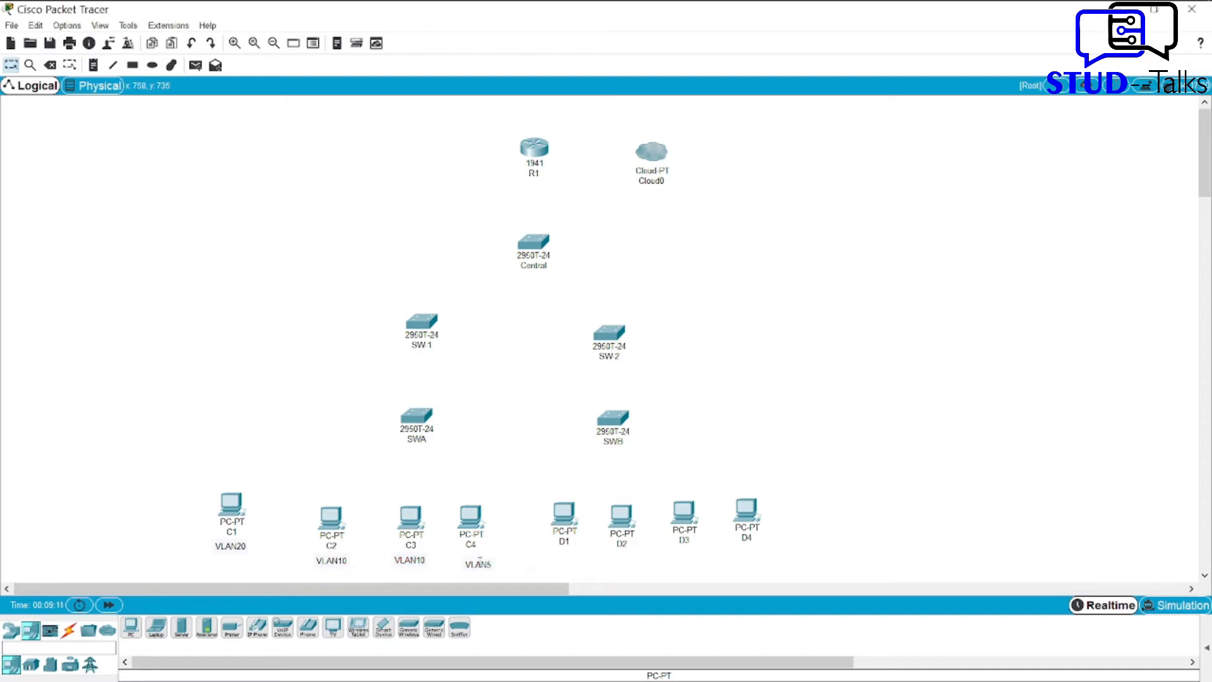
Place a text note reading VLAN5 directly below PC D1.
{"action": "left_click", "coordinate": [93, 65]}
{"action": "left_click", "coordinate": [551, 557]}
{"action": "type", "text": "VLAN5"}
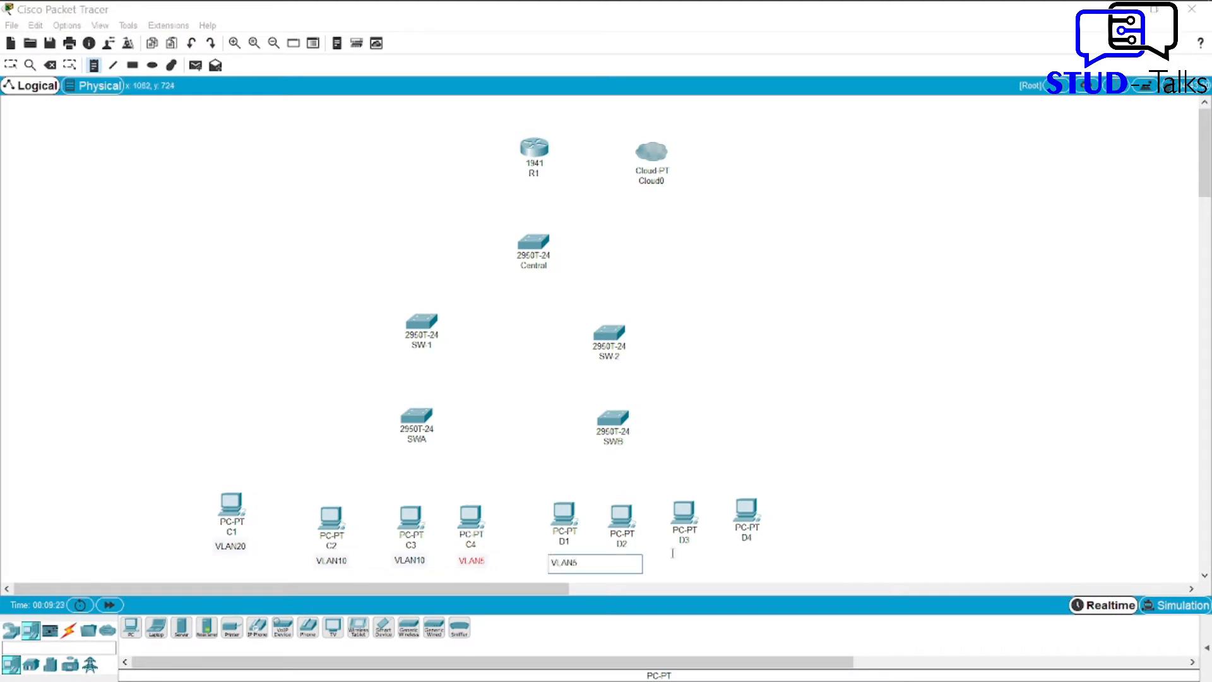
{"action": "key", "text": "Escape"}
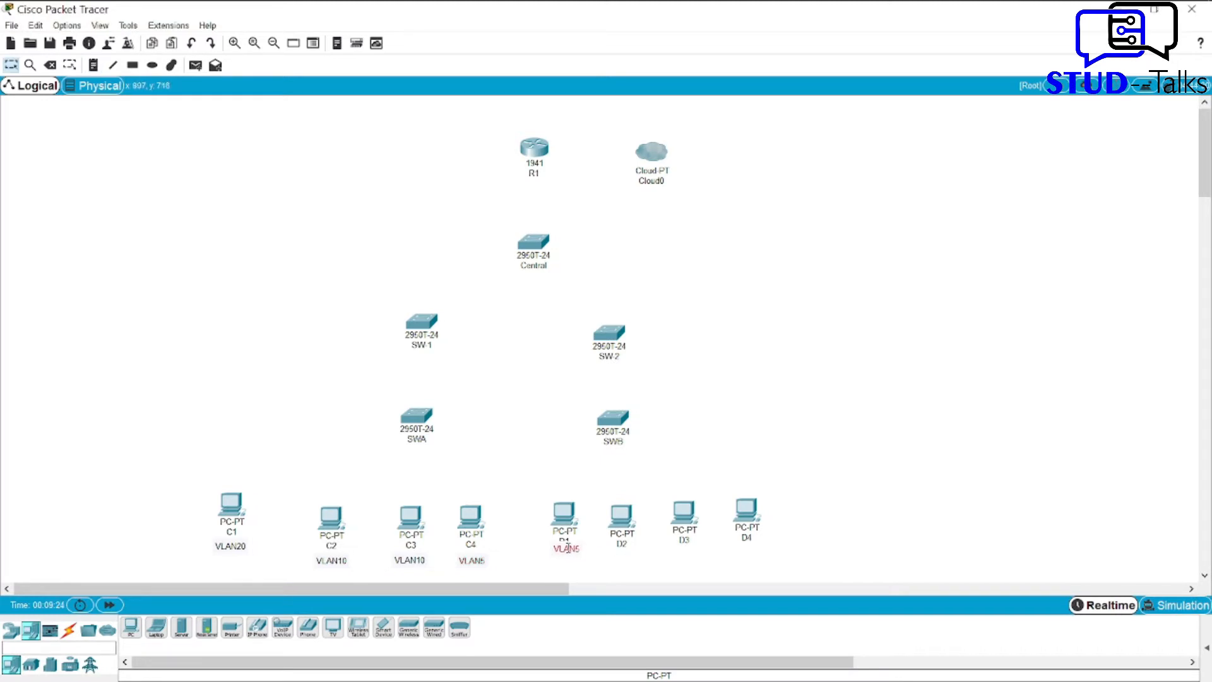
Place a text note reading VLAN5 directly below PC D2.
{"action": "left_click", "coordinate": [94, 65]}
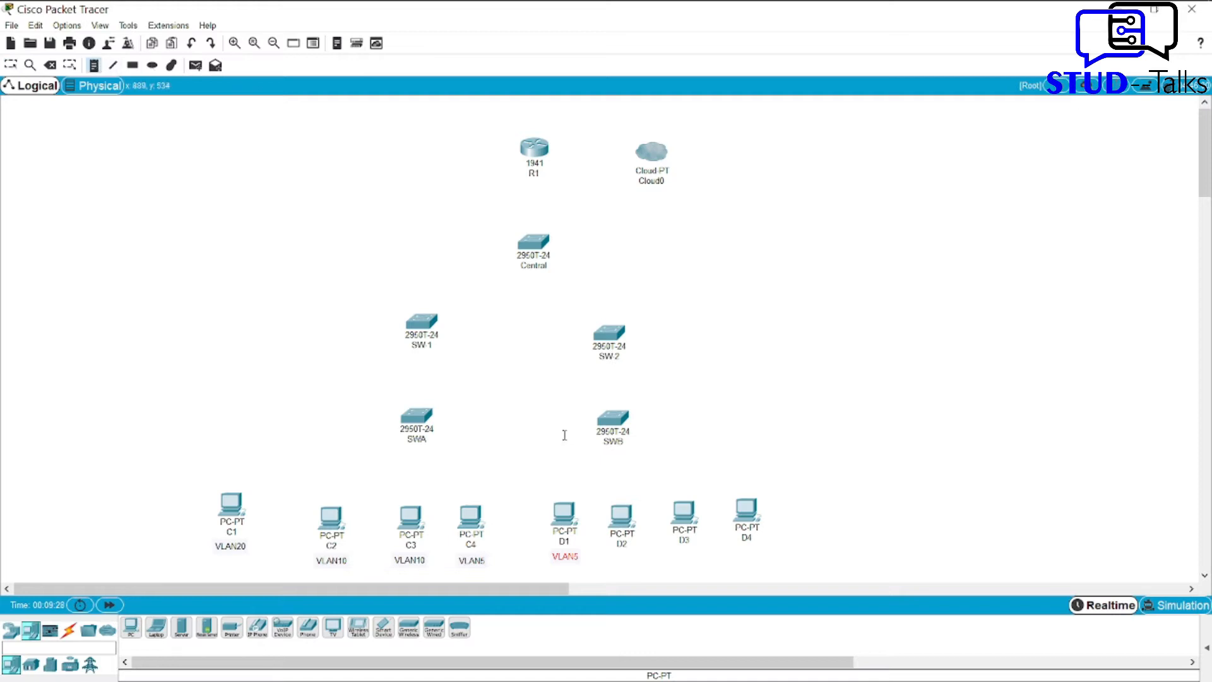
{"action": "left_click", "coordinate": [614, 557]}
{"action": "type", "text": "VLA"}
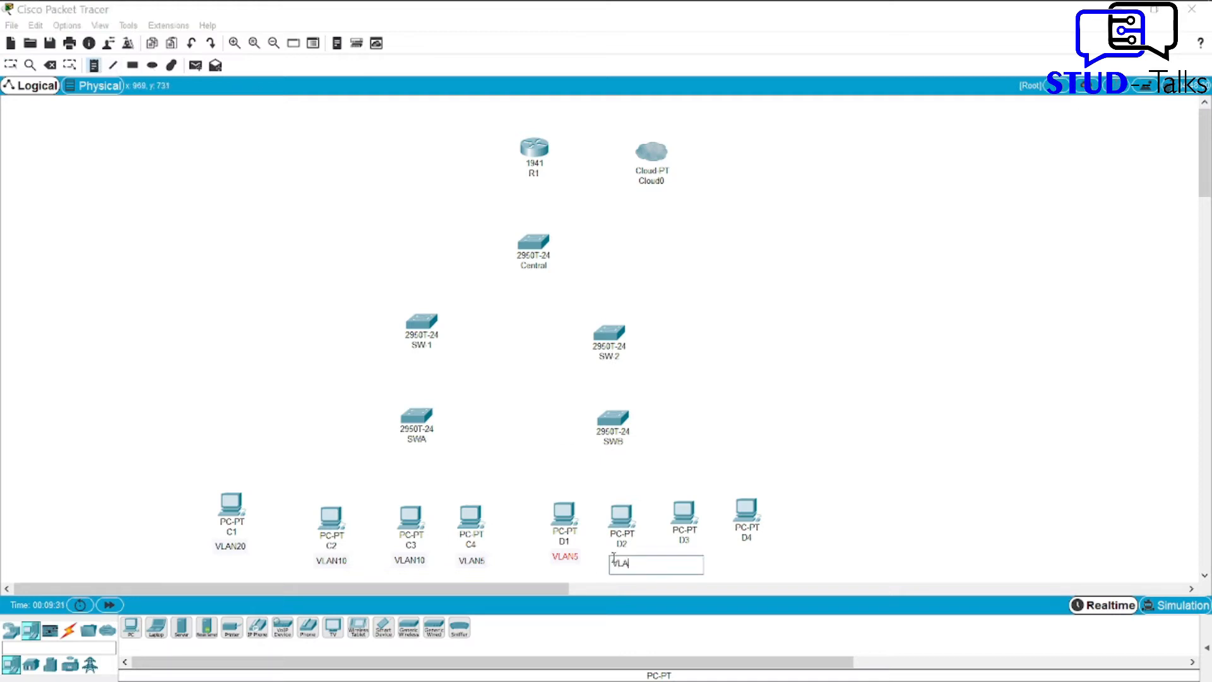
{"action": "type", "text": "N5"}
{"action": "key", "text": "Escape"}
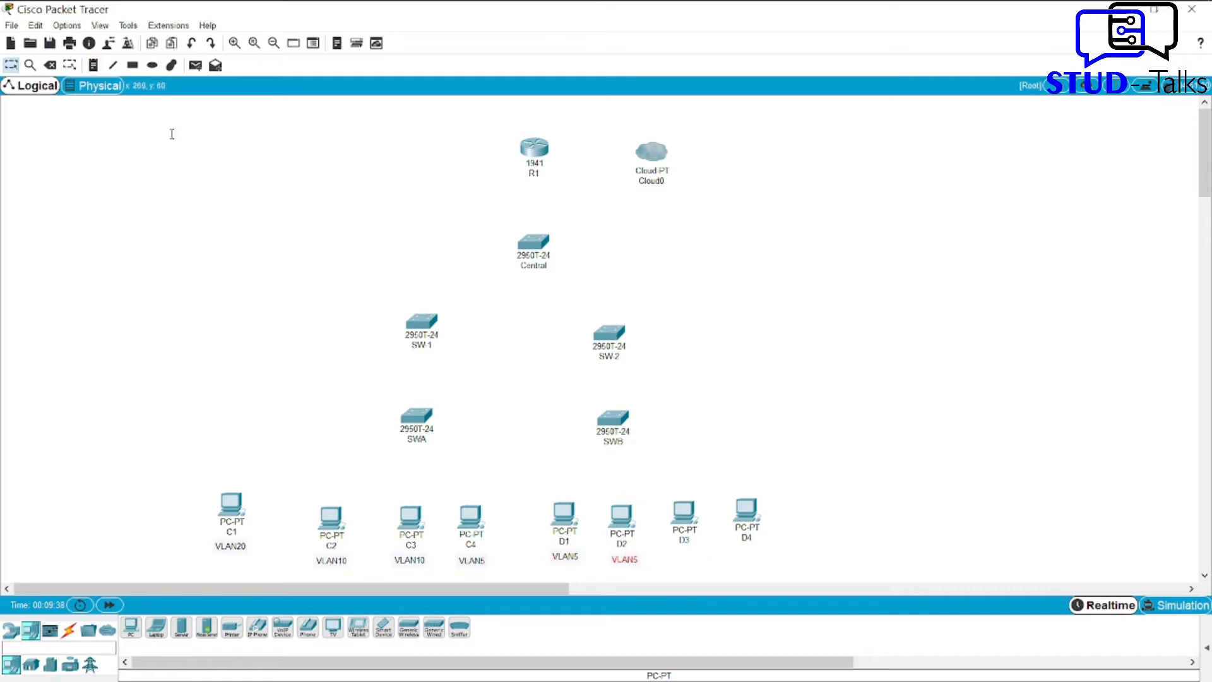
Place a text note reading VLAN5 directly below PC D3.
{"action": "left_click", "coordinate": [94, 65]}
{"action": "left_click", "coordinate": [673, 560]}
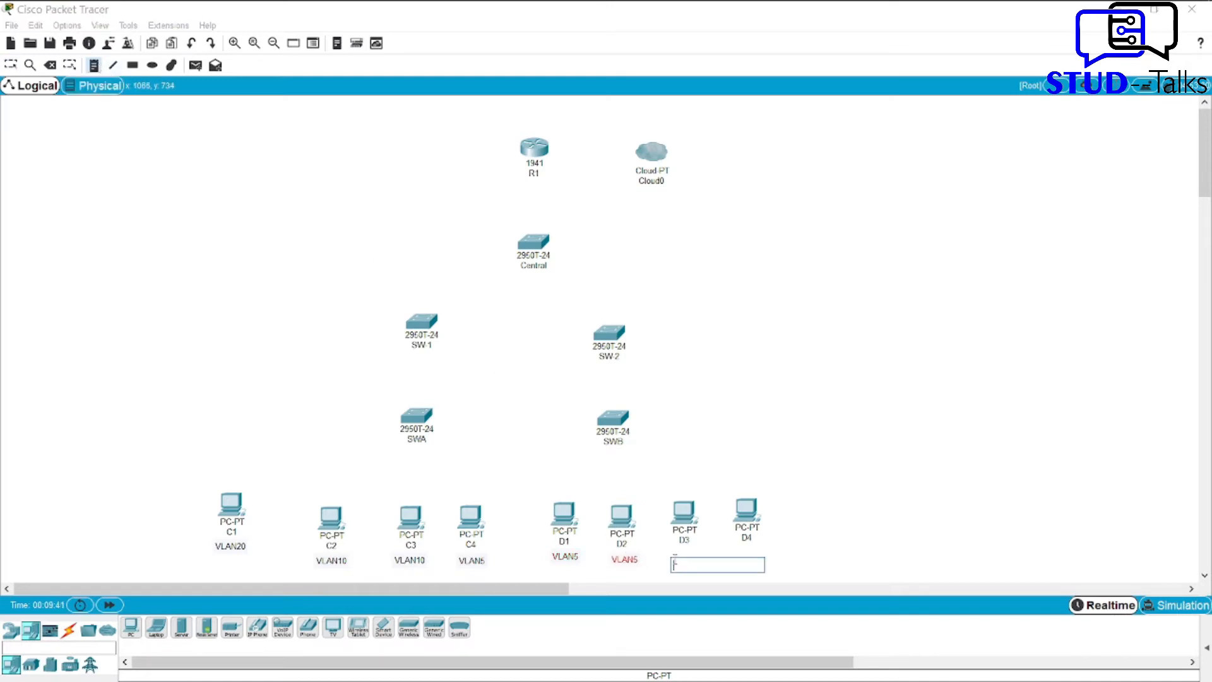
{"action": "type", "text": "VLAN5"}
{"action": "key", "text": "Escape"}
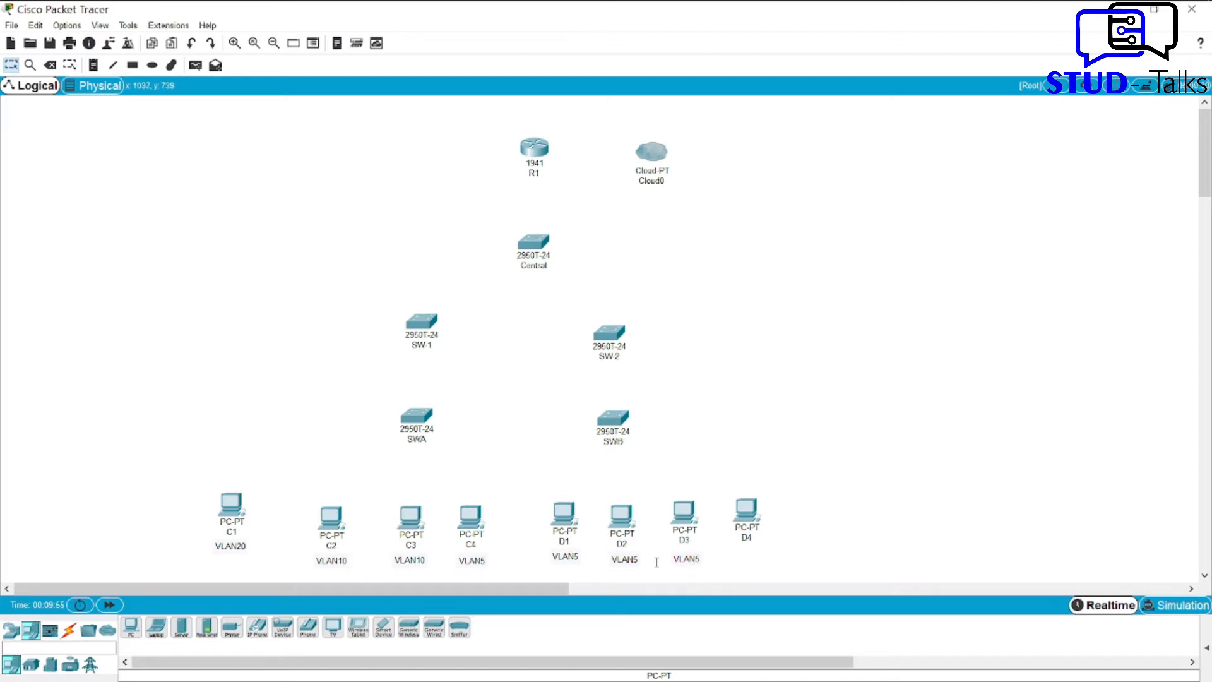
Place a text note reading VLAN10 below PC D4 and align it under the device name.
{"action": "left_click", "coordinate": [93, 66]}
{"action": "left_click", "coordinate": [735, 556]}
{"action": "type", "text": "VLAN10"}
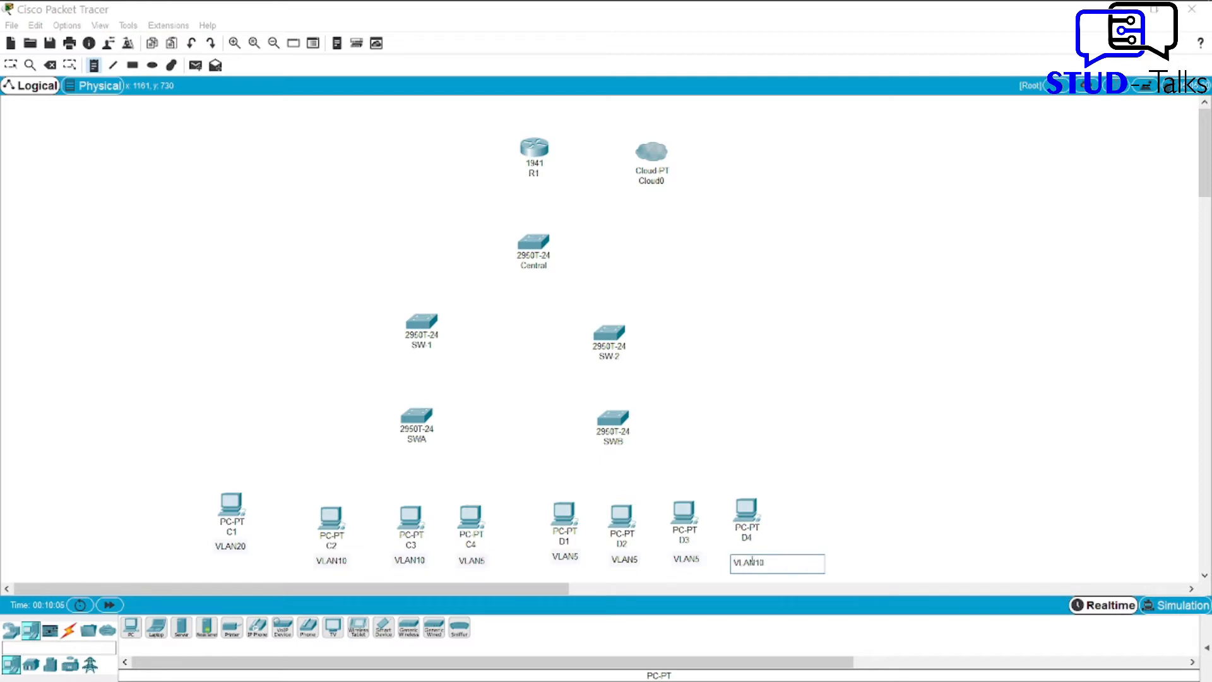
{"action": "key", "text": "Escape"}
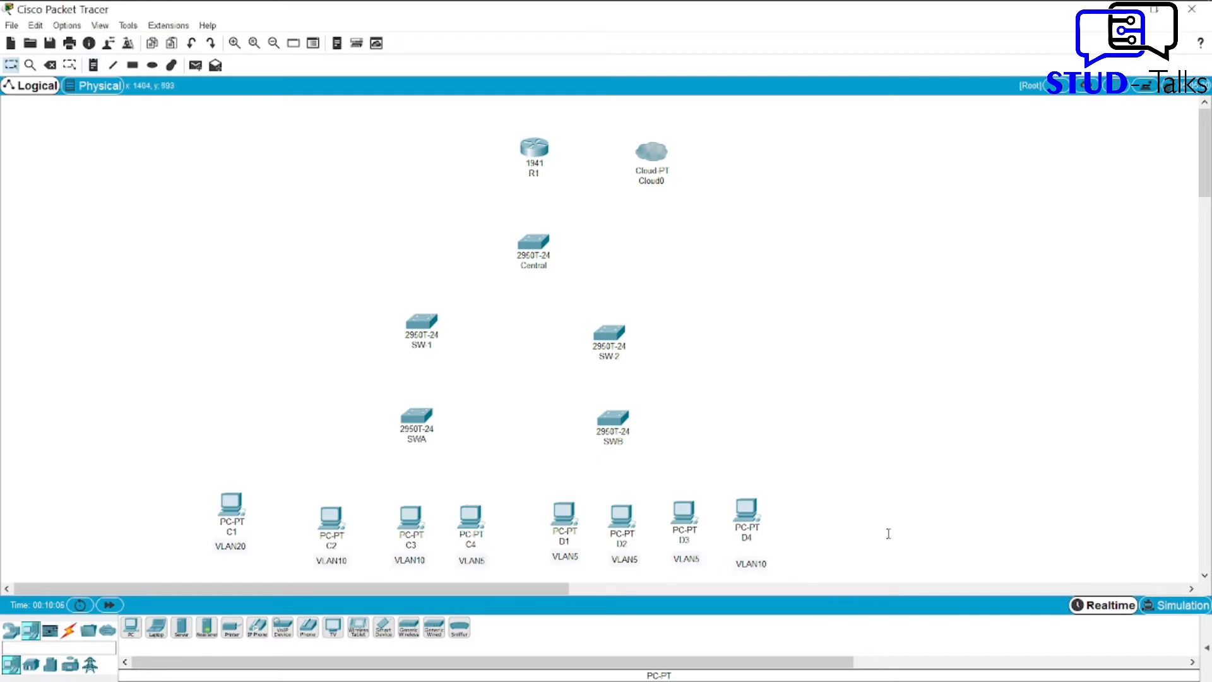
{"action": "left_click_drag", "start_coordinate": [754, 568], "coordinate": [756, 562]}
Connect router R1's Serial0/1/0 port to Serial0 on Cloud0 with a Serial DTE cable.
{"action": "left_click", "coordinate": [68, 629]}
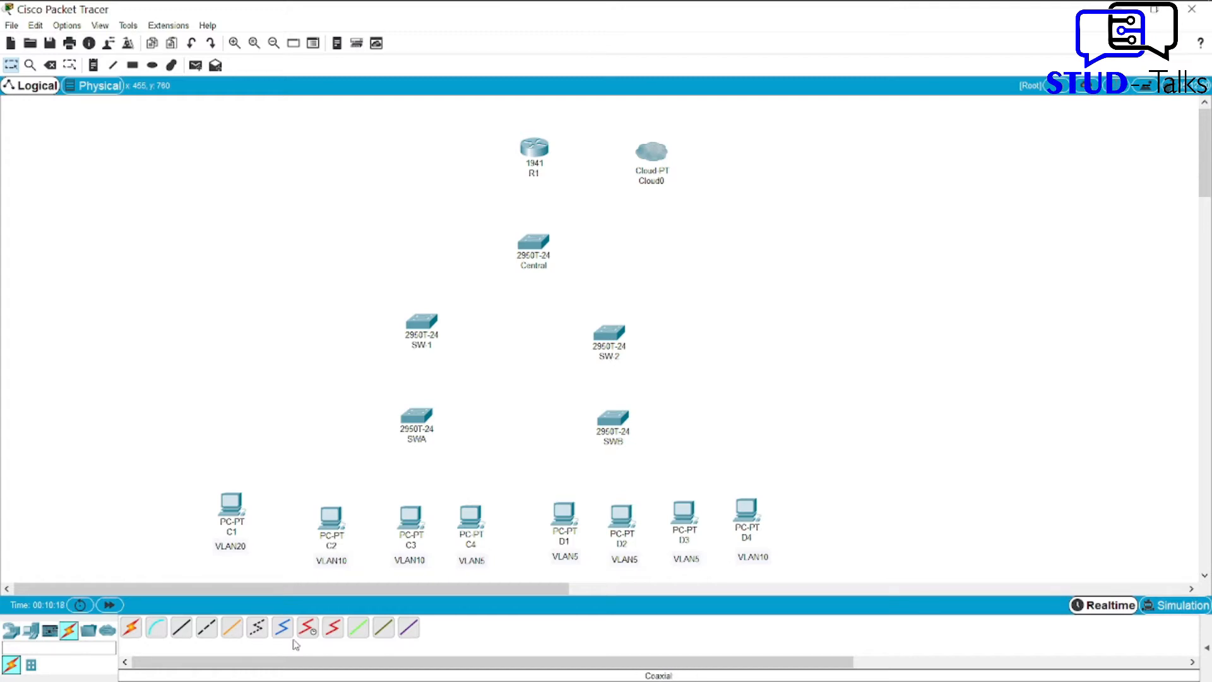
{"action": "left_click", "coordinate": [333, 628]}
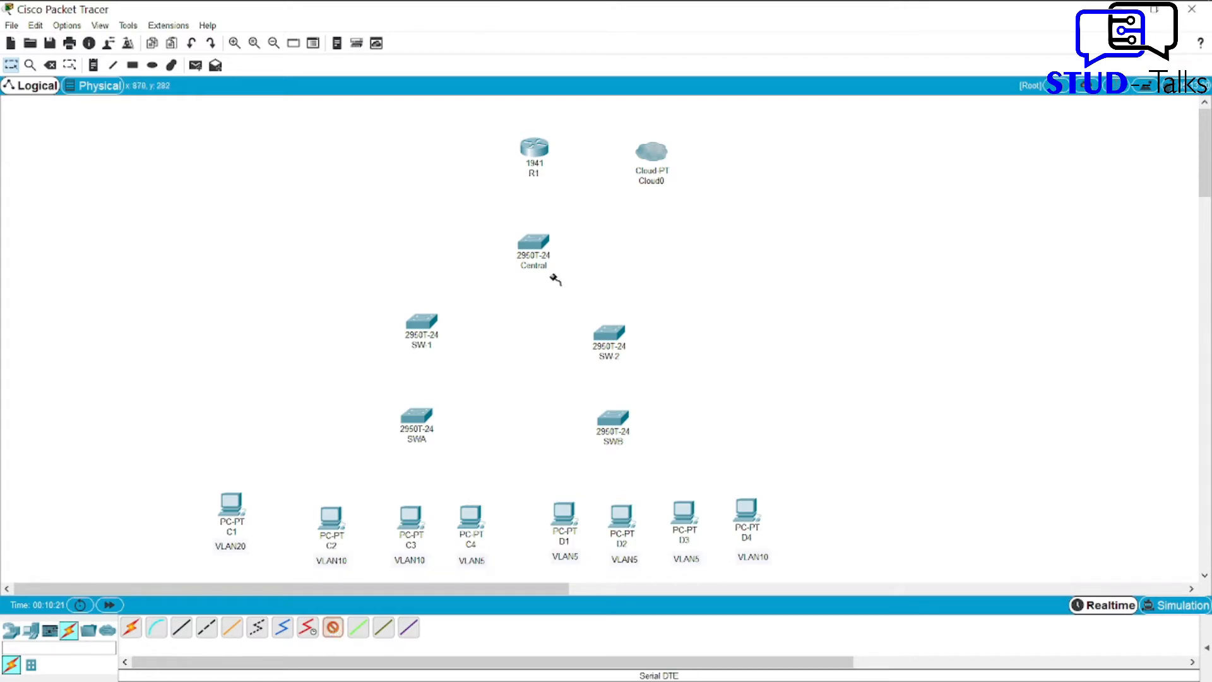
{"action": "left_click", "coordinate": [537, 149]}
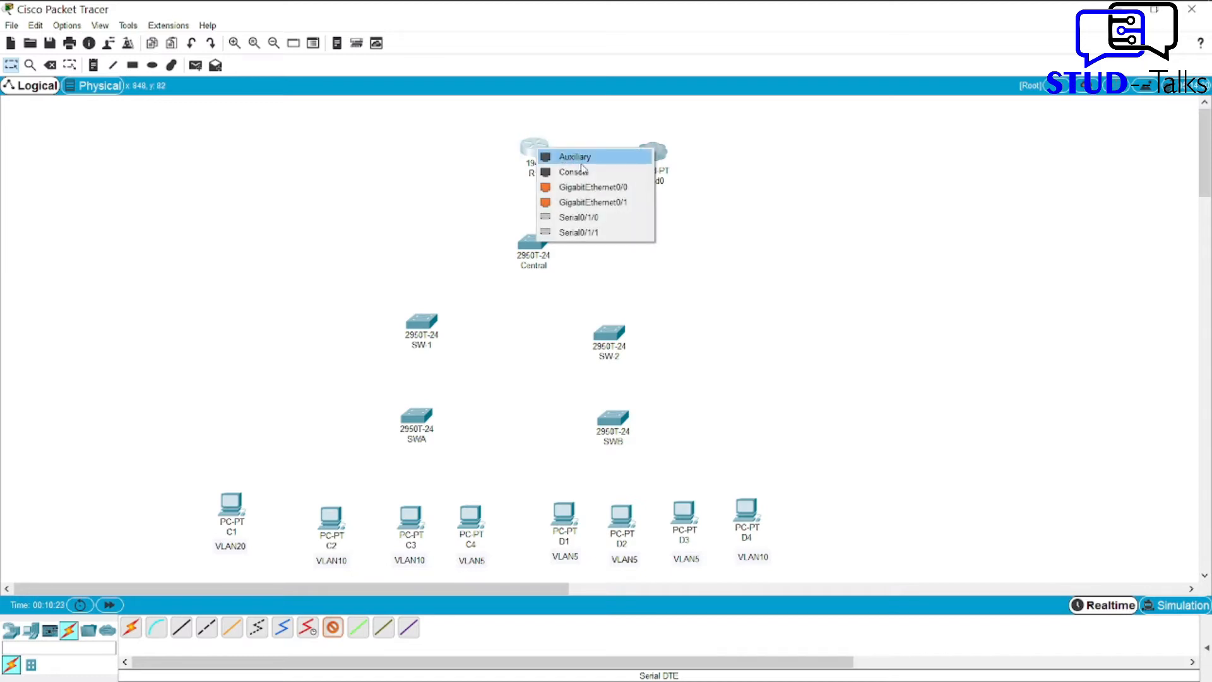
{"action": "left_click", "coordinate": [592, 217]}
{"action": "left_click", "coordinate": [658, 152]}
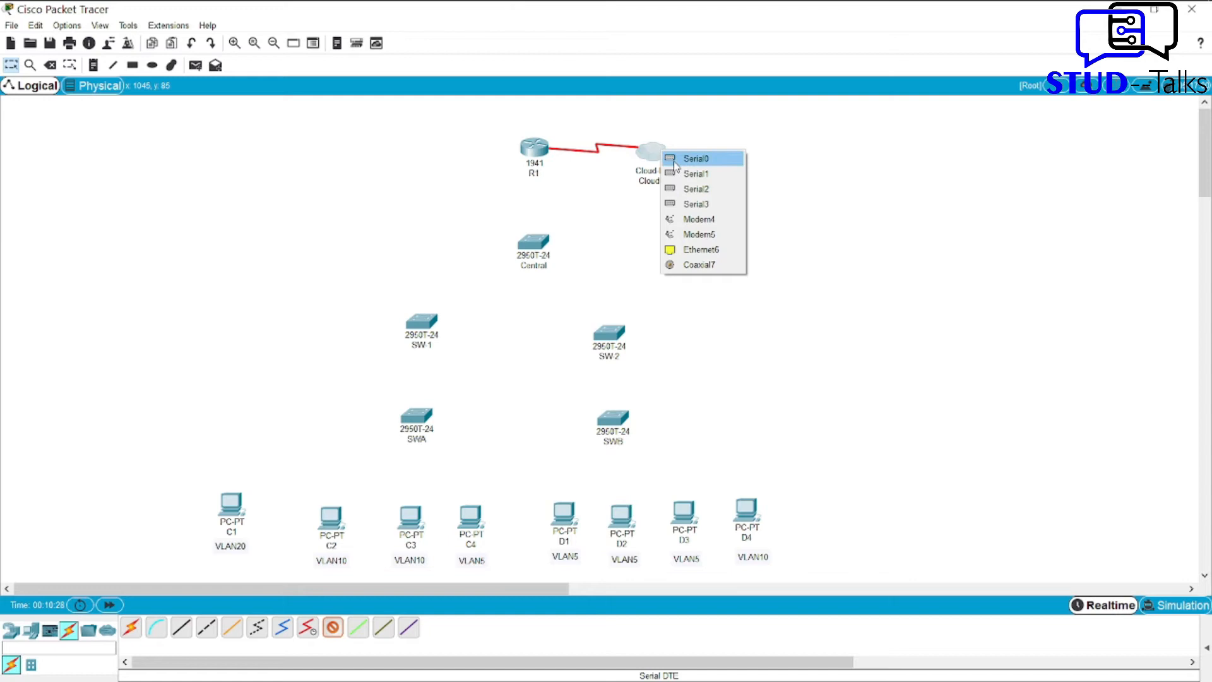
{"action": "left_click", "coordinate": [675, 159]}
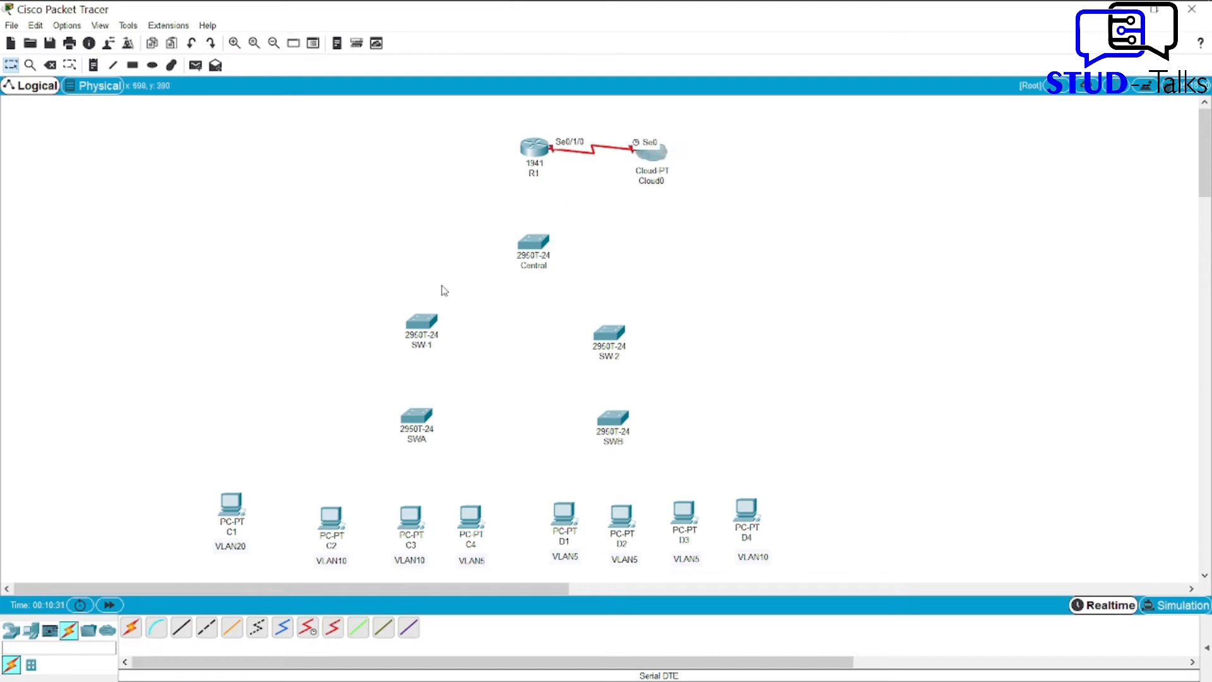
Connect router R1's GigabitEthernet0/0 port to FastEthernet0/1 on the Central switch with a copper straight-through cable.
{"action": "left_click", "coordinate": [181, 627]}
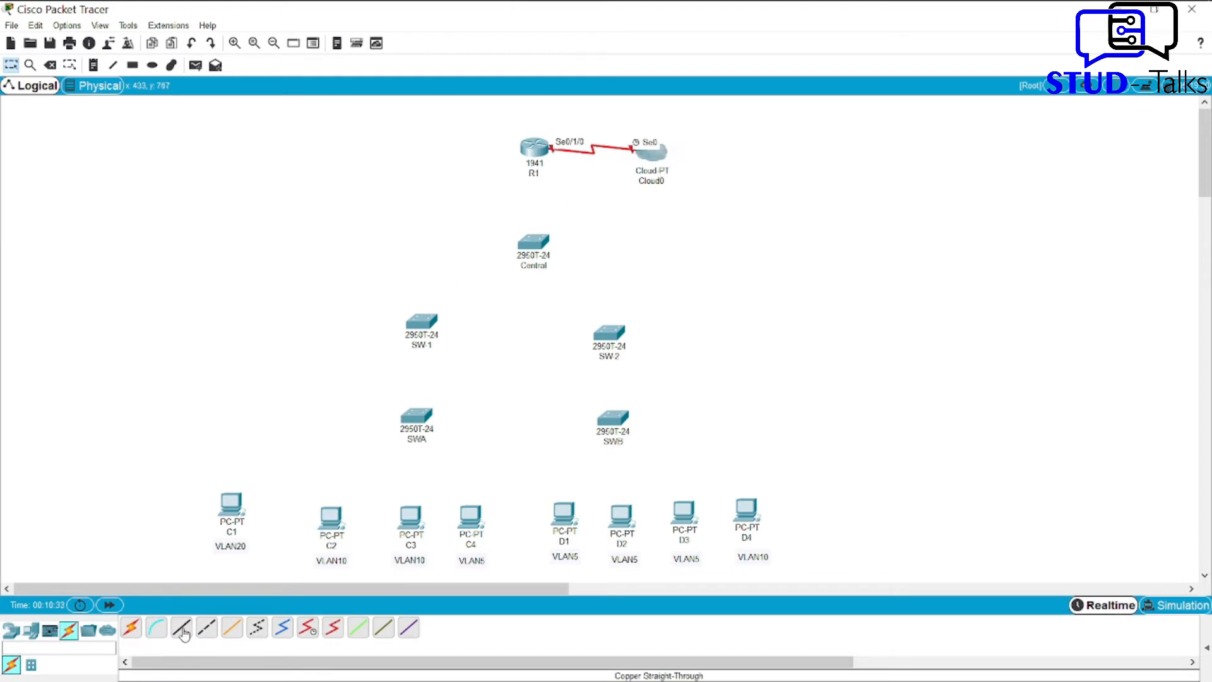
{"action": "left_click", "coordinate": [534, 149]}
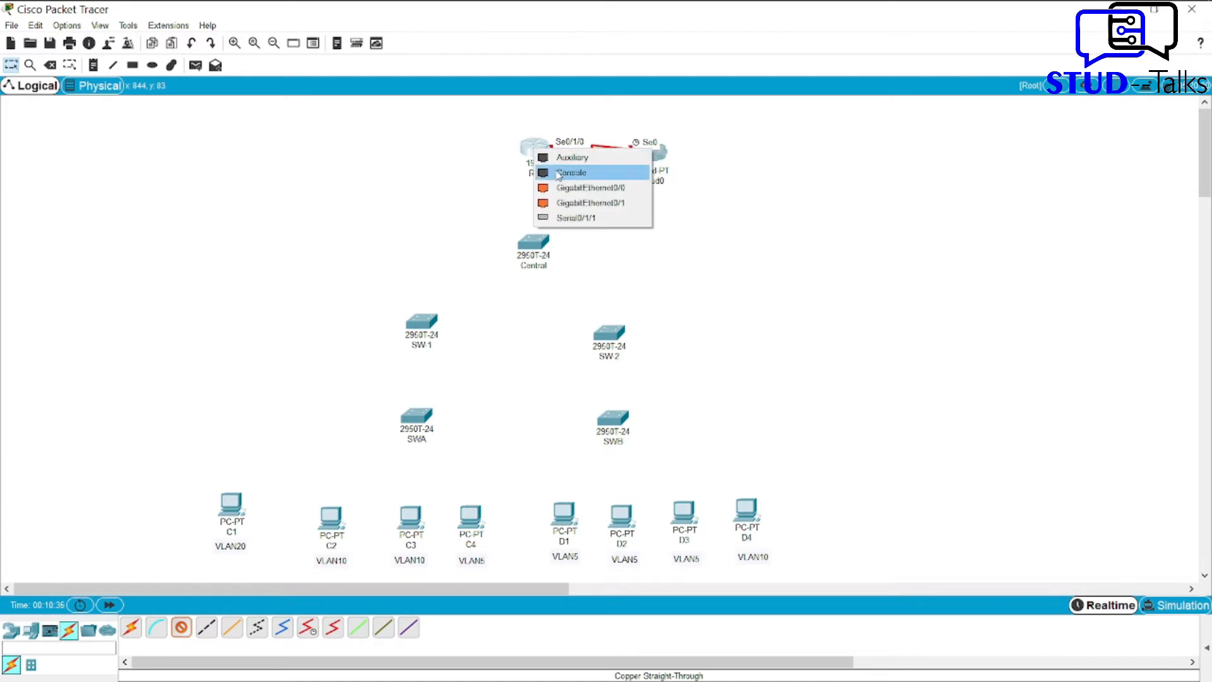
{"action": "left_click", "coordinate": [569, 187]}
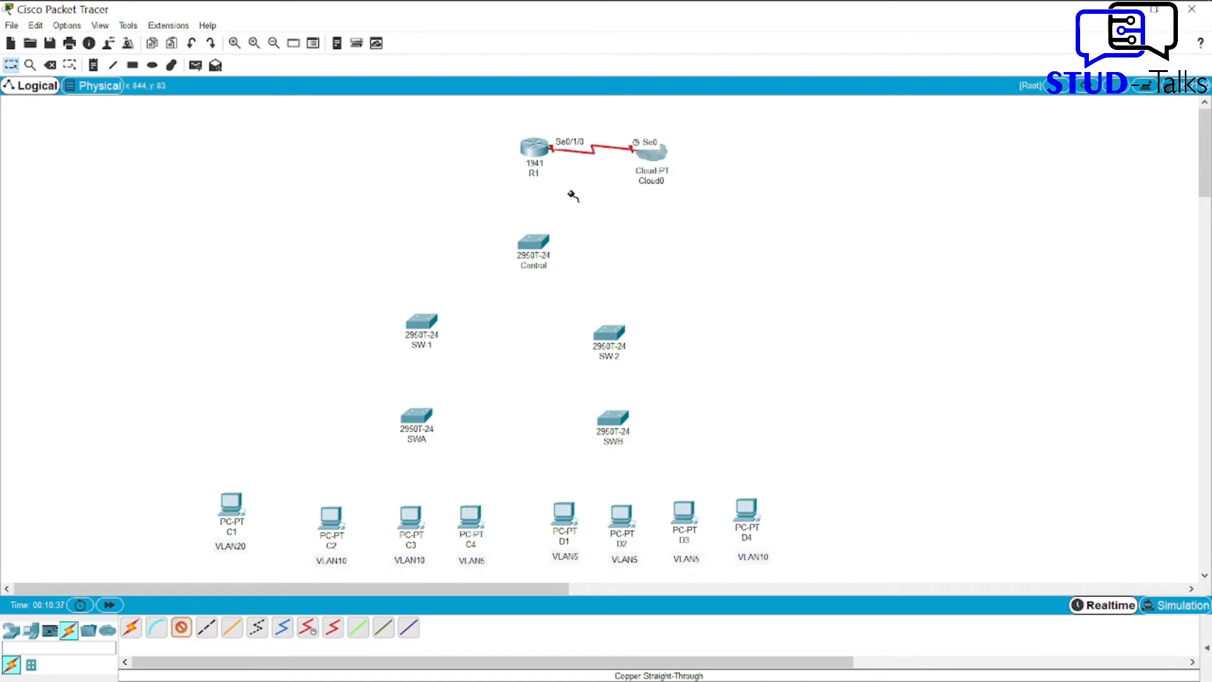
{"action": "left_click", "coordinate": [537, 243]}
{"action": "left_click", "coordinate": [555, 264]}
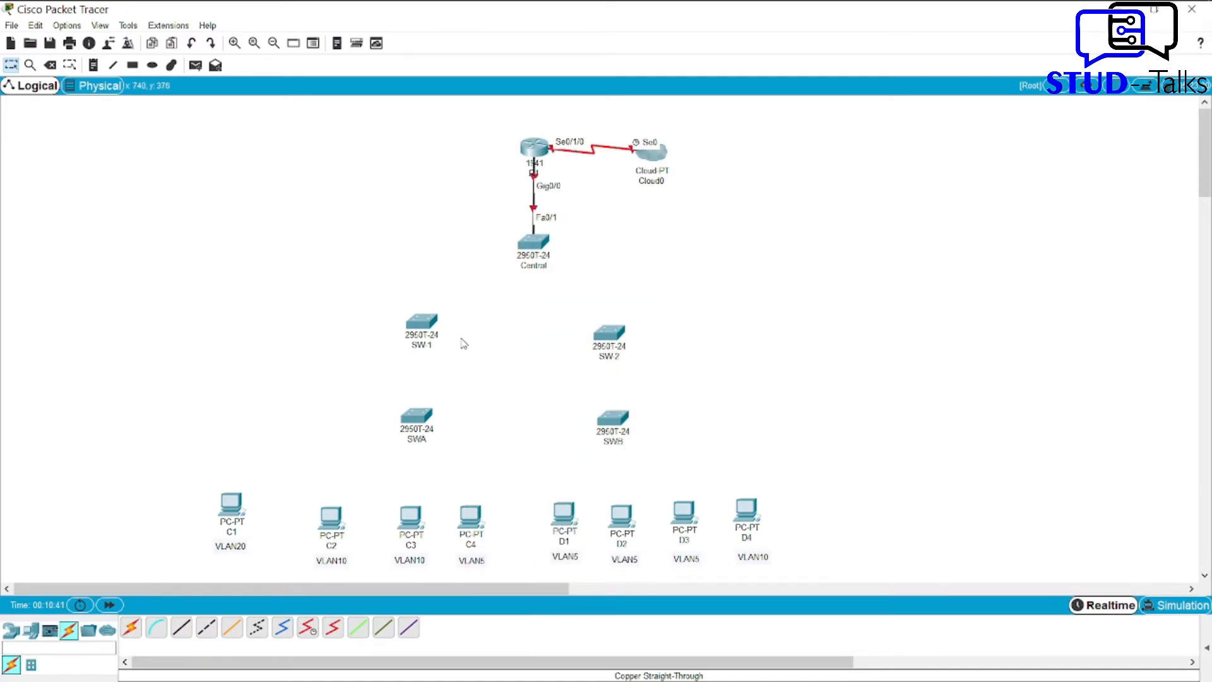
Connect GigabitEthernet0/1 on the Central switch to GigabitEthernet0/1 on switch SW 1 with a copper cross-over cable.
{"action": "left_click", "coordinate": [206, 628]}
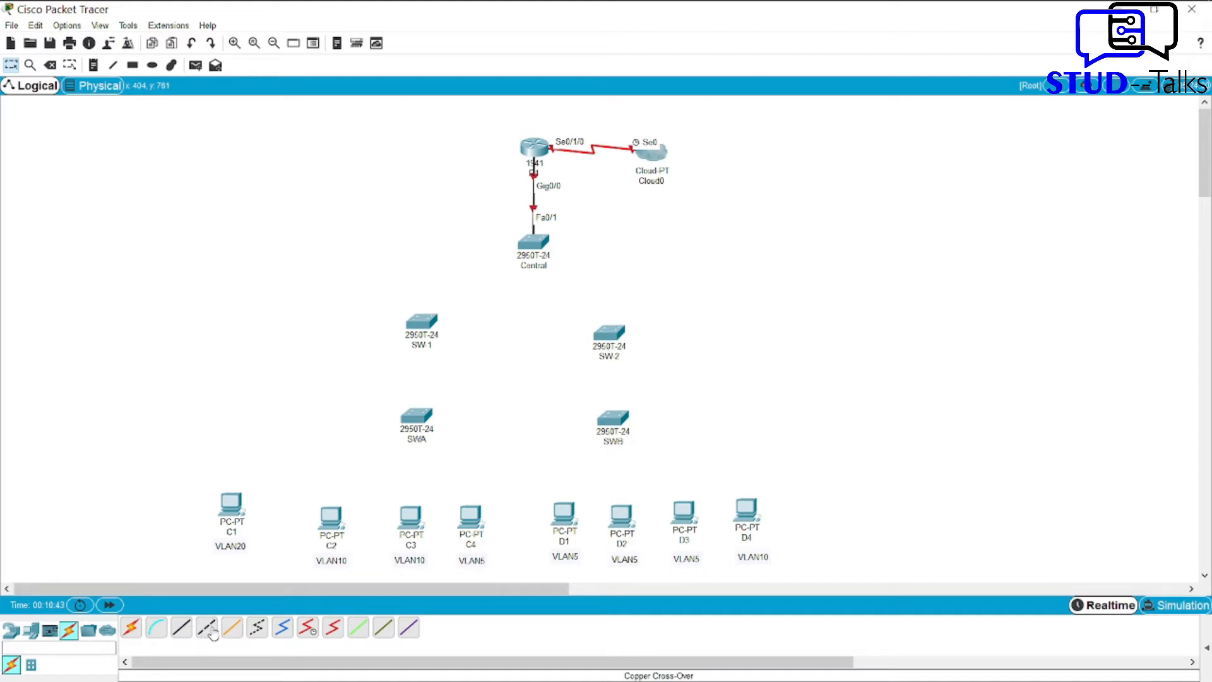
{"action": "left_click", "coordinate": [532, 247]}
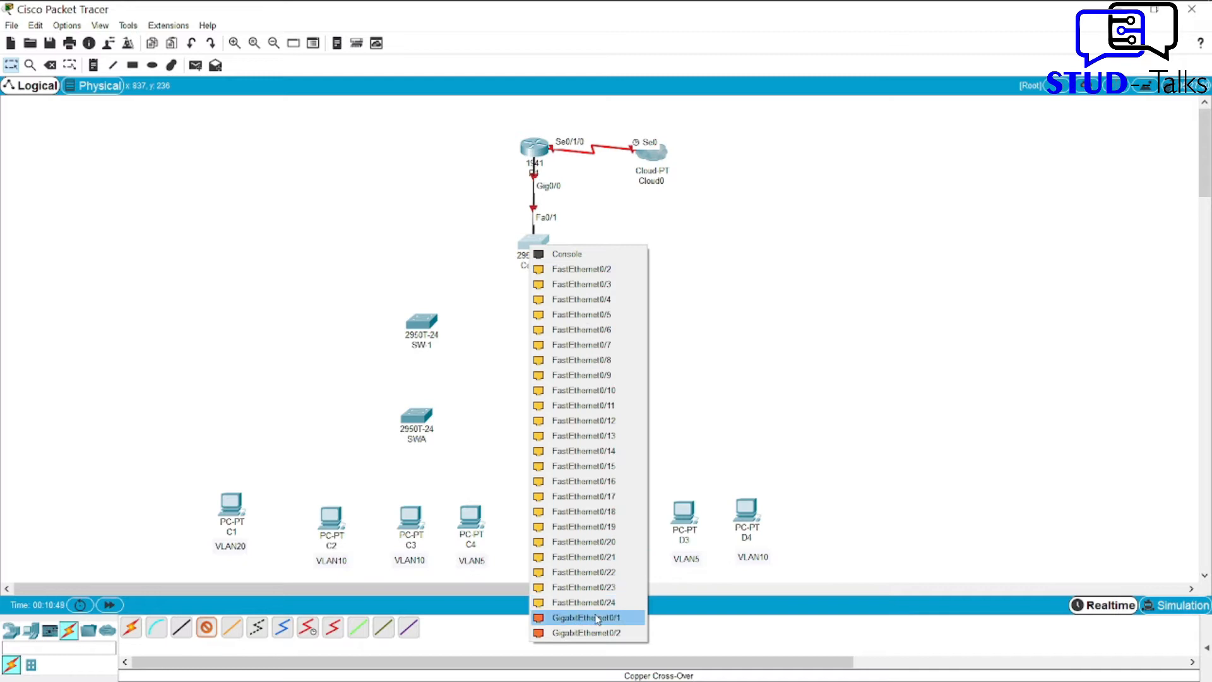
{"action": "left_click", "coordinate": [571, 618]}
{"action": "left_click", "coordinate": [421, 323]}
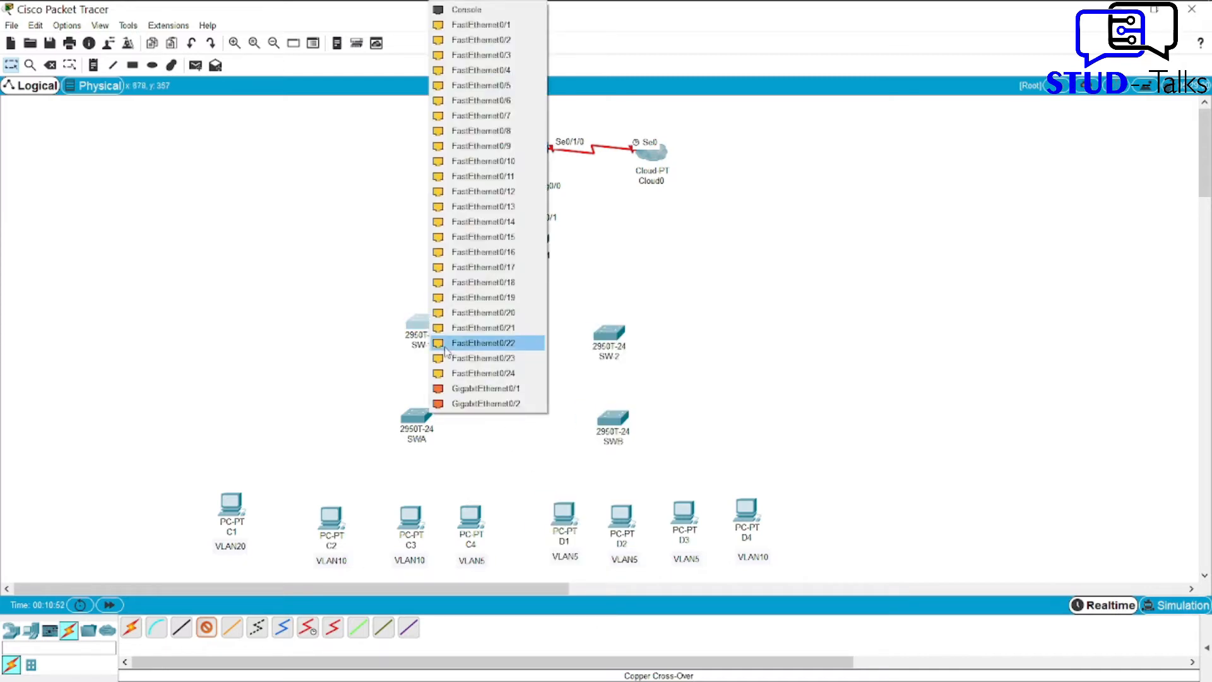
{"action": "left_click", "coordinate": [477, 390]}
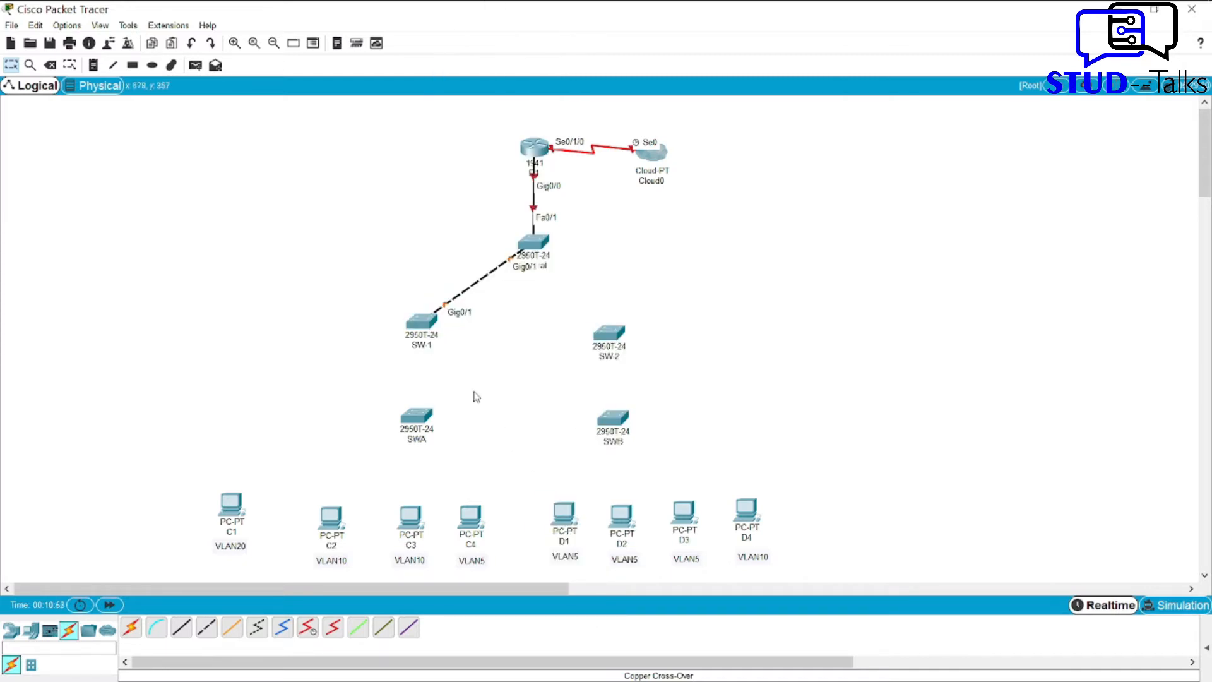
Connect GigabitEthernet0/2 on the Central switch to GigabitEthernet0/1 on switch SW 2 with a copper cross-over cable.
{"action": "left_click", "coordinate": [204, 634]}
{"action": "left_click", "coordinate": [532, 244]}
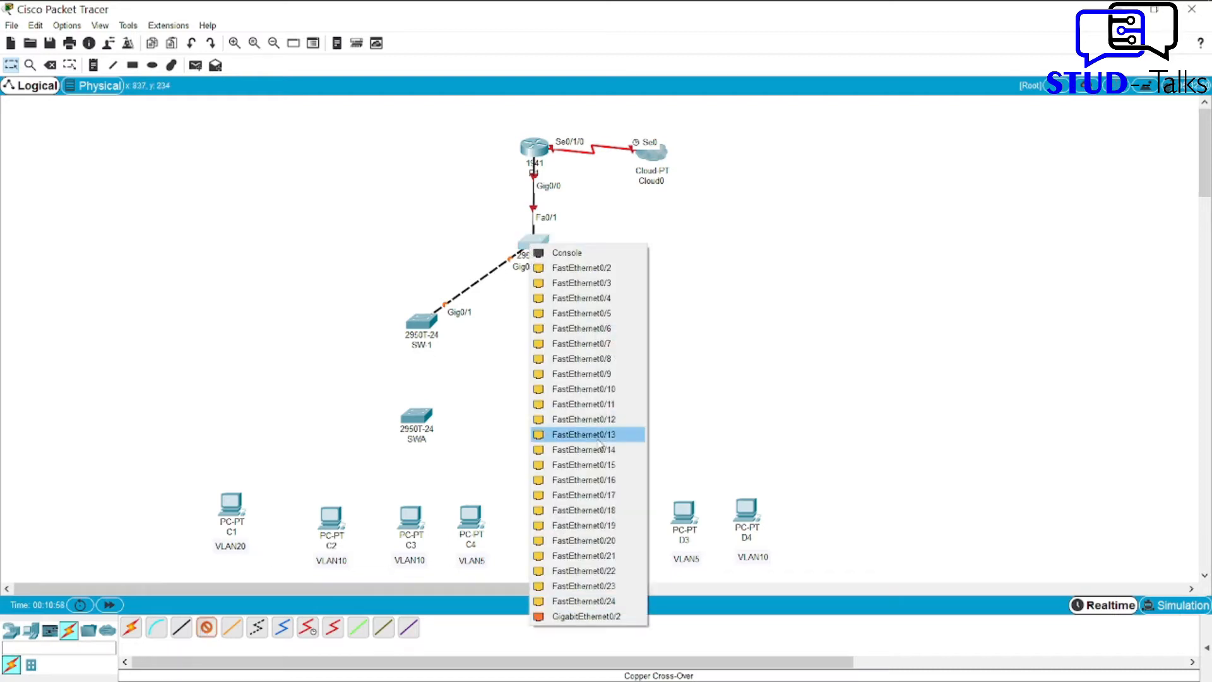
{"action": "left_click", "coordinate": [586, 617]}
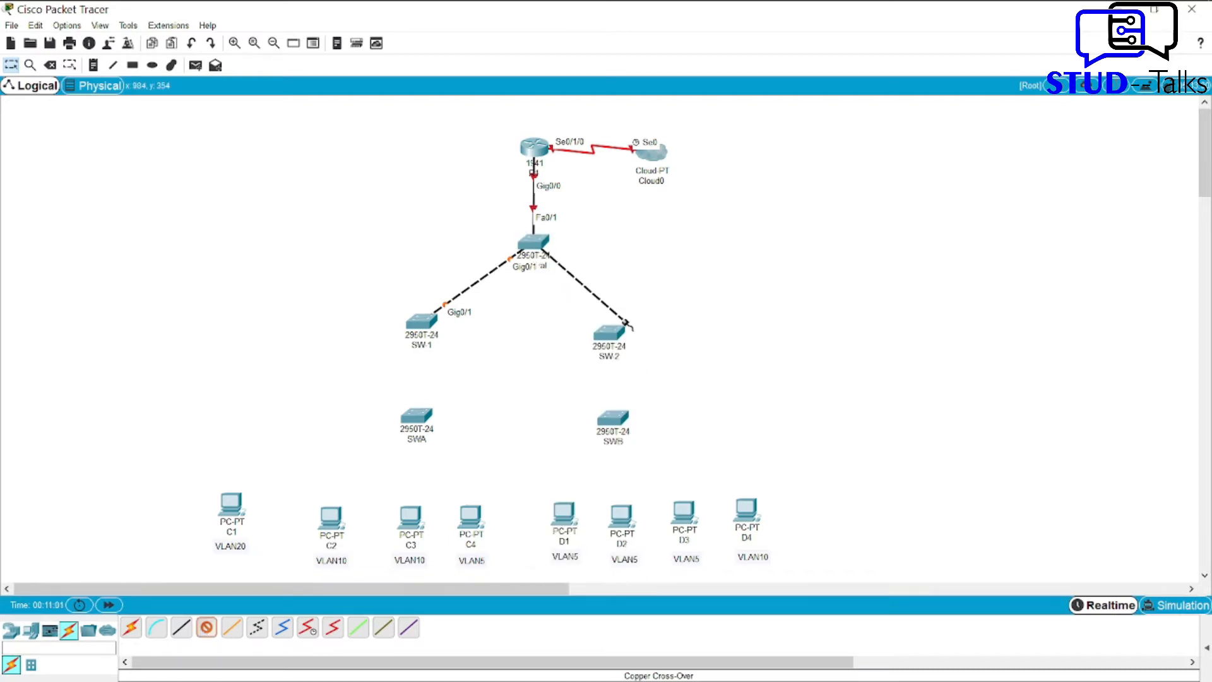
{"action": "left_click", "coordinate": [618, 331]}
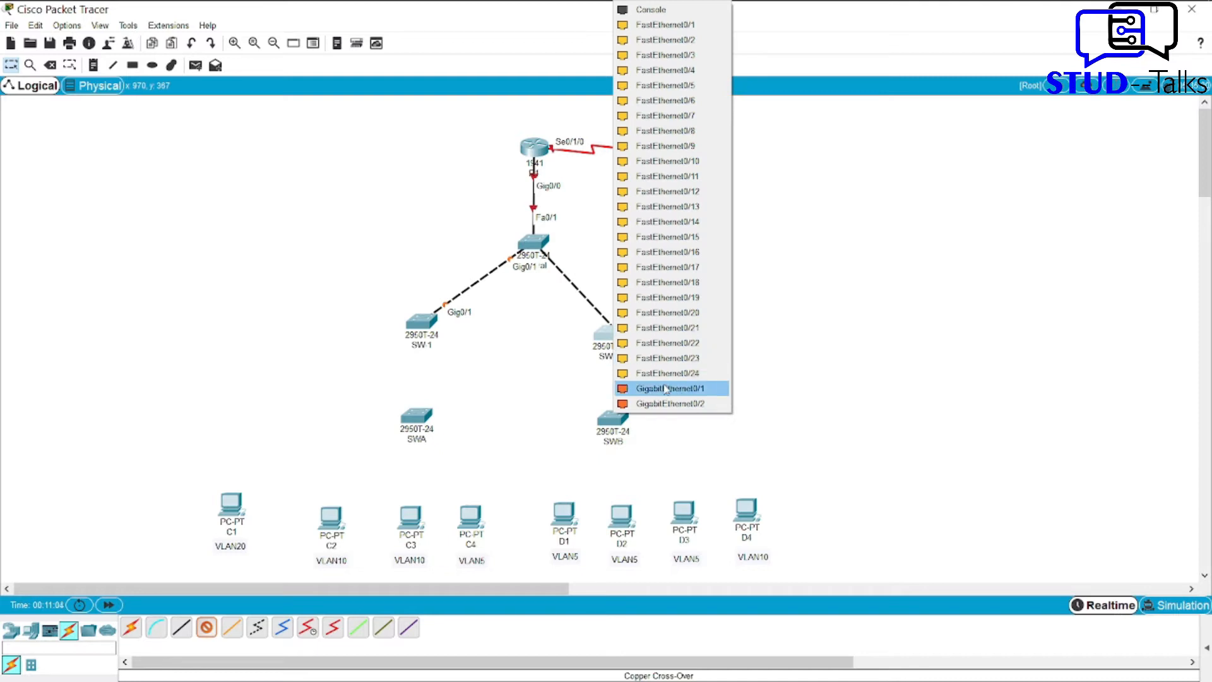
{"action": "left_click", "coordinate": [638, 388]}
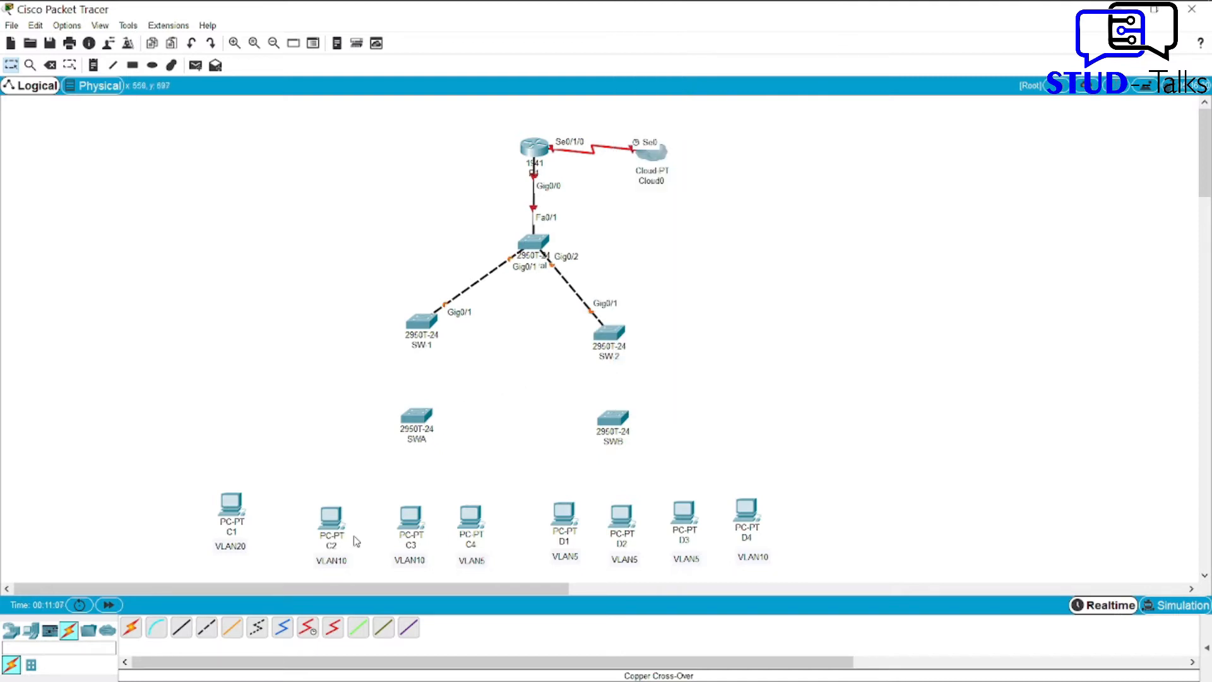
Connect FastEthernet0/24 on switch SW 1 to FastEthernet0/24 on switch SWA with a copper cross-over cable.
{"action": "left_click", "coordinate": [206, 627]}
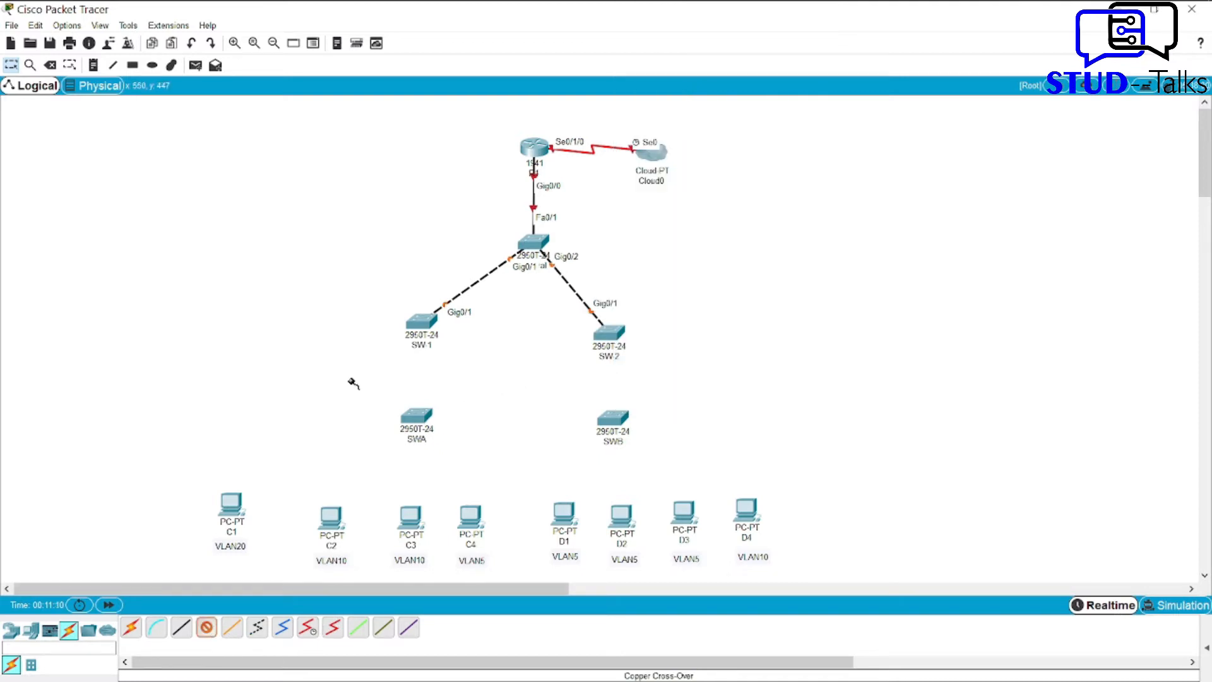
{"action": "left_click", "coordinate": [411, 328]}
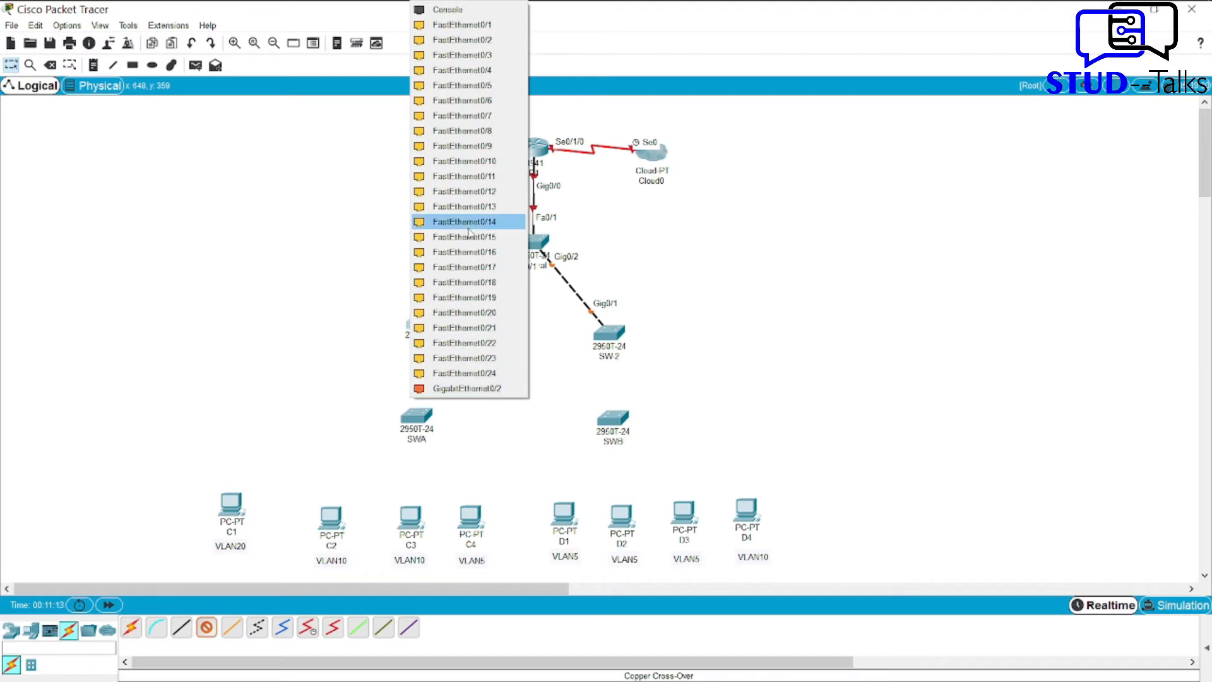
{"action": "left_click", "coordinate": [458, 374]}
{"action": "left_click", "coordinate": [417, 417]}
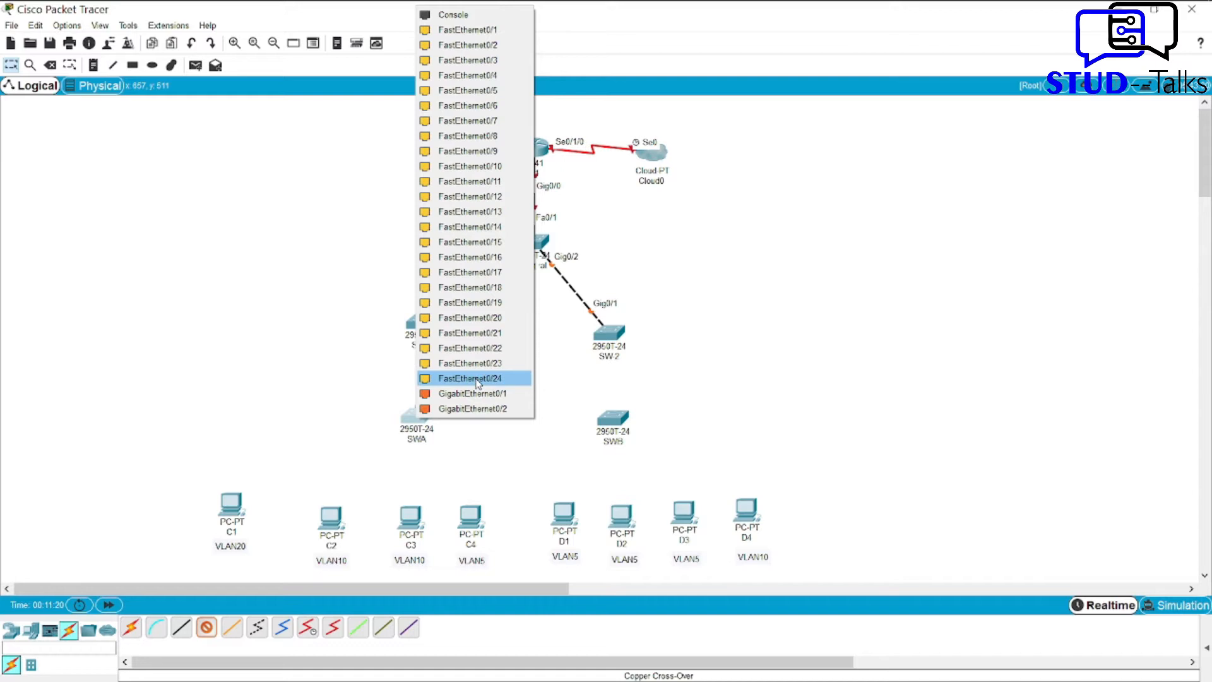
{"action": "left_click", "coordinate": [478, 379]}
Connect FastEthernet0/24 on switch SW 2 to FastEthernet0/24 on switch SWB with a copper cross-over cable.
{"action": "left_click", "coordinate": [207, 633]}
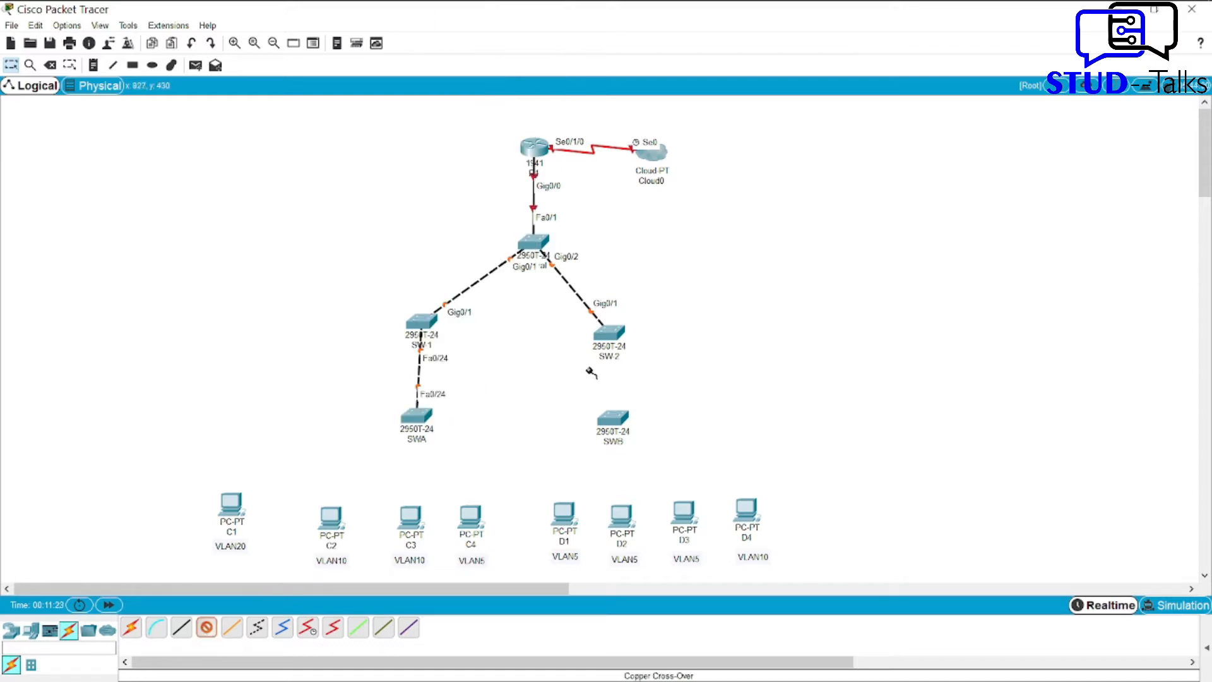
{"action": "left_click", "coordinate": [616, 328]}
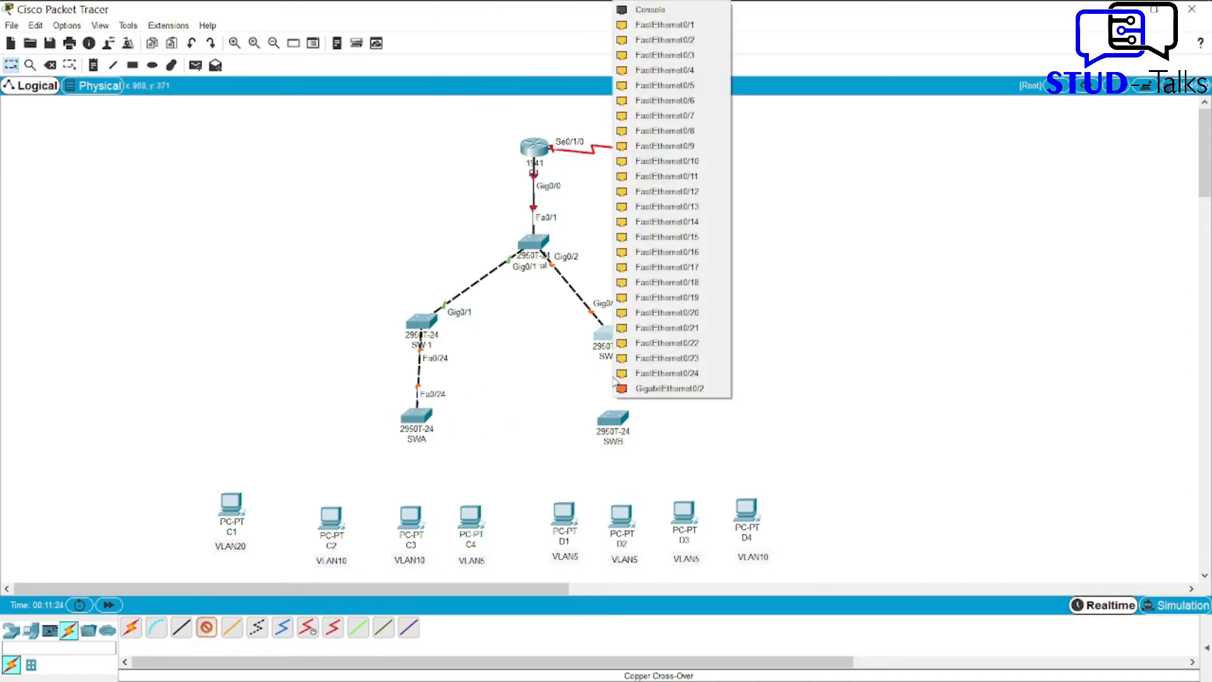
{"action": "left_click", "coordinate": [670, 373]}
{"action": "left_click", "coordinate": [612, 419]}
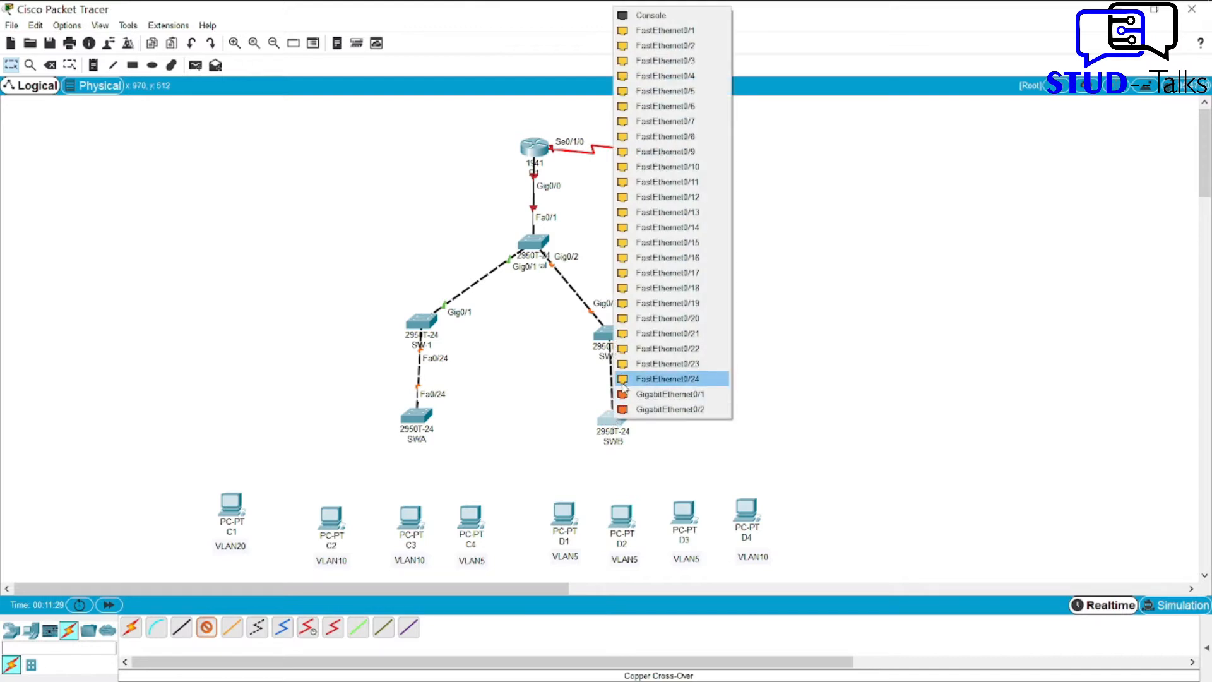
{"action": "left_click", "coordinate": [625, 380]}
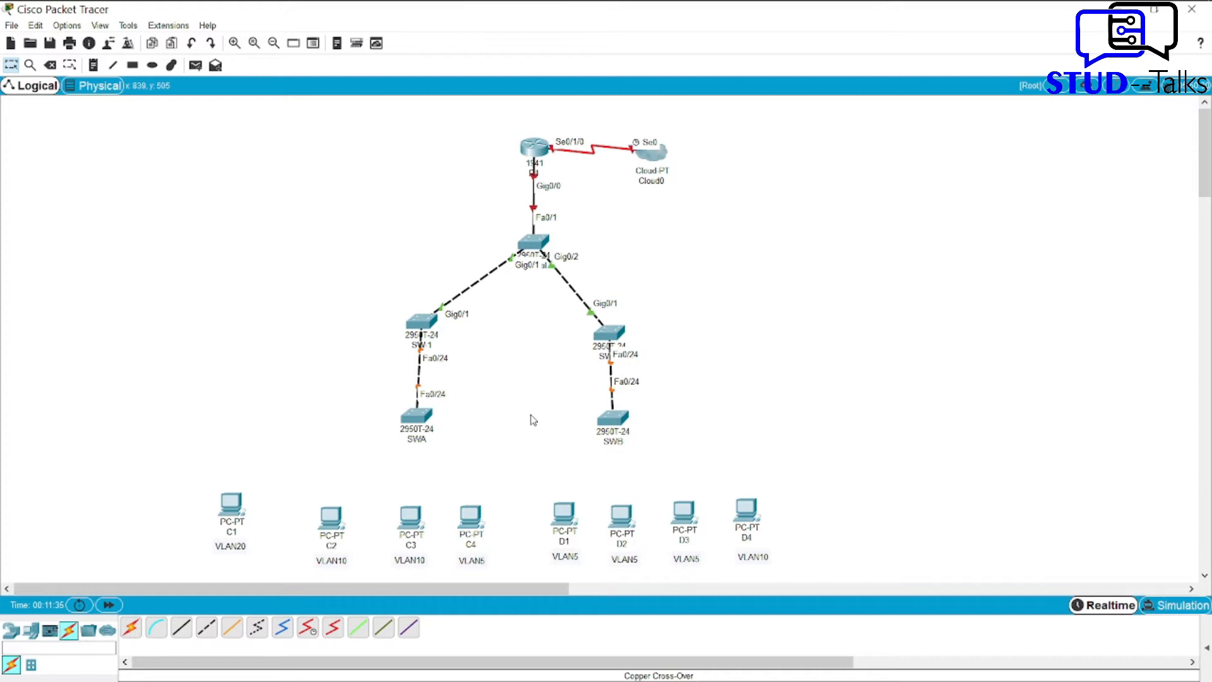
Connect FastEthernet0/2 on switch SWA to FastEthernet0 on PC C2 with a copper straight-through cable.
{"action": "left_click", "coordinate": [180, 630]}
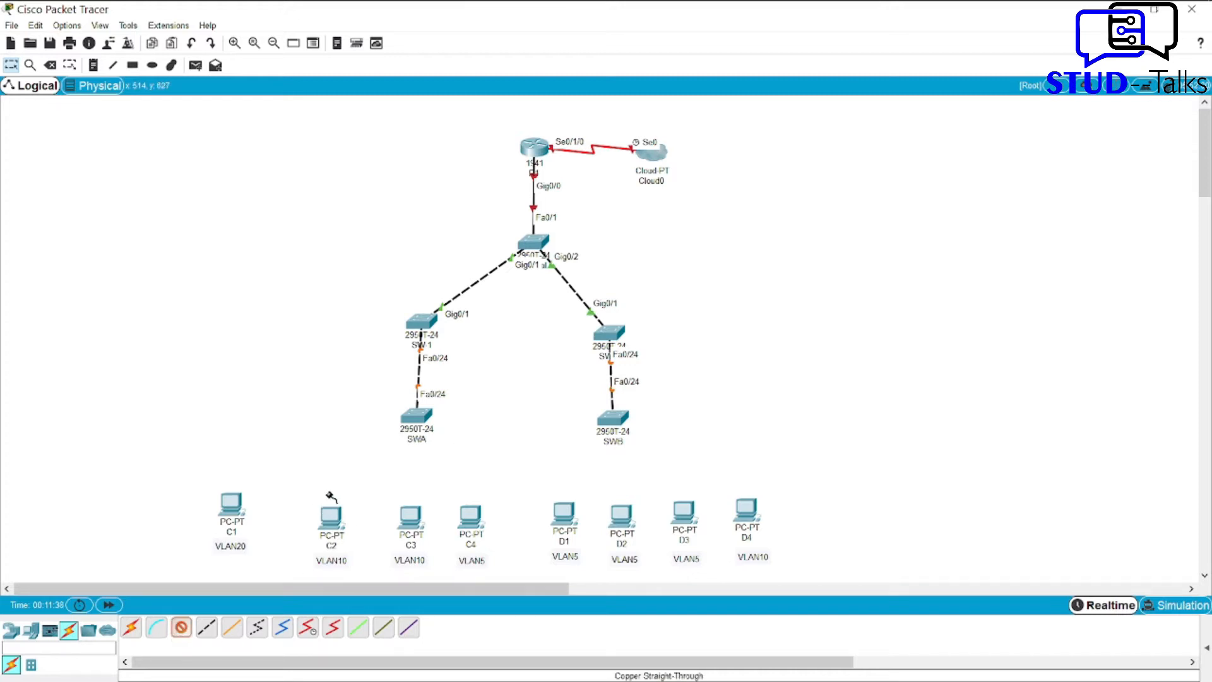
{"action": "left_click", "coordinate": [416, 419]}
{"action": "left_click", "coordinate": [468, 60]}
{"action": "left_click", "coordinate": [331, 515]}
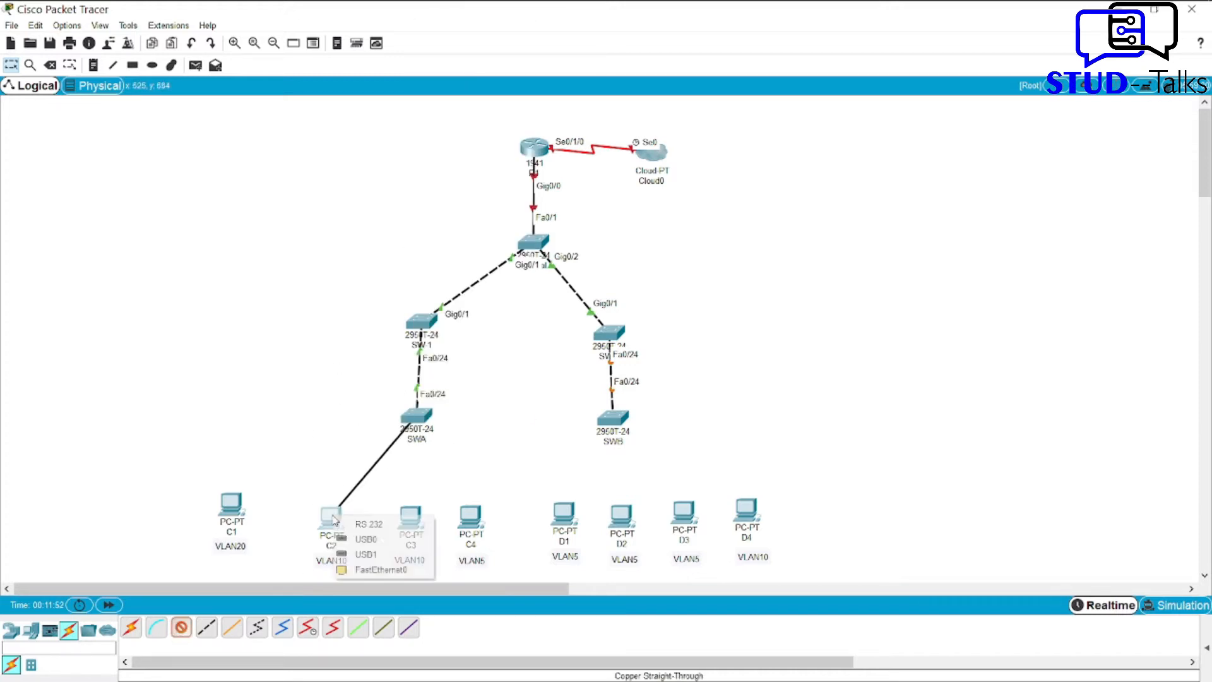
{"action": "left_click", "coordinate": [378, 569]}
Connect FastEthernet0/3 on switch SWA to FastEthernet0 on PC C3 with a copper straight-through cable.
{"action": "left_click", "coordinate": [181, 629]}
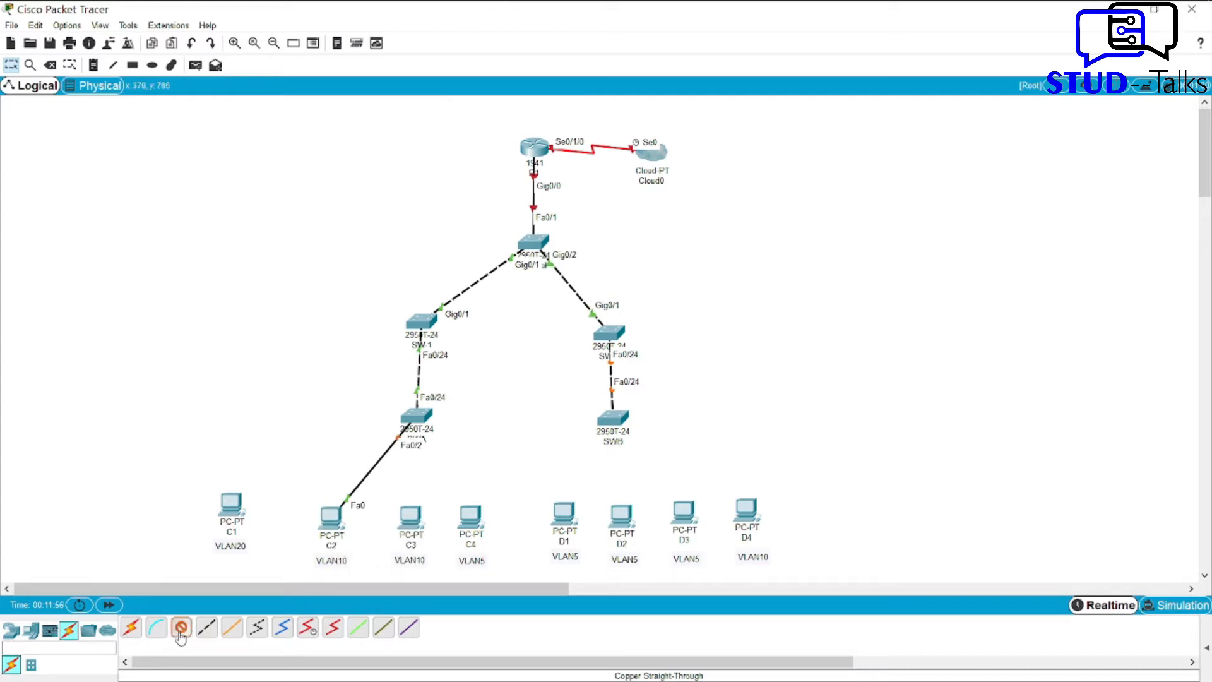
{"action": "left_click", "coordinate": [418, 417]}
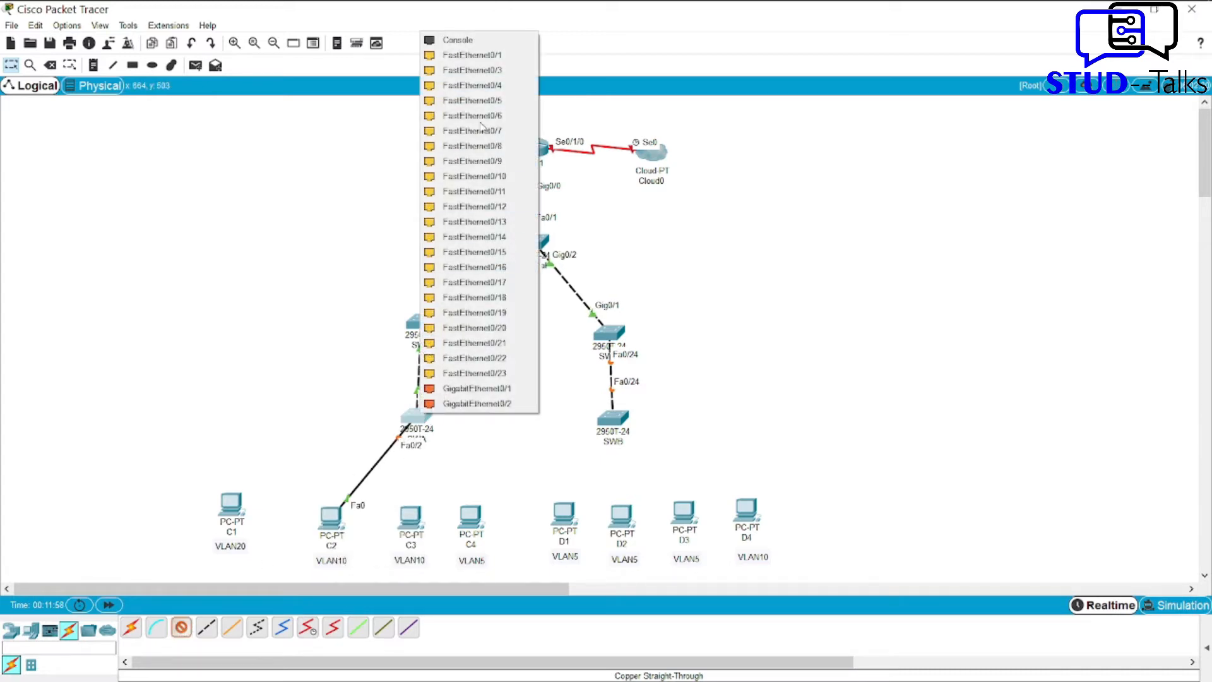
{"action": "left_click", "coordinate": [477, 70]}
{"action": "left_click", "coordinate": [417, 513]}
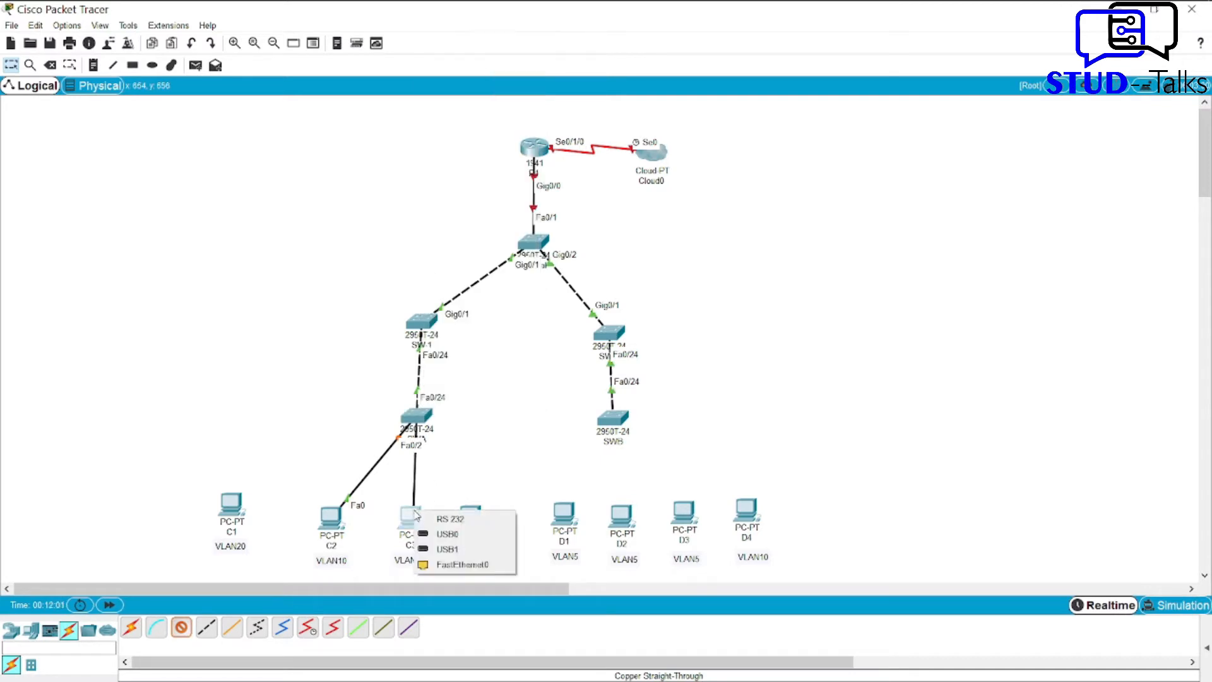
{"action": "left_click", "coordinate": [463, 565]}
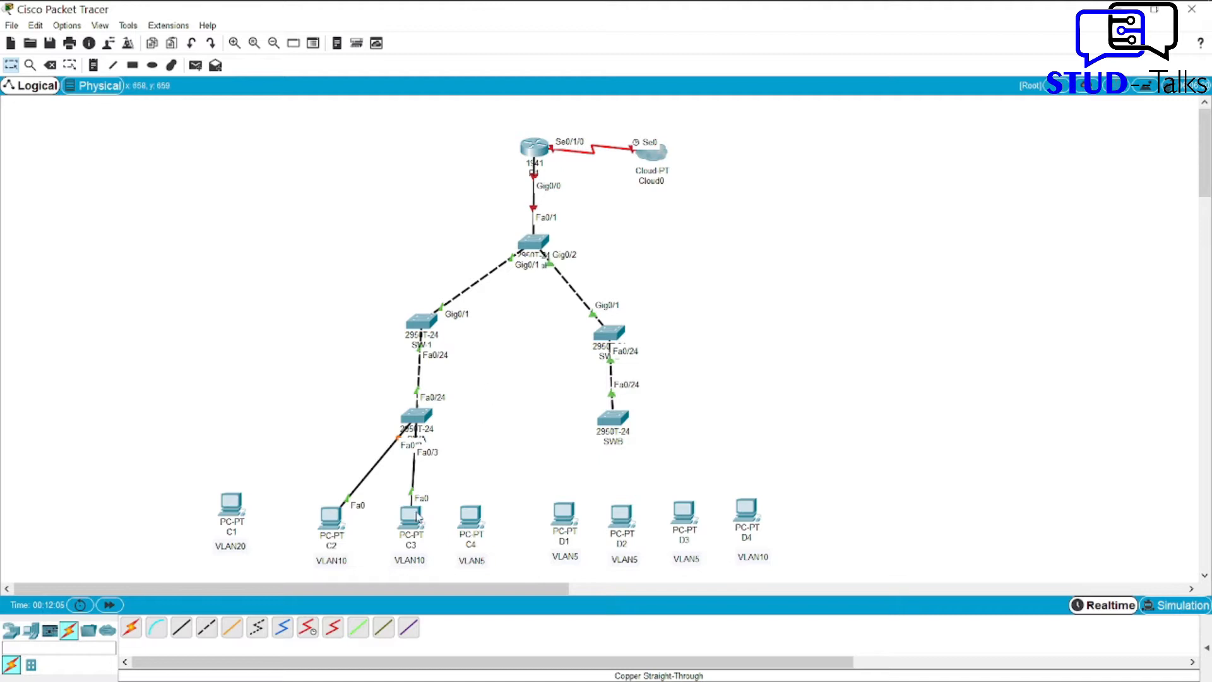
Connect FastEthernet0/4 on switch SWA to FastEthernet0 on PC C4 with a copper straight-through cable.
{"action": "left_click", "coordinate": [184, 632]}
{"action": "left_click", "coordinate": [416, 419]}
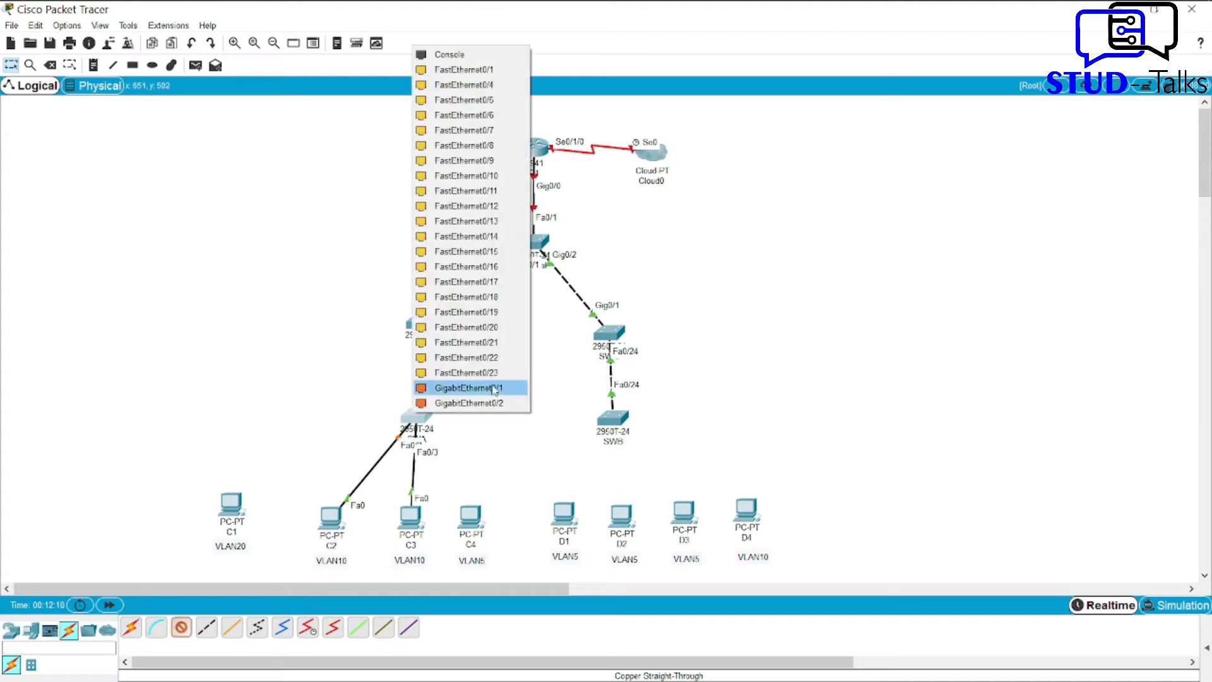
{"action": "left_click", "coordinate": [486, 85]}
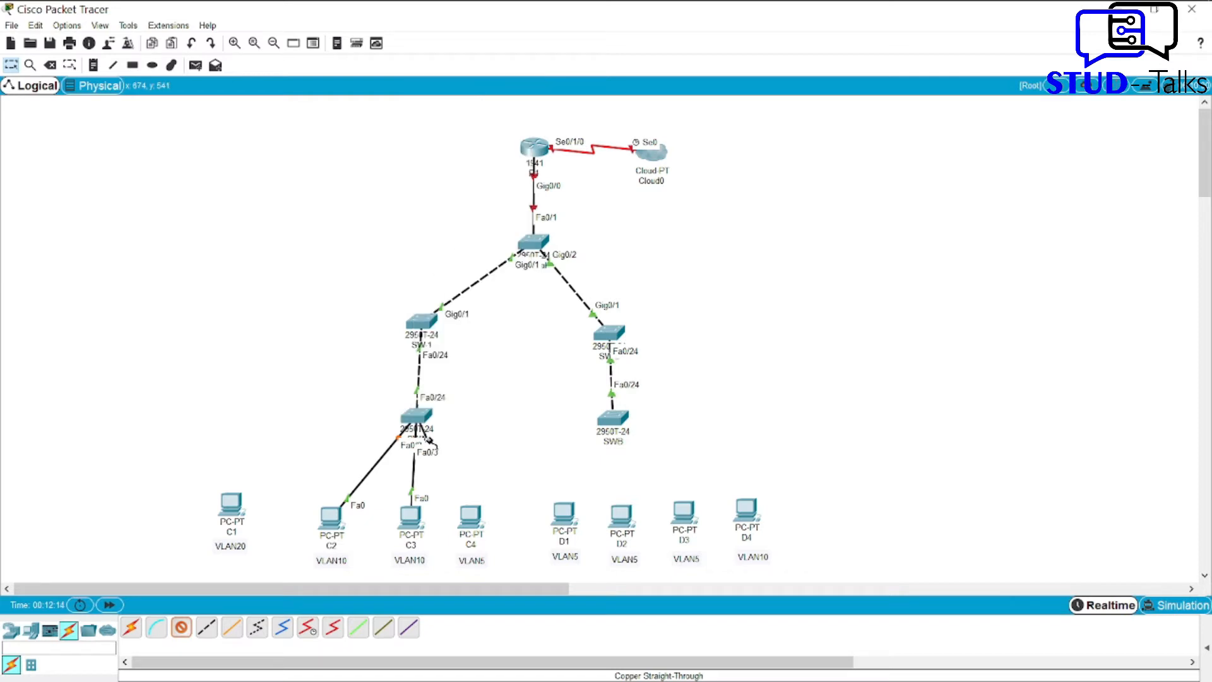
{"action": "left_click", "coordinate": [470, 515]}
{"action": "left_click", "coordinate": [505, 571]}
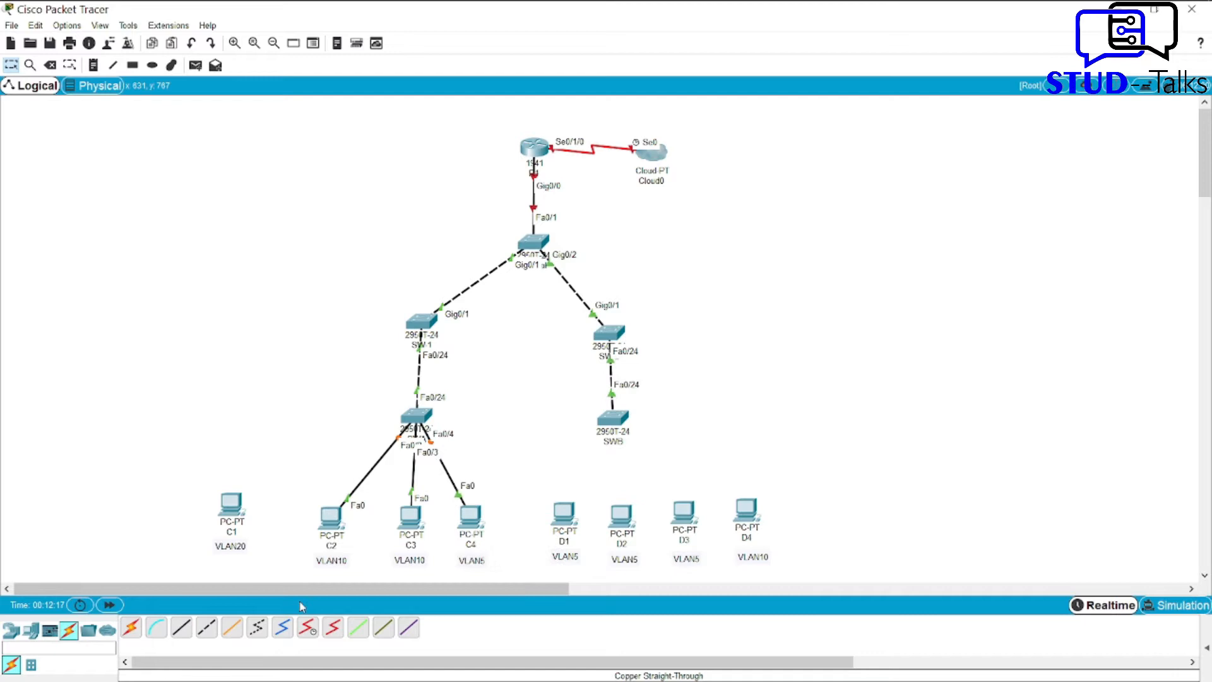
Connect FastEthernet0/1 on switch SWB to FastEthernet0 on PC D1 with a copper straight-through cable.
{"action": "left_click", "coordinate": [182, 628]}
{"action": "left_click", "coordinate": [613, 422]}
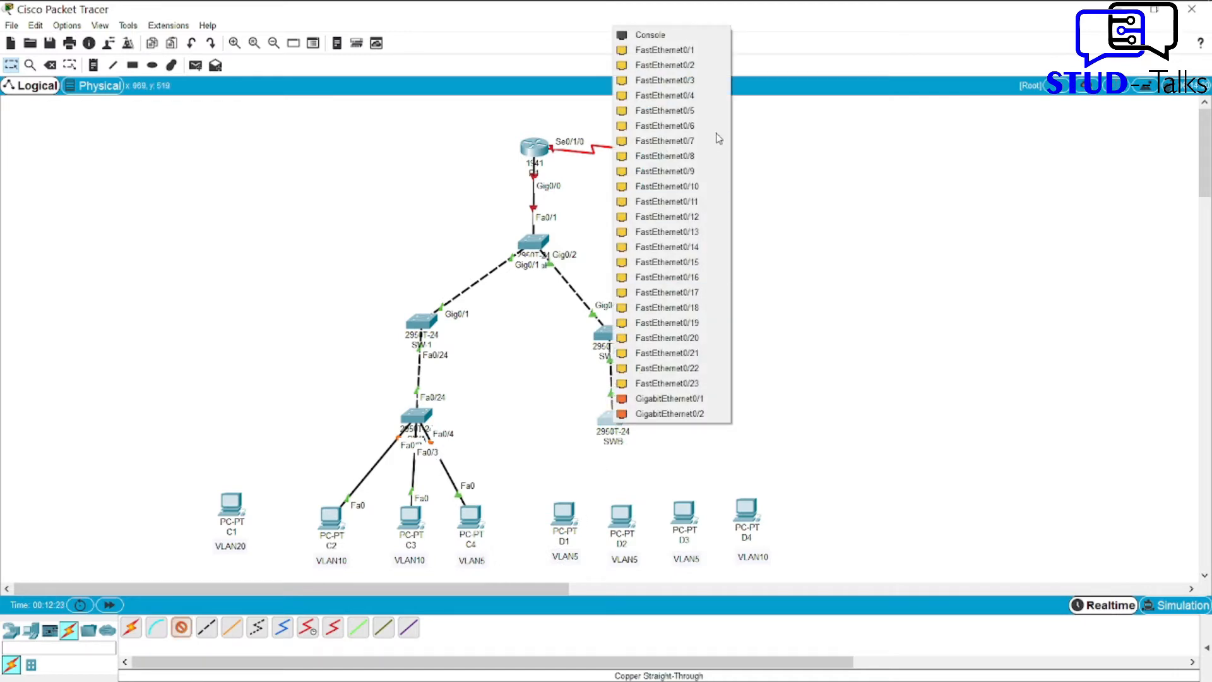
{"action": "left_click", "coordinate": [701, 51]}
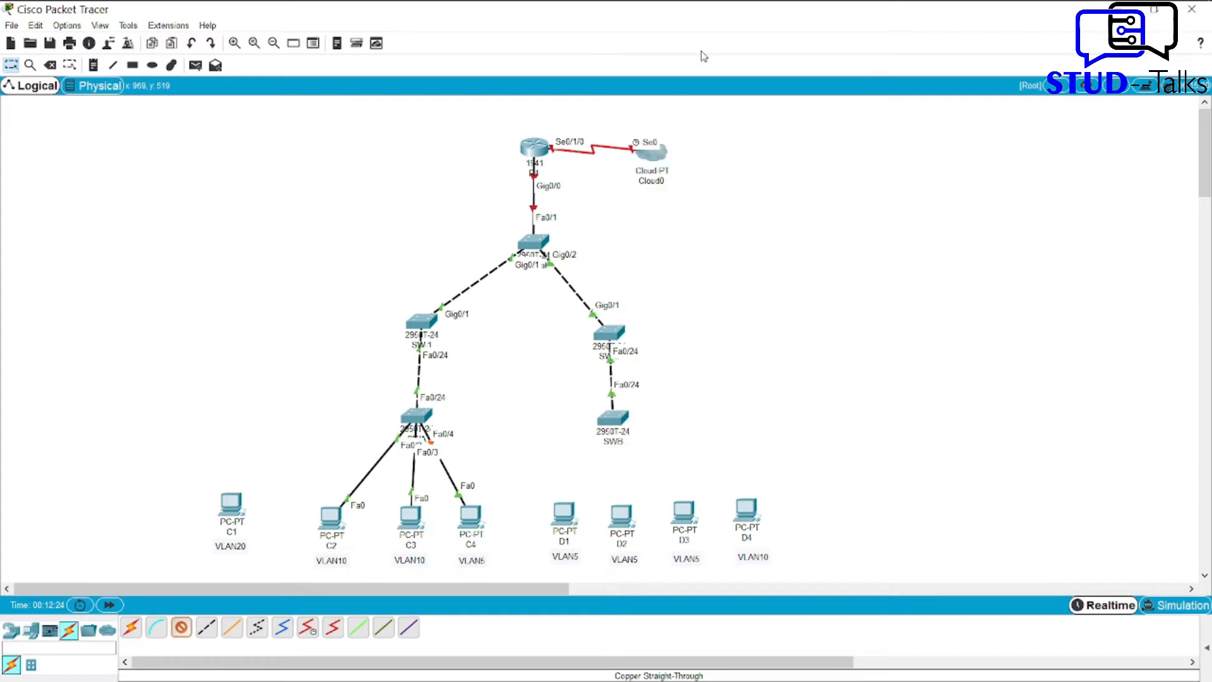
{"action": "left_click", "coordinate": [568, 510]}
{"action": "left_click", "coordinate": [602, 563]}
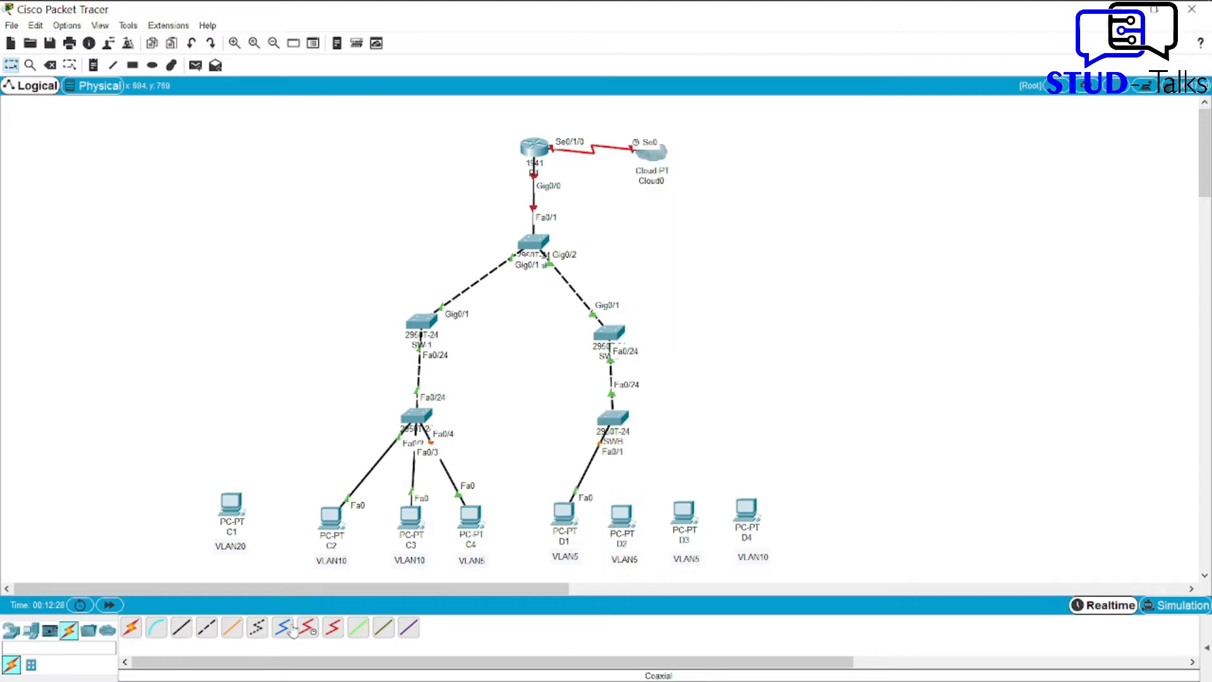
Connect FastEthernet0/2 on switch SWB to FastEthernet0 on PC D2 with a copper straight-through cable.
{"action": "left_click", "coordinate": [613, 421]}
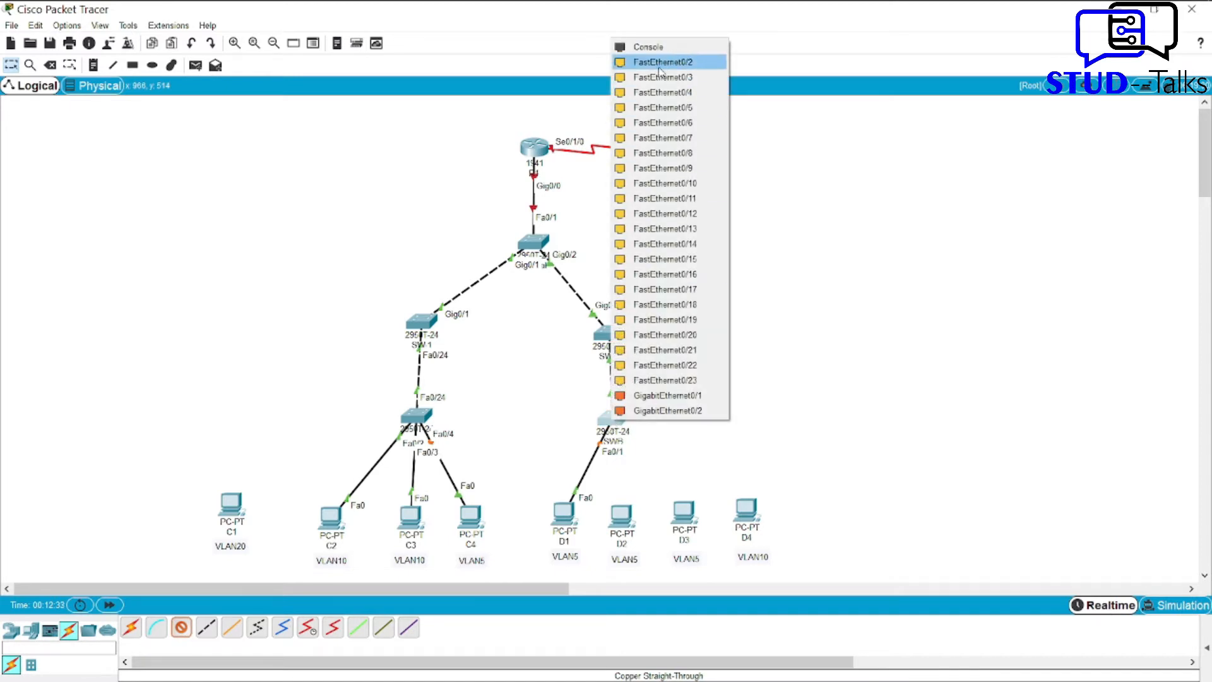
{"action": "left_click", "coordinate": [674, 94]}
{"action": "left_click", "coordinate": [621, 515]}
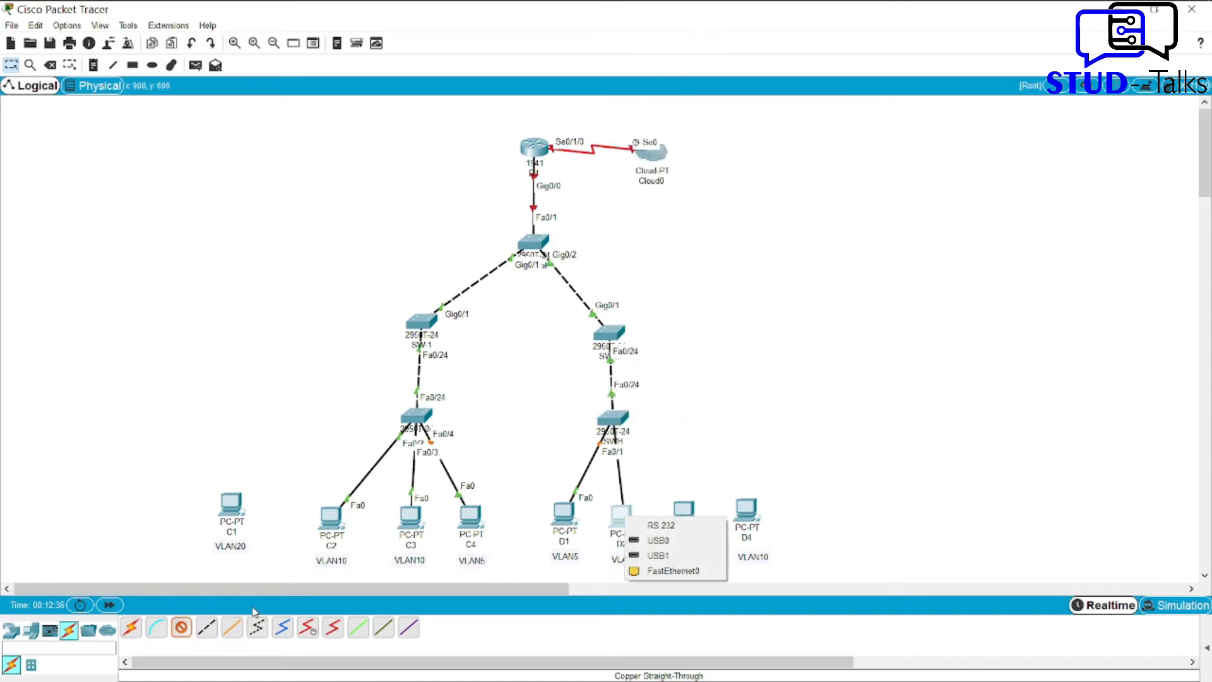
Connect FastEthernet0/3 on switch SWB to FastEthernet0 on PC D3 with a copper straight-through cable.
{"action": "left_click", "coordinate": [180, 632]}
{"action": "left_click", "coordinate": [610, 422]}
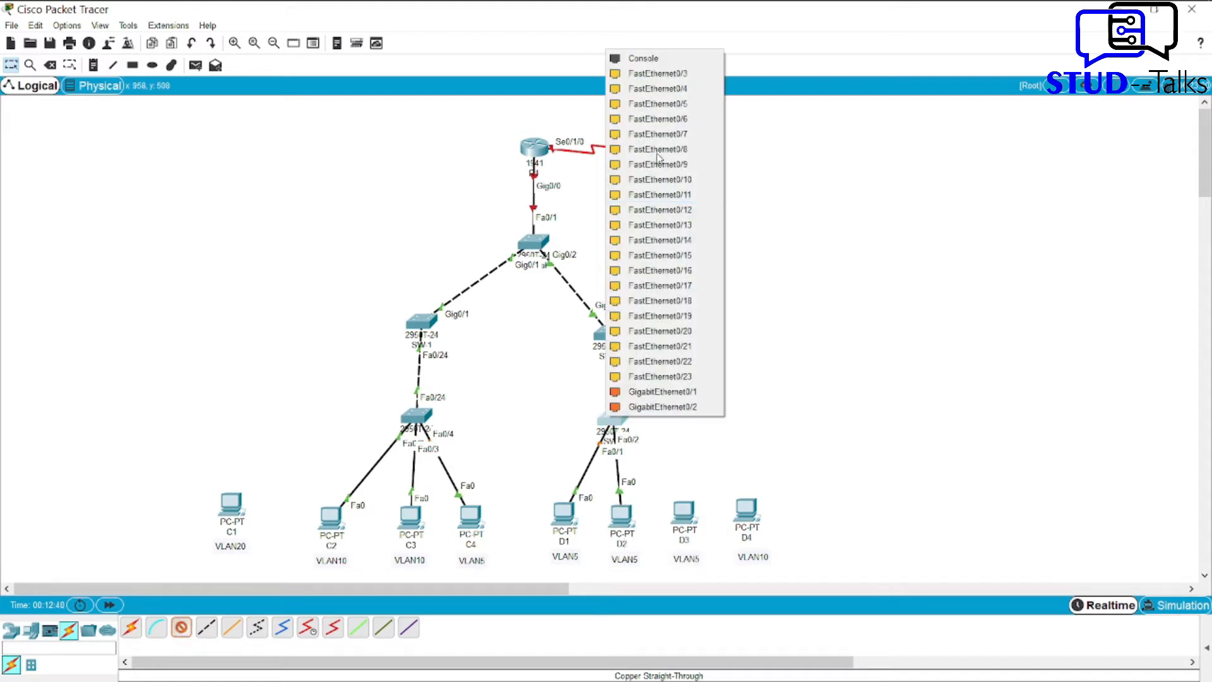
{"action": "left_click", "coordinate": [663, 75]}
{"action": "left_click", "coordinate": [688, 521]}
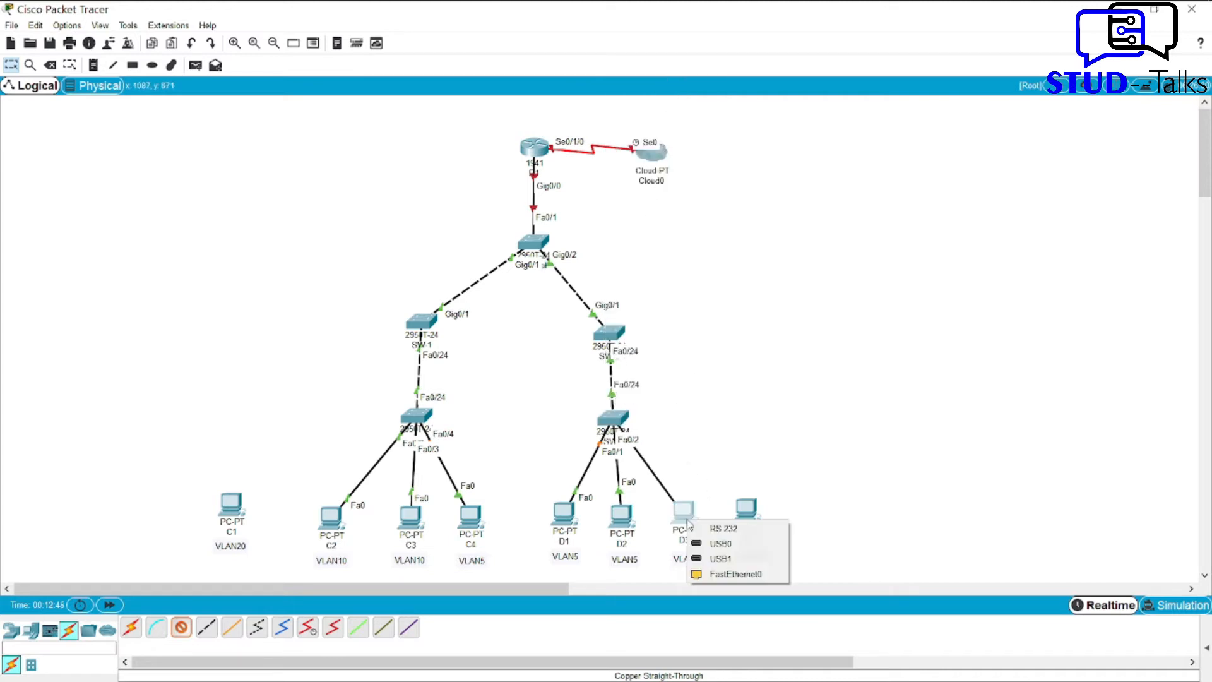
{"action": "left_click", "coordinate": [712, 574]}
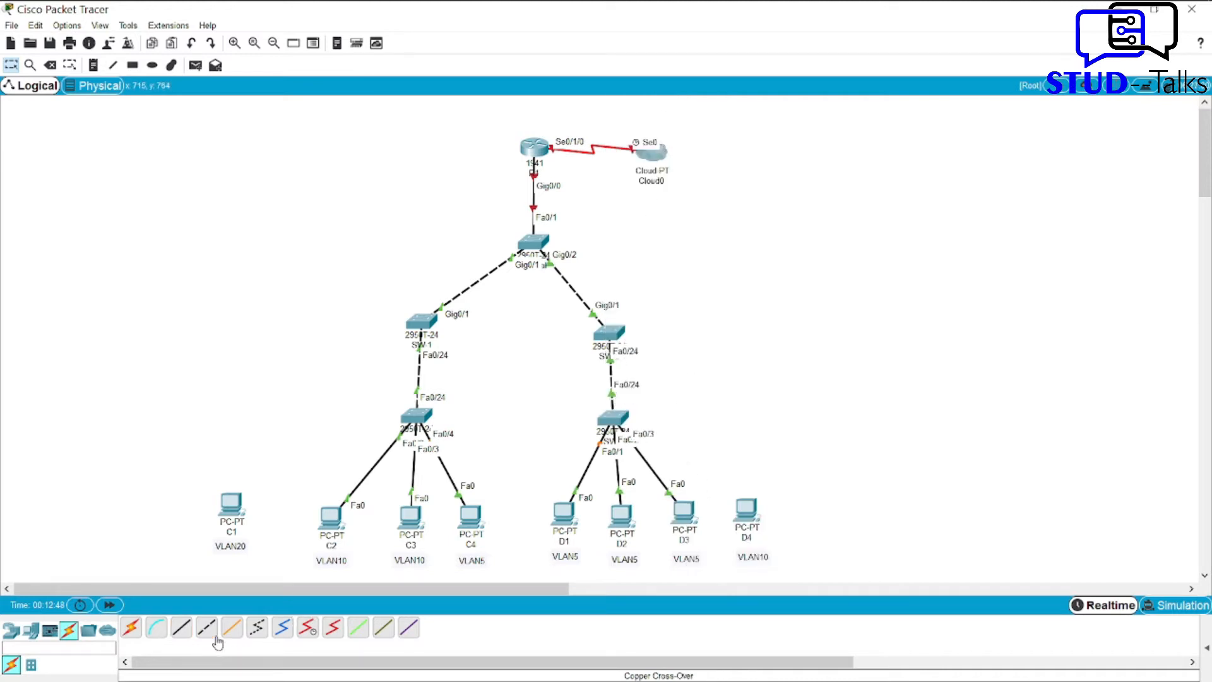
Connect FastEthernet0/4 on switch SWB to FastEthernet0 on PC D4 with a copper straight-through cable.
{"action": "left_click", "coordinate": [181, 628]}
{"action": "left_click", "coordinate": [611, 422]}
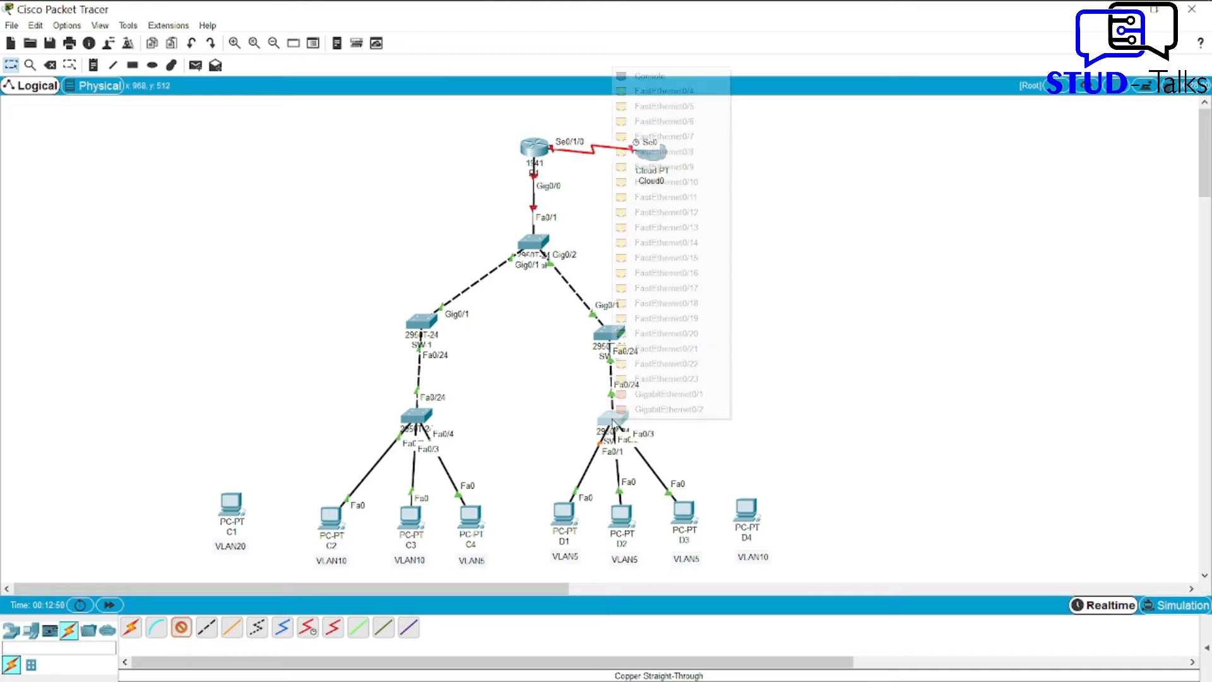
{"action": "left_click", "coordinate": [662, 105]}
{"action": "left_click", "coordinate": [746, 508]}
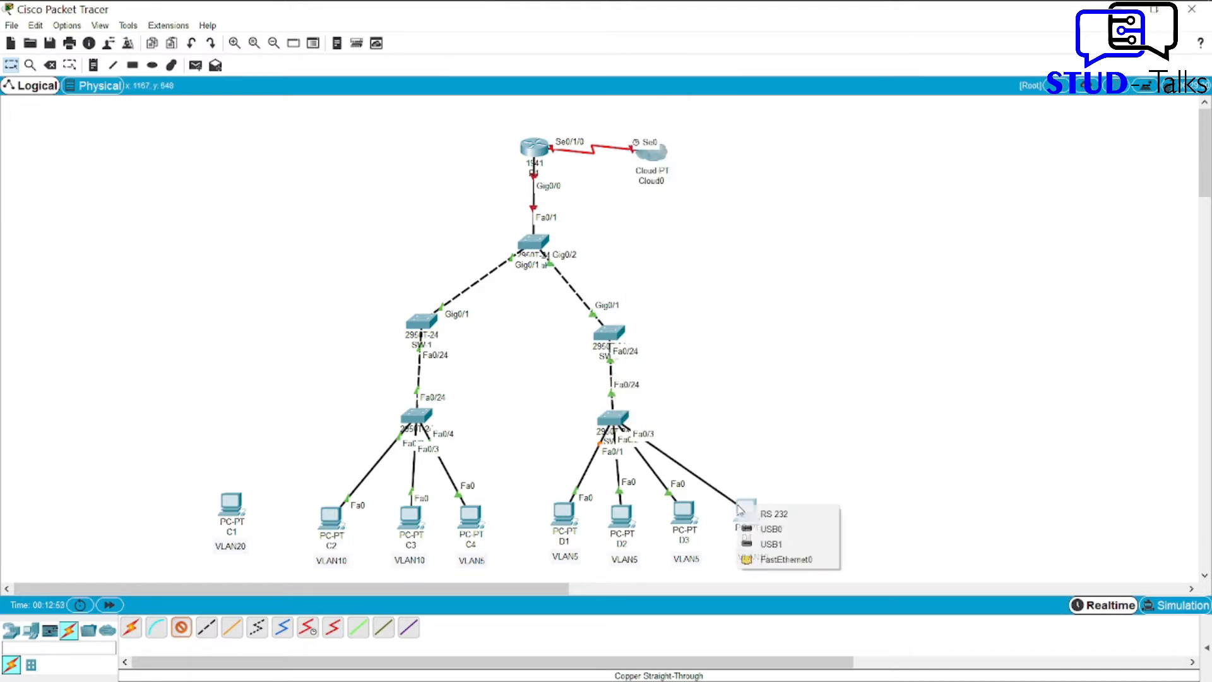
{"action": "left_click", "coordinate": [787, 558]}
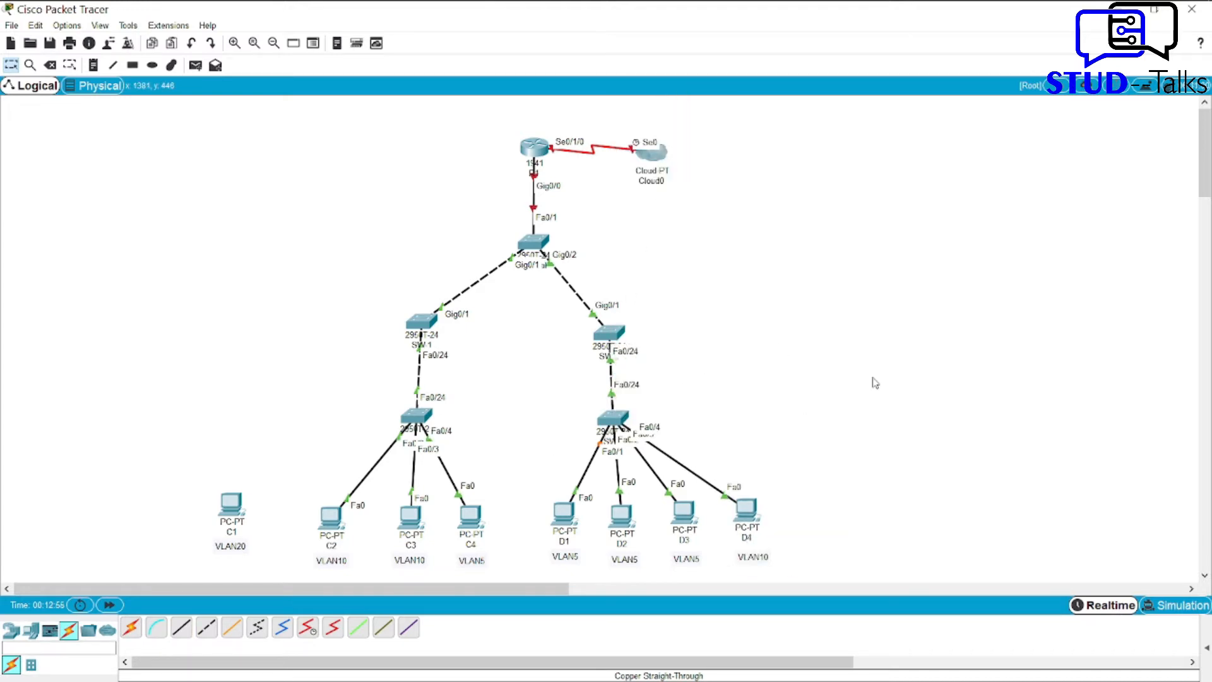
Open router R1's configuration and switch on its GigabitEthernet0/0 port.
{"action": "left_click", "coordinate": [529, 145]}
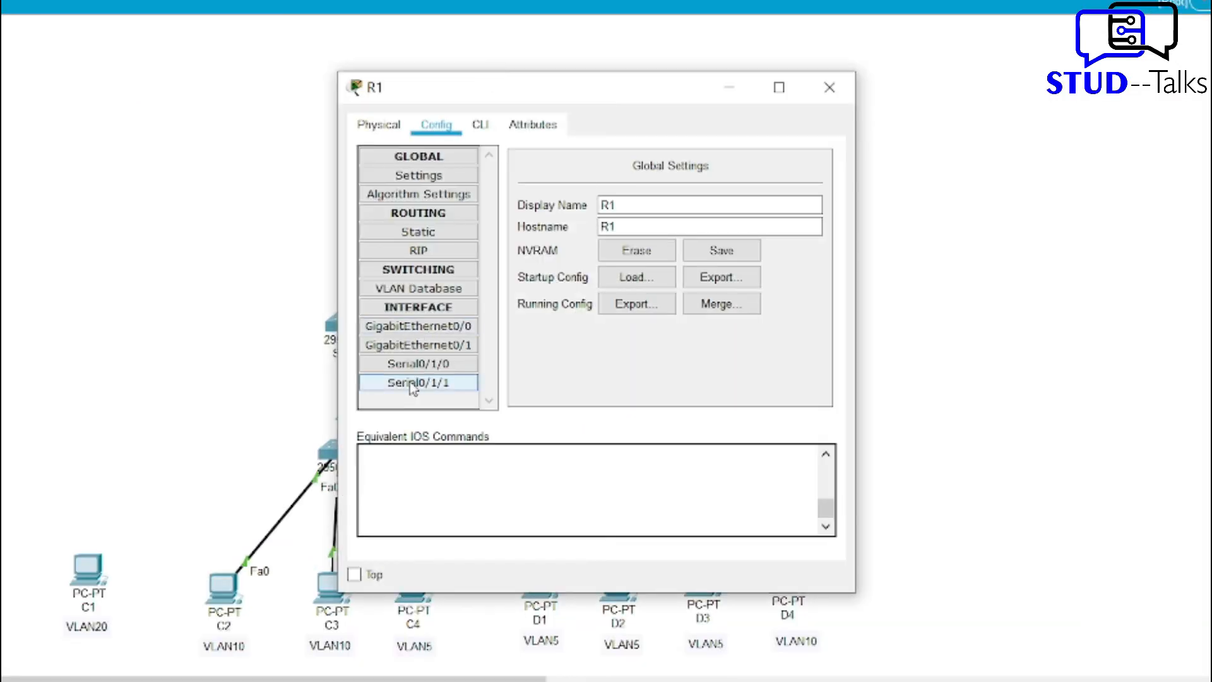
{"action": "left_click", "coordinate": [409, 365]}
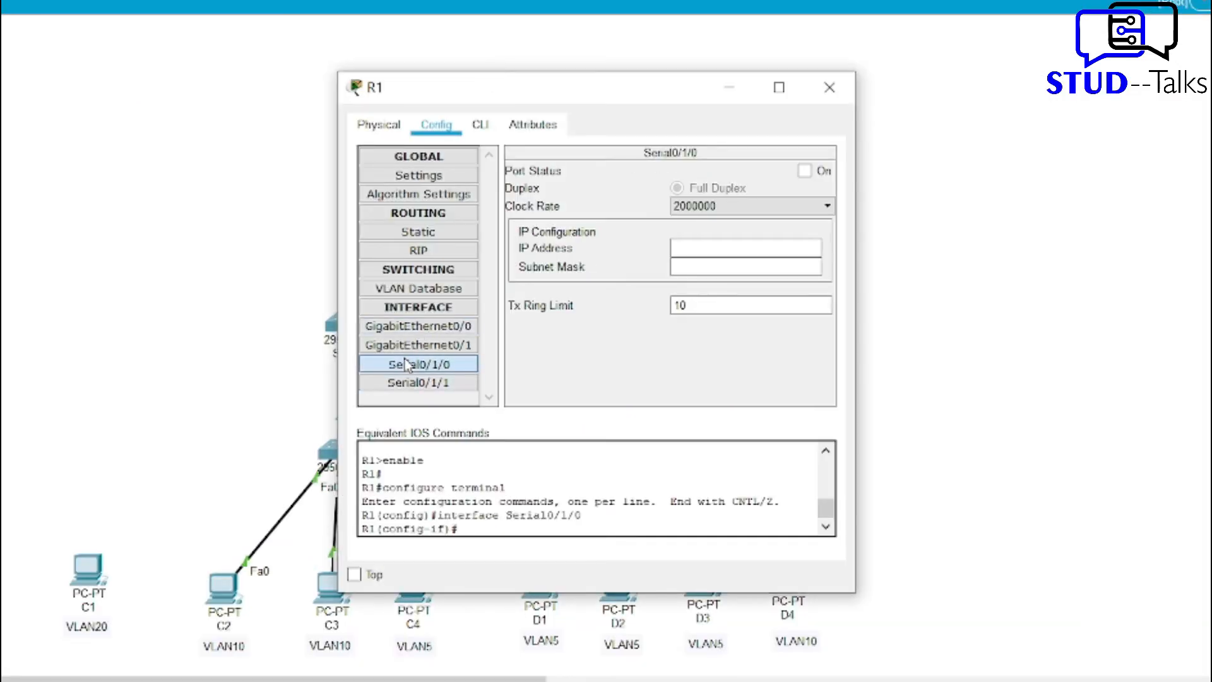
{"action": "left_click", "coordinate": [405, 331]}
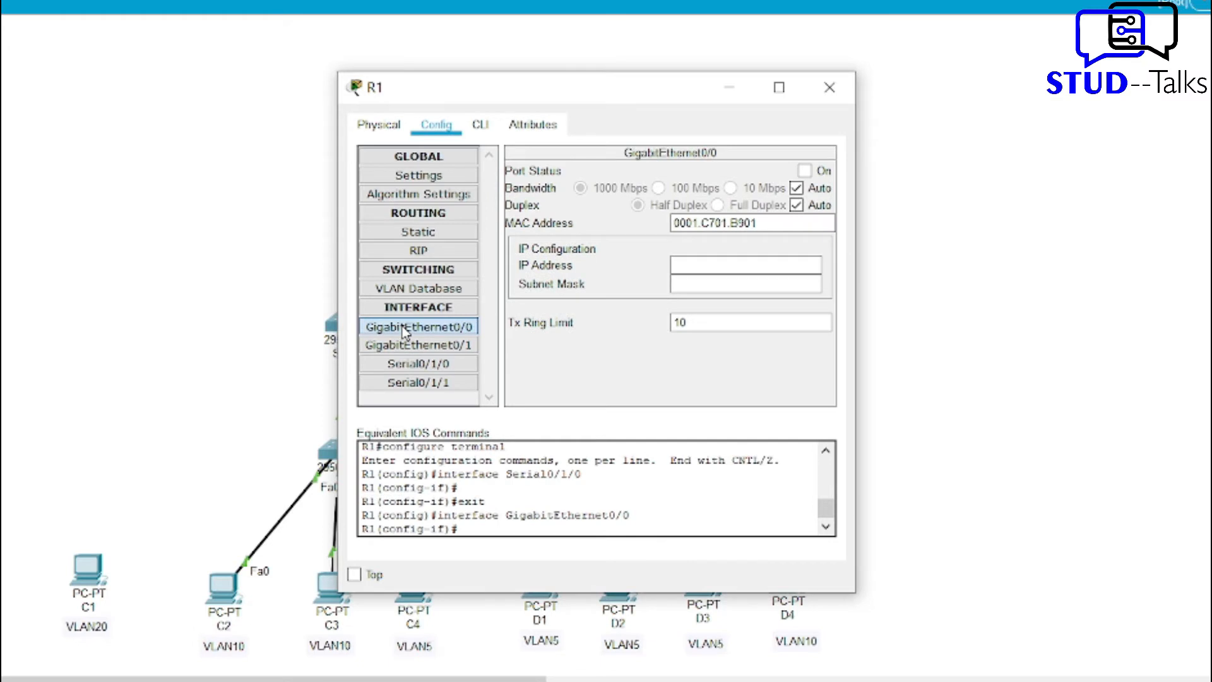
{"action": "left_click", "coordinate": [805, 171]}
Give R1's Serial0/1/0 interface the IP address 209.165.200.1 with mask 255.255.255.0, switch the port on and close the router's window.
{"action": "left_click", "coordinate": [437, 371]}
{"action": "left_click", "coordinate": [761, 248]}
{"action": "type", "text": "209.1"}
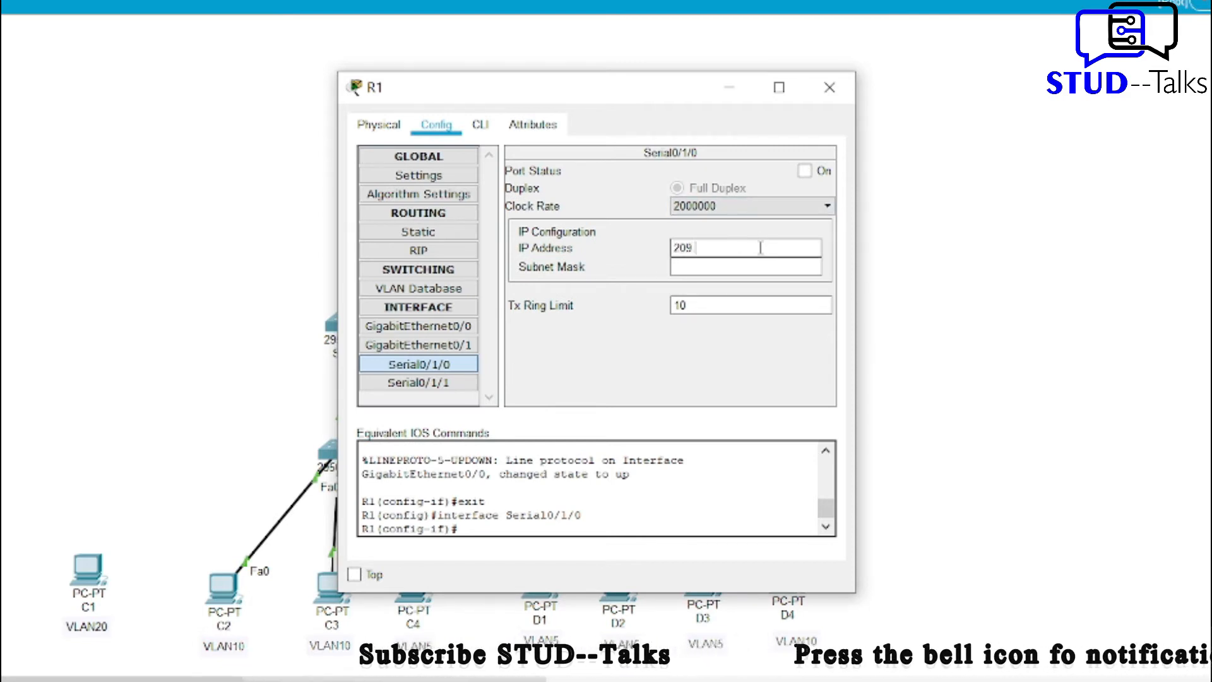
{"action": "type", "text": "65."}
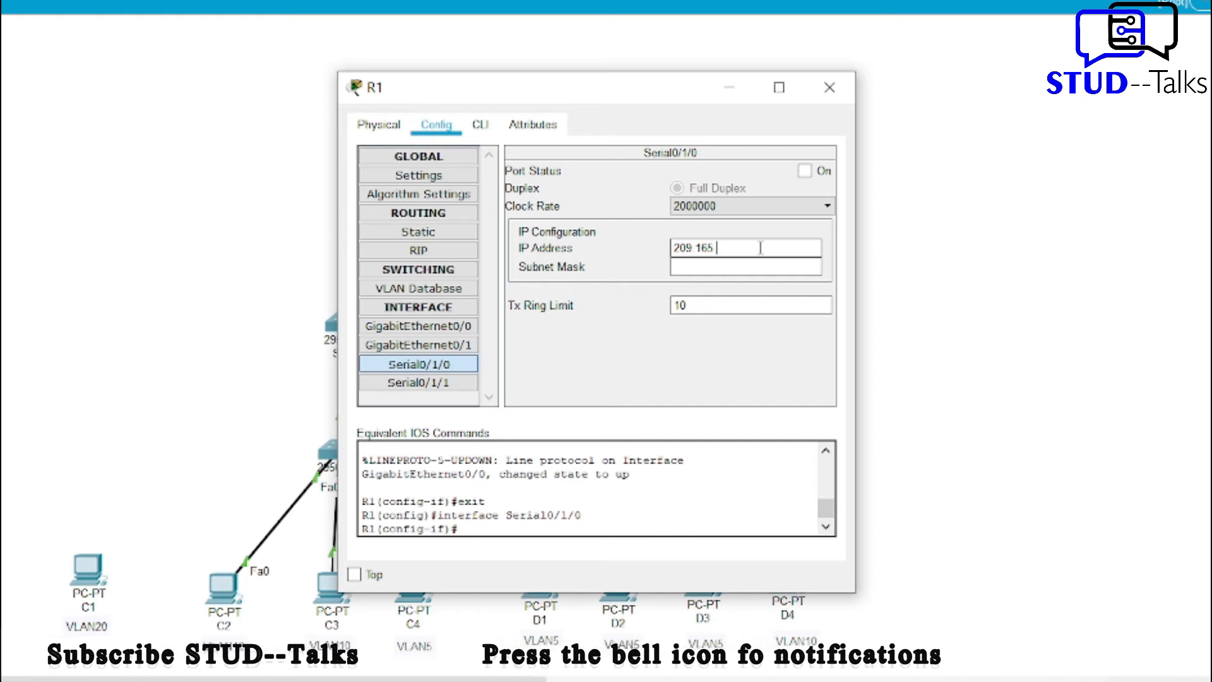
{"action": "type", "text": "200.1"}
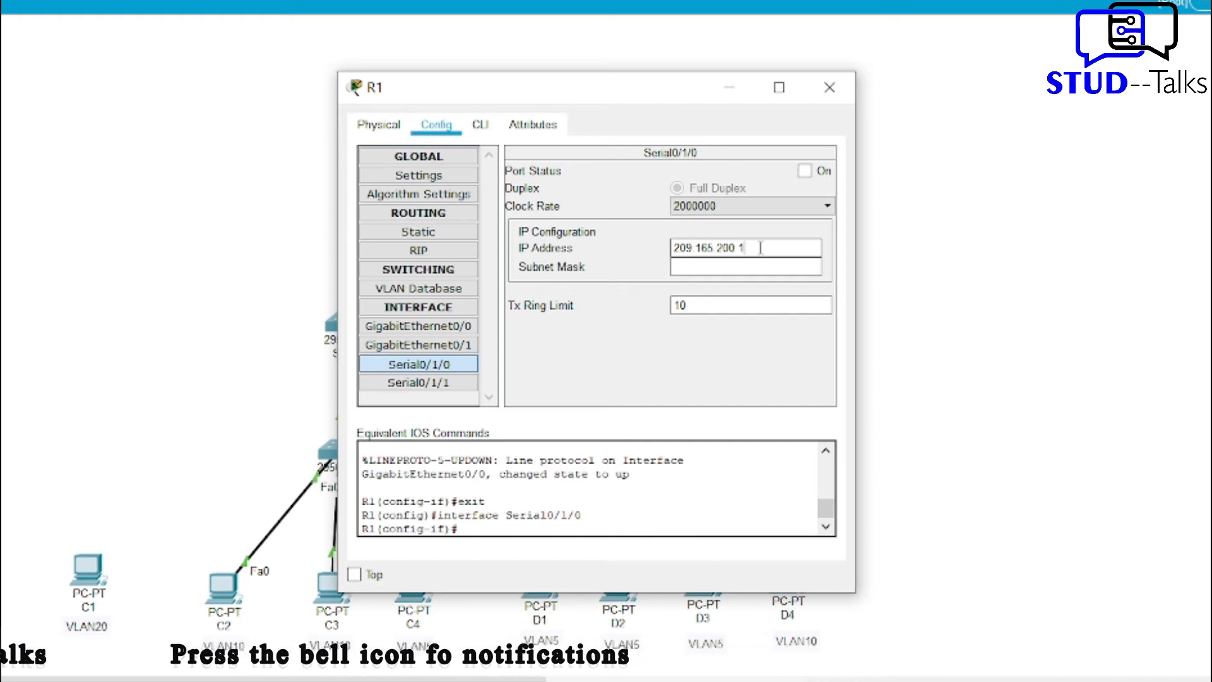
{"action": "left_click", "coordinate": [761, 268]}
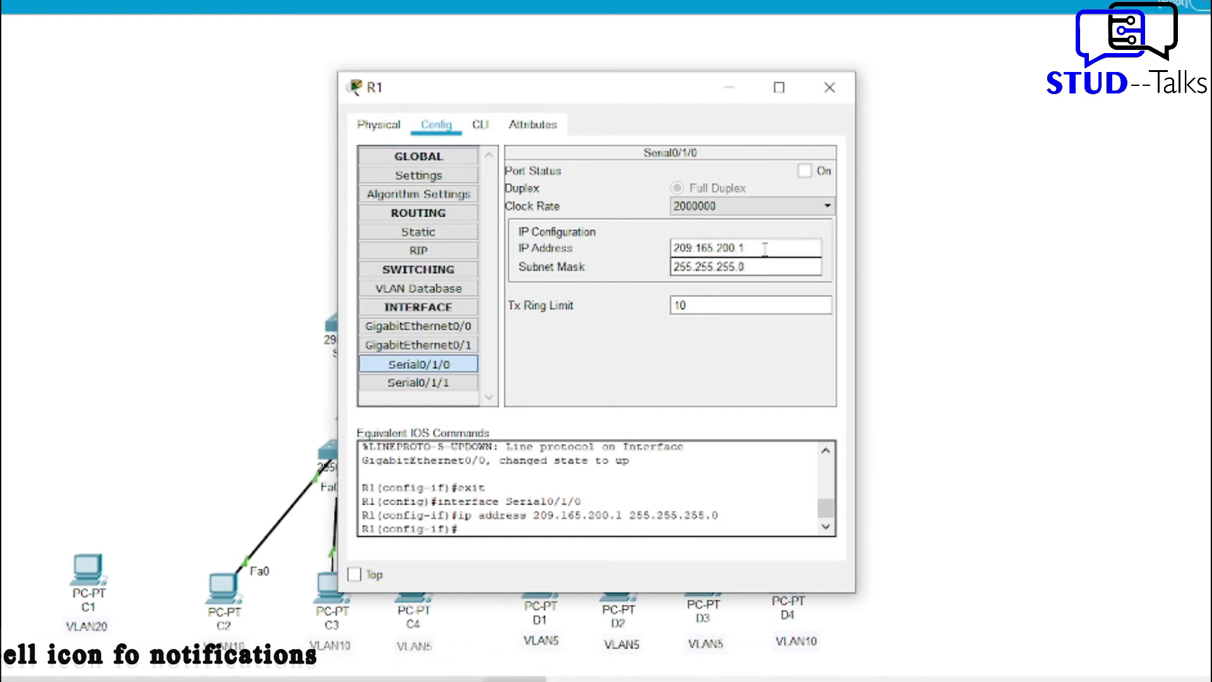
{"action": "left_click", "coordinate": [802, 172]}
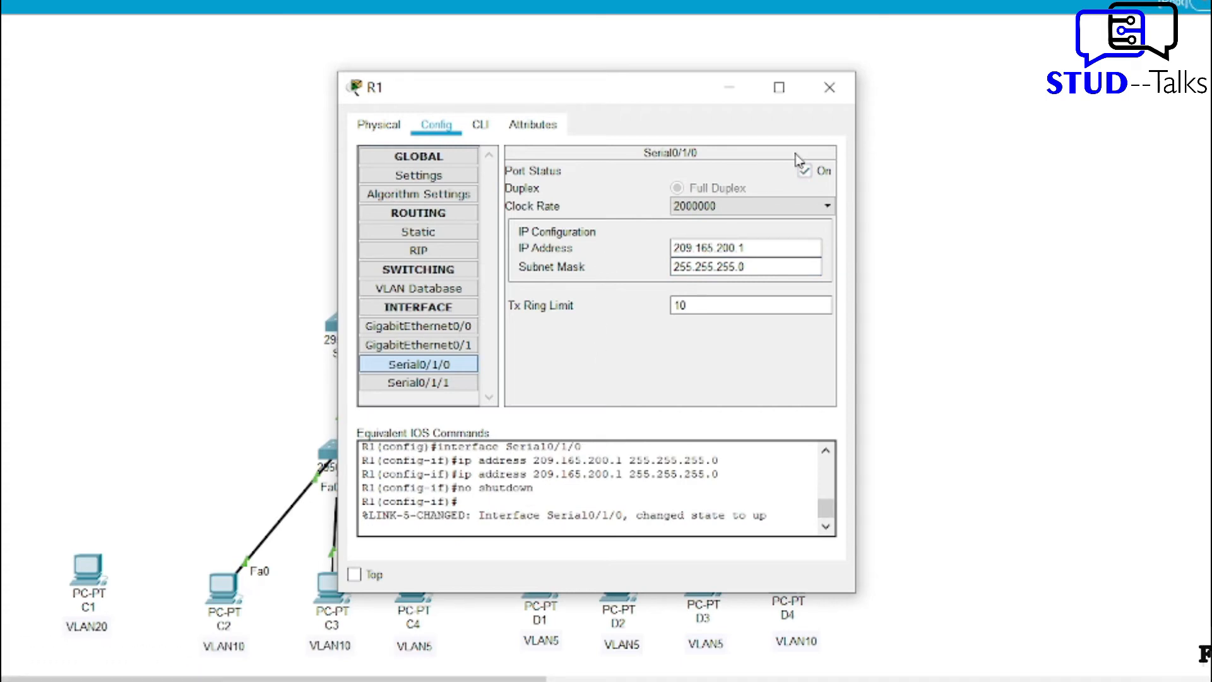
{"action": "left_click", "coordinate": [841, 94]}
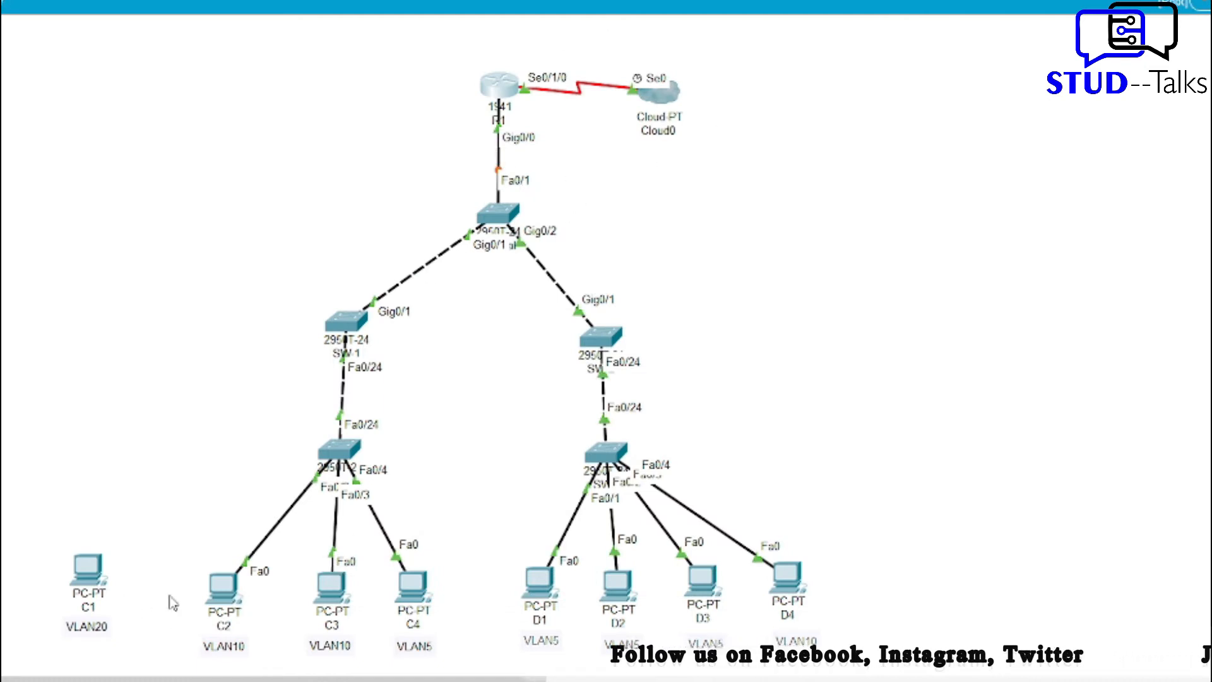
Give PC C2 the static IP address 192.168.10.1 with subnet mask 255.255.255.0.
{"action": "left_click", "coordinate": [221, 586]}
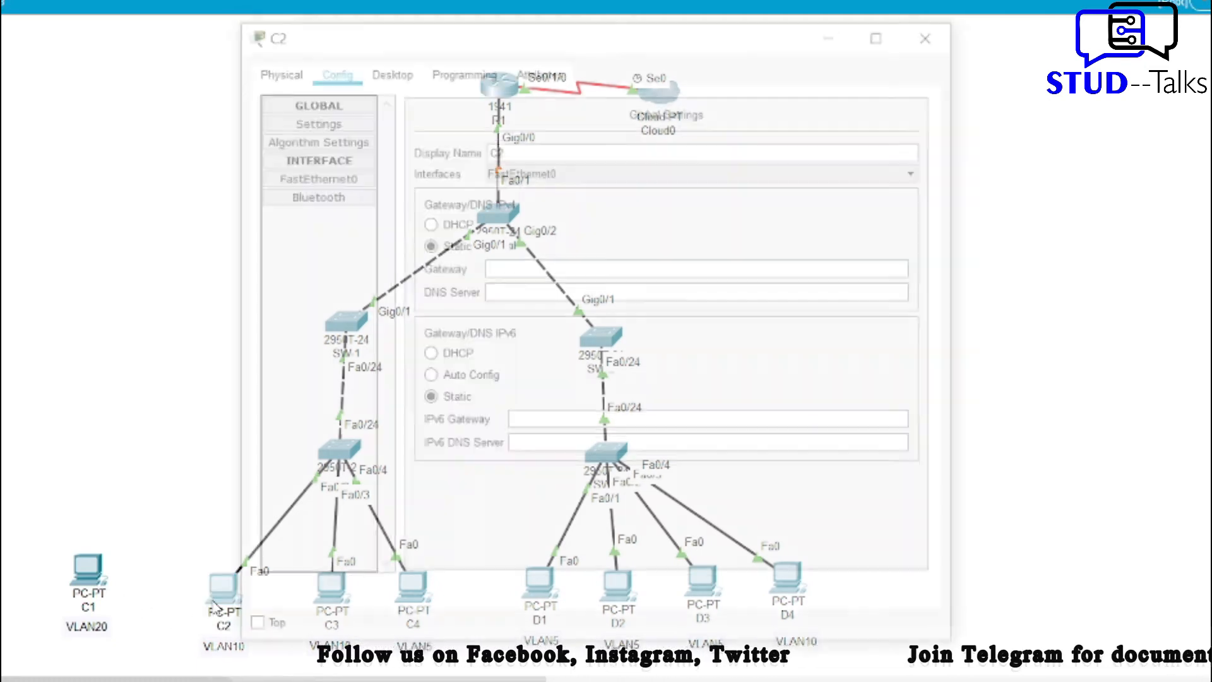
{"action": "left_click", "coordinate": [387, 68]}
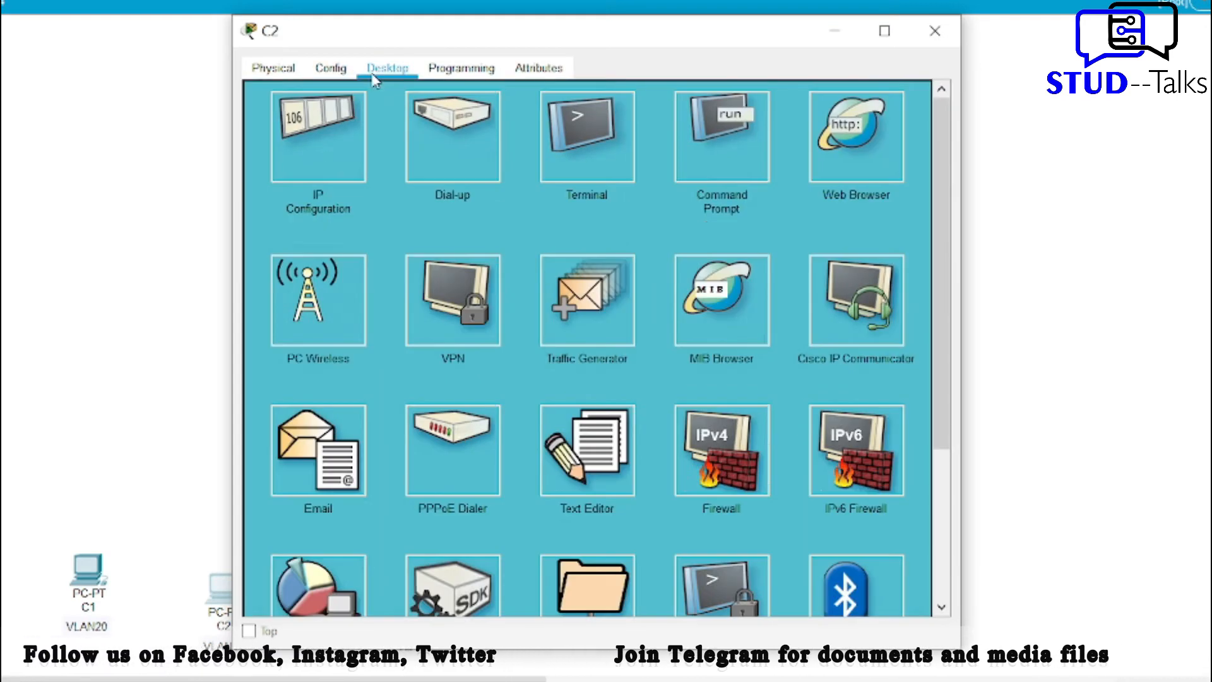
{"action": "left_click", "coordinate": [314, 151]}
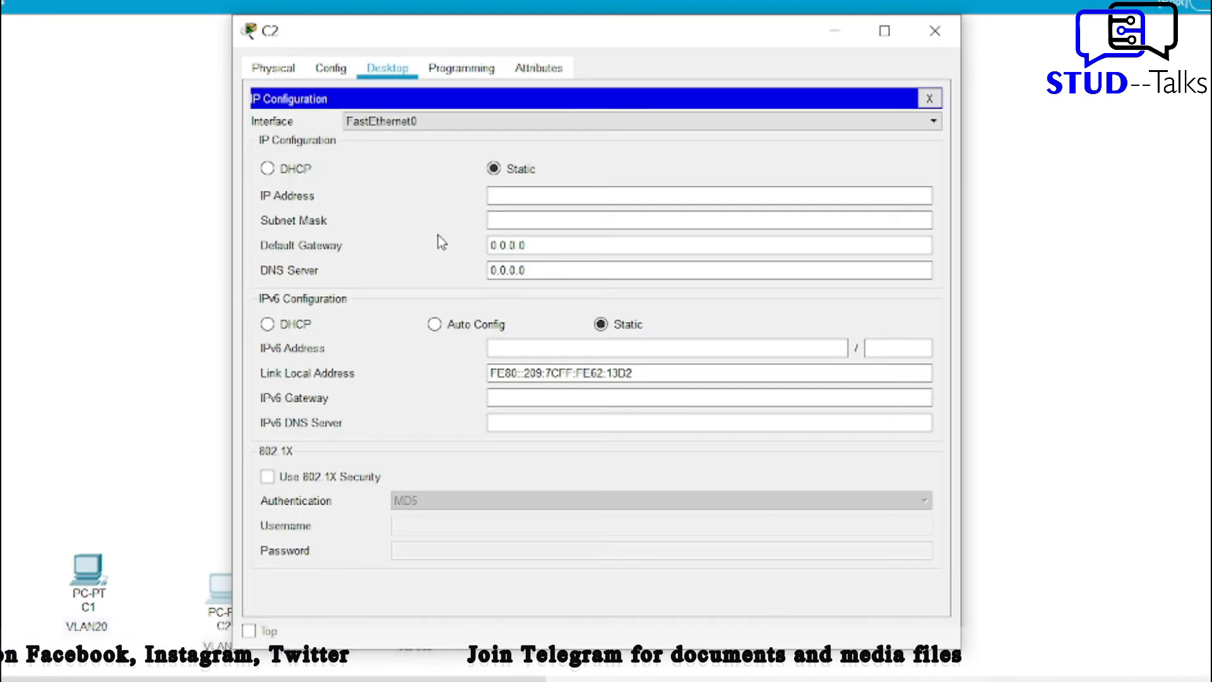
{"action": "left_click", "coordinate": [585, 195]}
{"action": "type", "text": "192.1"}
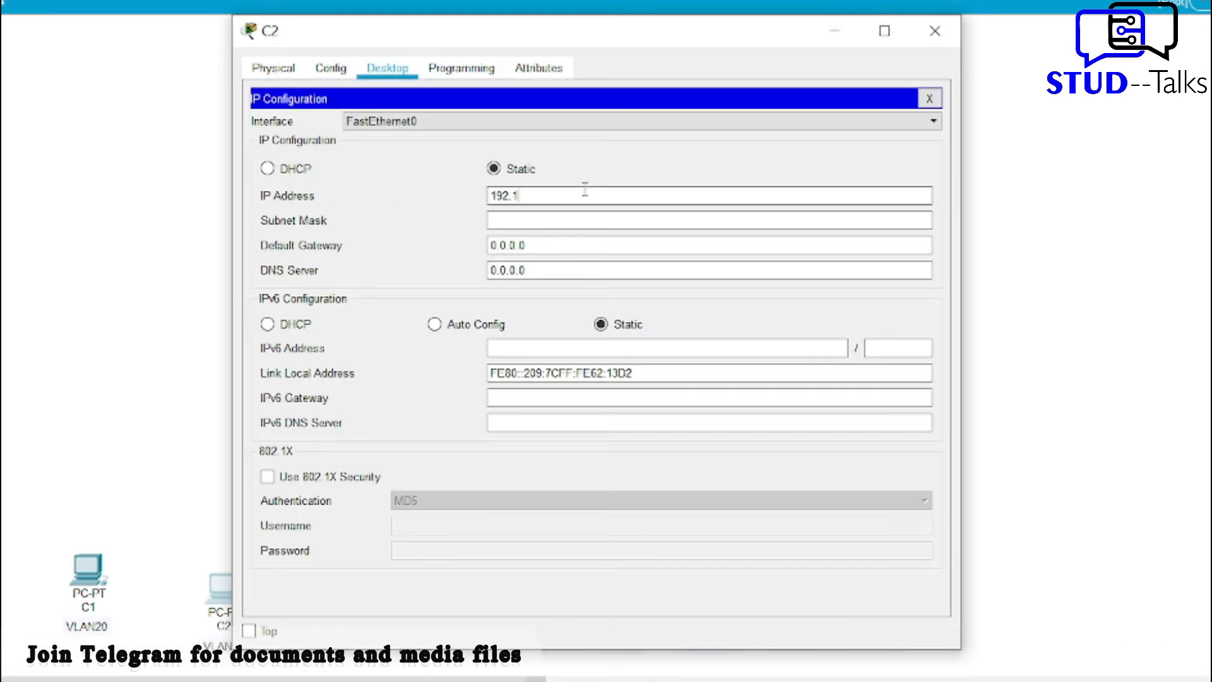
{"action": "type", "text": "68."}
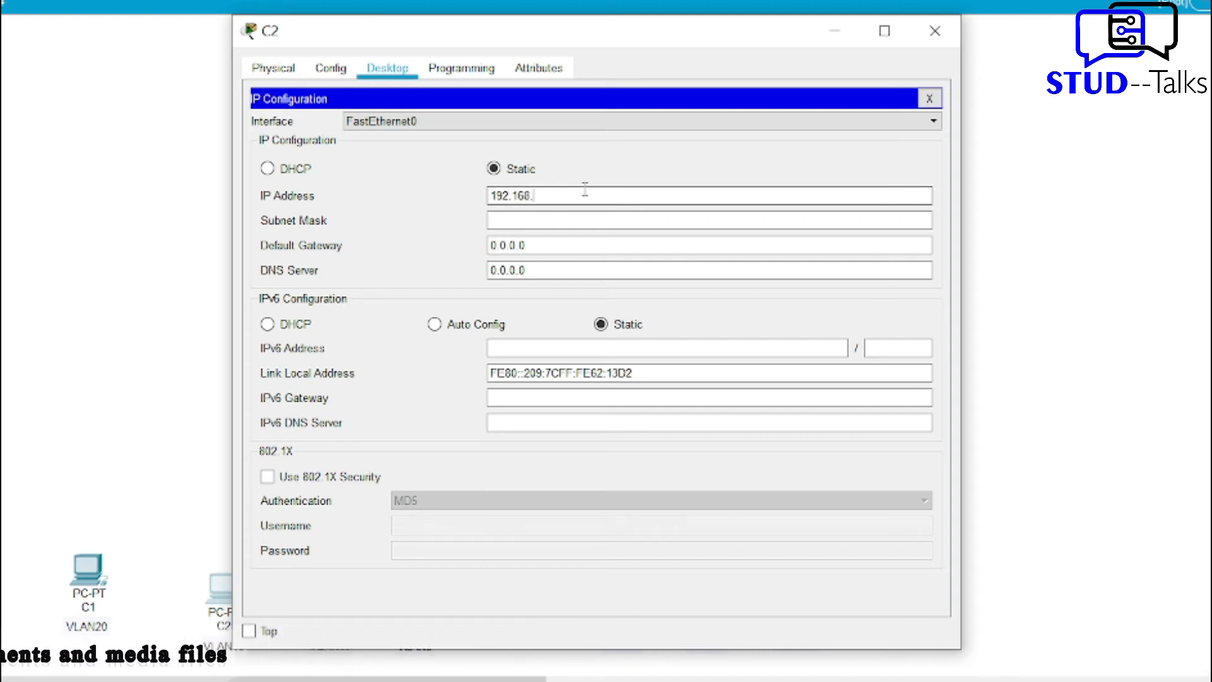
{"action": "type", "text": "10.1"}
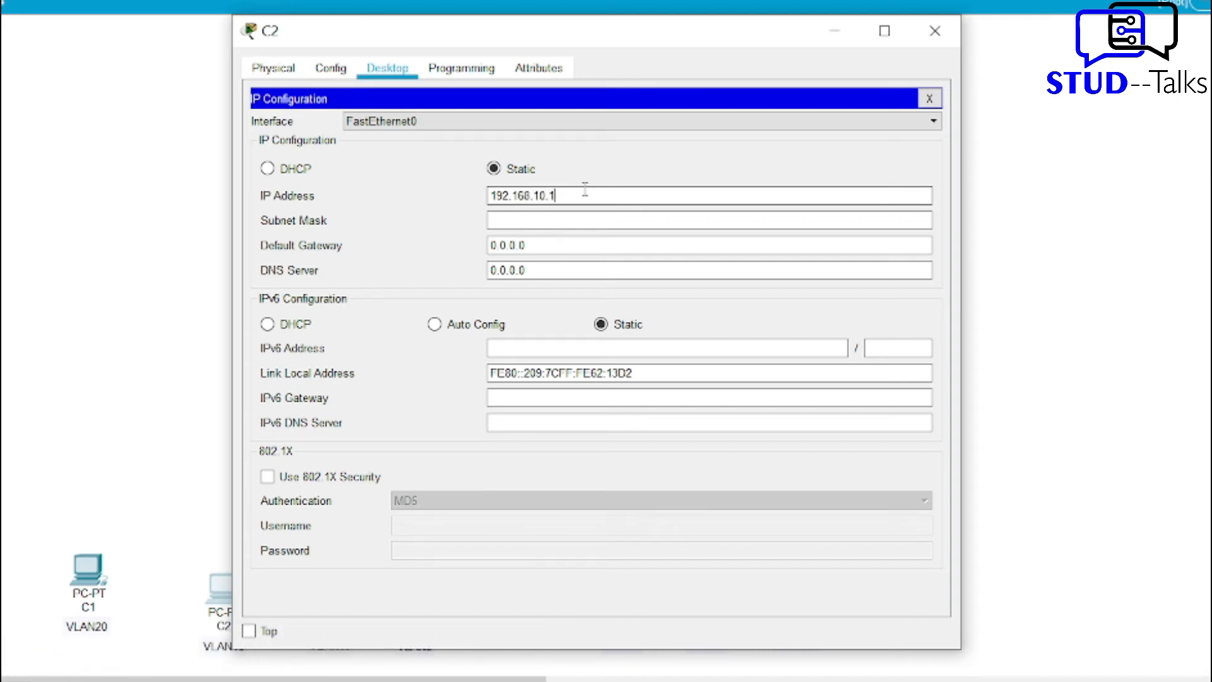
{"action": "left_click", "coordinate": [607, 218]}
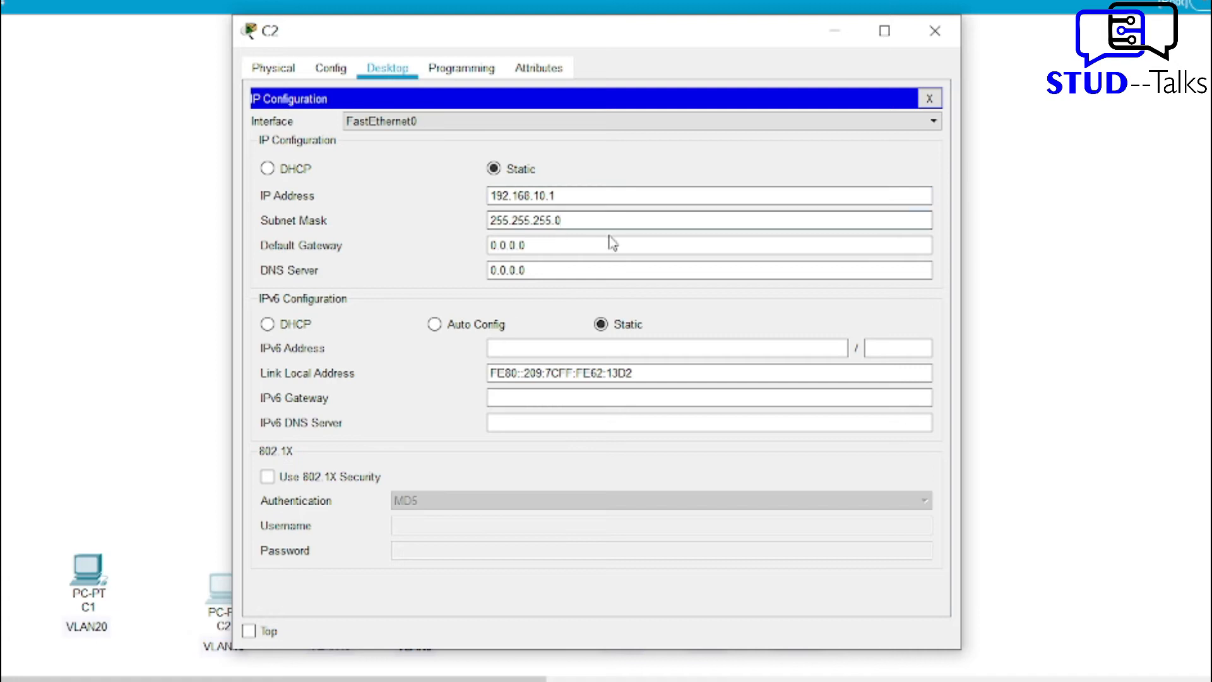
Set PC C2's default gateway to 192.168.10.100, reusing its copied IP address as the base, and close its window.
{"action": "left_click_drag", "start_coordinate": [582, 195], "coordinate": [480, 196]}
{"action": "key", "text": "ctrl+c"}
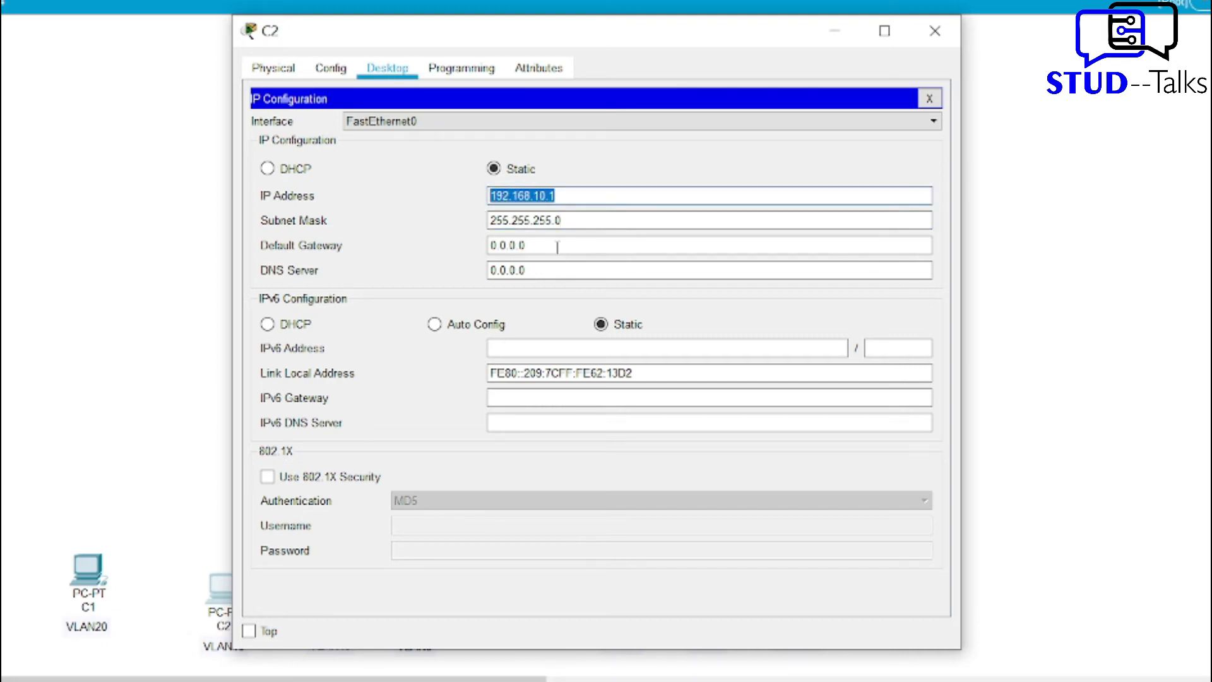
{"action": "left_click_drag", "start_coordinate": [556, 246], "coordinate": [406, 256]}
{"action": "key", "text": "ctrl+v"}
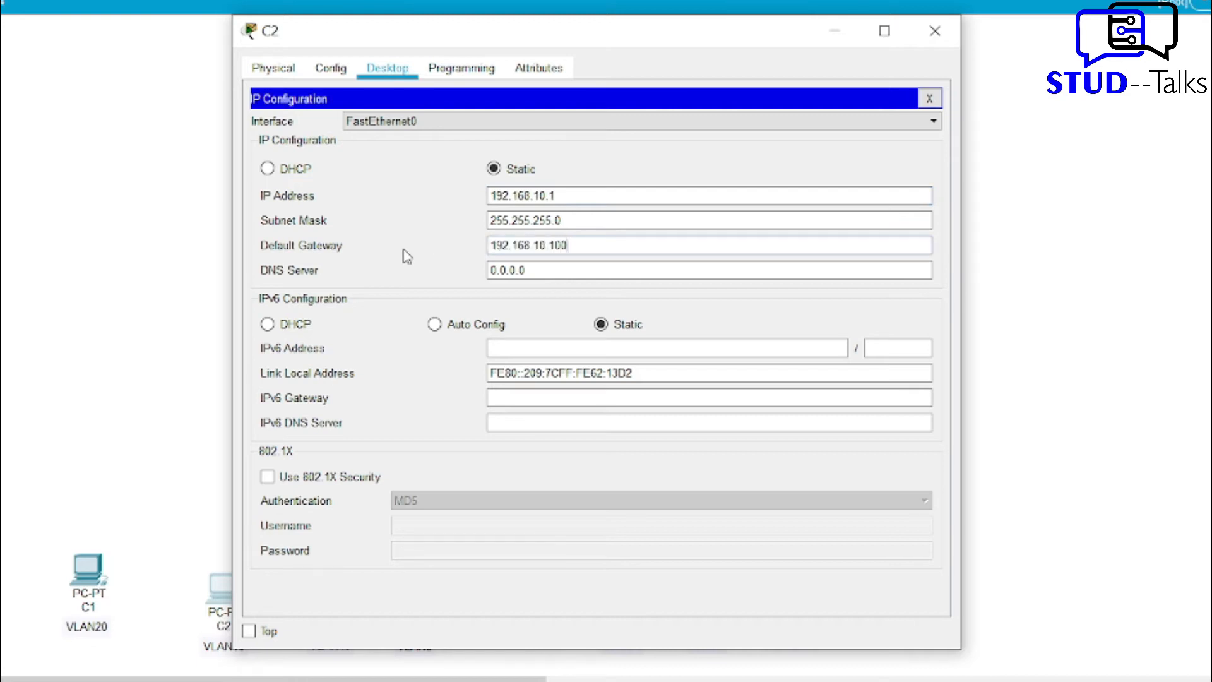
{"action": "left_click", "coordinate": [935, 30]}
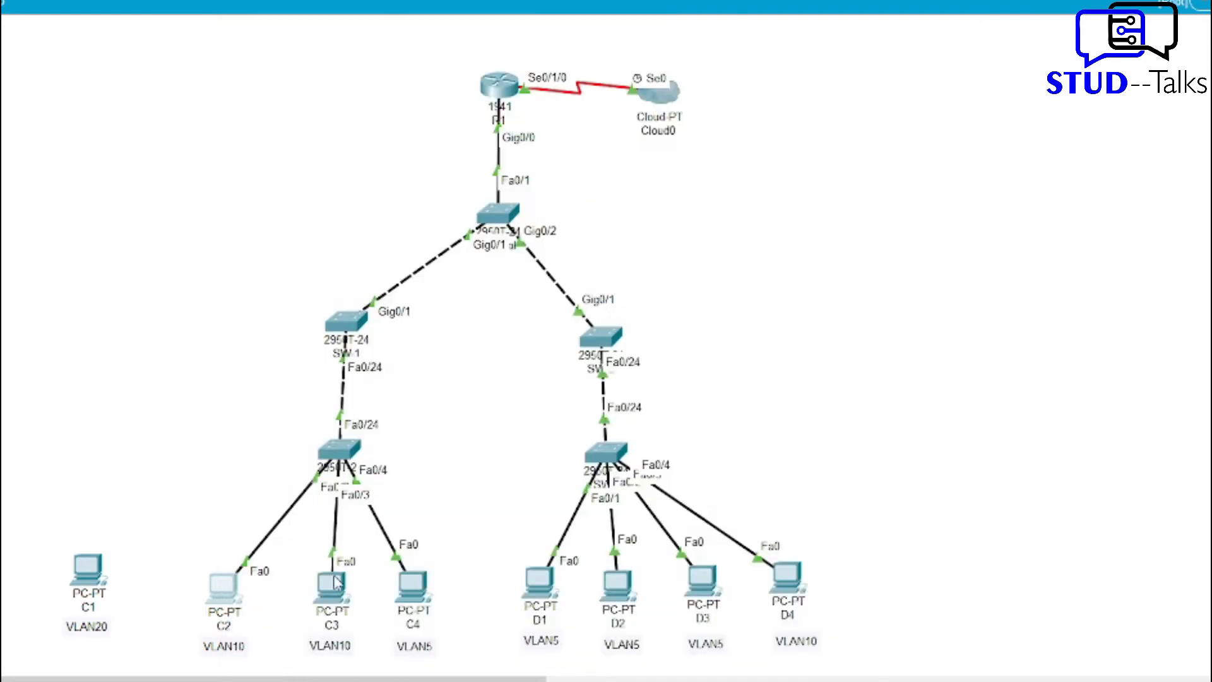
Give PC C3 the static IP address 192.168.10.2 with mask 255.255.255.0, fill in its default gateway and close its window.
{"action": "left_click", "coordinate": [335, 587]}
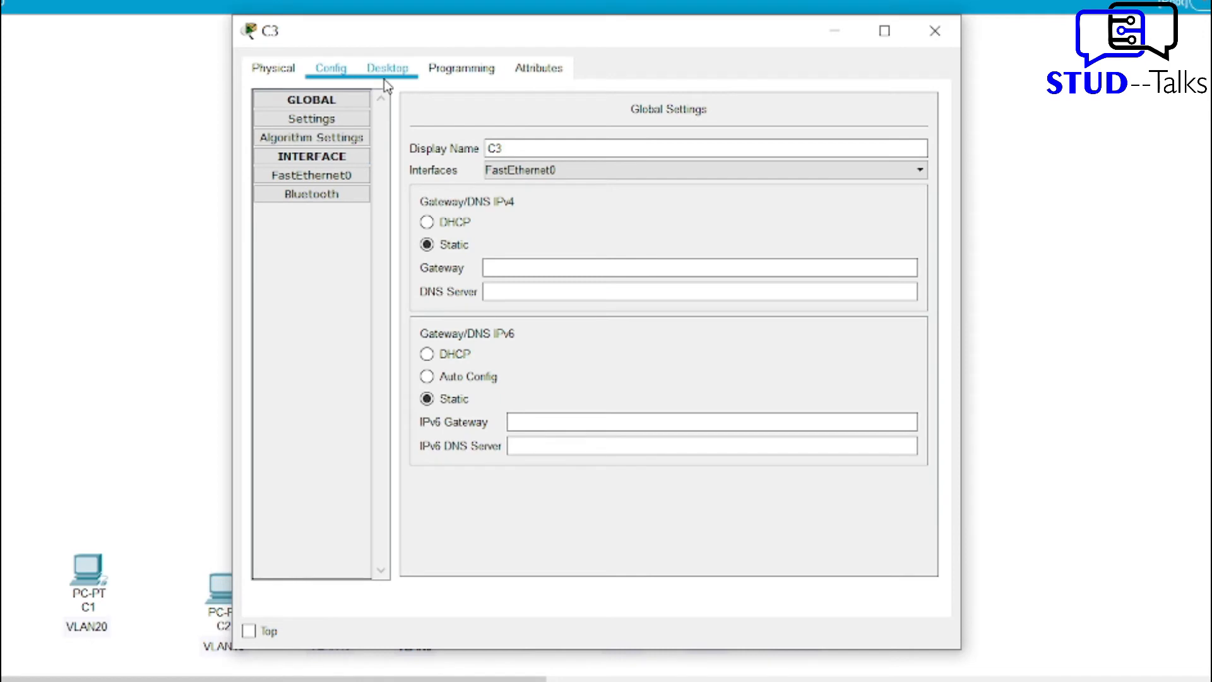
{"action": "left_click", "coordinate": [384, 74]}
{"action": "left_click", "coordinate": [335, 179]}
{"action": "left_click", "coordinate": [613, 194]}
{"action": "type", "text": "192.168.10.1"}
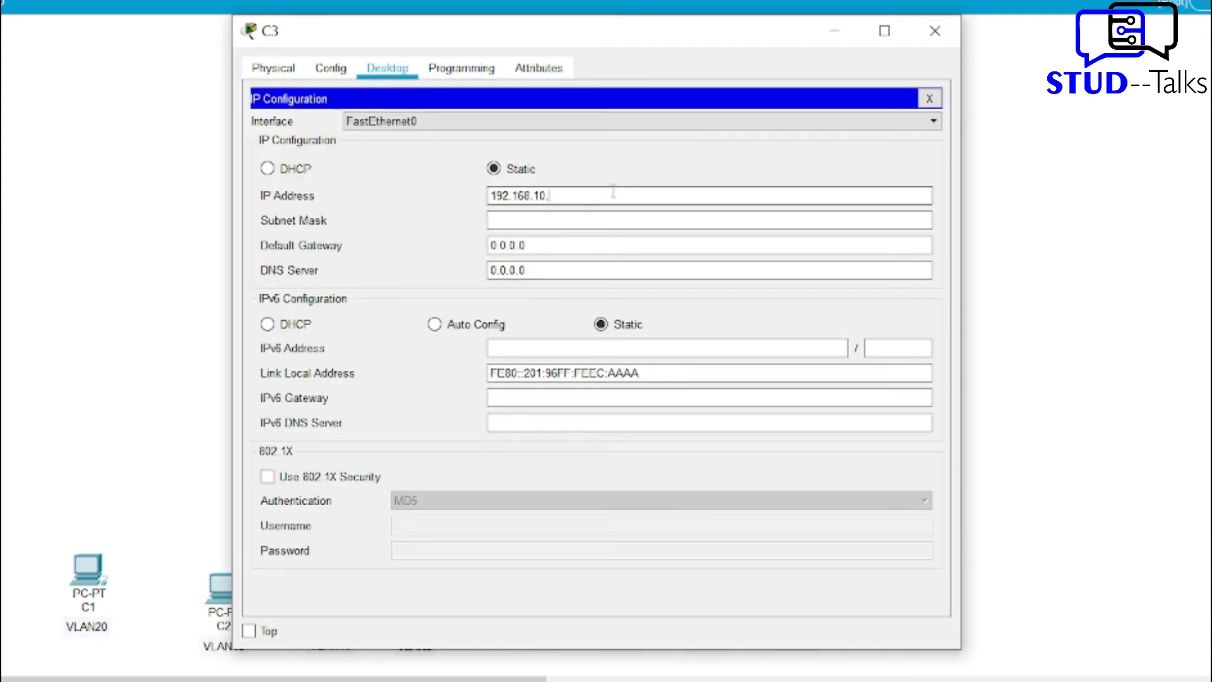
{"action": "left_click", "coordinate": [600, 223]}
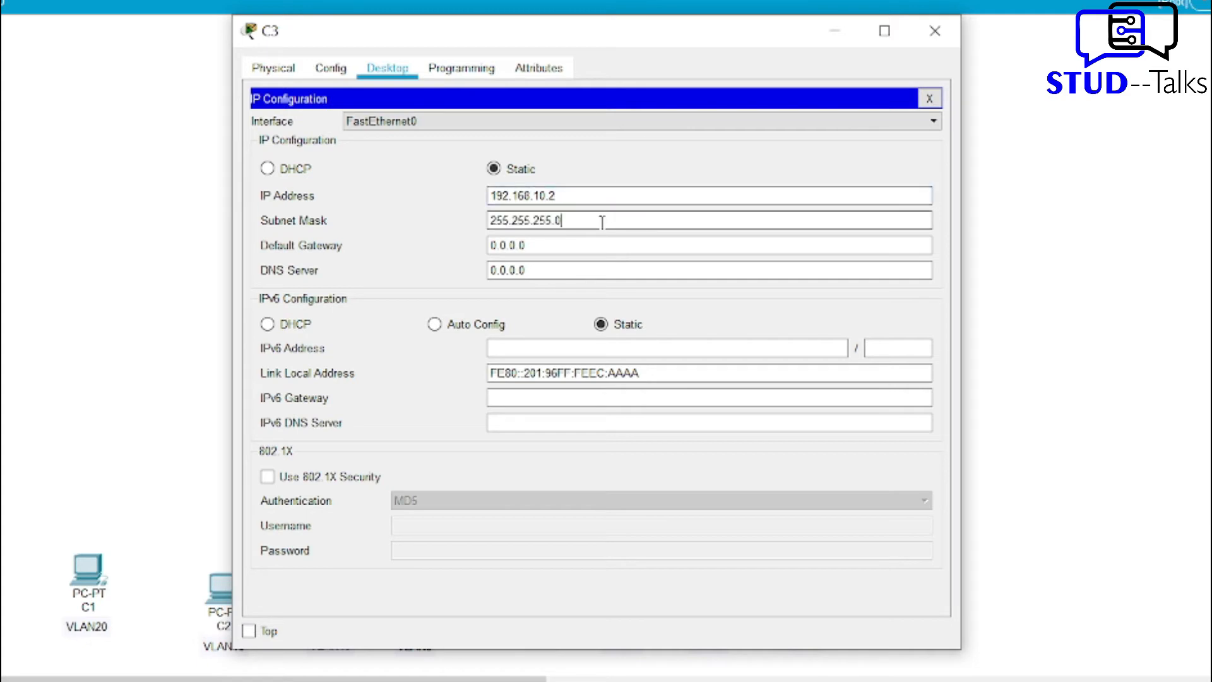
{"action": "key", "text": "Tab"}
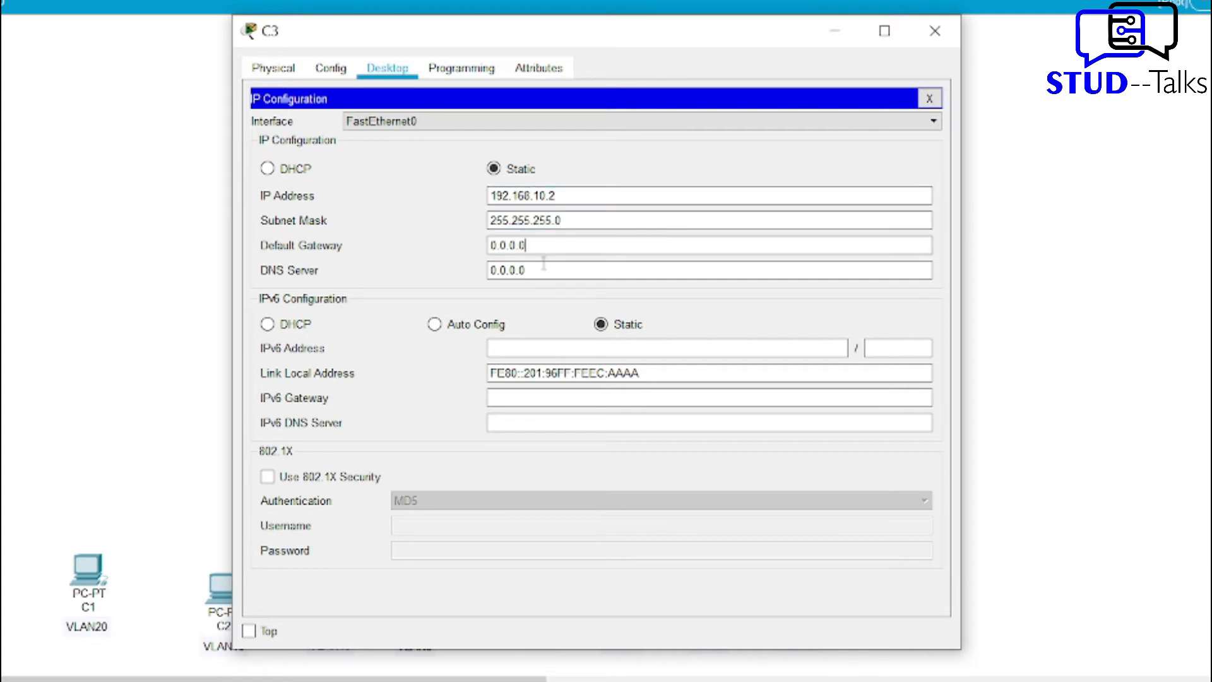
{"action": "type", "text": "192.168.10.1"}
{"action": "left_click", "coordinate": [935, 30]}
Give PC C4 the static IP address 192.168.5.1 with subnet mask 255.255.255.0.
{"action": "left_click", "coordinate": [411, 584]}
{"action": "left_click", "coordinate": [384, 70]}
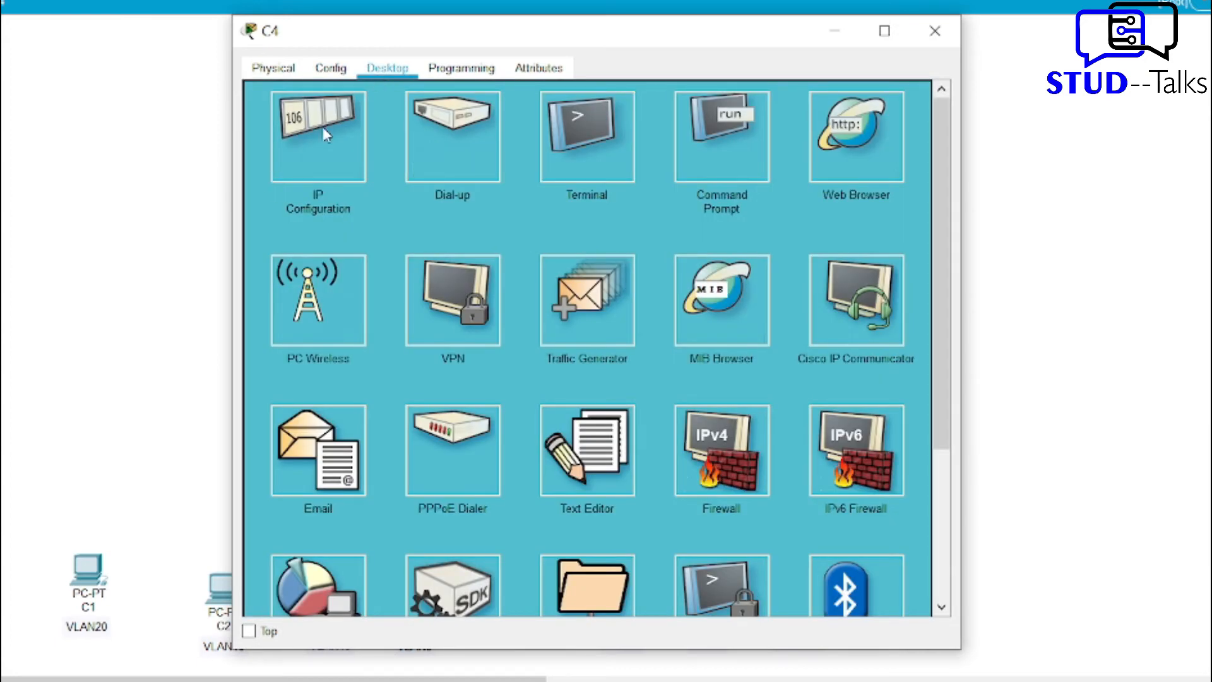
{"action": "left_click", "coordinate": [317, 151]}
{"action": "left_click", "coordinate": [576, 192]}
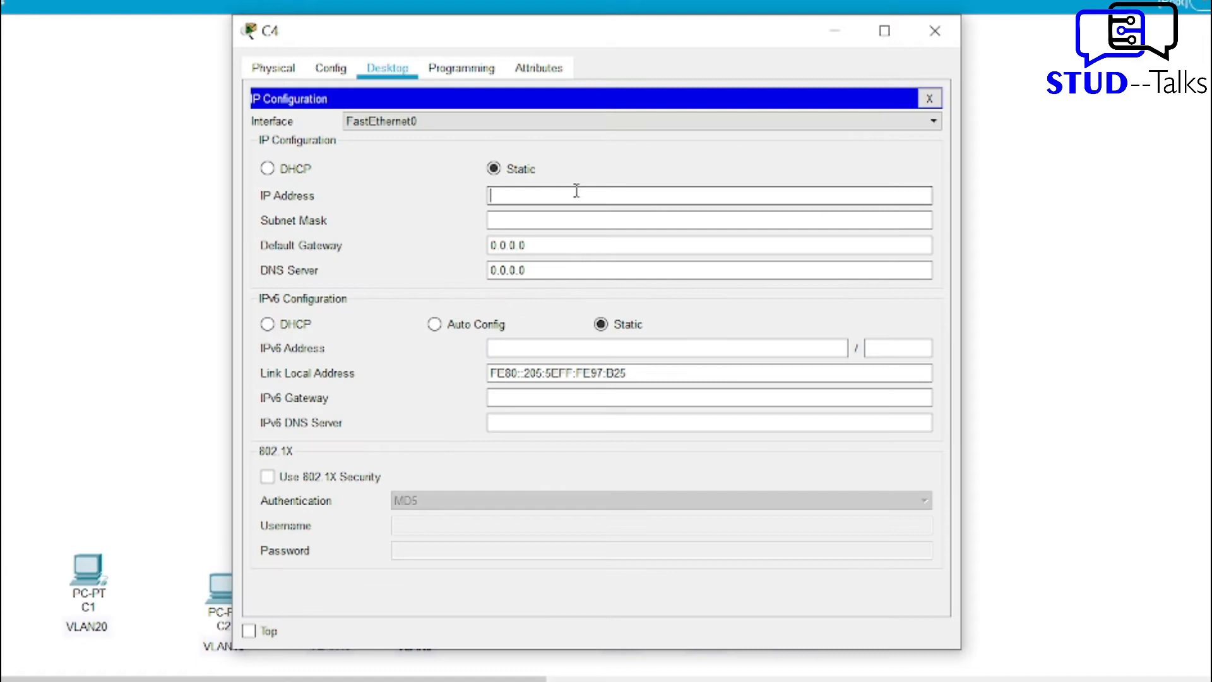
{"action": "type", "text": "192.168.10.1"}
{"action": "left_click", "coordinate": [574, 220]}
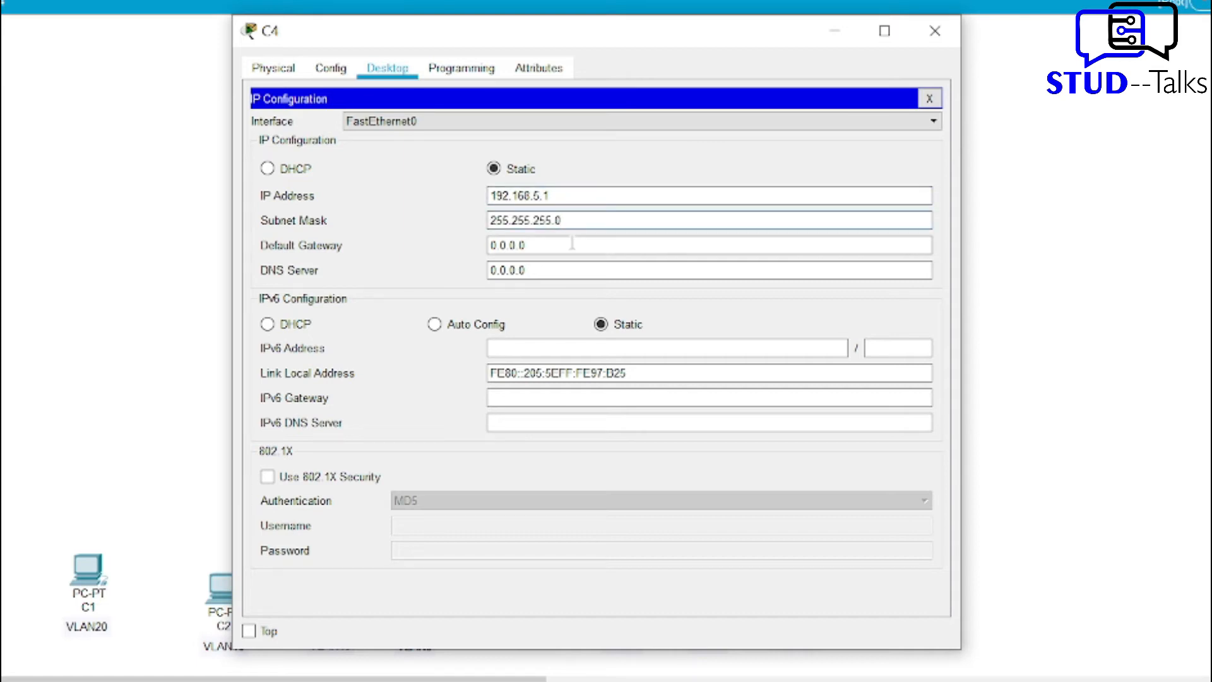
Set PC C4's default gateway to 192.168.5.100, keep FastEthernet0 as the interface and close its window.
{"action": "key", "text": "BackSpace"}
{"action": "type", "text": "192.168.10.100"}
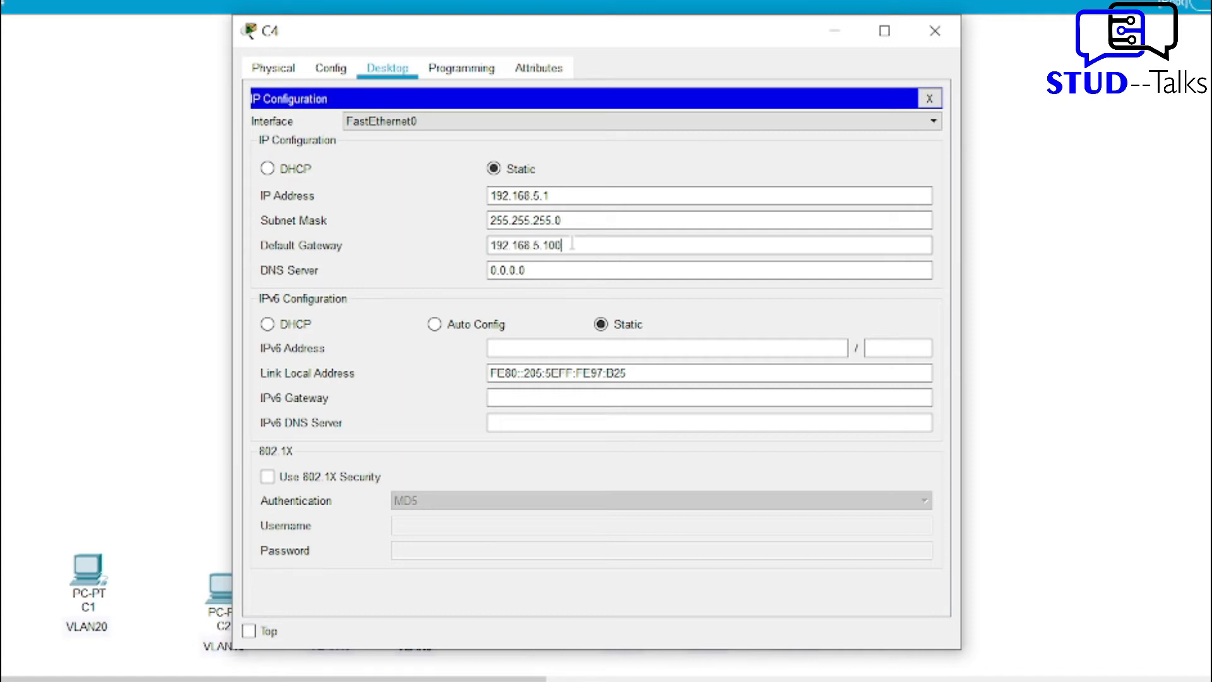
{"action": "left_click", "coordinate": [761, 120]}
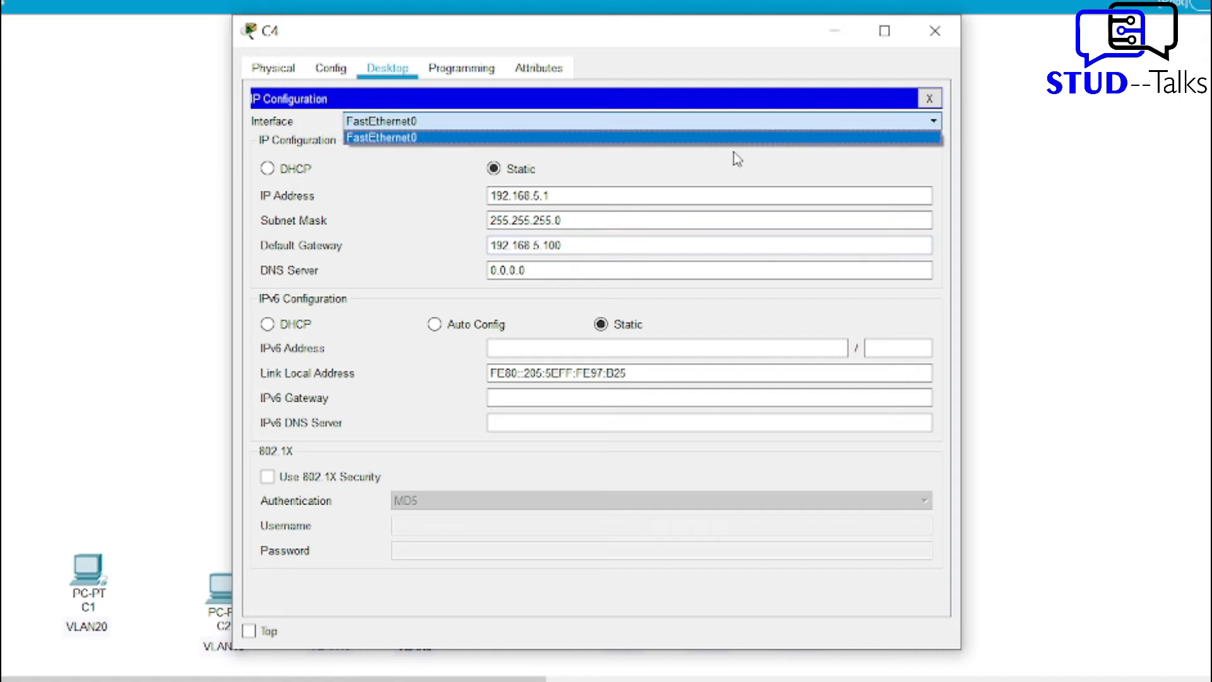
{"action": "left_click", "coordinate": [734, 153]}
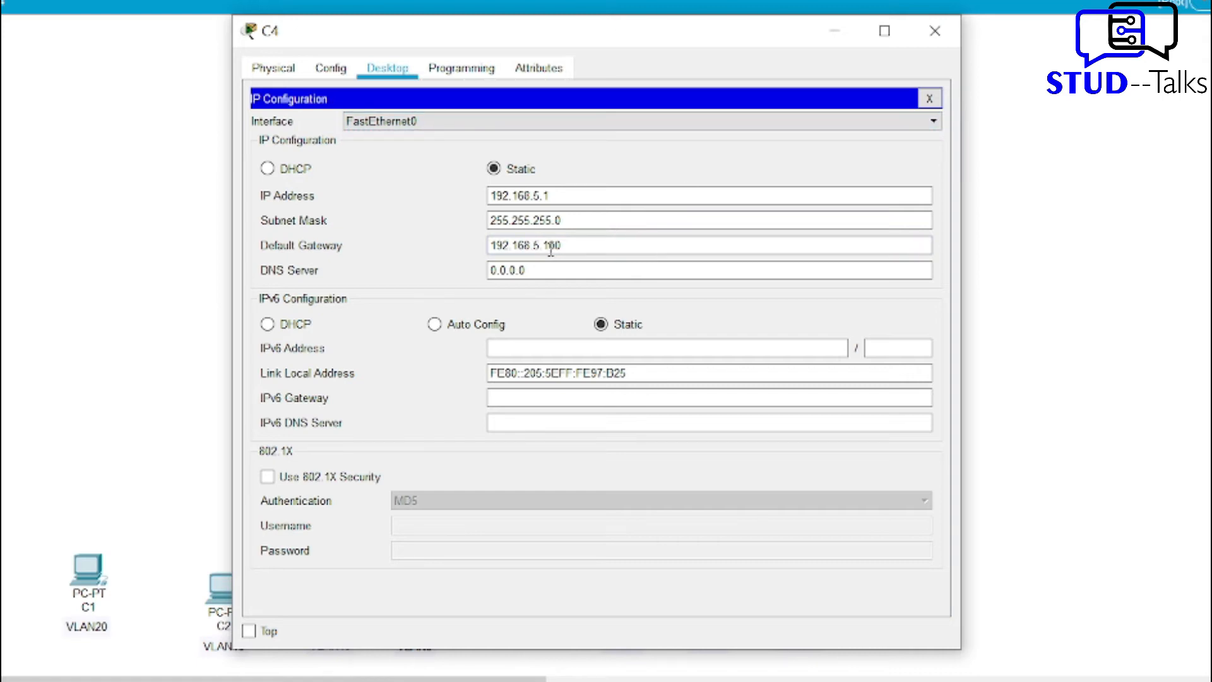
{"action": "left_click", "coordinate": [934, 31]}
Give PC D1 the static IP address 192.168.5.2 with subnet mask 255.255.255.0.
{"action": "left_click", "coordinate": [535, 584]}
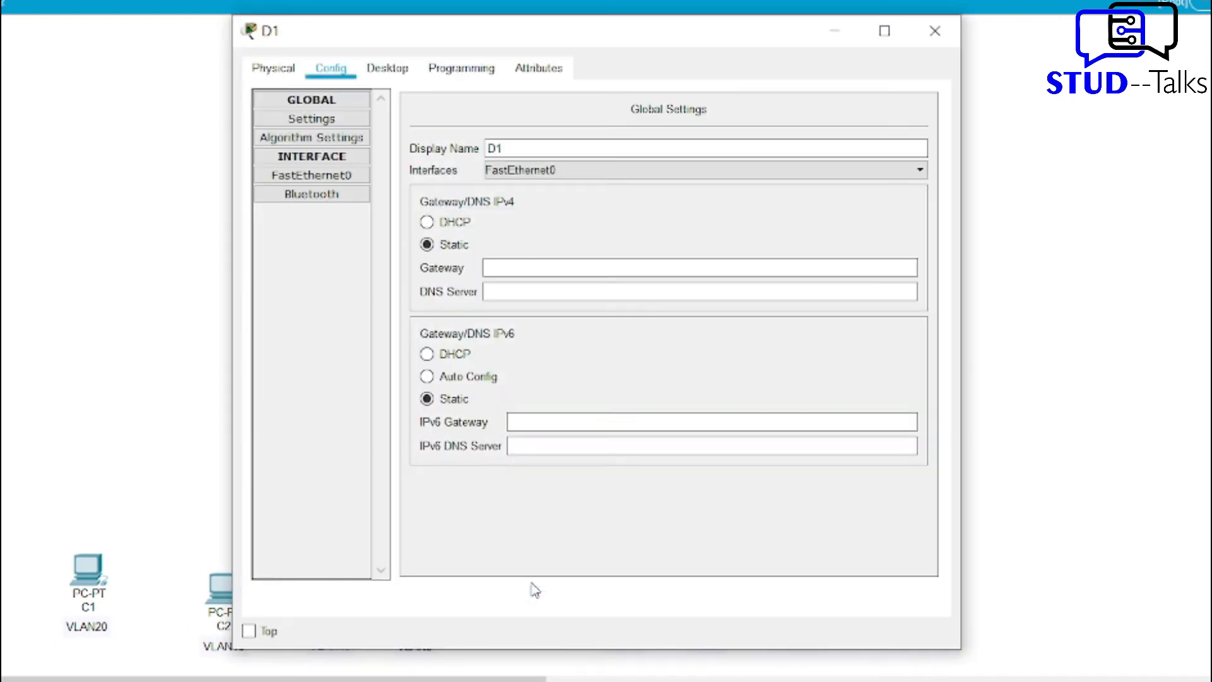
{"action": "left_click", "coordinate": [376, 72]}
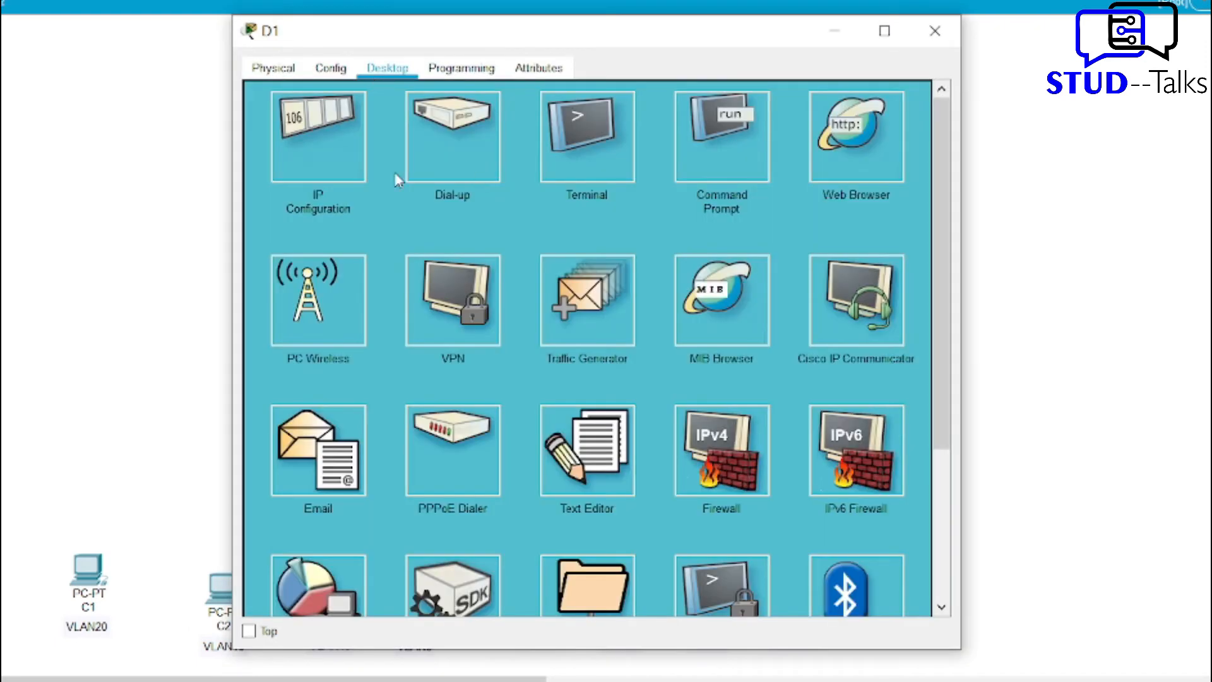
{"action": "left_click", "coordinate": [324, 172]}
{"action": "left_click", "coordinate": [579, 197]}
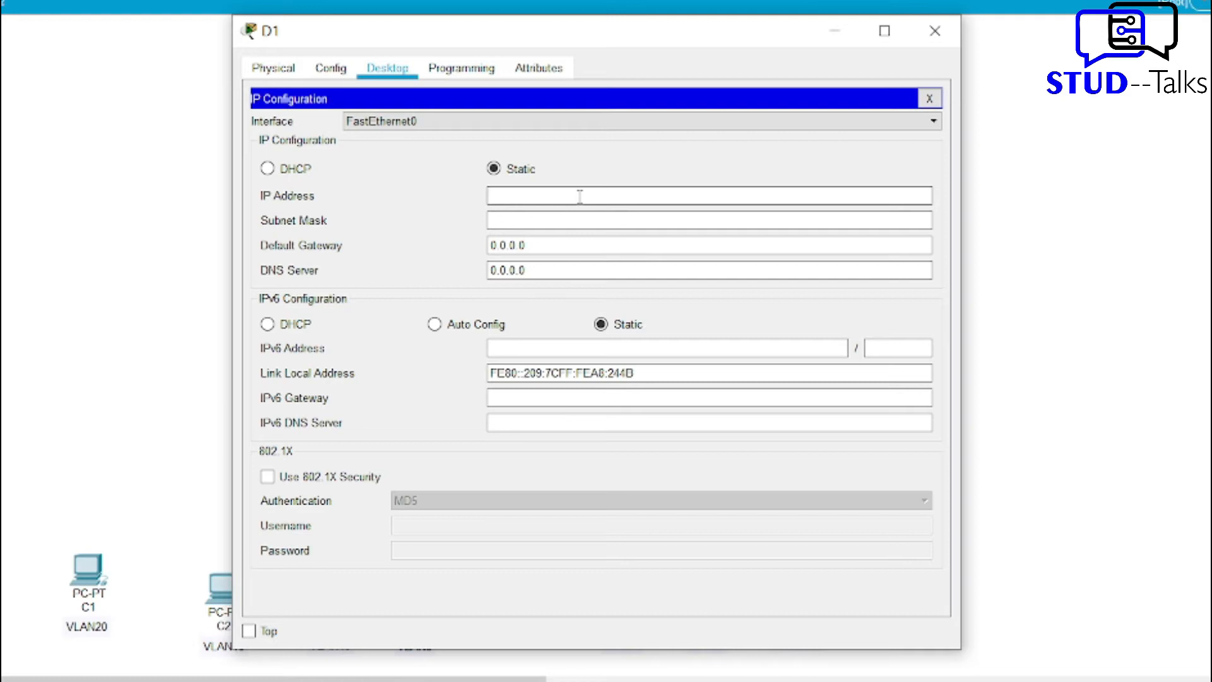
{"action": "type", "text": "192.168.10.1"}
{"action": "key", "text": "BackSpace"}
{"action": "key", "text": "BackSpace"}
{"action": "type", "text": "5"}
{"action": "left_click", "coordinate": [571, 220]}
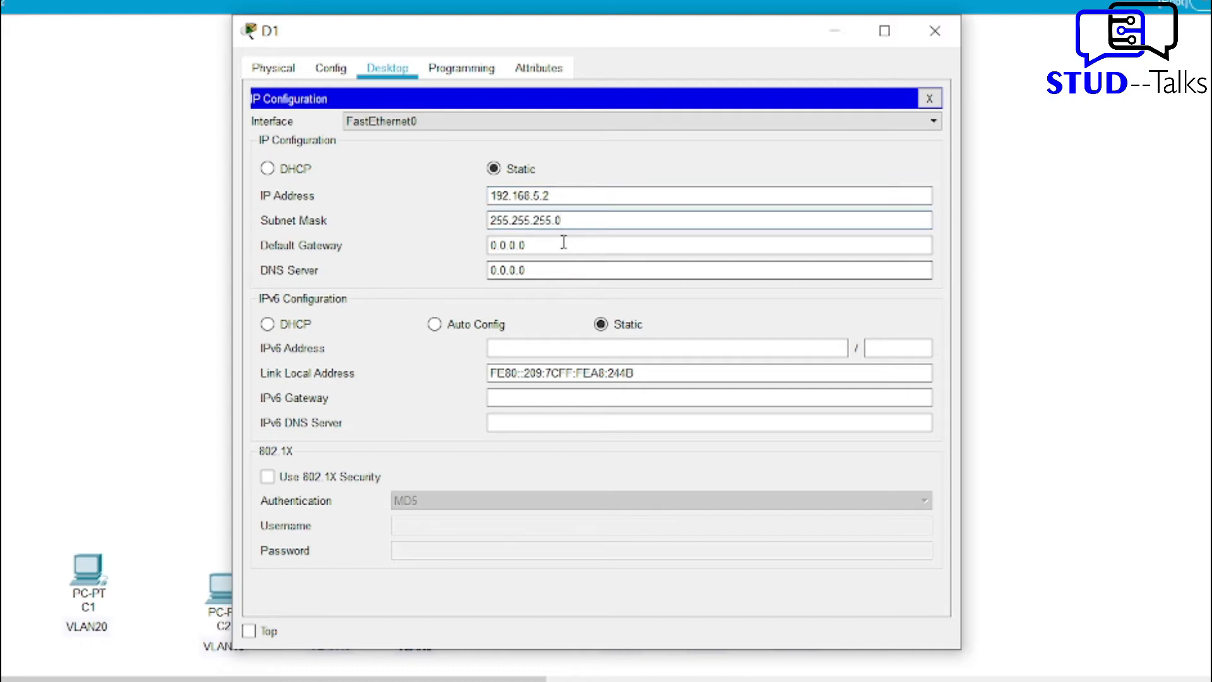
Set PC D1's default gateway to 192.168.5.100 and close its window.
{"action": "left_click_drag", "start_coordinate": [563, 243], "coordinate": [392, 233]}
{"action": "type", "text": "192.168.10.100"}
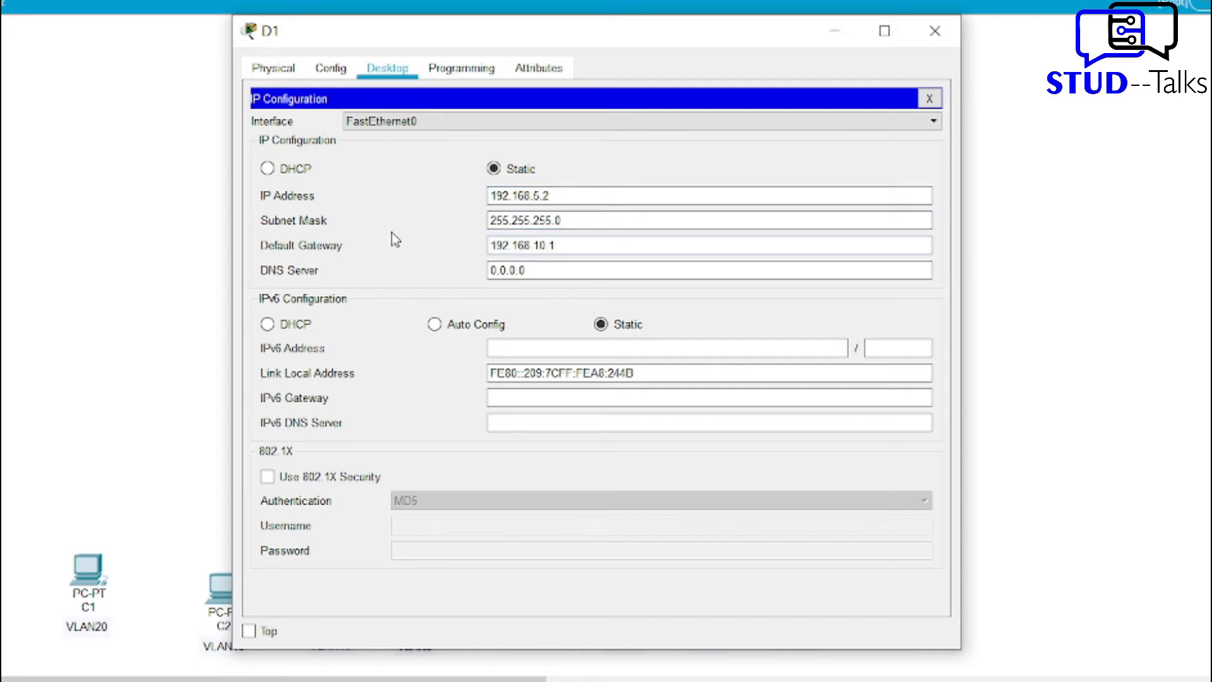
{"action": "key", "text": "Left"}
{"action": "key", "text": "Left"}
{"action": "key", "text": "BackSpace"}
{"action": "key", "text": "BackSpace"}
{"action": "type", "text": "5"}
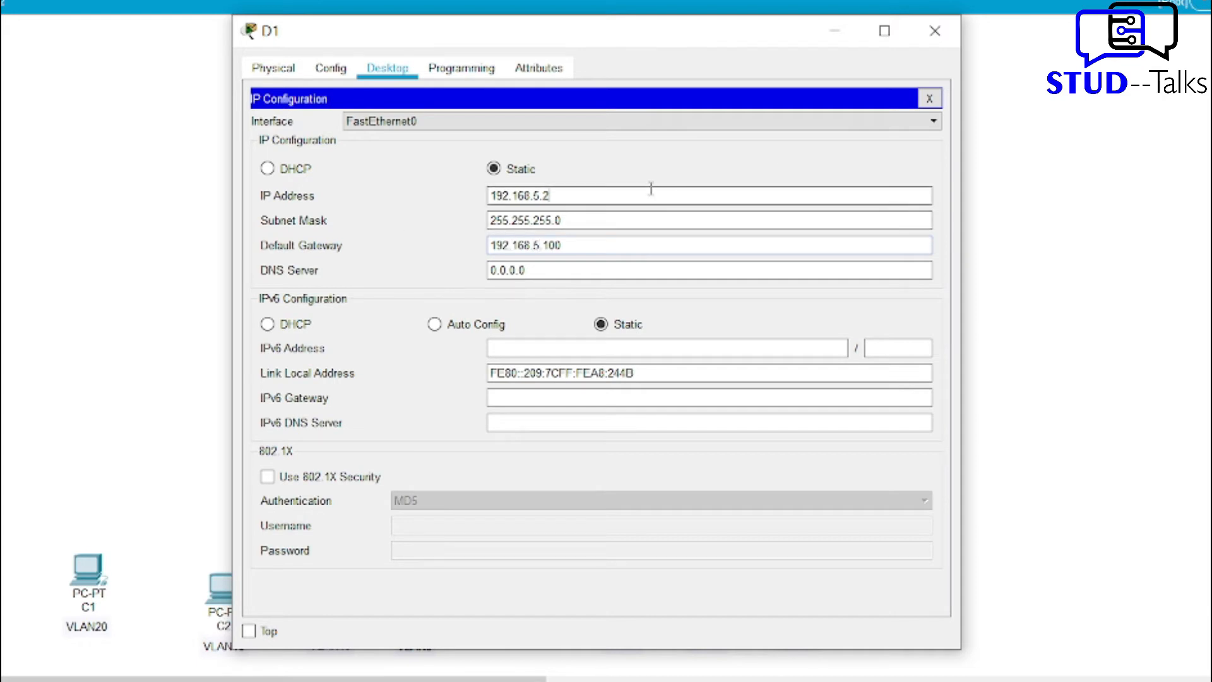
{"action": "left_click", "coordinate": [936, 30]}
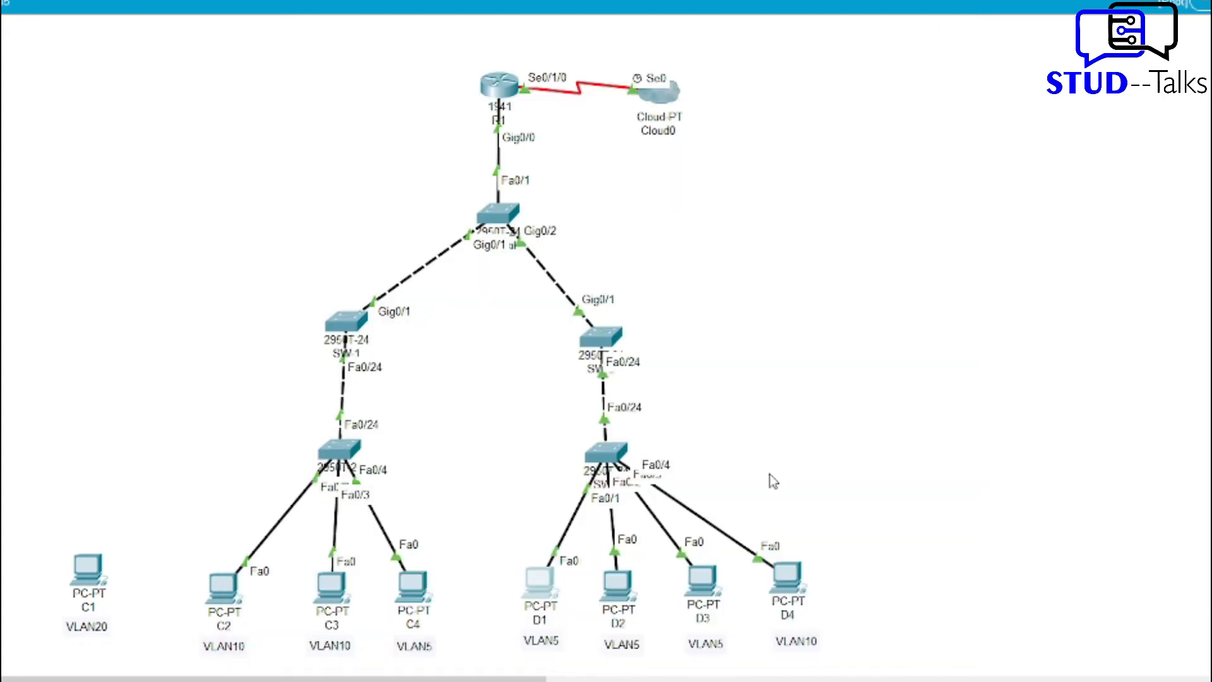
Give PC D2 the static IP address 192.168.5.3 with subnet mask 255.255.255.0.
{"action": "left_click", "coordinate": [617, 582]}
{"action": "left_click", "coordinate": [389, 71]}
{"action": "left_click", "coordinate": [335, 134]}
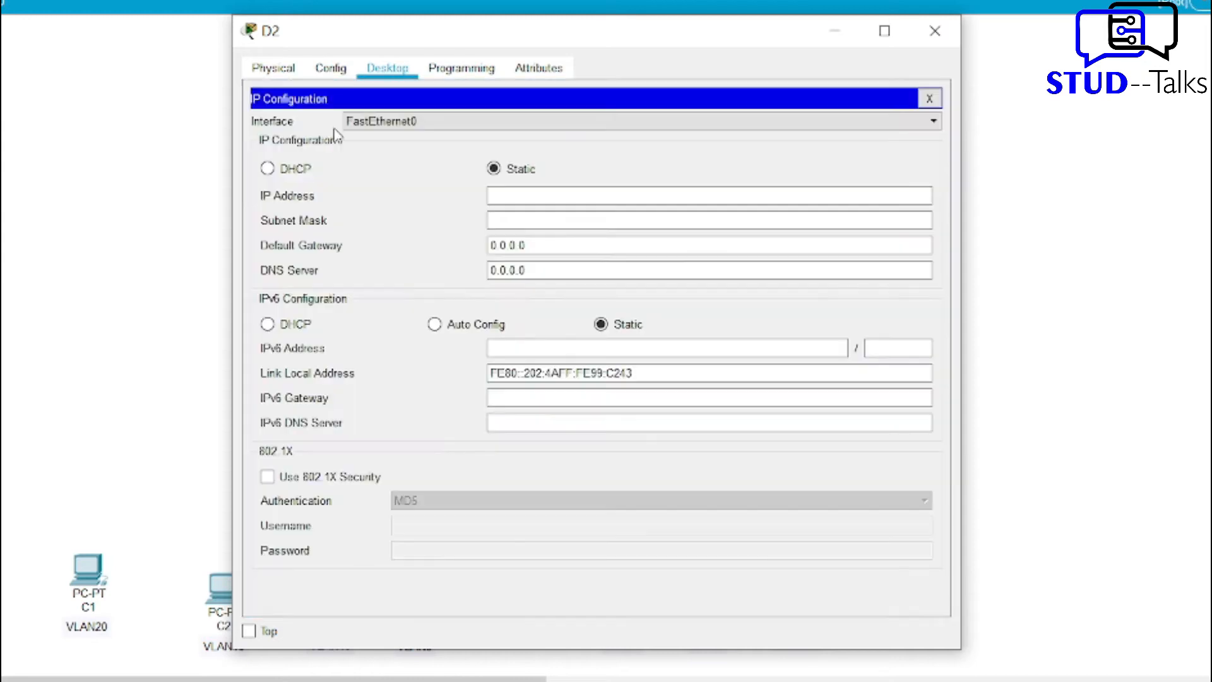
{"action": "left_click", "coordinate": [562, 195]}
{"action": "type", "text": "192.168.10.1"}
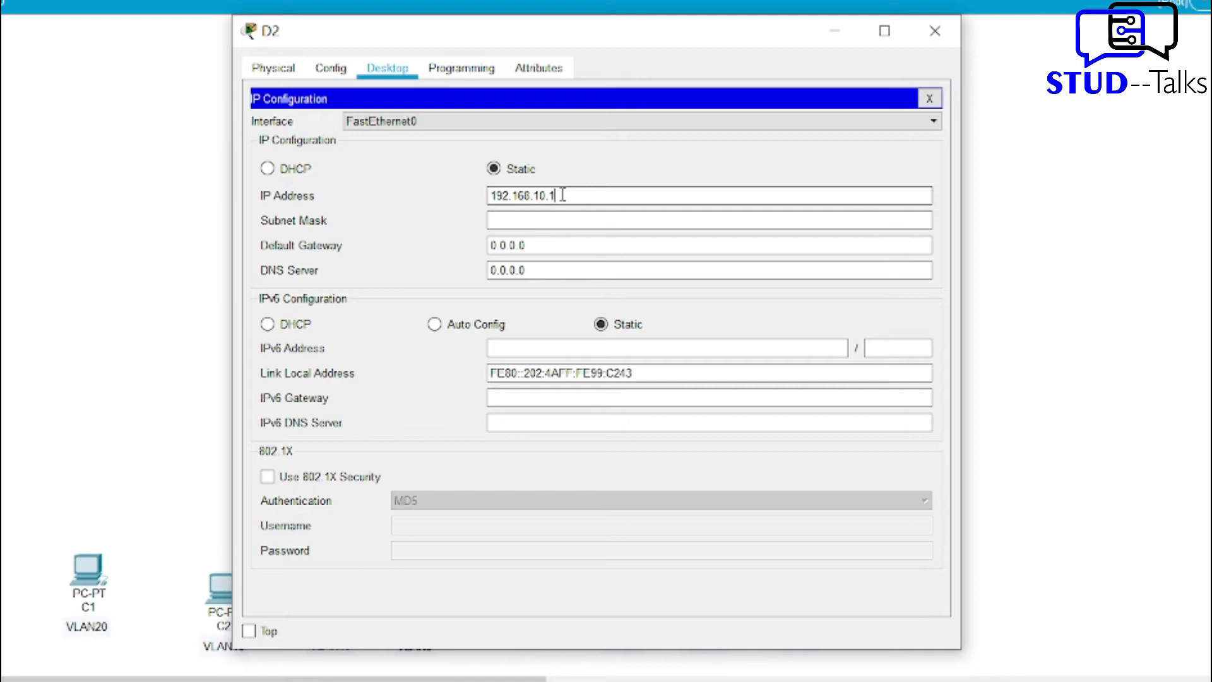
{"action": "key", "text": "BackSpace"}
{"action": "key", "text": "BackSpace"}
{"action": "key", "text": "BackSpace"}
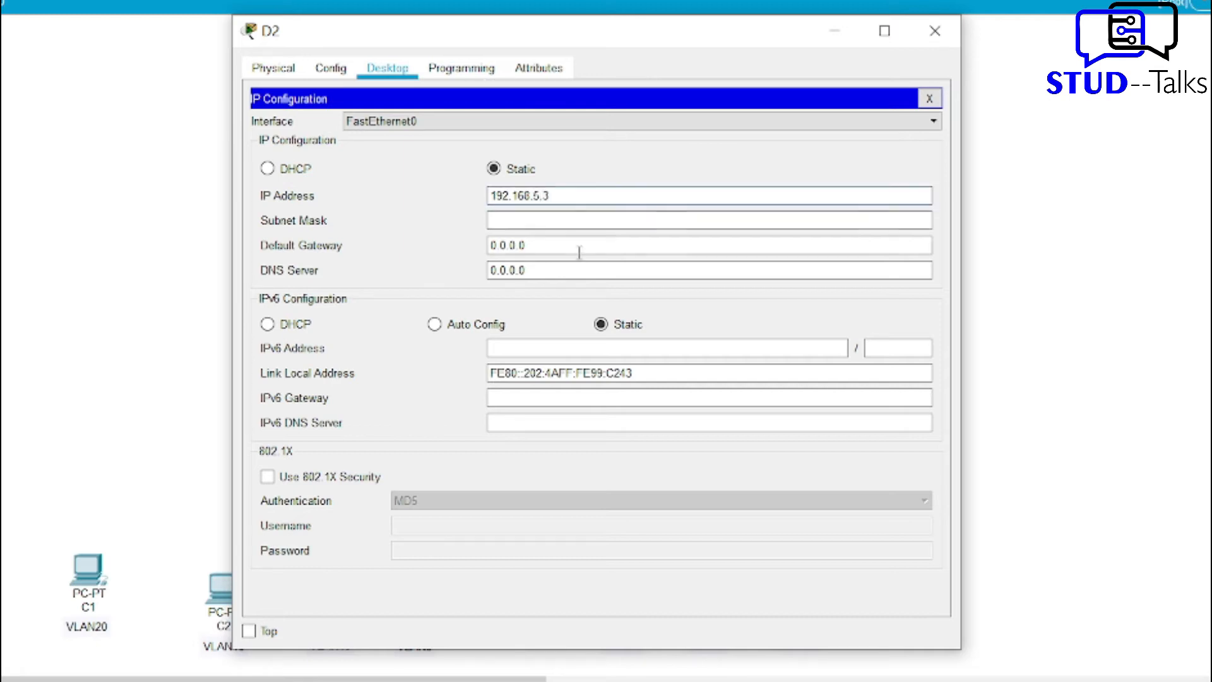
{"action": "left_click", "coordinate": [576, 219]}
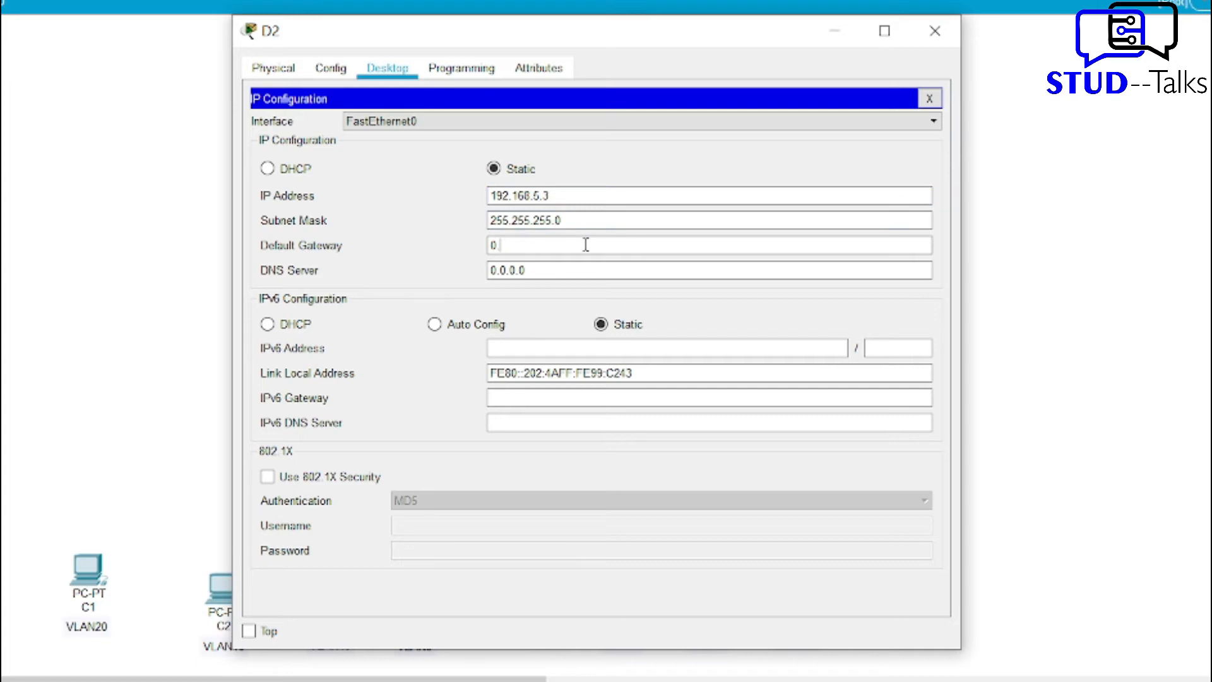
Fill in PC D2's default gateway with 5 as its third octet and close its window.
{"action": "type", "text": "192.168.10.1"}
{"action": "key", "text": "Delete"}
{"action": "key", "text": "BackSpace"}
{"action": "type", "text": "5"}
{"action": "left_click", "coordinate": [919, 44]}
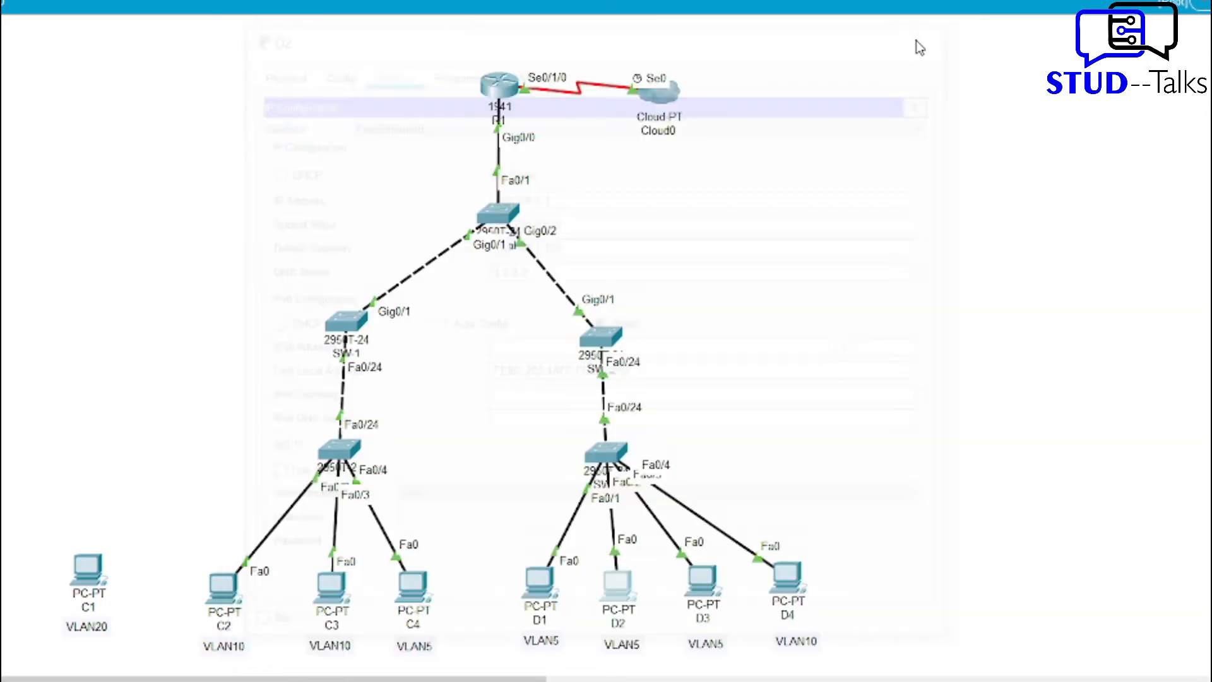
Give PC D3 the static IP address 192.168.5.4 with subnet mask 255.255.255.0.
{"action": "left_click", "coordinate": [703, 577]}
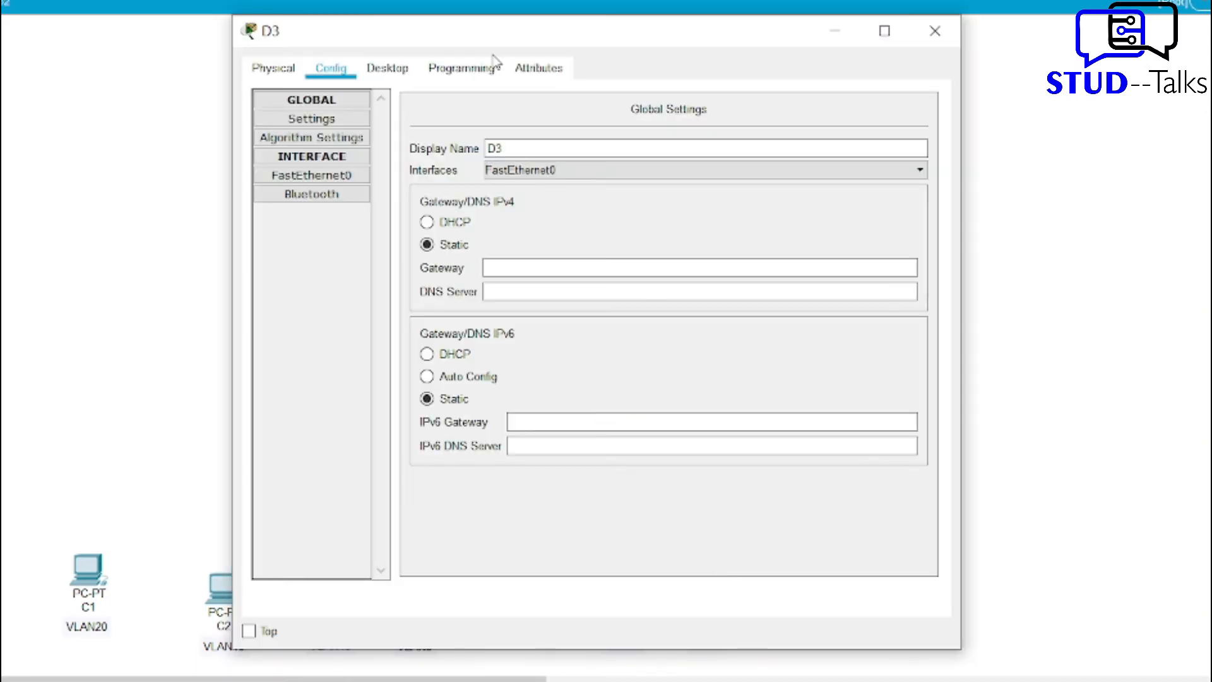
{"action": "left_click", "coordinate": [375, 74]}
{"action": "left_click", "coordinate": [320, 134]}
{"action": "left_click", "coordinate": [687, 195]}
{"action": "type", "text": "192.168.10.1"}
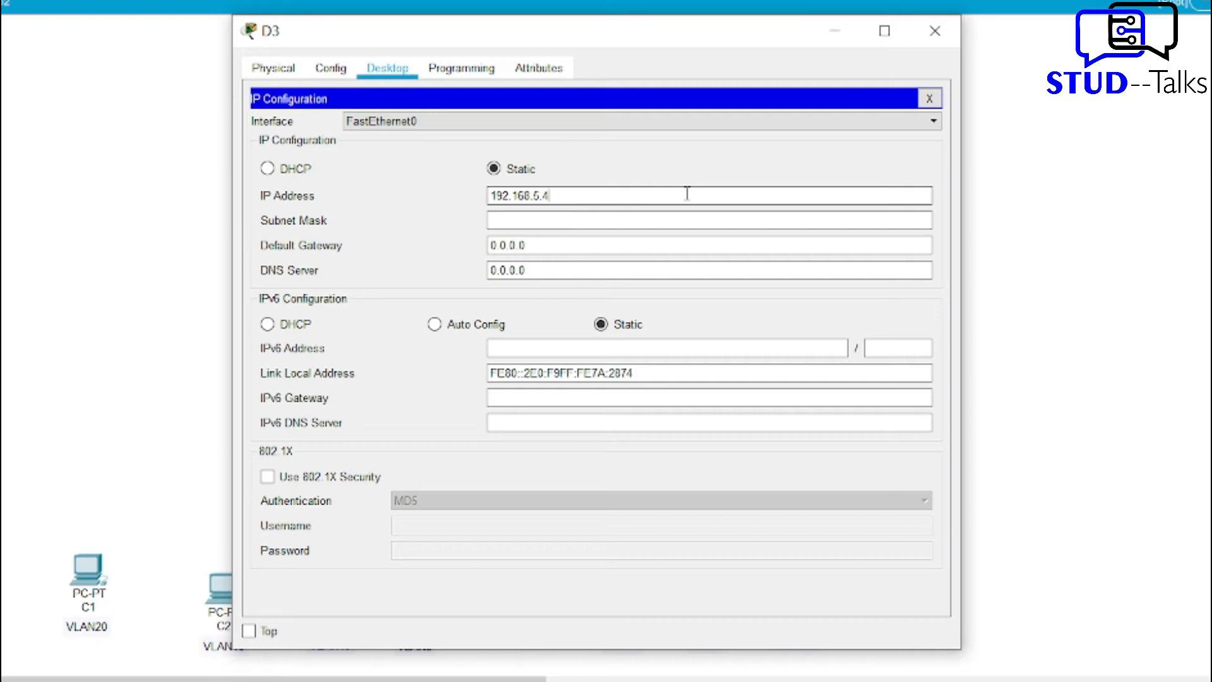
{"action": "left_click", "coordinate": [684, 216]}
Fill in PC D3's default gateway with 5 as its third octet, close its window, and check PC D2's IP configuration.
{"action": "left_click", "coordinate": [676, 245]}
{"action": "type", "text": "192.168.10.1"}
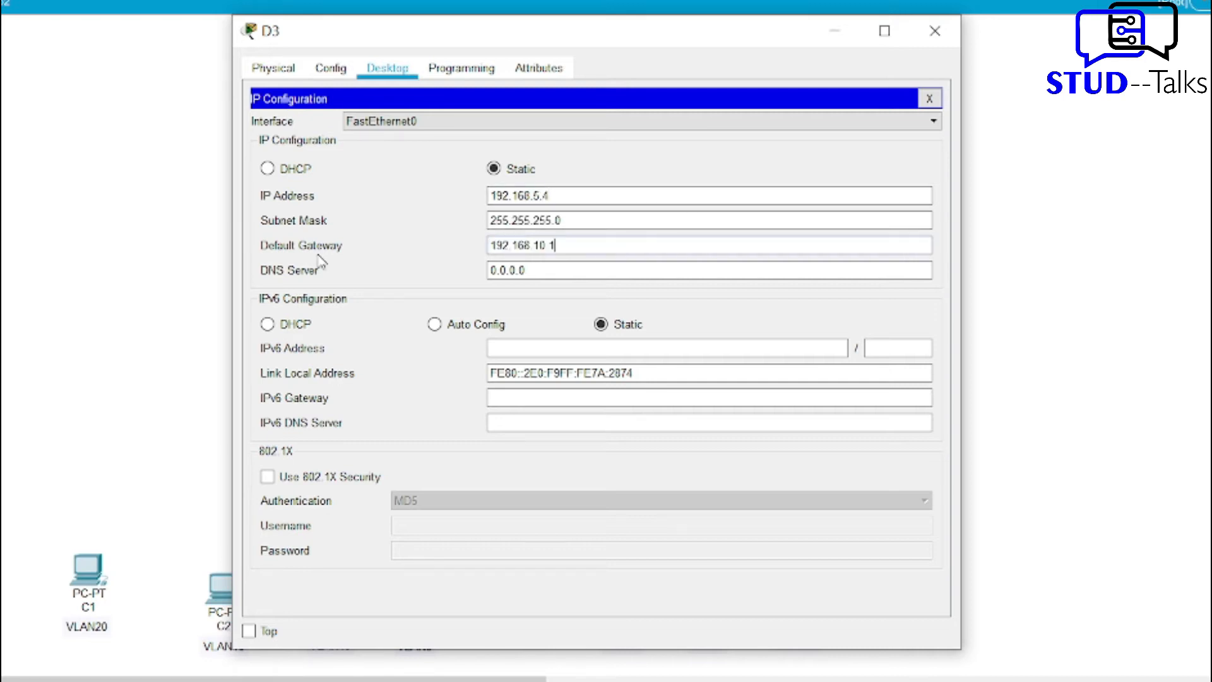
{"action": "key", "text": "BackSpace"}
{"action": "key", "text": "BackSpace"}
{"action": "type", "text": "5"}
{"action": "left_click", "coordinate": [934, 32]}
{"action": "left_click", "coordinate": [644, 572]}
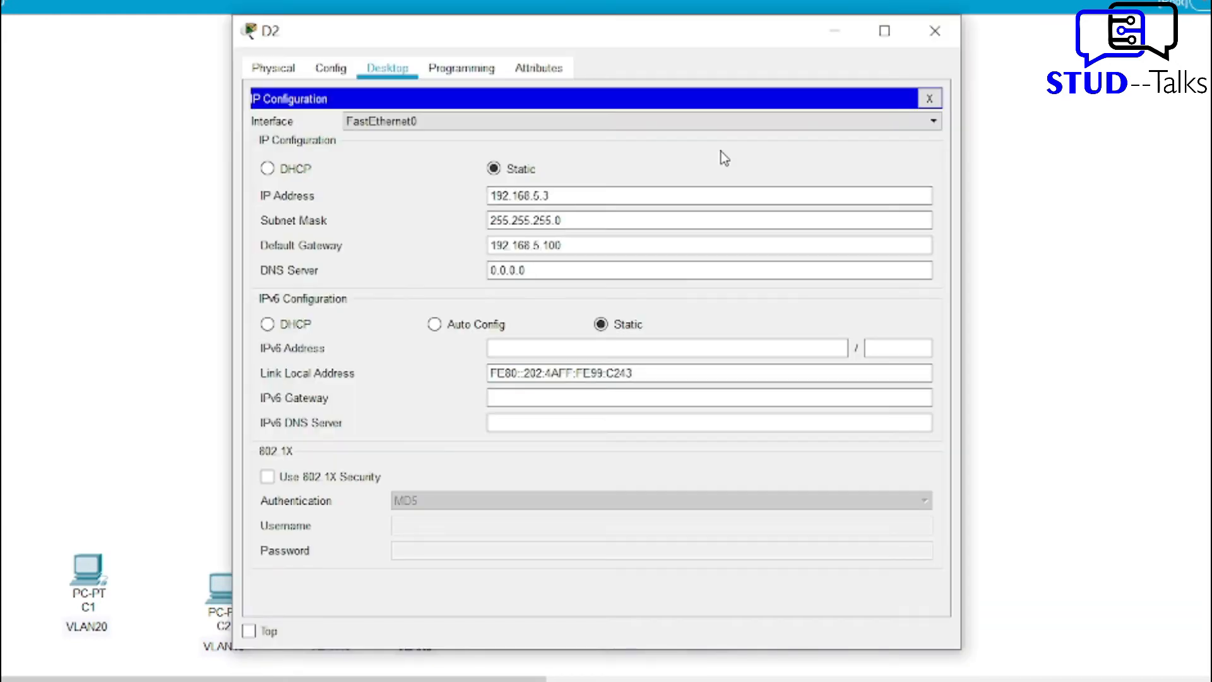
{"action": "left_click", "coordinate": [932, 38]}
Give PC D4 the static IP address 192.168.10.3 with subnet mask 255.255.255.0.
{"action": "left_click", "coordinate": [789, 593]}
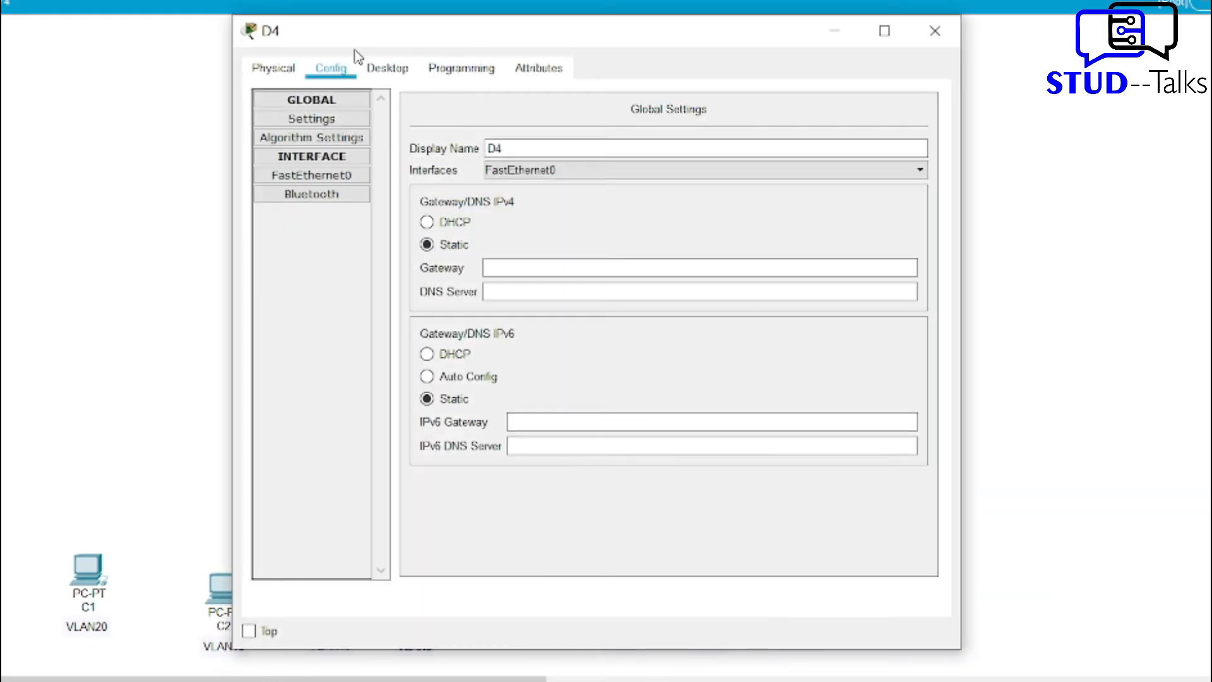
{"action": "left_click", "coordinate": [388, 67]}
{"action": "left_click", "coordinate": [300, 188]}
{"action": "left_click", "coordinate": [613, 192]}
{"action": "type", "text": "192.168.10.1"}
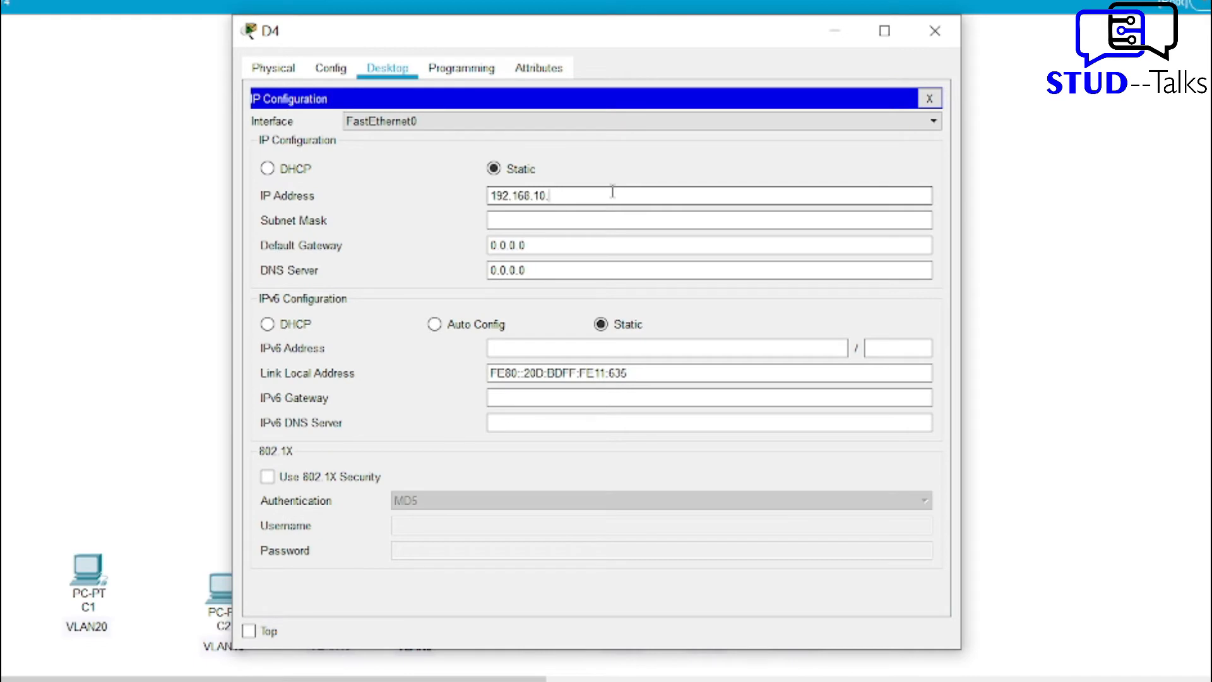
{"action": "left_click", "coordinate": [636, 217]}
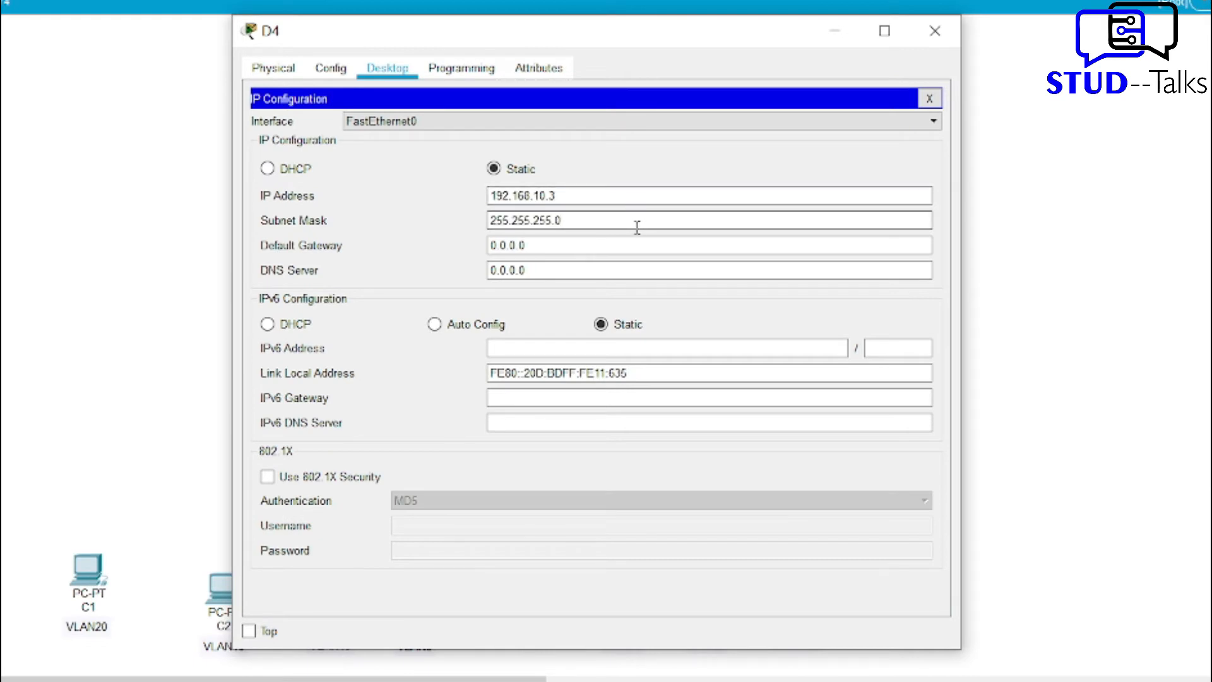
Set PC D4's default gateway to 192.168.10.100 and close its window.
{"action": "key", "text": "BackSpace"}
{"action": "key", "text": "BackSpace"}
{"action": "type", "text": "192.168.10.1"}
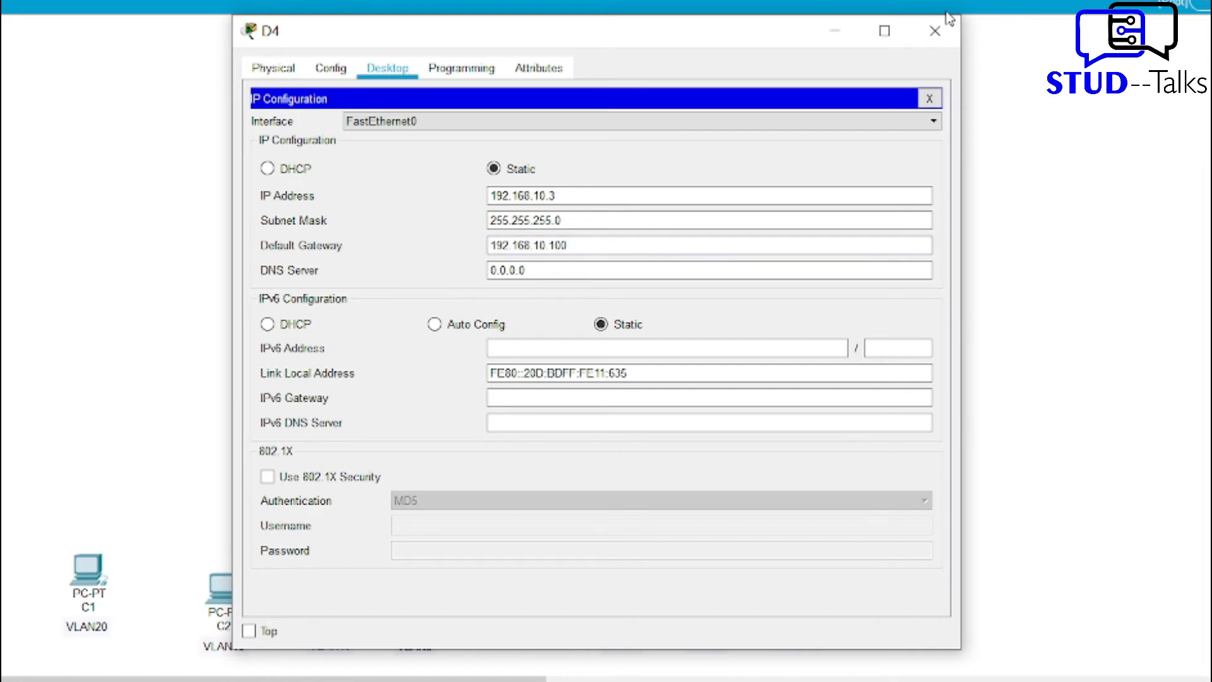
{"action": "left_click", "coordinate": [936, 30]}
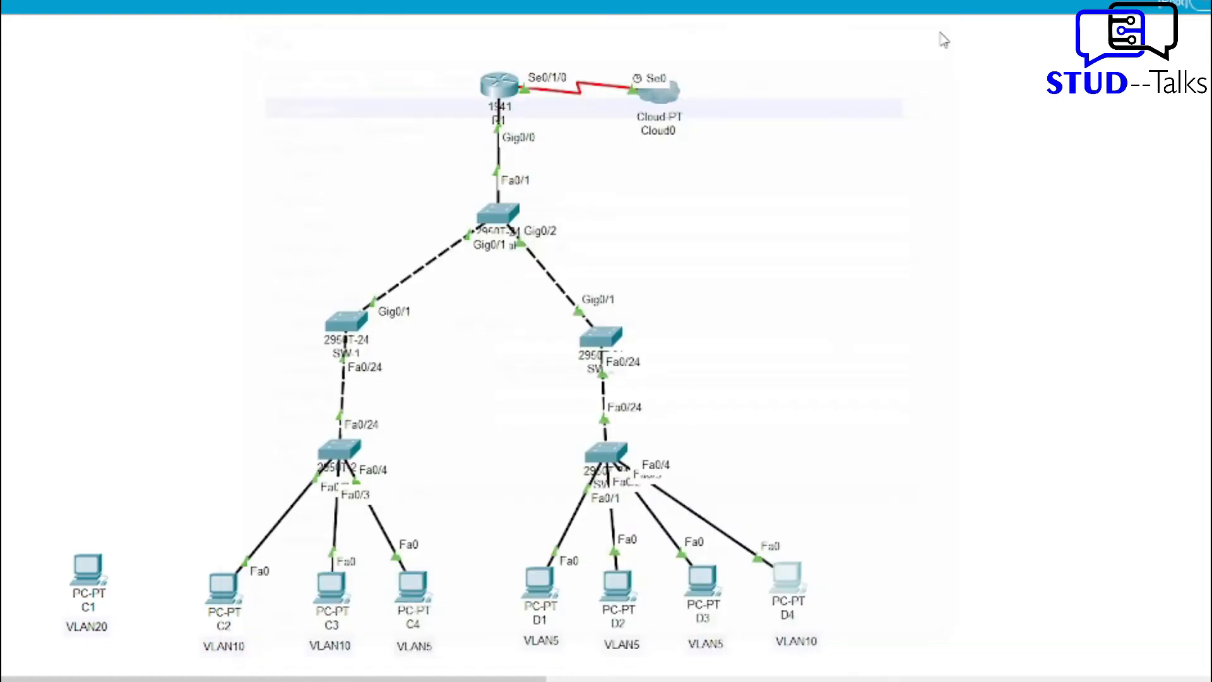
Return router R1 to global configuration and paste the enable secret, console password, ccnasecurity.com domain and local VTY login with the admin account's secret.
{"action": "left_click", "coordinate": [497, 104]}
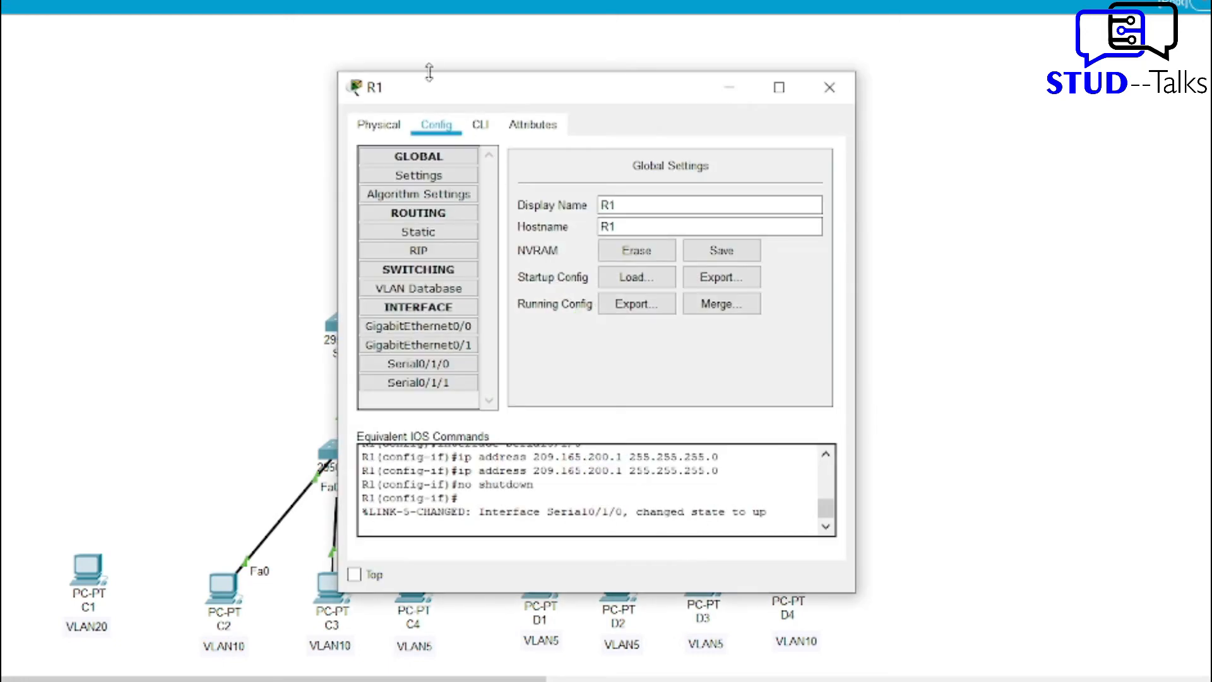
{"action": "left_click", "coordinate": [481, 125]}
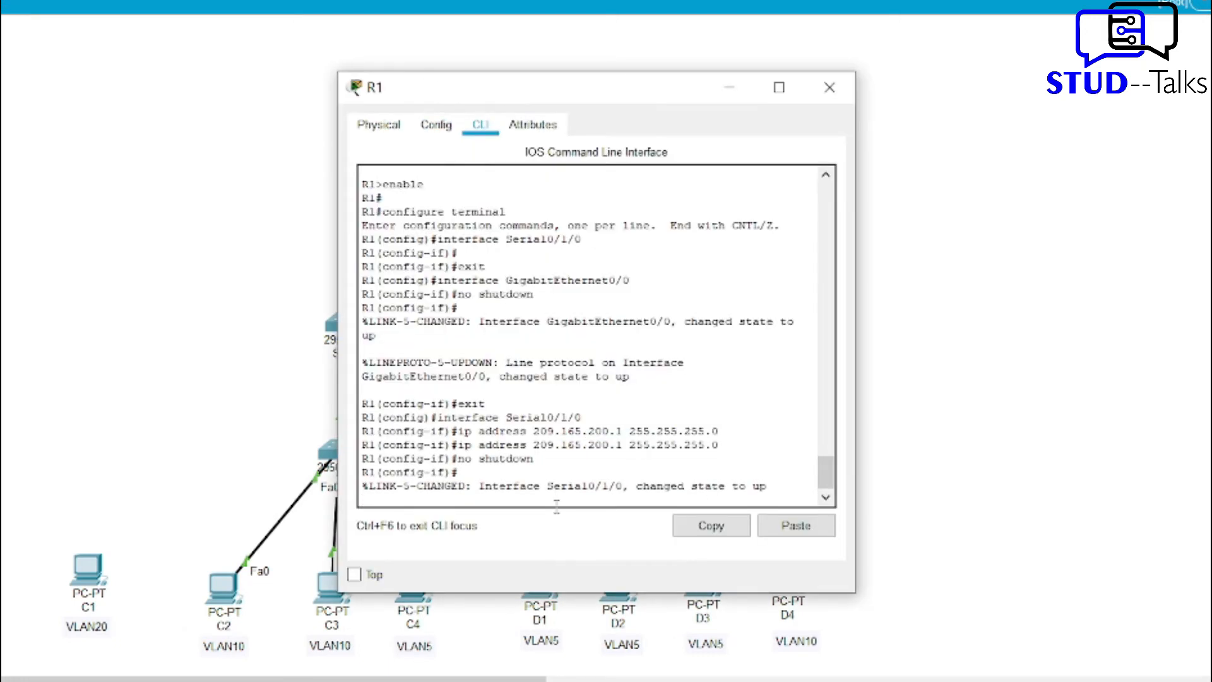
{"action": "key", "text": "Return"}
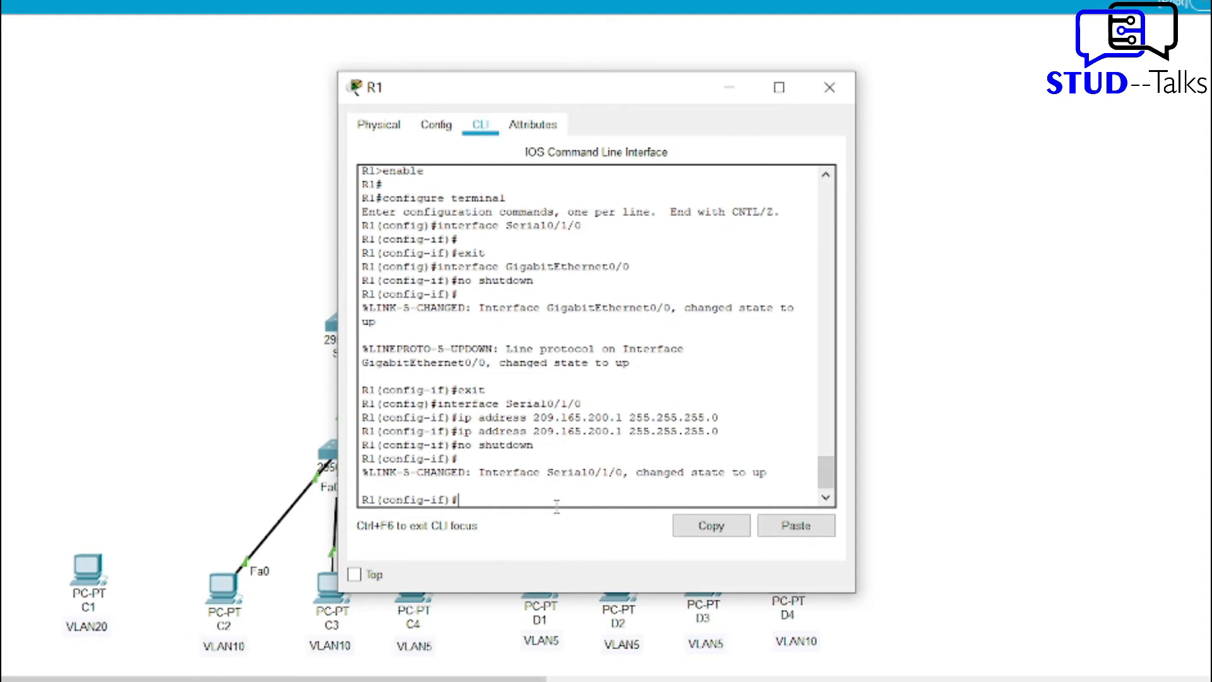
{"action": "key", "text": "Return"}
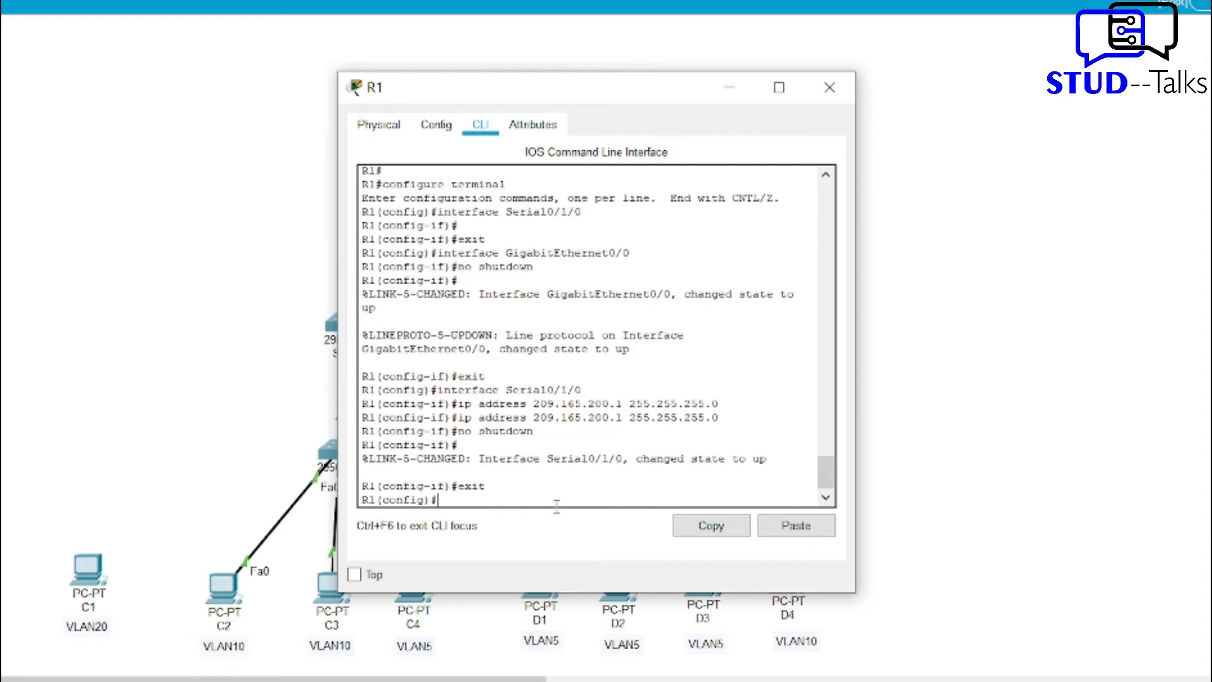
{"action": "left_click", "coordinate": [791, 523]}
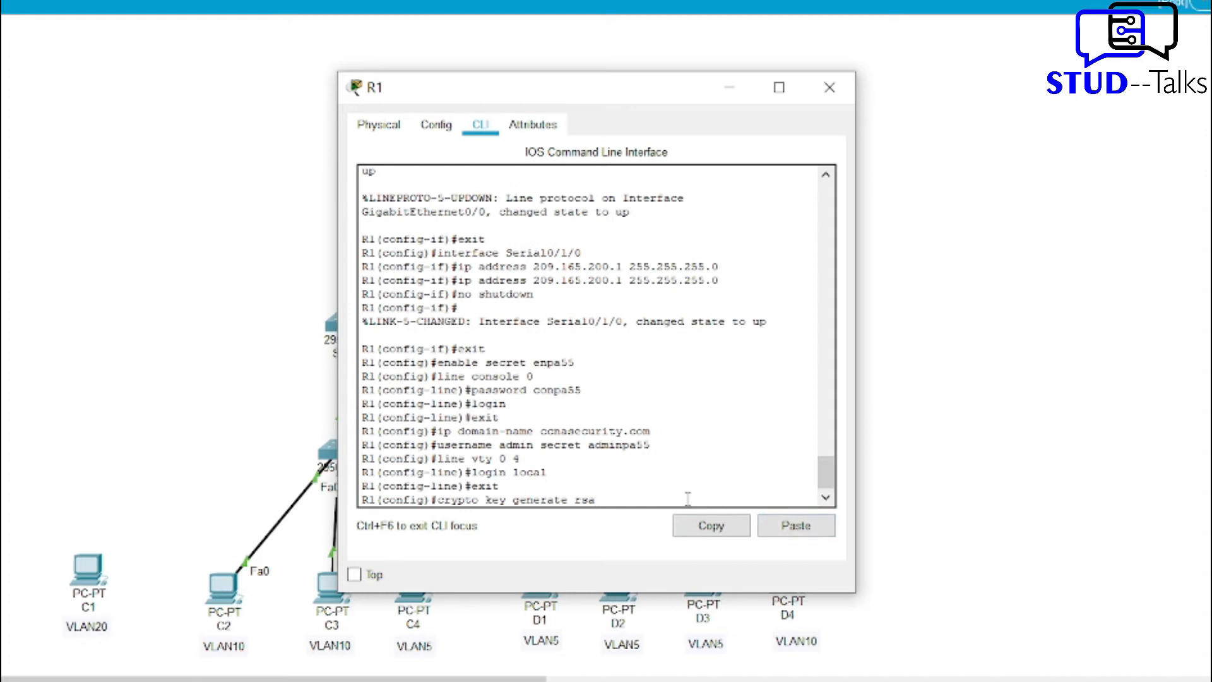
Generate R1's RSA keys with a 1024-bit modulus and minimize its window.
{"action": "key", "text": "Return"}
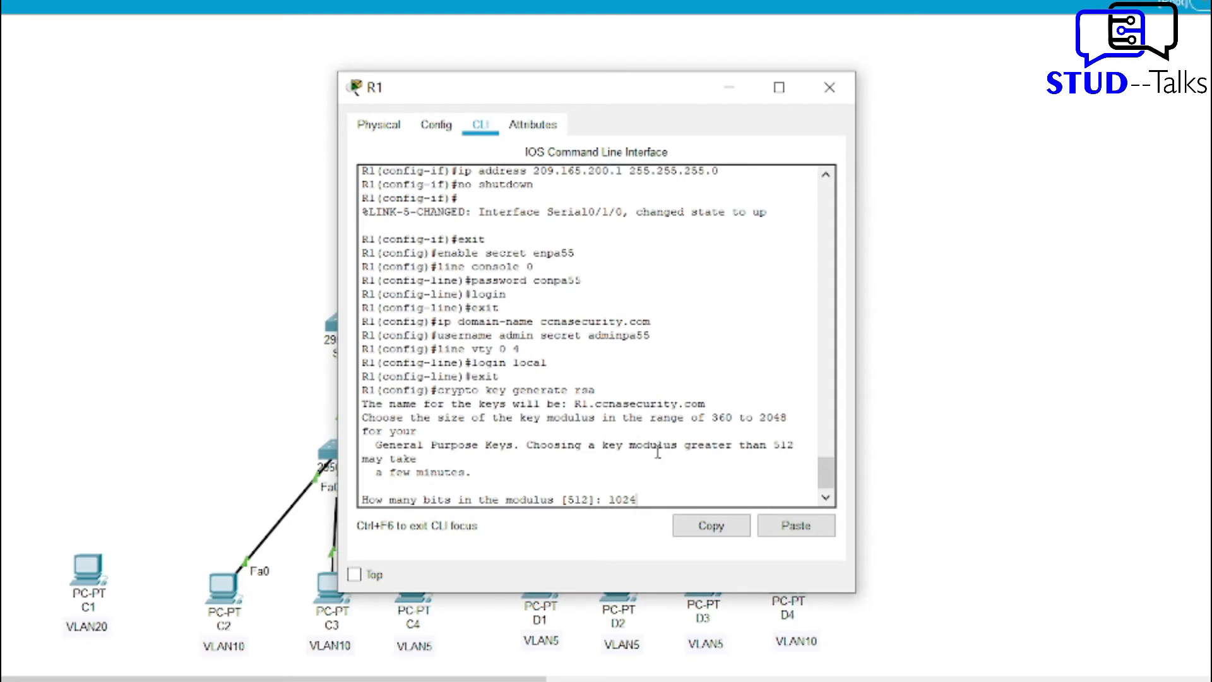
{"action": "key", "text": "Return"}
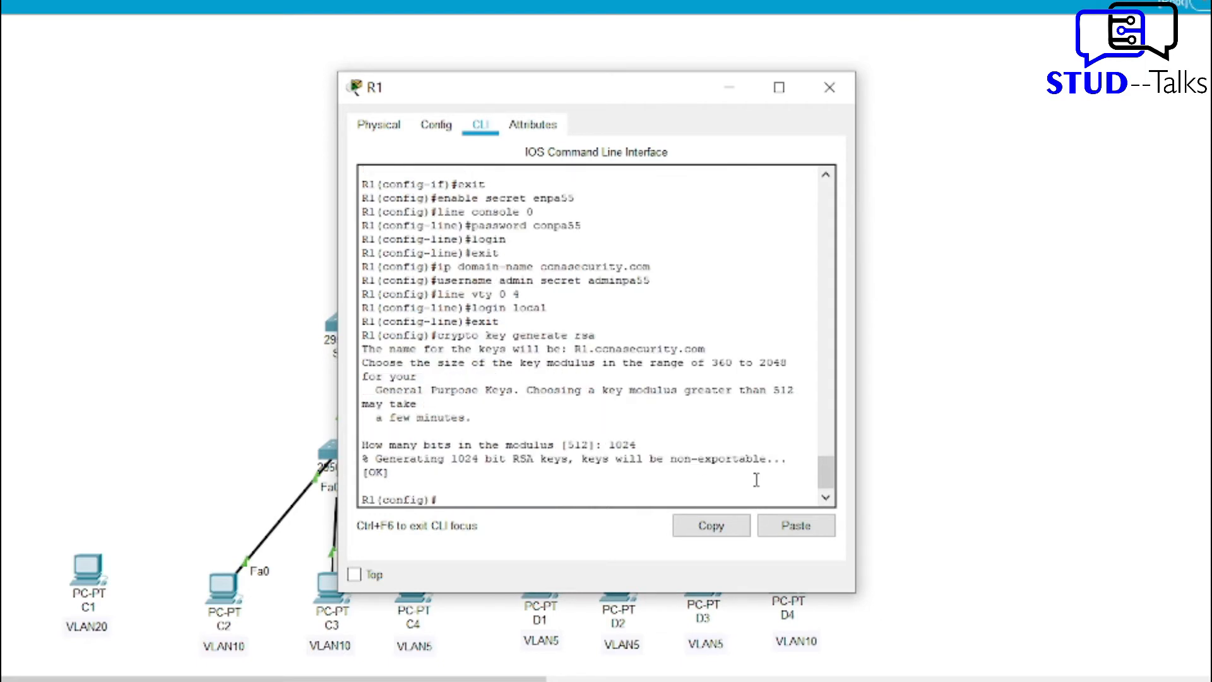
{"action": "left_click", "coordinate": [728, 87]}
In the Central switch's global configuration, paste the enable secret, console password, ccnasecurity.com domain and local VTY login with the admin account's secret.
{"action": "left_click", "coordinate": [497, 216]}
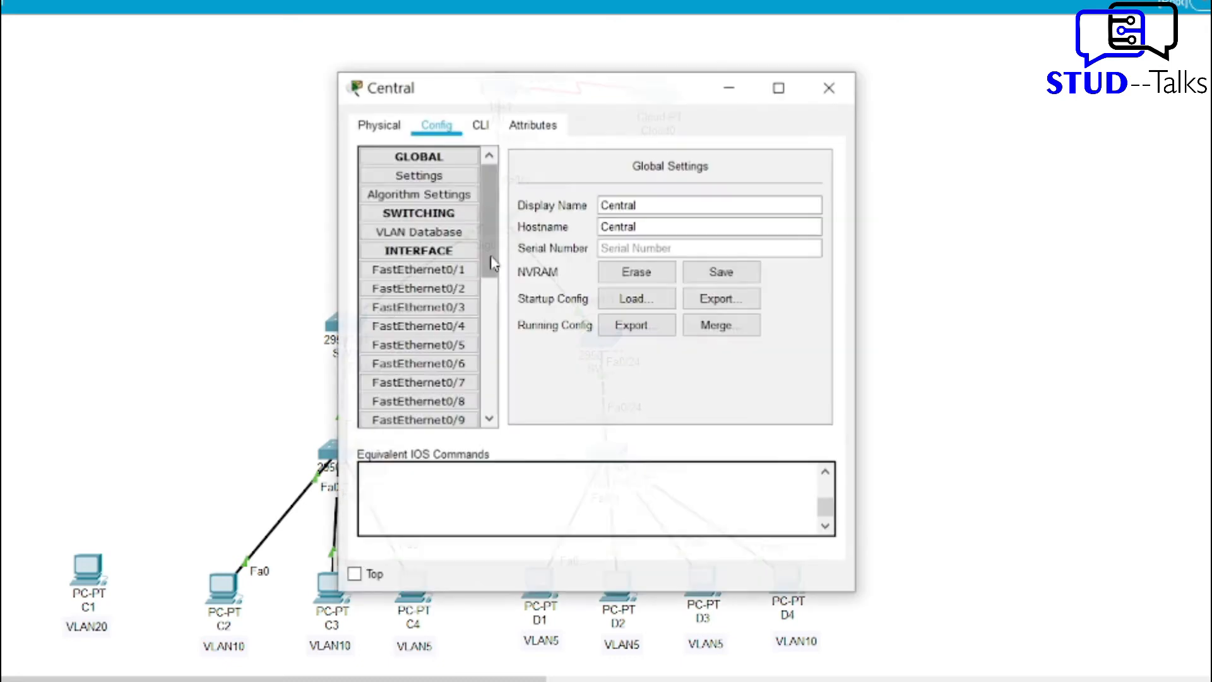
{"action": "left_click", "coordinate": [481, 125]}
{"action": "key", "text": "Return"}
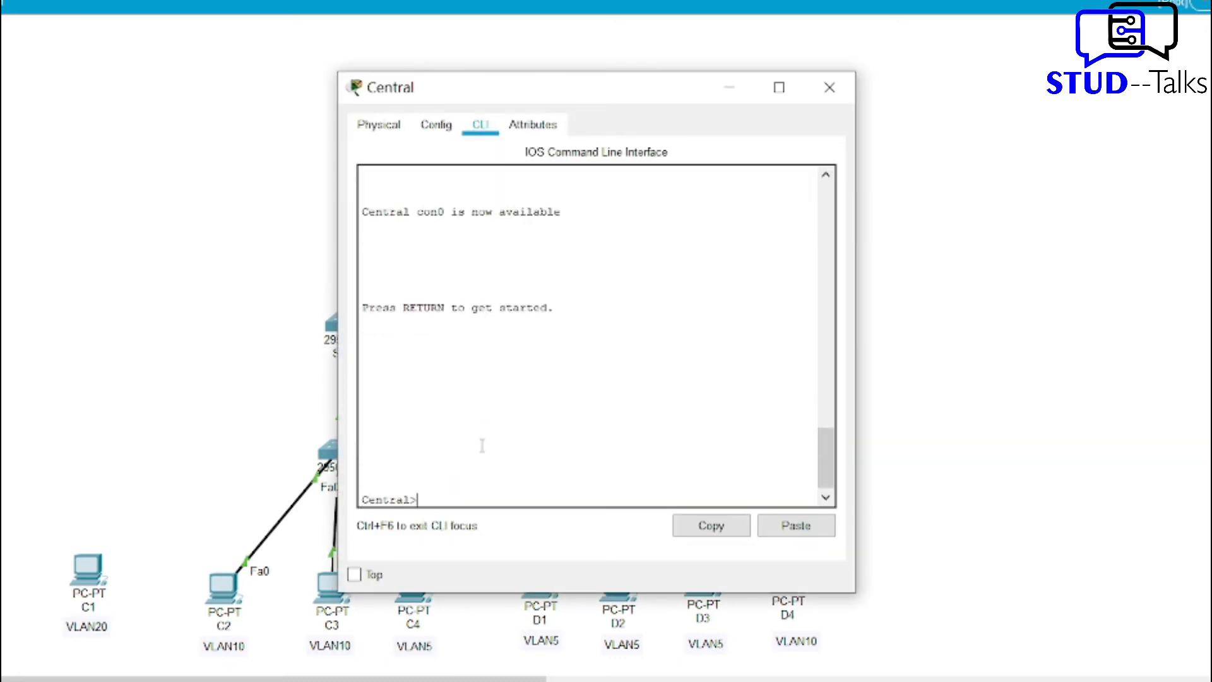
{"action": "type", "text": "en"}
{"action": "key", "text": "Return"}
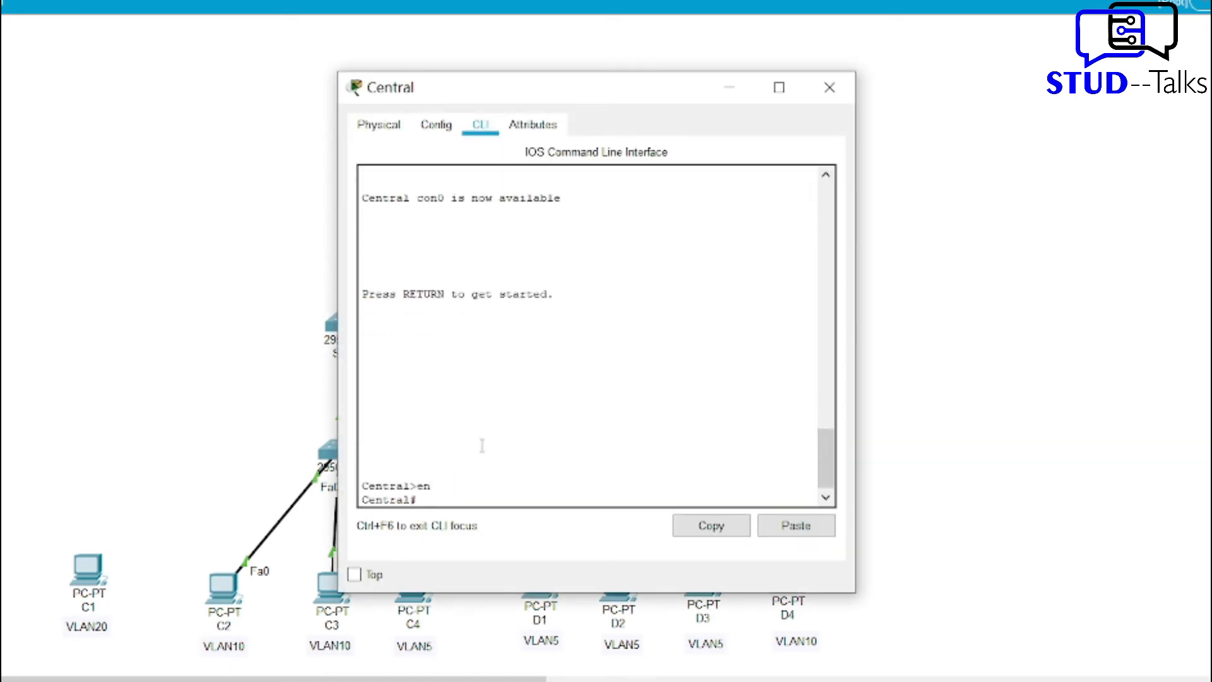
{"action": "type", "text": "conf t"}
{"action": "key", "text": "Return"}
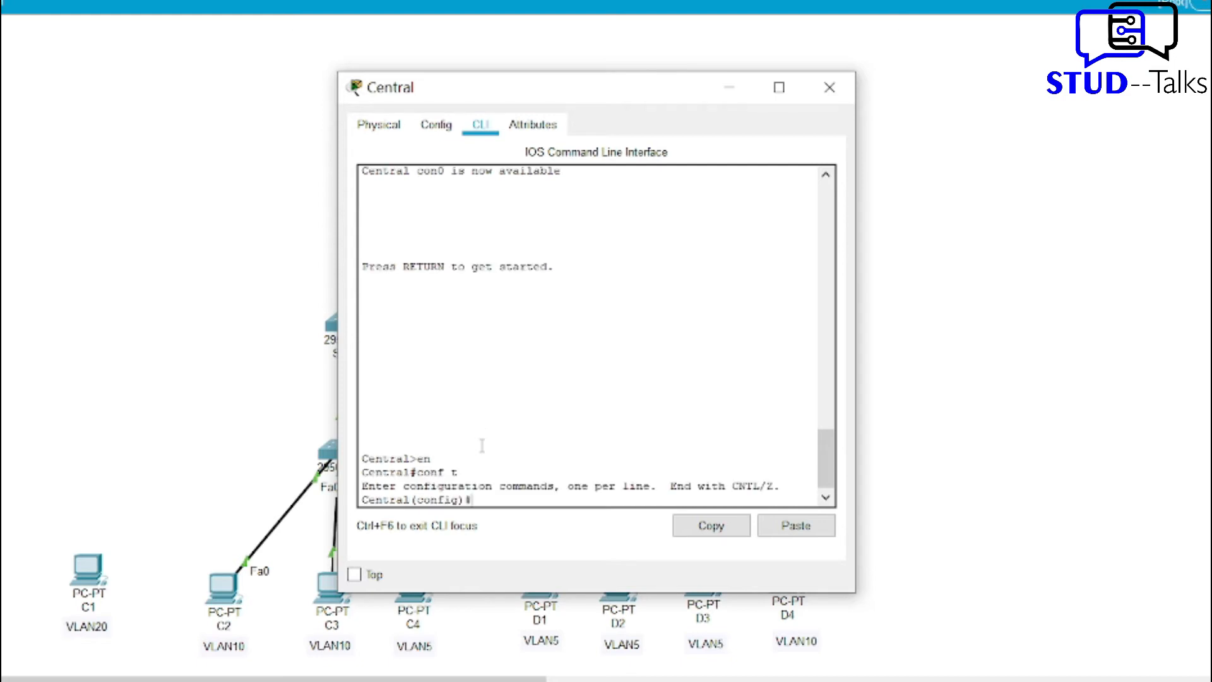
{"action": "left_click", "coordinate": [798, 528]}
Generate the Central switch's RSA keys with a 1024-bit modulus and minimize its window.
{"action": "key", "text": "Return"}
{"action": "type", "text": "1024"}
{"action": "key", "text": "Return"}
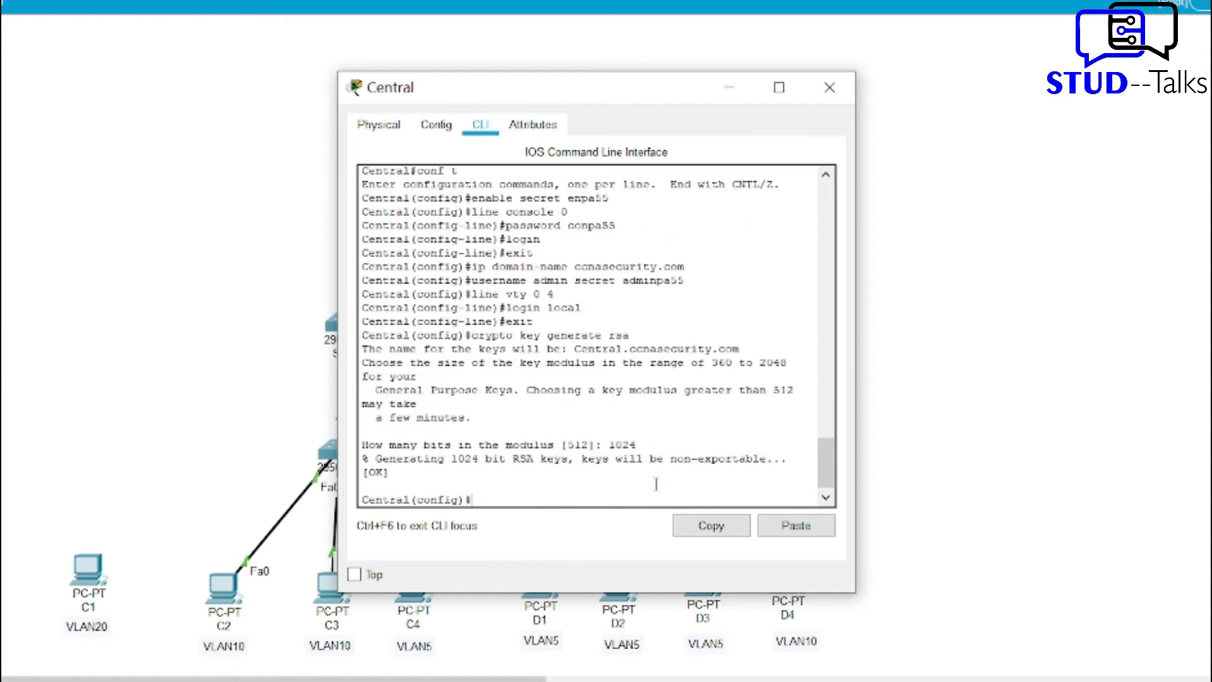
{"action": "left_click", "coordinate": [728, 88]}
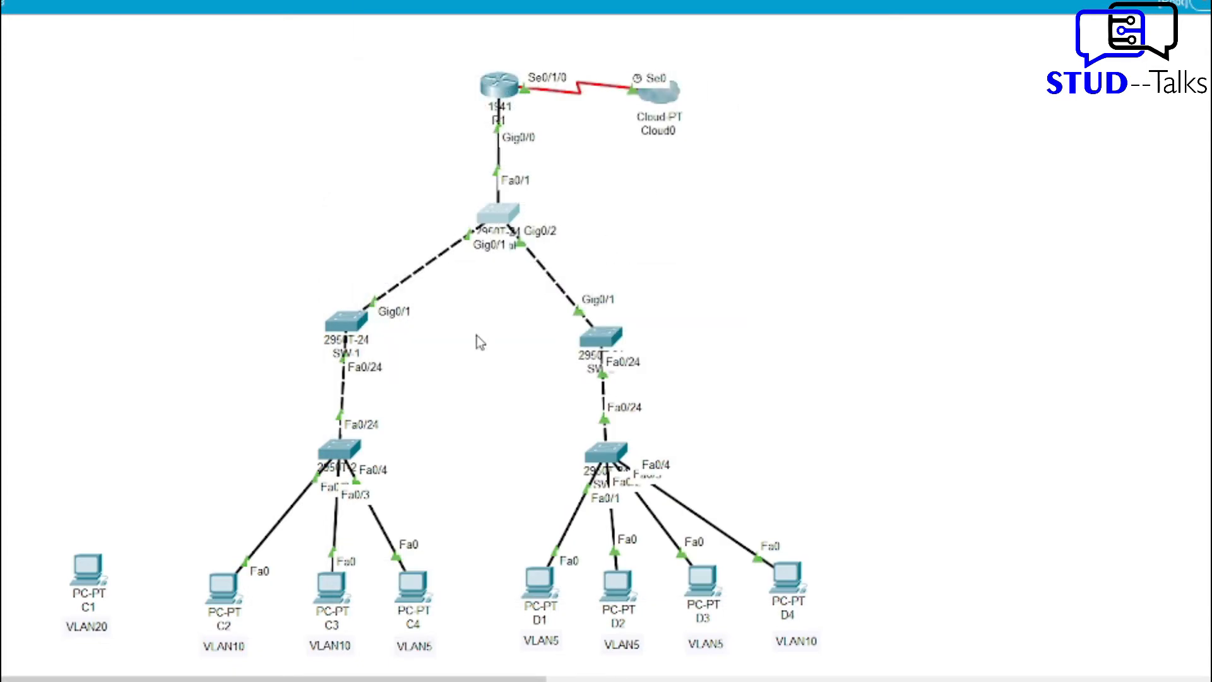
In switch SW-1's global configuration, paste the enable secret, console password, ccnasecurity.com domain and local VTY login with the admin account's secret.
{"action": "left_click", "coordinate": [346, 322]}
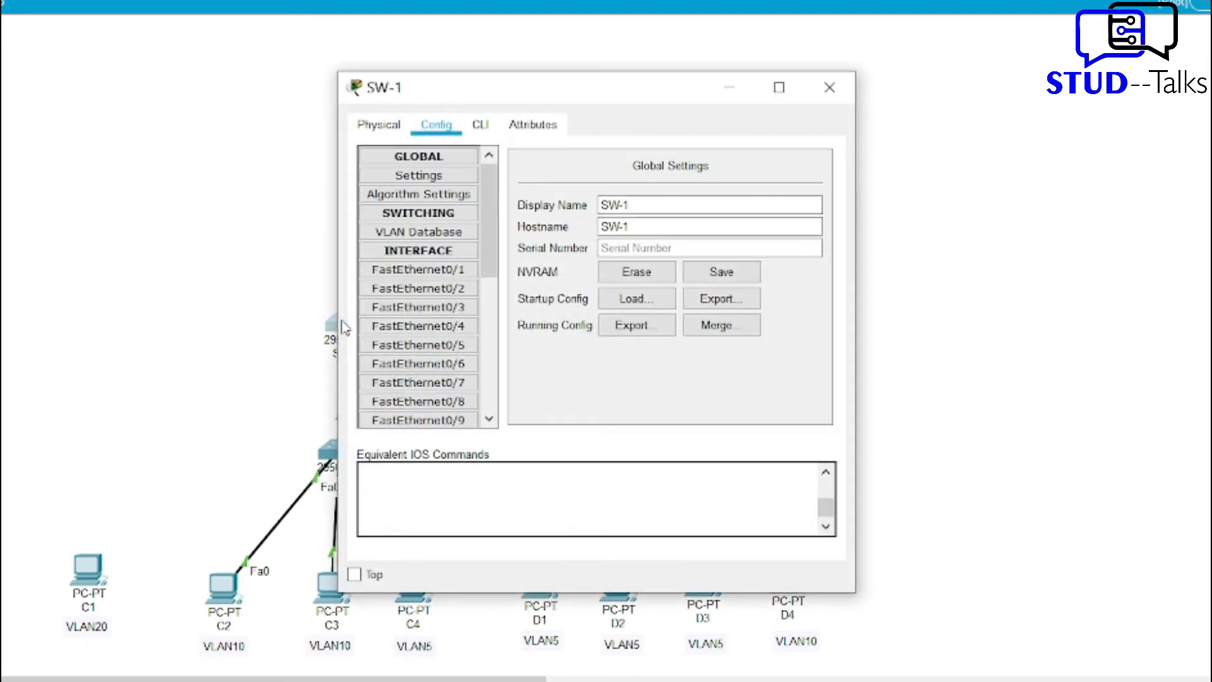
{"action": "left_click", "coordinate": [482, 125]}
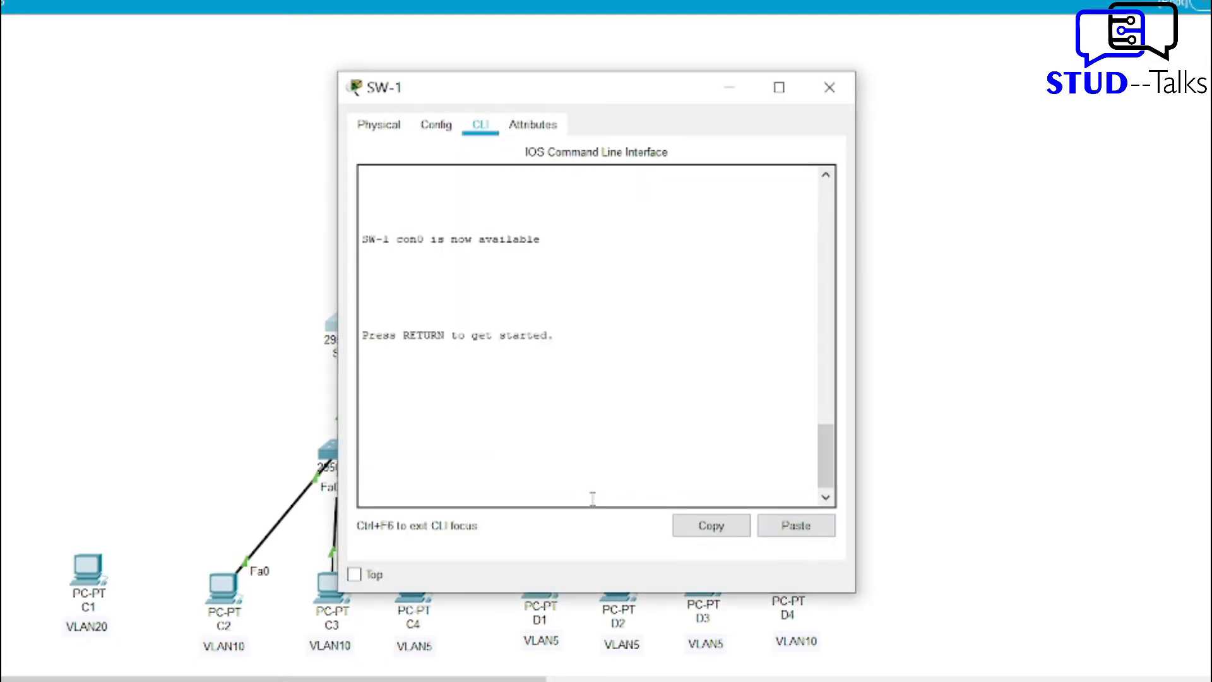
{"action": "key", "text": "Return"}
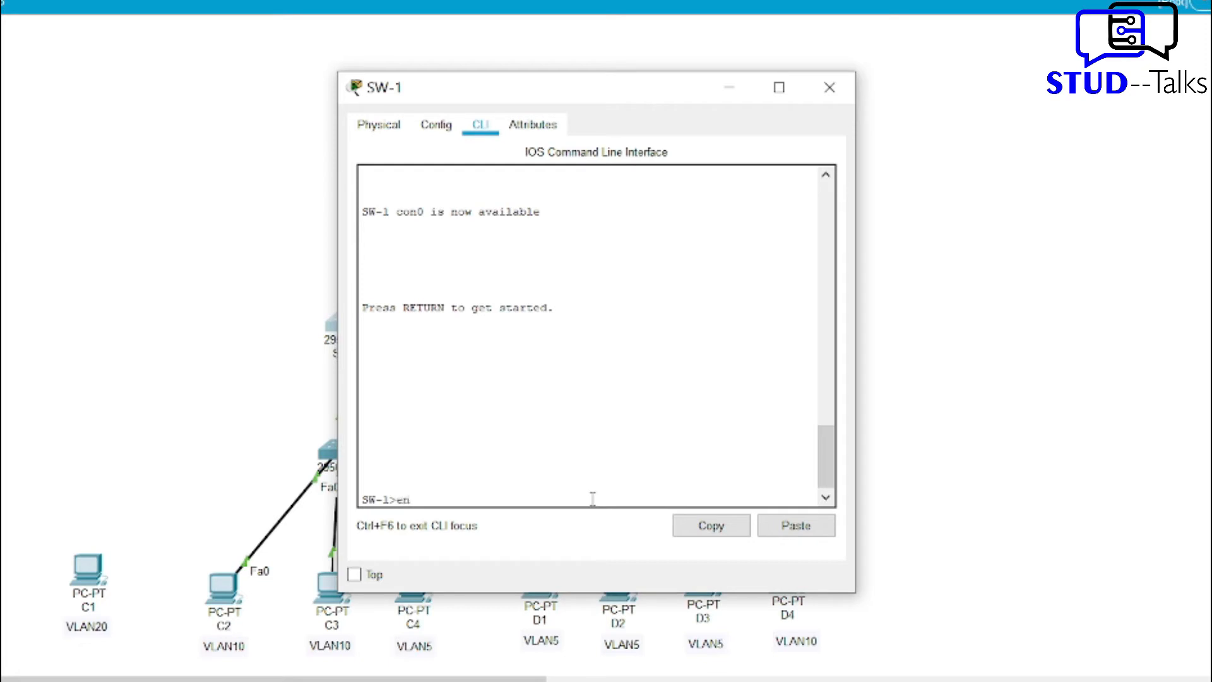
{"action": "type", "text": "en"}
{"action": "key", "text": "Return"}
{"action": "type", "text": "conf"}
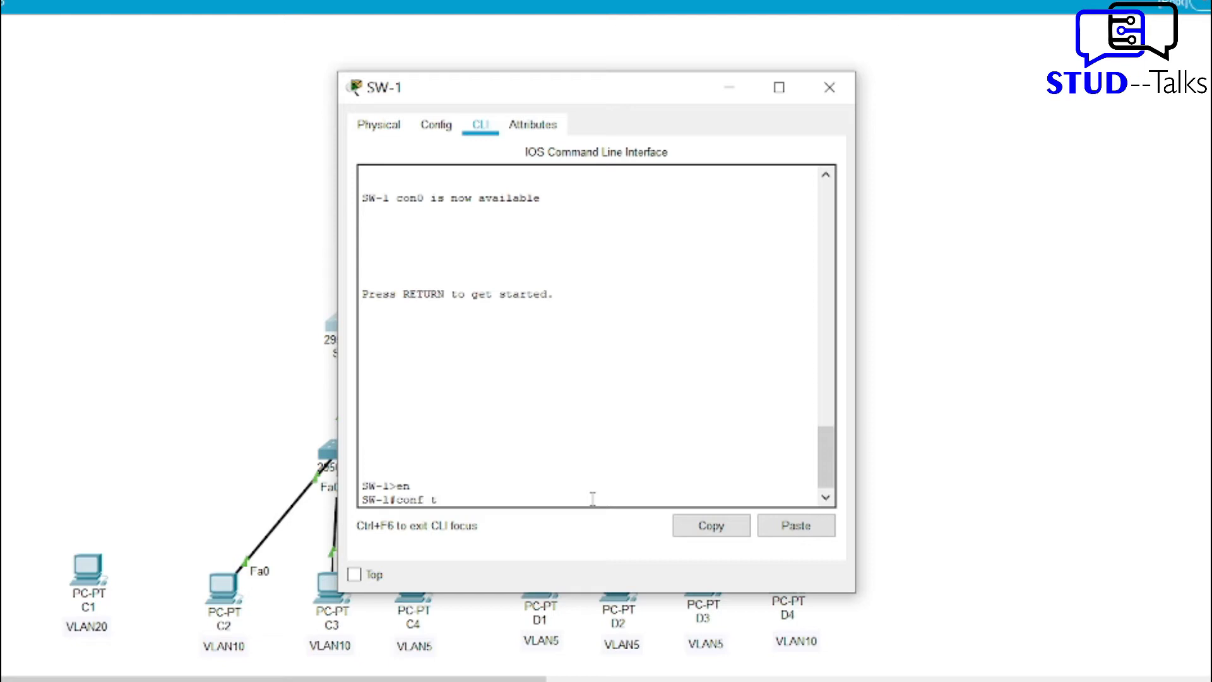
{"action": "type", "text": " t"}
{"action": "key", "text": "Return"}
{"action": "left_click", "coordinate": [796, 525]}
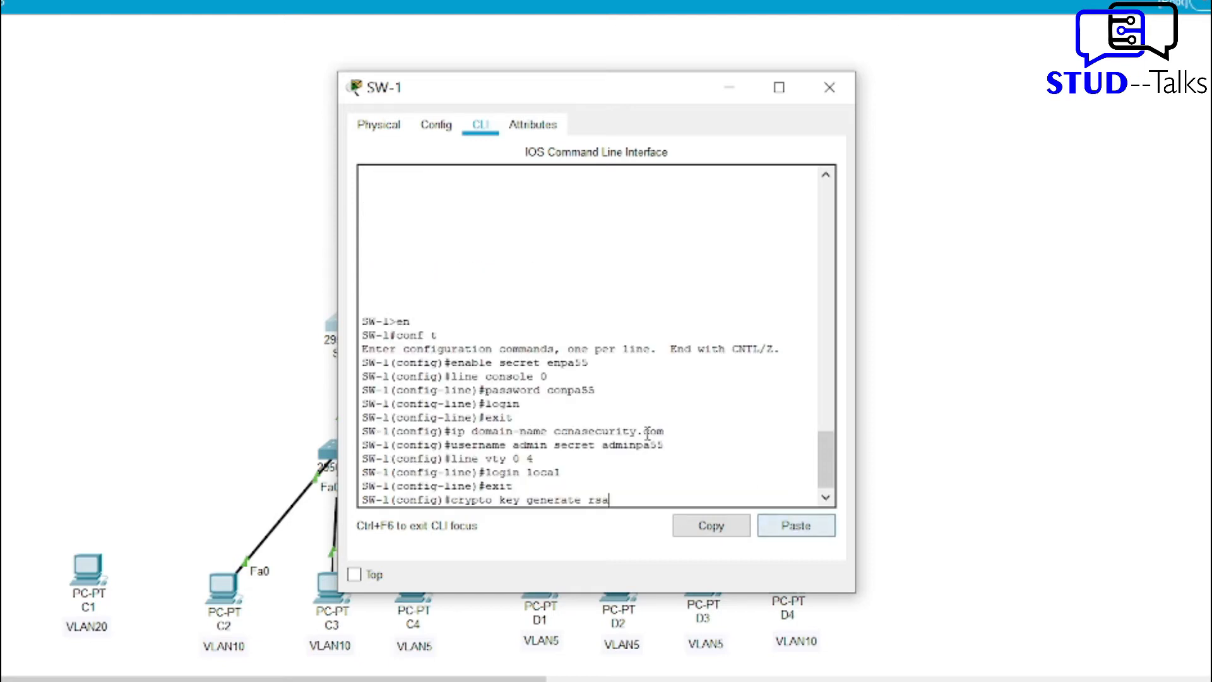
Generate SW-1's RSA keys with a 1024-bit modulus and minimize its window.
{"action": "key", "text": "Return"}
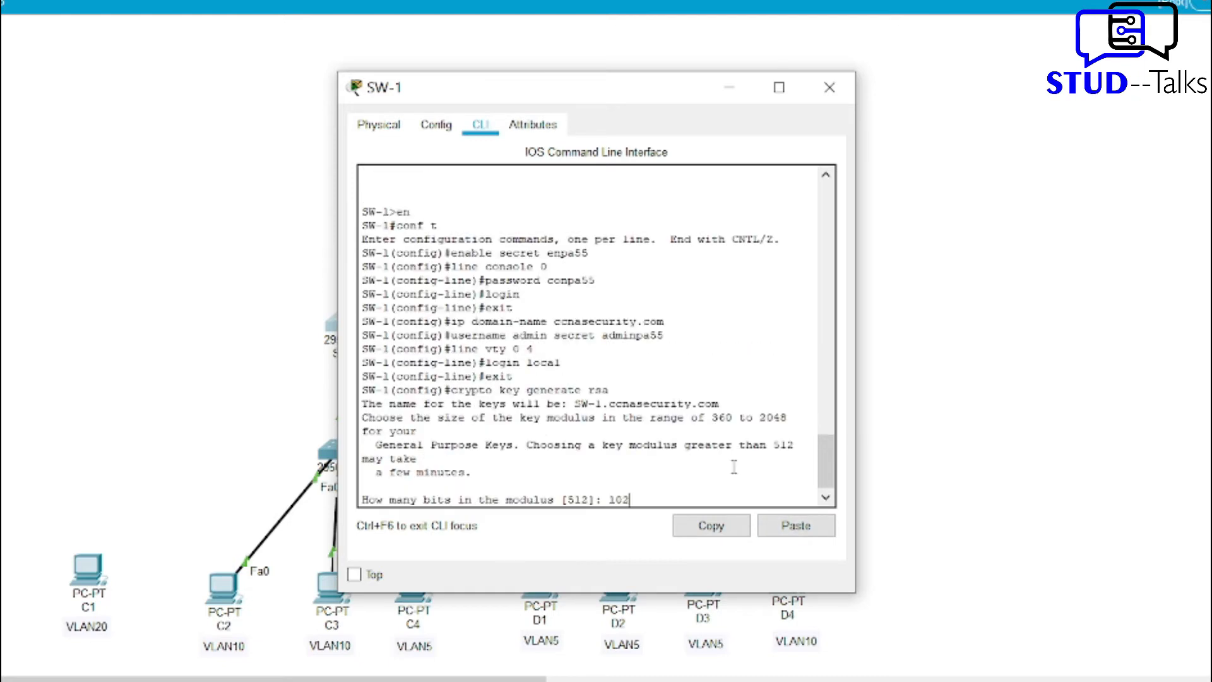
{"action": "type", "text": "1024"}
{"action": "key", "text": "Return"}
{"action": "left_click", "coordinate": [730, 87]}
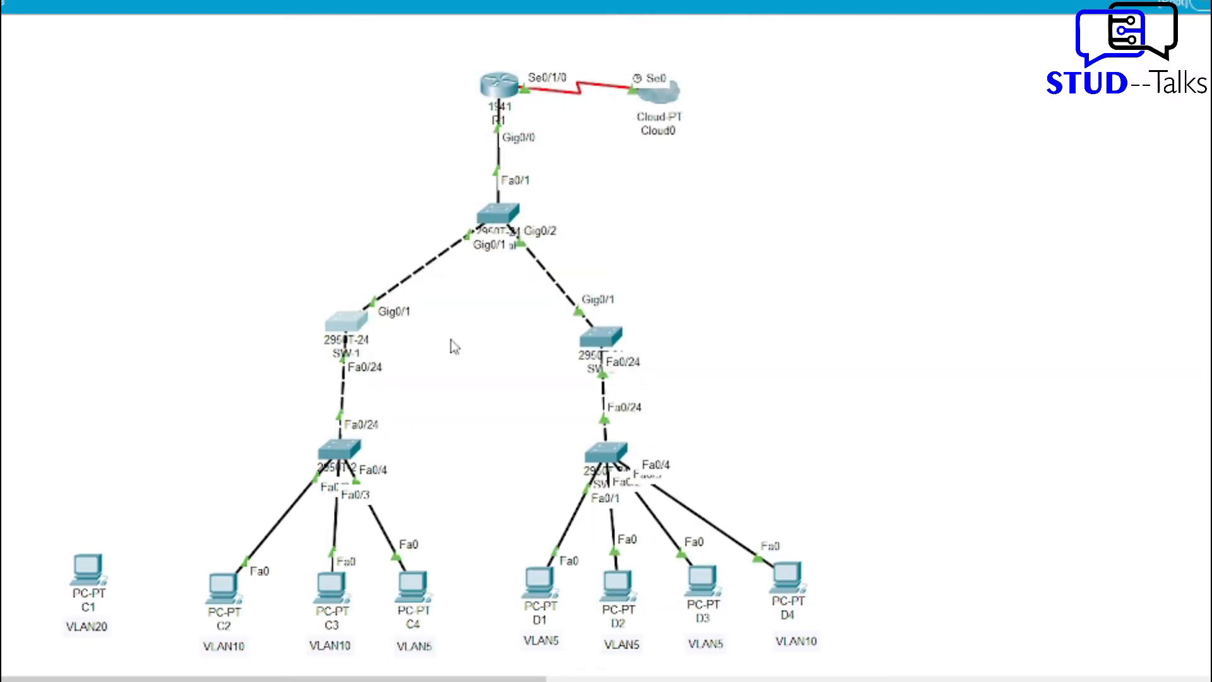
In switch SW-2's global configuration, paste the enable secret, console password, ccnasecurity.com domain and admin account settings, and generate 1024-bit RSA keys.
{"action": "left_click", "coordinate": [600, 344]}
{"action": "left_click", "coordinate": [480, 125]}
{"action": "key", "text": "Return"}
{"action": "type", "text": "en"}
{"action": "key", "text": "Return"}
{"action": "type", "text": "conf"}
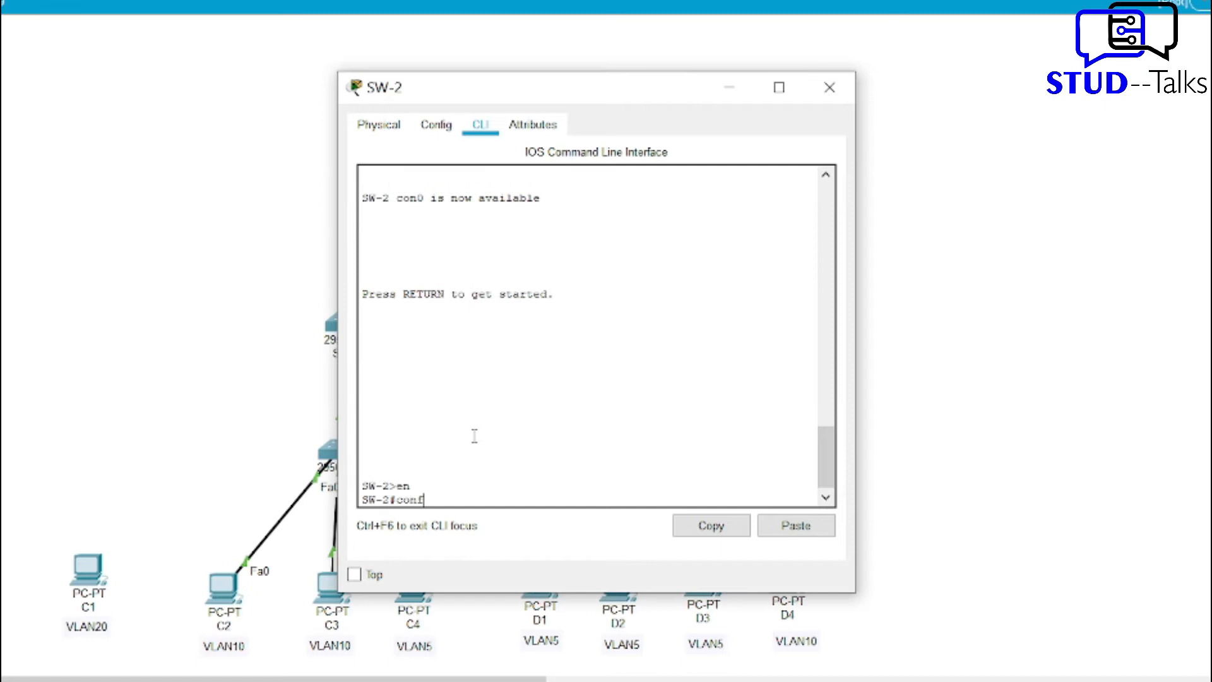
{"action": "type", "text": " t"}
{"action": "key", "text": "Return"}
{"action": "left_click", "coordinate": [796, 526]}
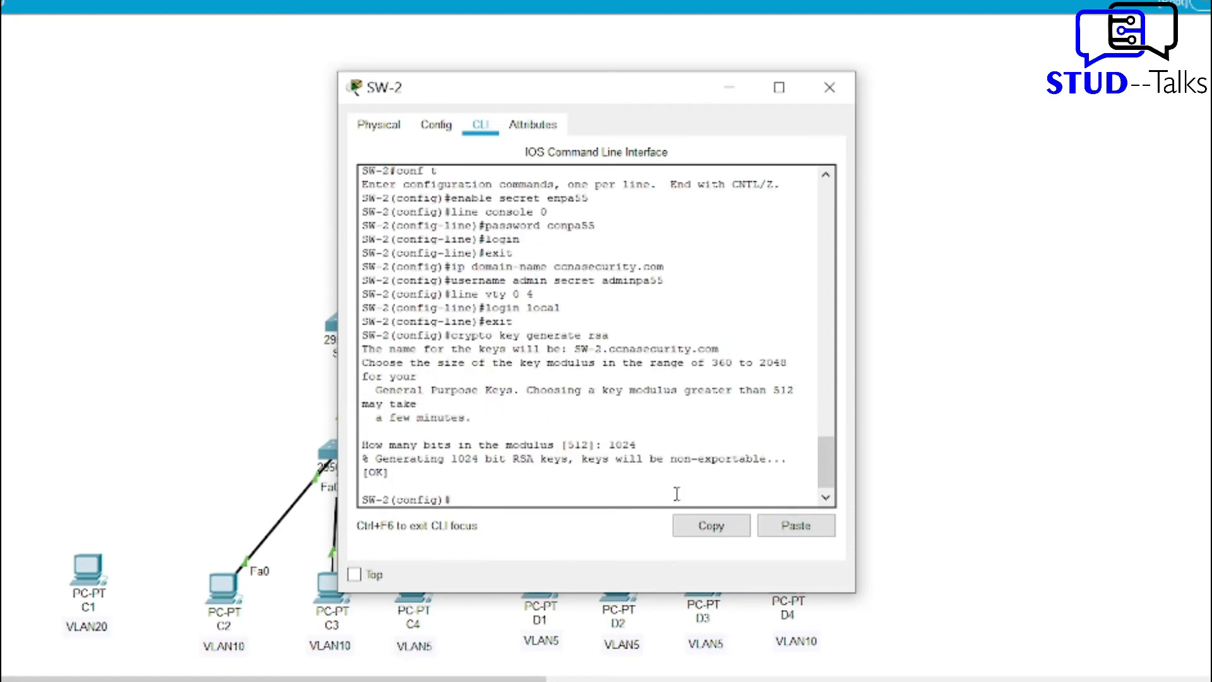
{"action": "left_click", "coordinate": [741, 94]}
In switch SWA's global configuration, paste the enable secret, console password, ccnasecurity.com domain and local VTY login with the admin account's secret.
{"action": "left_click", "coordinate": [340, 454]}
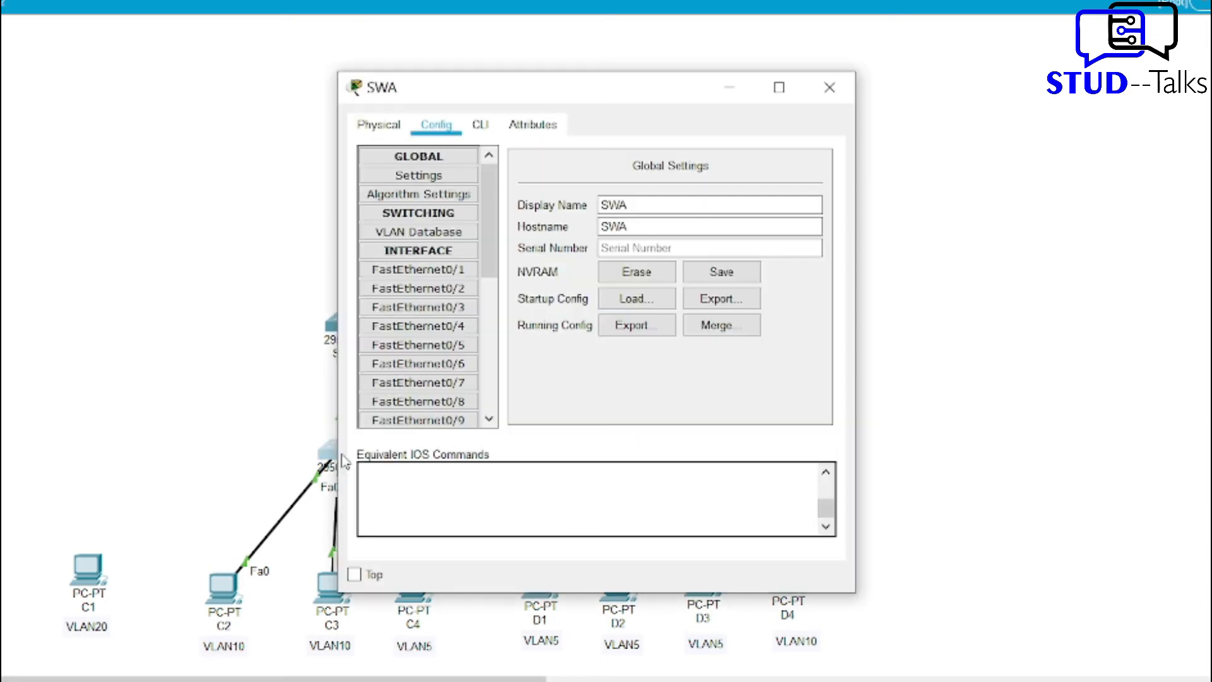
{"action": "left_click", "coordinate": [480, 125]}
{"action": "key", "text": "Return"}
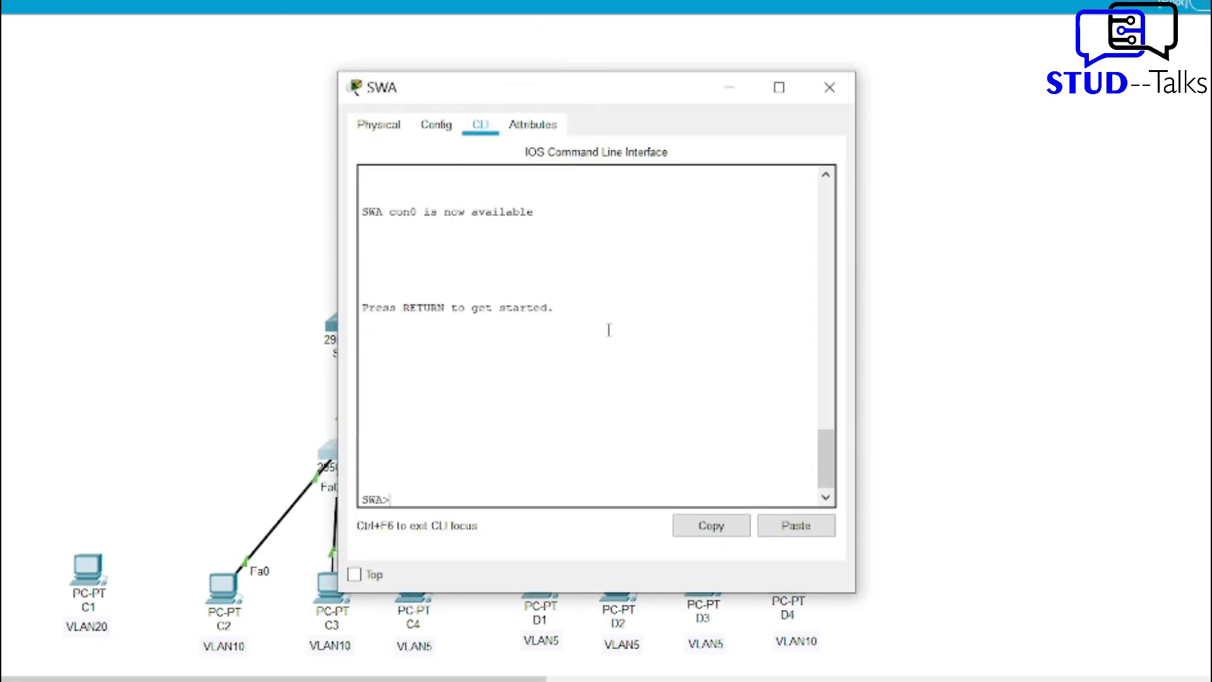
{"action": "type", "text": "en"}
{"action": "key", "text": "Return"}
{"action": "type", "text": "conf "}
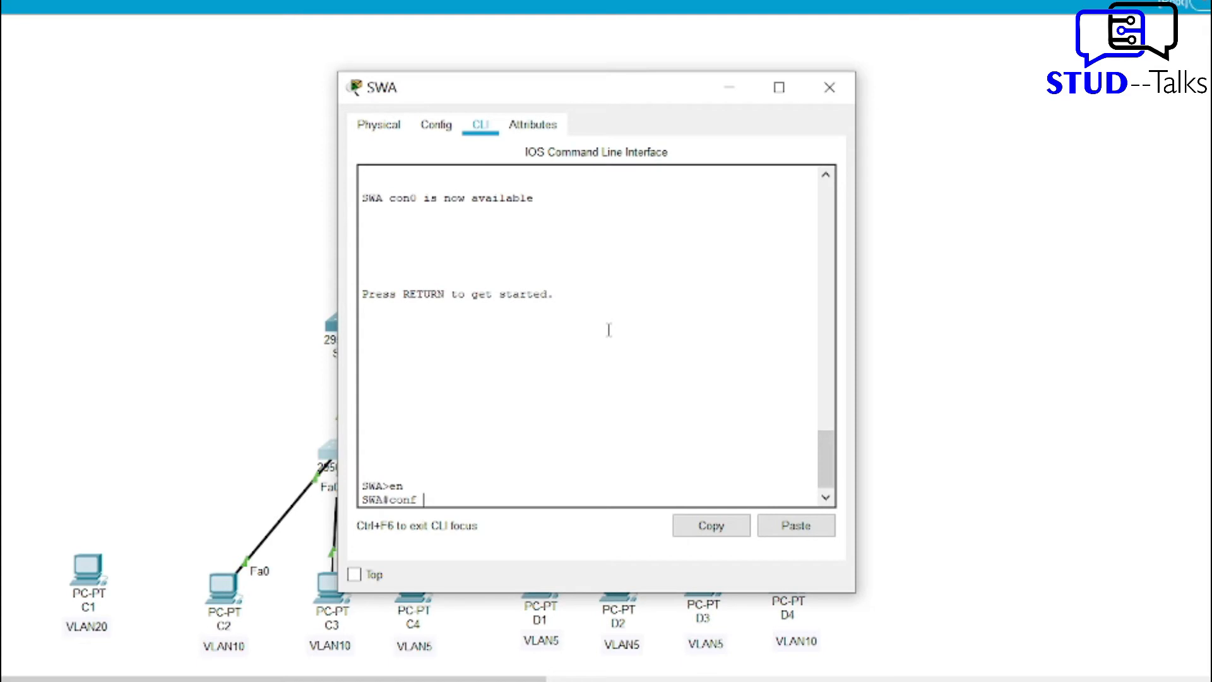
{"action": "type", "text": "t"}
{"action": "key", "text": "Return"}
{"action": "left_click", "coordinate": [795, 525]}
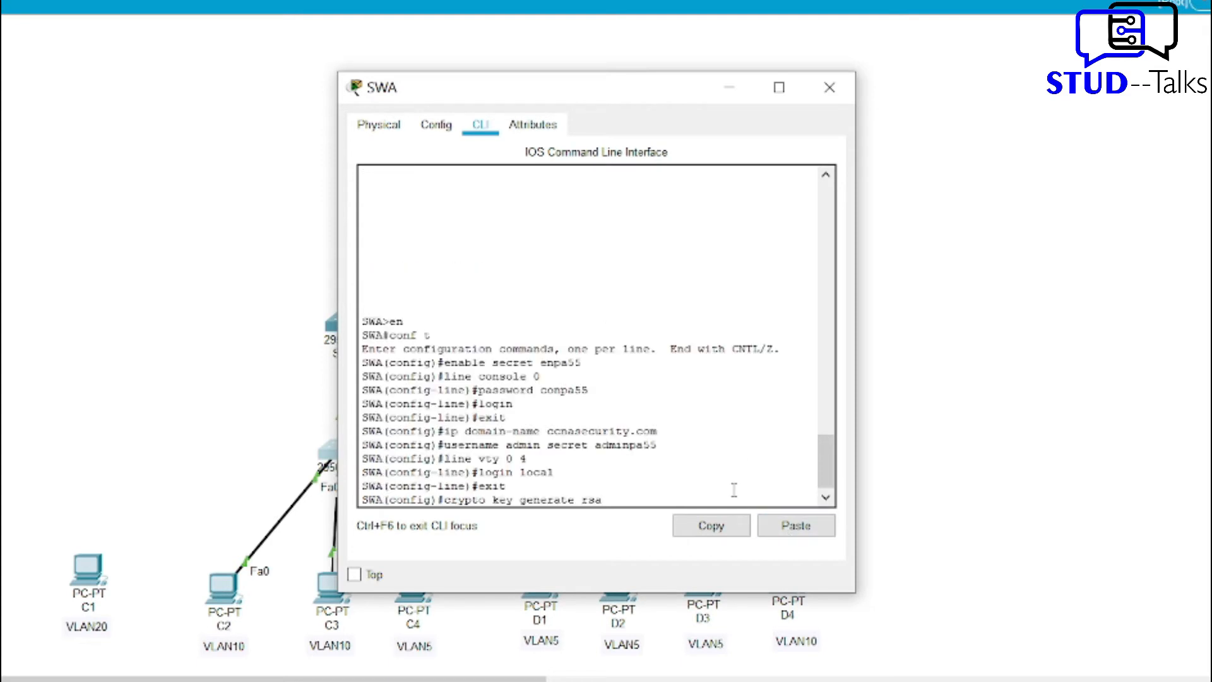
Generate SWA's RSA keys with a 1024-bit modulus and minimize its window.
{"action": "key", "text": "Return"}
{"action": "type", "text": "1024"}
{"action": "key", "text": "Return"}
{"action": "left_click", "coordinate": [730, 87]}
In switch SWB's global configuration, paste the enable secret, console password, ccnasecurity.com domain and local admin login settings, and generate 1024-bit RSA keys.
{"action": "left_click", "coordinate": [605, 451]}
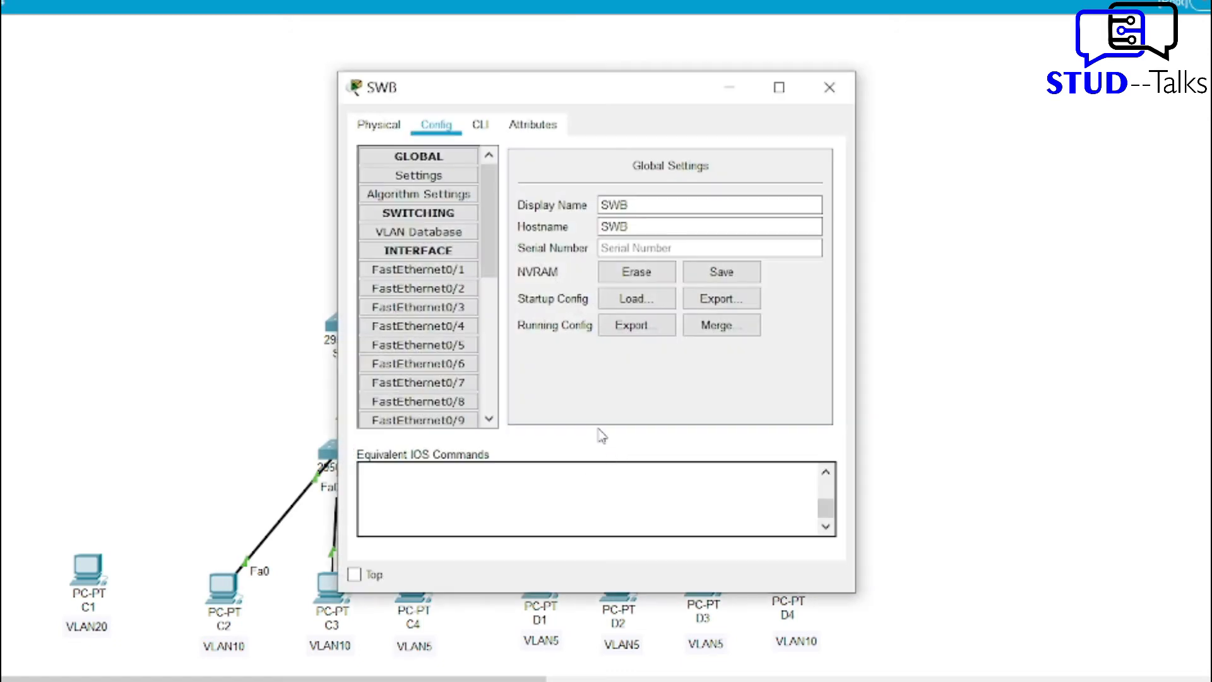
{"action": "left_click", "coordinate": [487, 127]}
{"action": "key", "text": "Return"}
{"action": "type", "text": "en"}
{"action": "key", "text": "Return"}
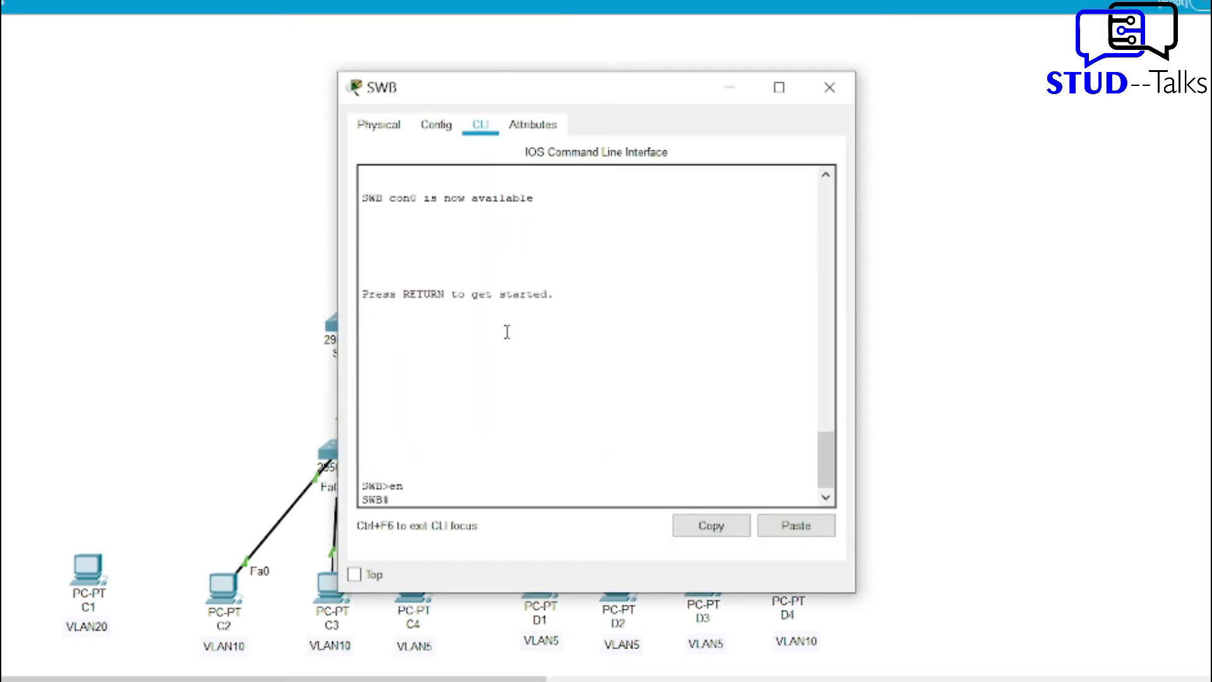
{"action": "type", "text": "conf t"}
{"action": "key", "text": "Return"}
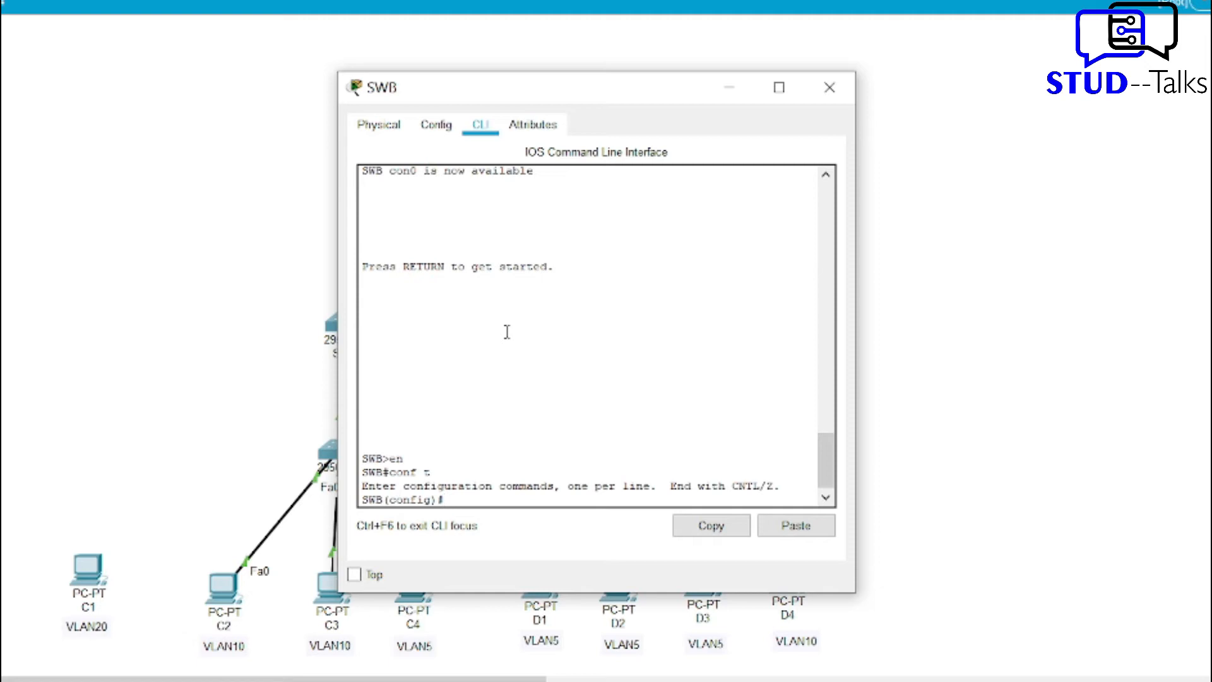
{"action": "left_click", "coordinate": [814, 525]}
{"action": "type", "text": "1024"}
{"action": "key", "text": "Return"}
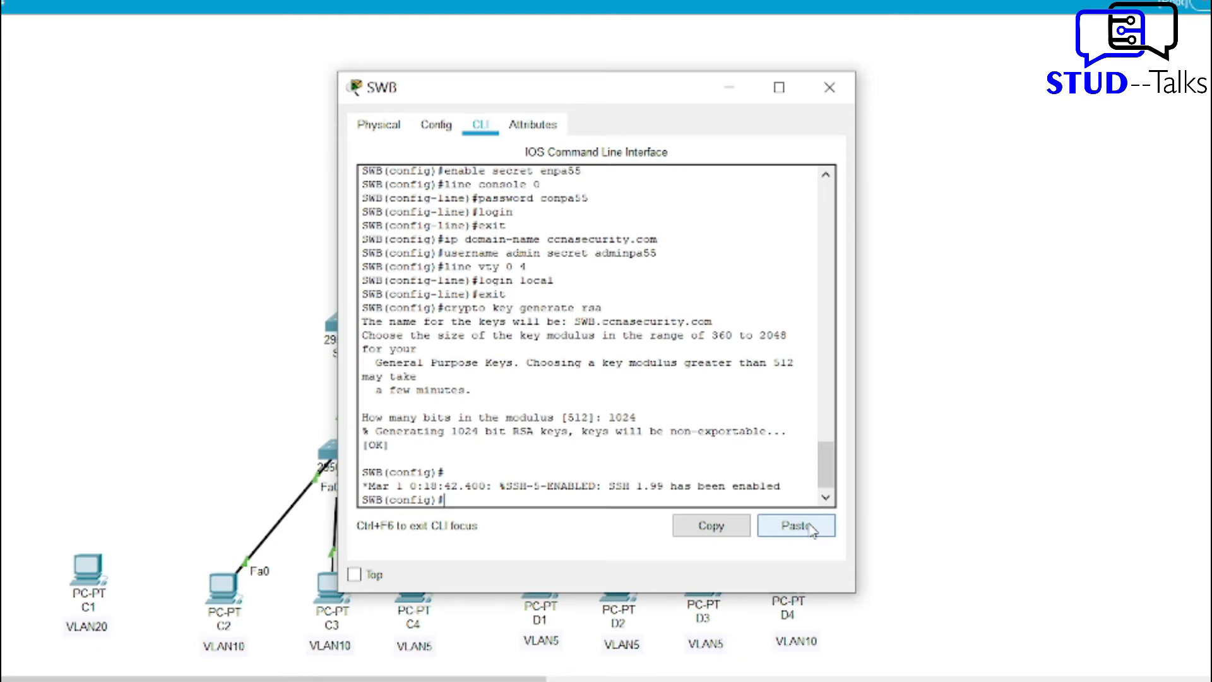
{"action": "left_click", "coordinate": [731, 90]}
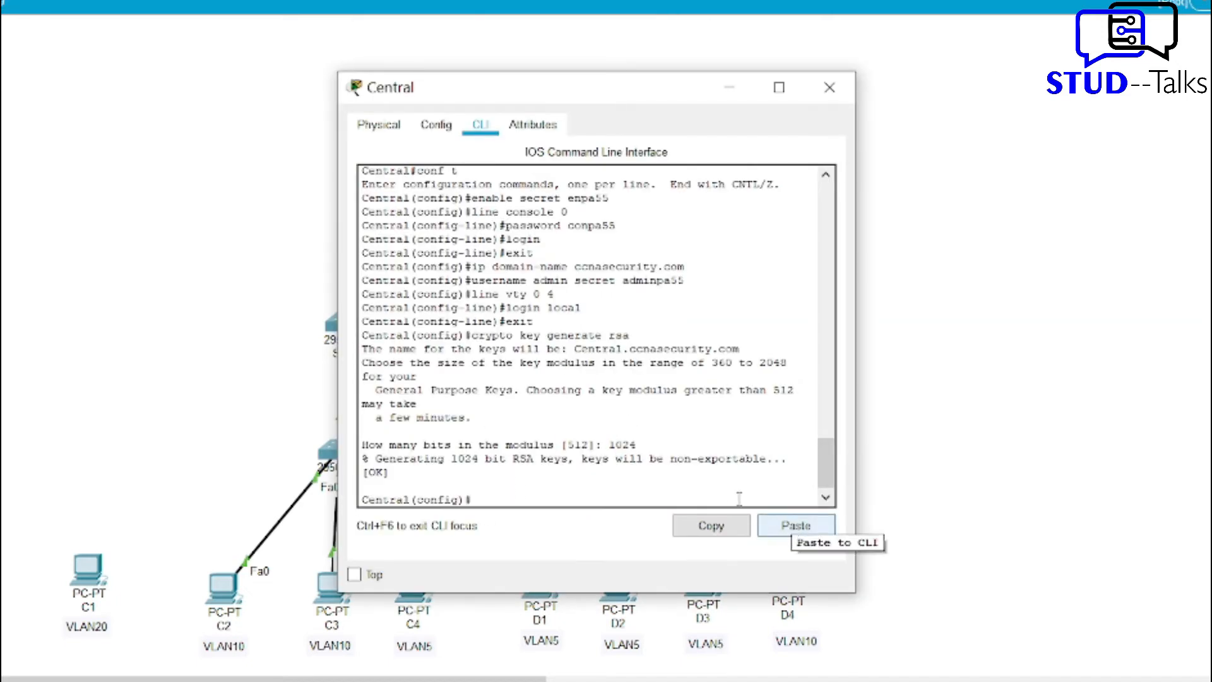
Exit global configuration on switch Central and list its VLANs with show vlan brief.
{"action": "type", "text": "it"}
{"action": "key", "text": "Return"}
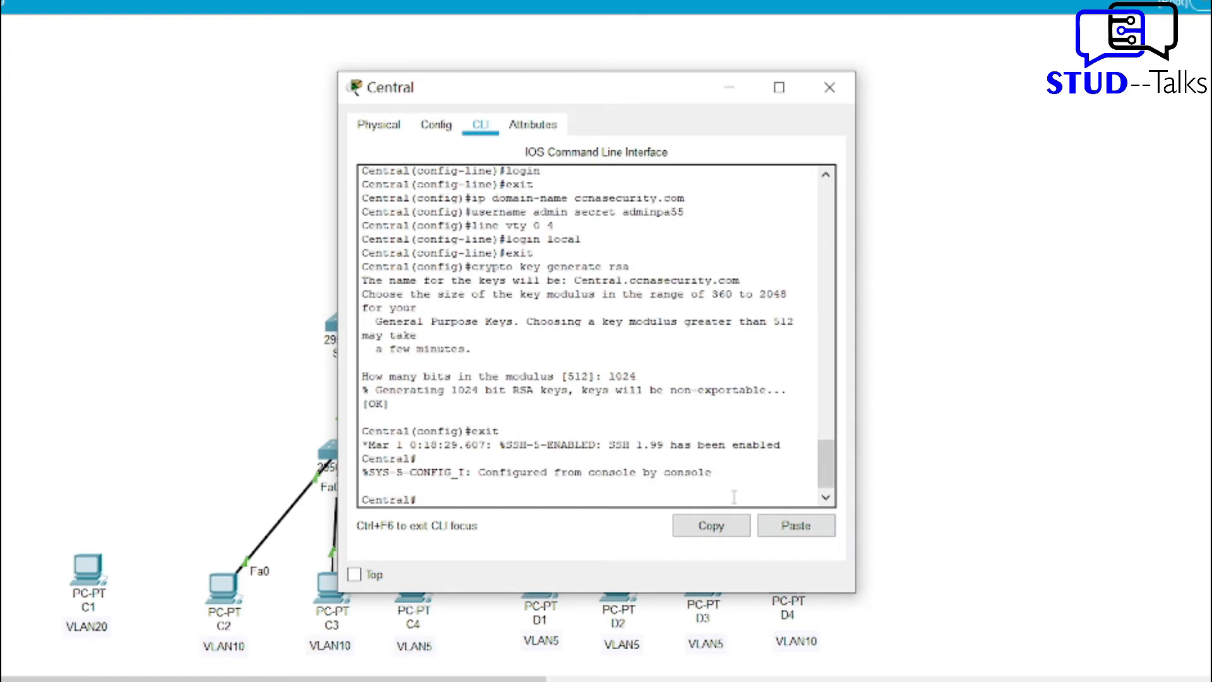
{"action": "left_click", "coordinate": [785, 534]}
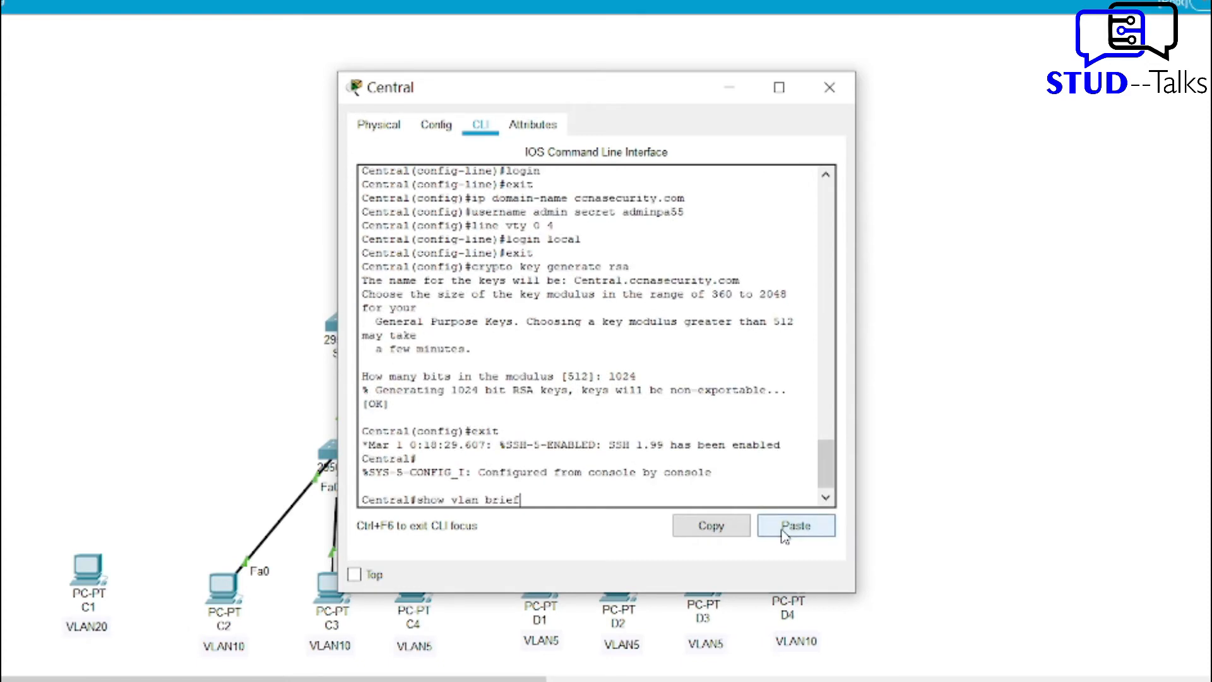
{"action": "key", "text": "Return"}
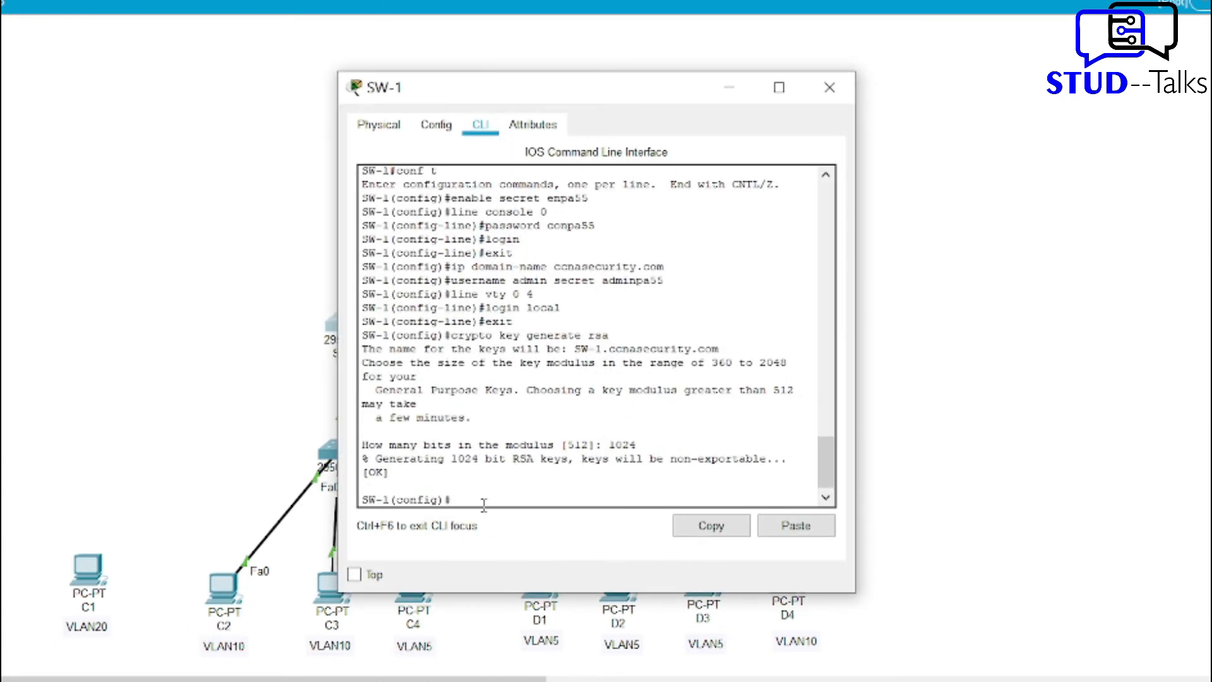
Exit global configuration on switch SW-1, list its VLANs with show vlan brief, and minimize its window.
{"action": "type", "text": "it"}
{"action": "key", "text": "Return"}
{"action": "left_click", "coordinate": [796, 526]}
{"action": "key", "text": "Return"}
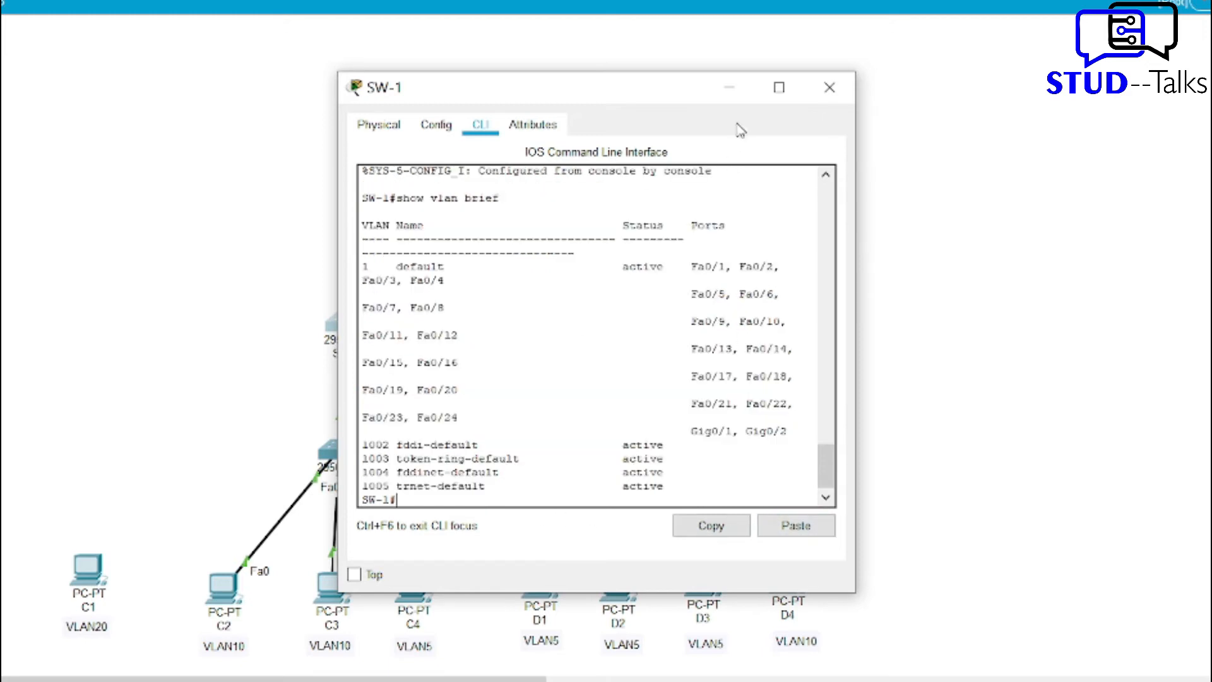
{"action": "left_click", "coordinate": [730, 87]}
Open switch SW-2, leave global configuration and display its VLAN table with show vlan brief, then minimize its window.
{"action": "left_click", "coordinate": [592, 335]}
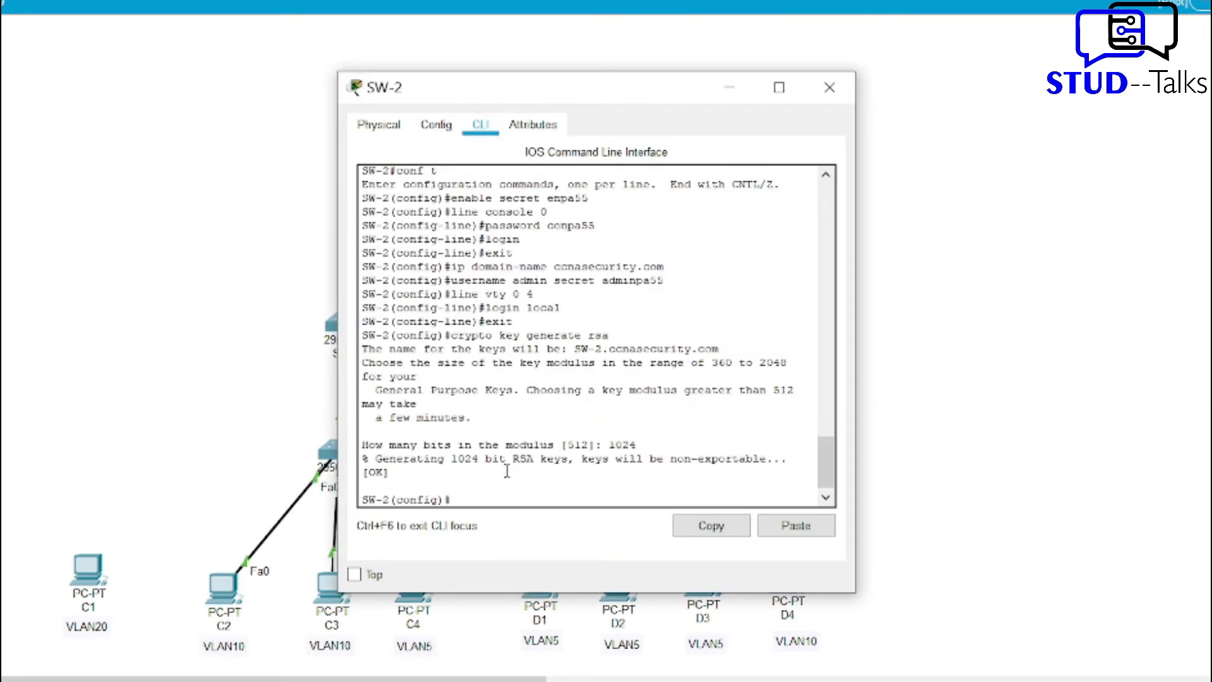
{"action": "type", "text": "exit"}
{"action": "key", "text": "Return"}
{"action": "key", "text": "Return"}
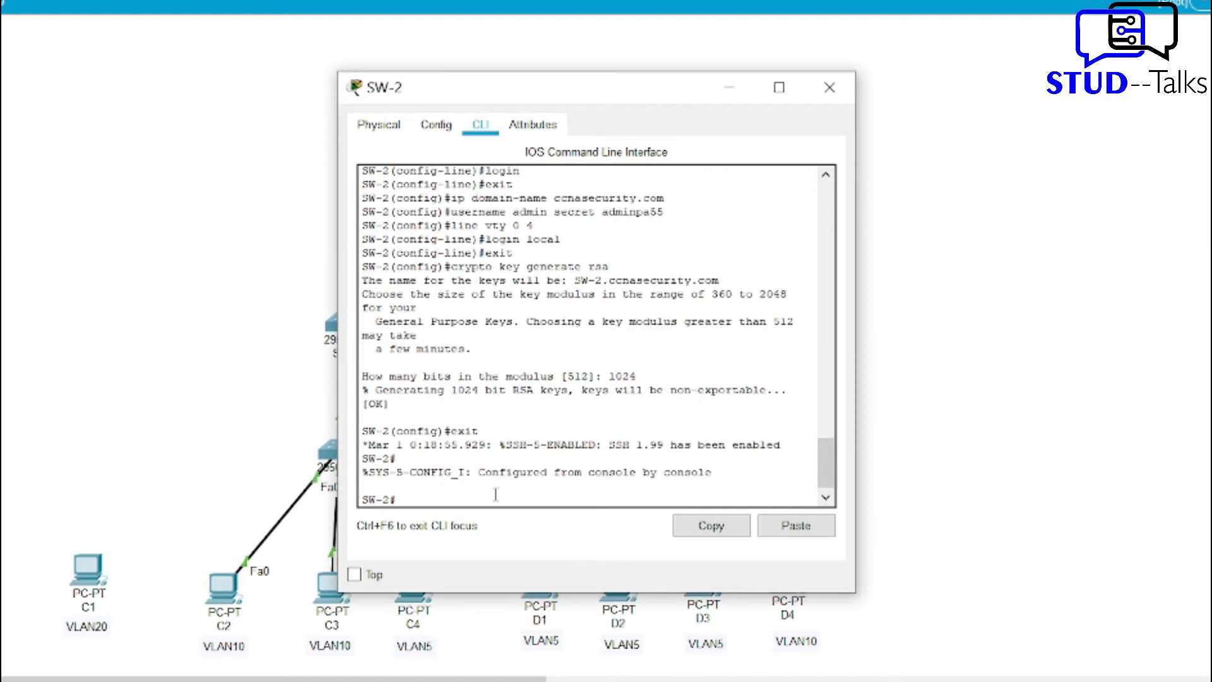
{"action": "left_click", "coordinate": [789, 528]}
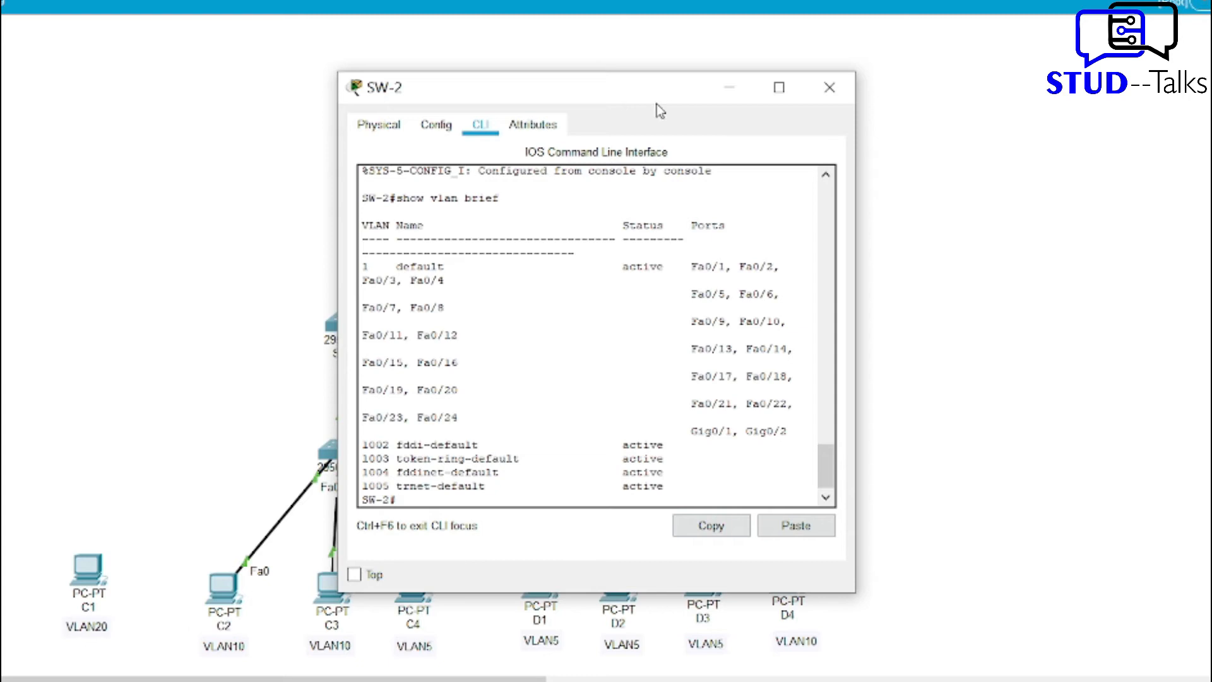
{"action": "left_click", "coordinate": [736, 91]}
Open switch SWA, return to privileged mode and check its VLANs with show vlan brief, then minimize its window.
{"action": "left_click", "coordinate": [587, 336]}
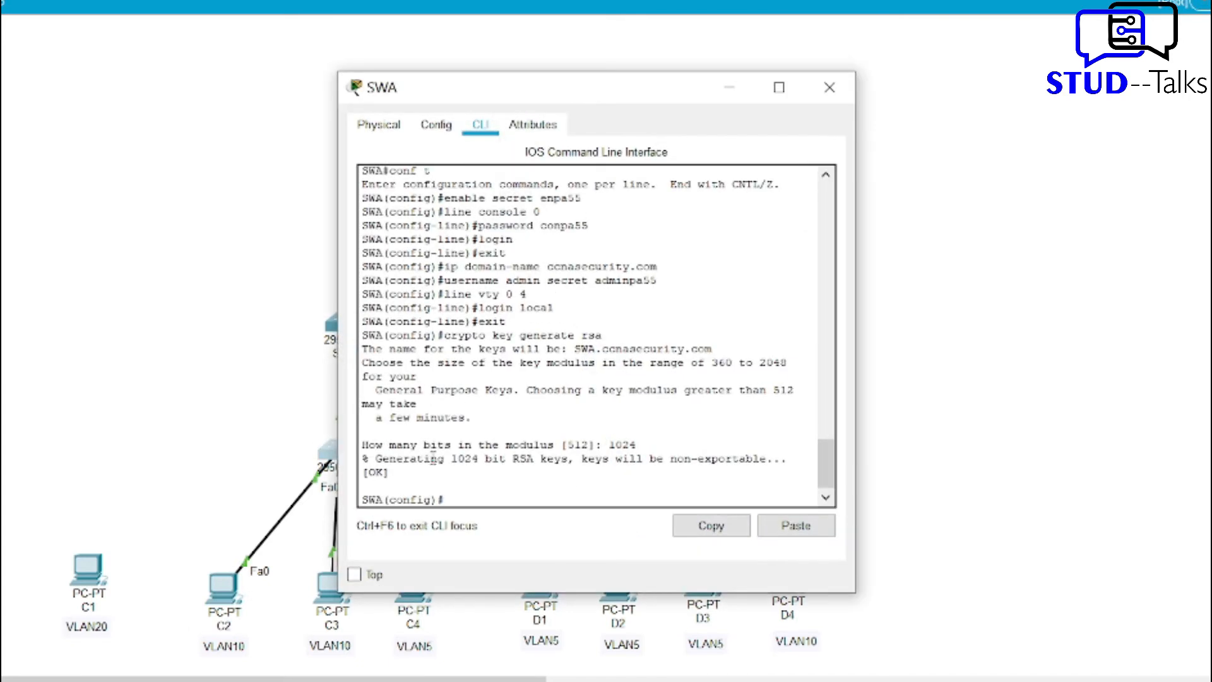
{"action": "type", "text": "exit"}
{"action": "key", "text": "Return"}
{"action": "key", "text": "Return"}
{"action": "left_click", "coordinate": [783, 527]}
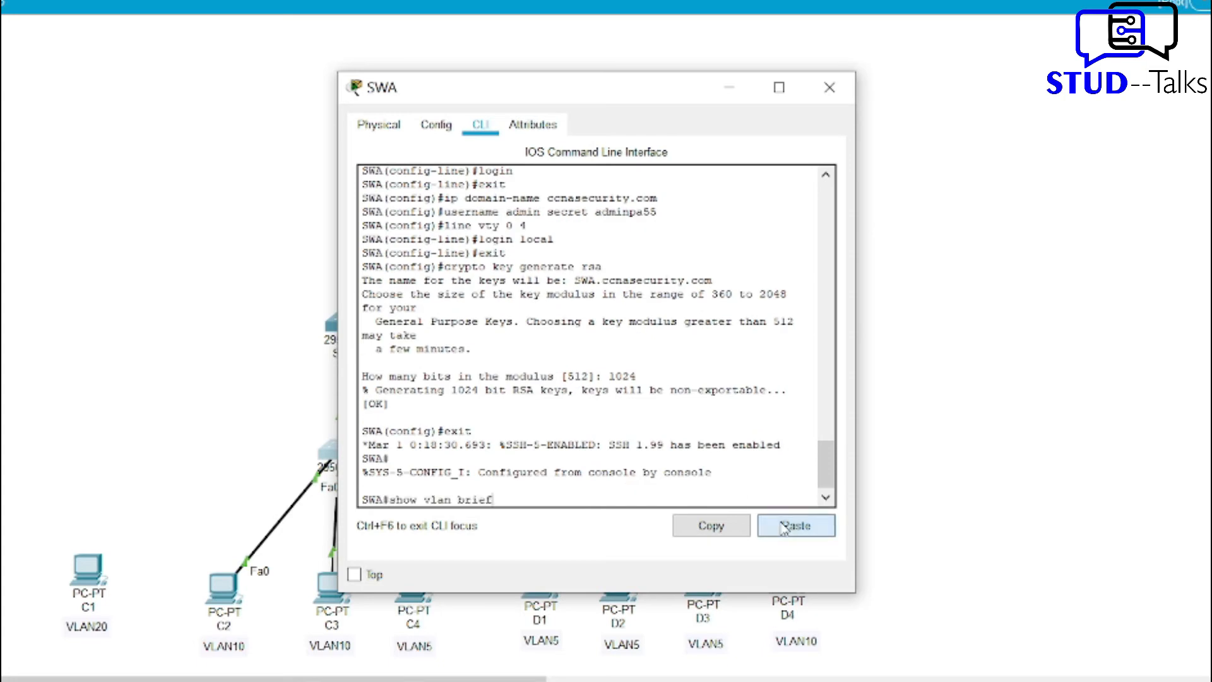
{"action": "key", "text": "Return"}
{"action": "left_click", "coordinate": [730, 87]}
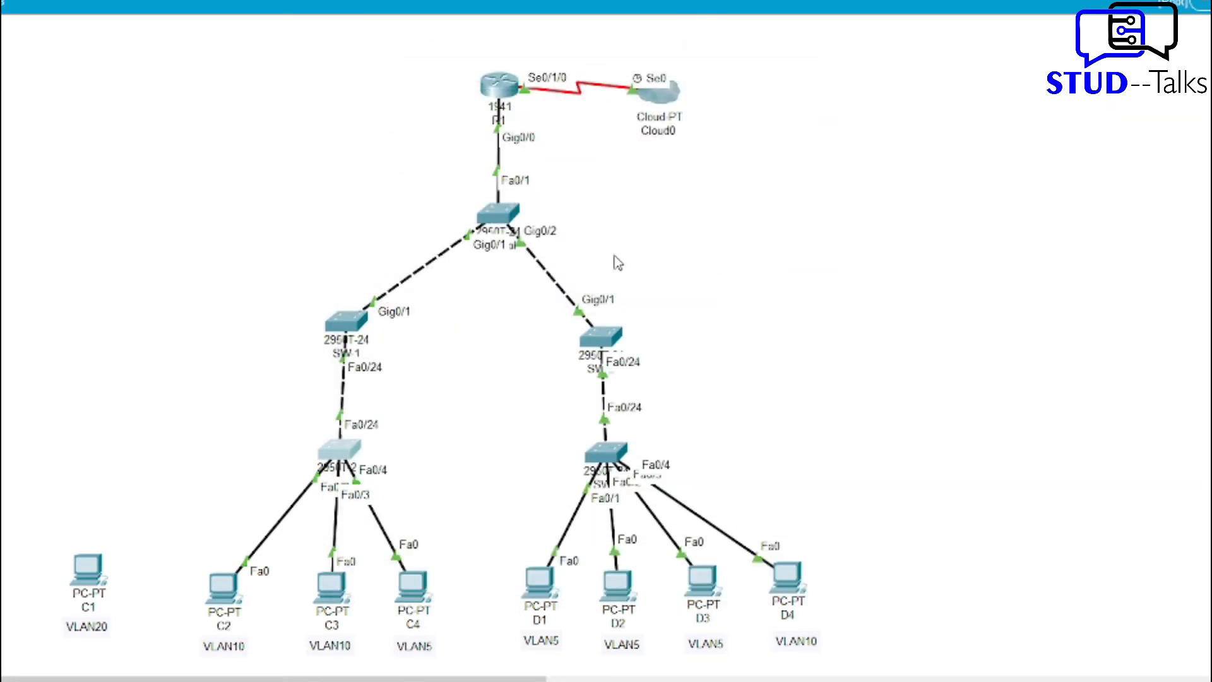
Open switch SWB's command line and exit its global configuration mode.
{"action": "left_click", "coordinate": [618, 446]}
{"action": "type", "text": "e"}
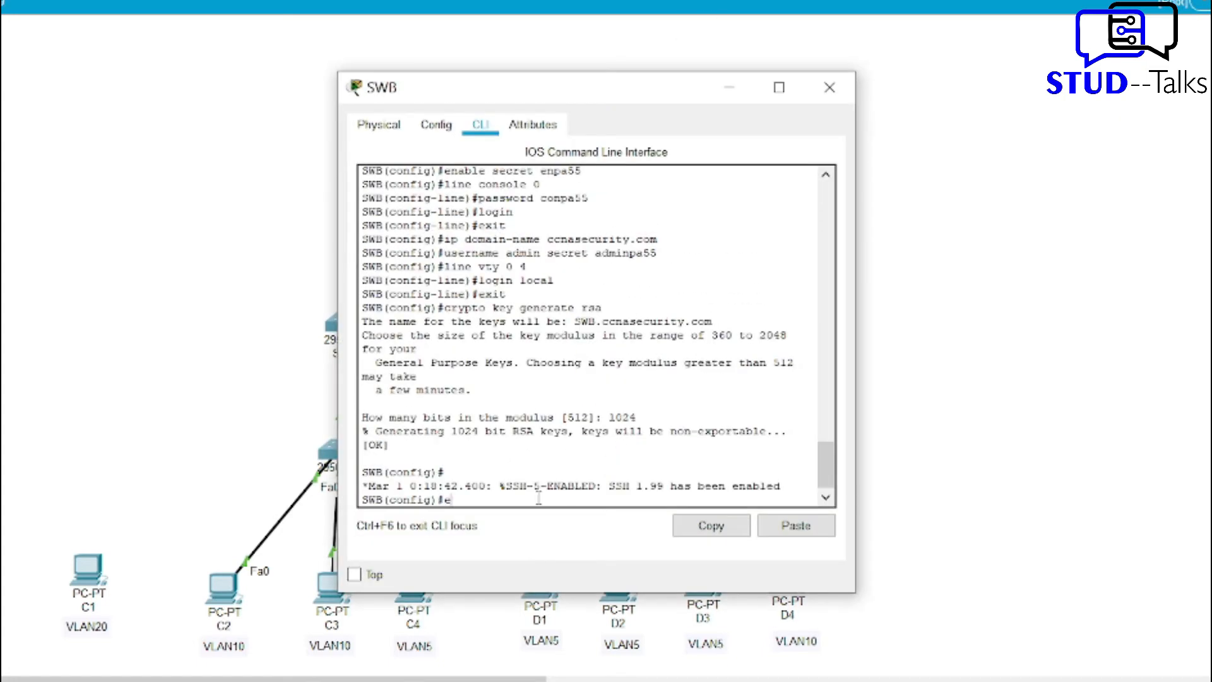
Leave configuration mode on switch SWB and display its VLAN table with show vlan brief.
{"action": "type", "text": "xit"}
{"action": "key", "text": "Return"}
{"action": "key", "text": "Return"}
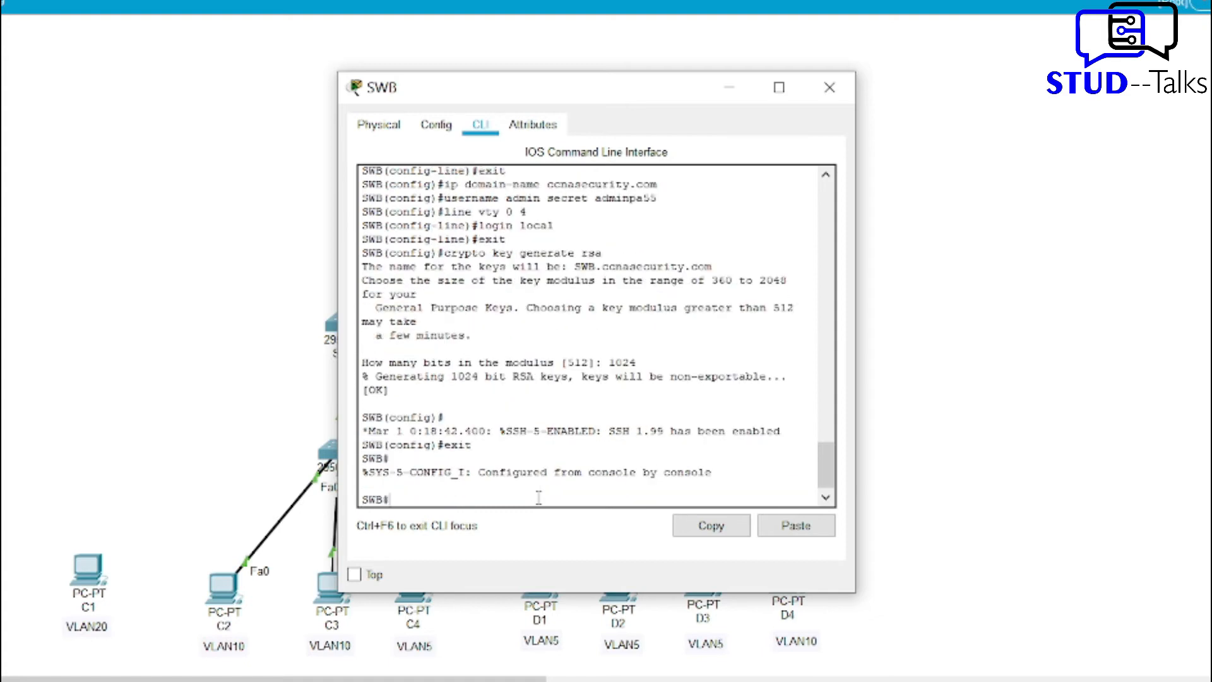
{"action": "left_click", "coordinate": [817, 530]}
{"action": "key", "text": "Return"}
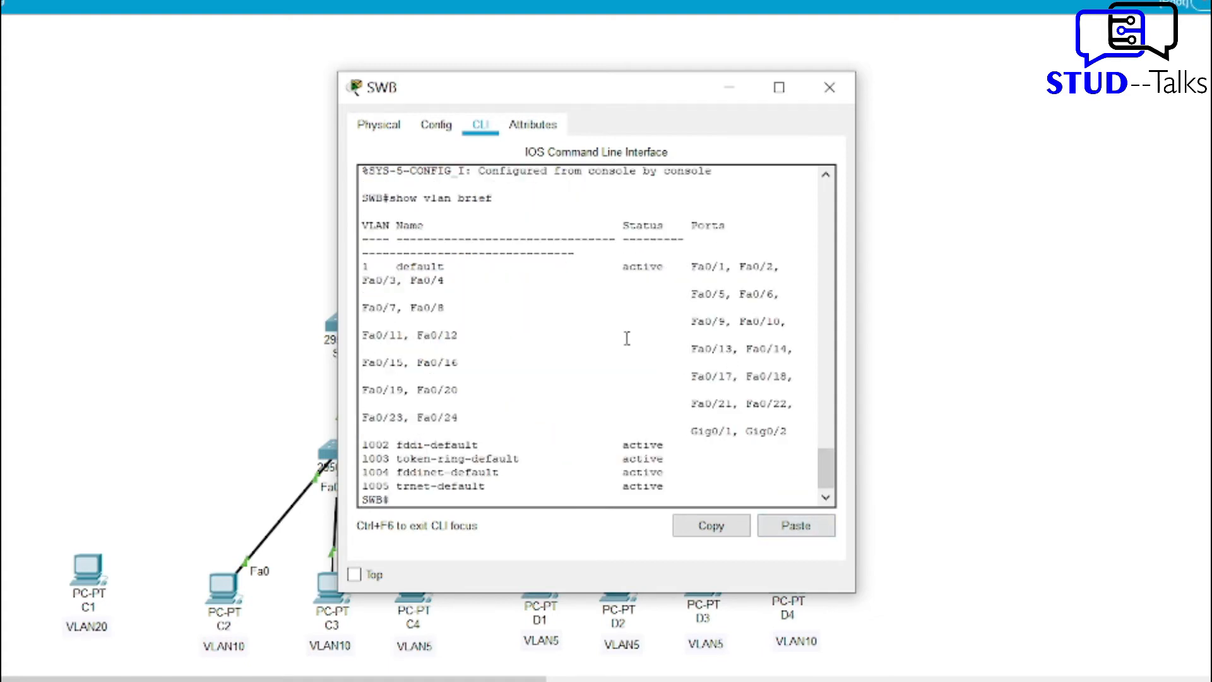
{"action": "left_click", "coordinate": [729, 88]}
Create VLANs 5, 10 and 15 on the Central switch in global configuration mode.
{"action": "left_click", "coordinate": [499, 216]}
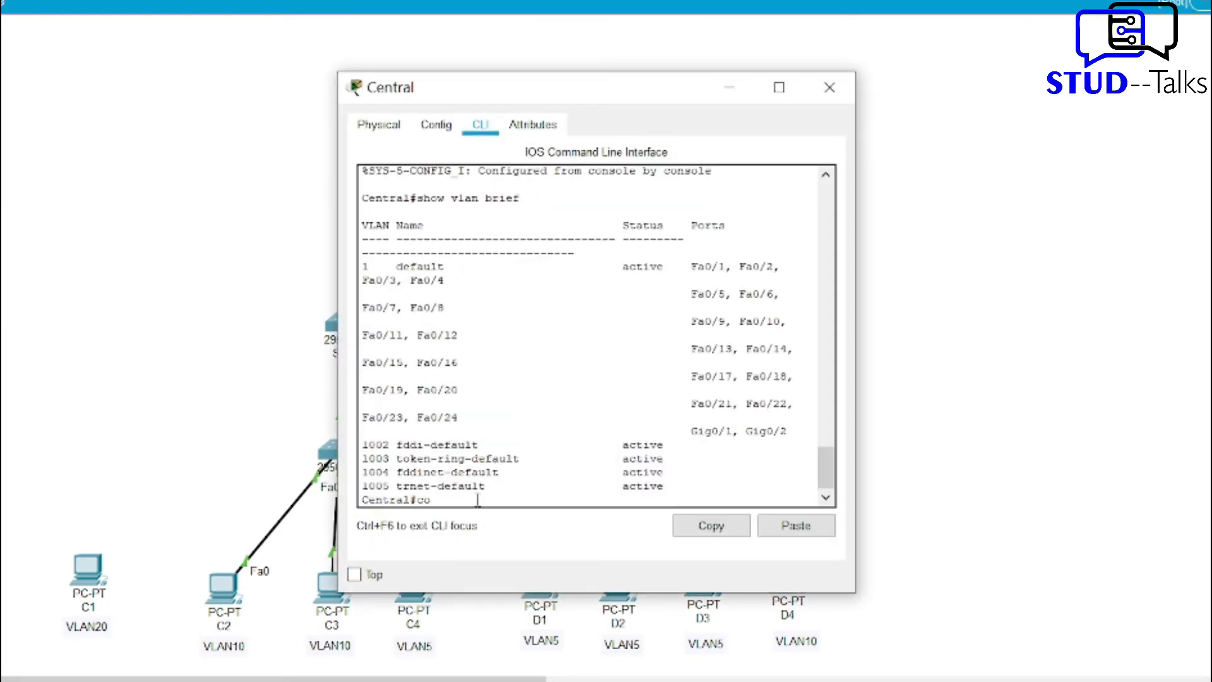
{"action": "type", "text": "conf t"}
{"action": "key", "text": "Return"}
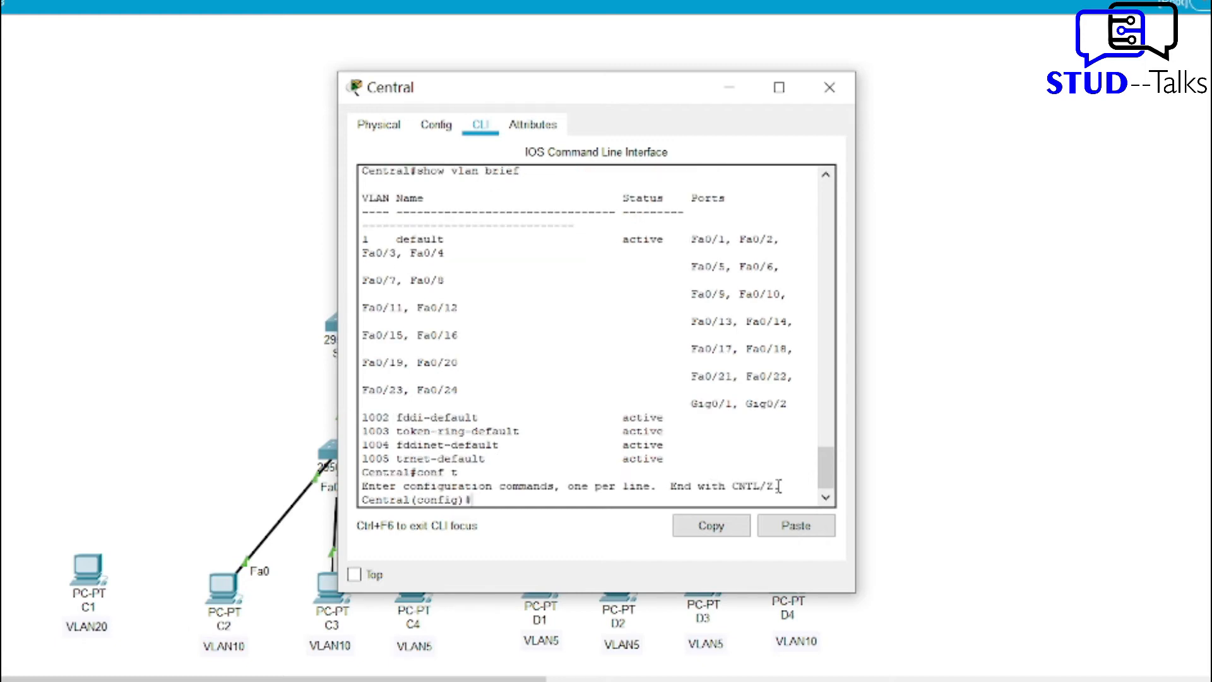
{"action": "left_click", "coordinate": [796, 526]}
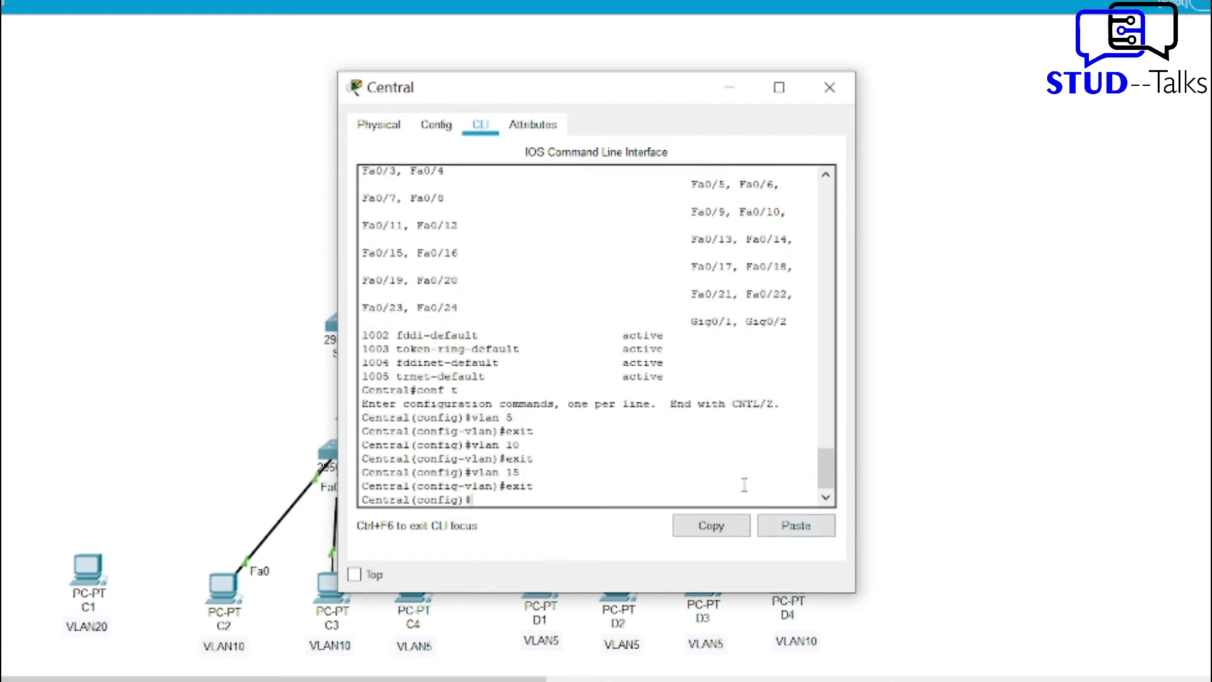
{"action": "left_click", "coordinate": [730, 87]}
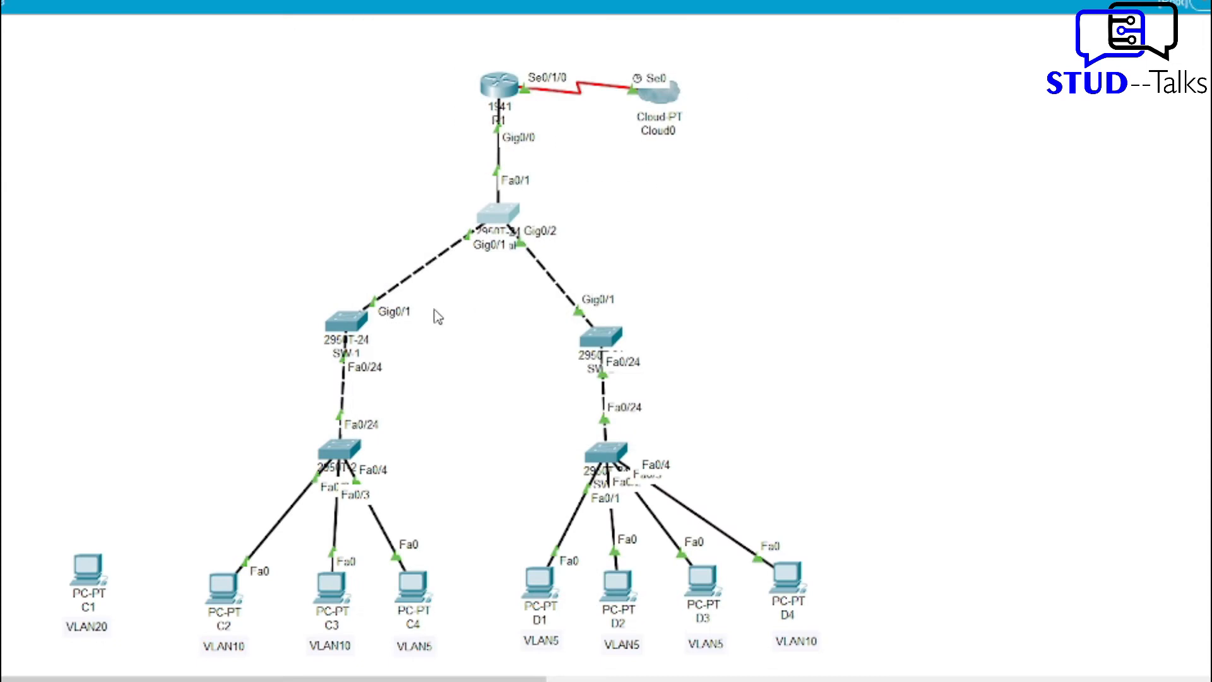
Leave configuration mode on the Central switch and check its VLANs with show vlan brief.
{"action": "left_click", "coordinate": [503, 219]}
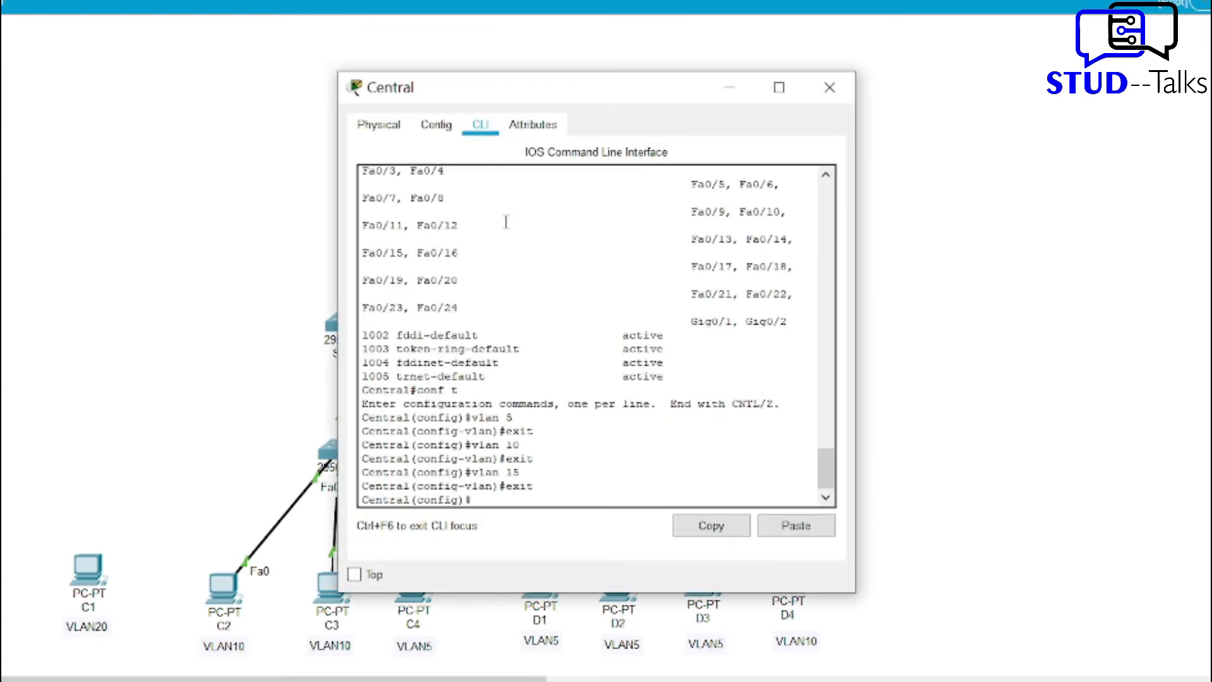
{"action": "key", "text": "Up"}
{"action": "key", "text": "Up"}
{"action": "key", "text": "Down"}
{"action": "key", "text": "Down"}
{"action": "type", "text": "exit"}
{"action": "key", "text": "Return"}
{"action": "key", "text": "Return"}
{"action": "type", "text": "show vlan brief"}
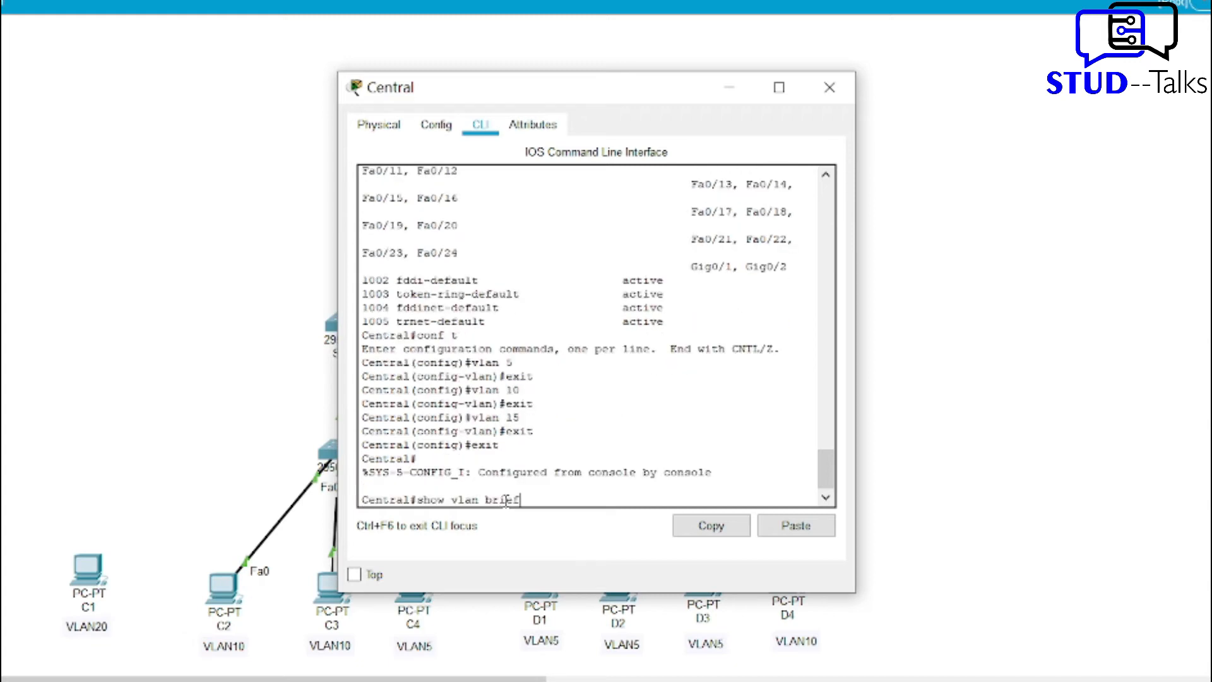
{"action": "key", "text": "Return"}
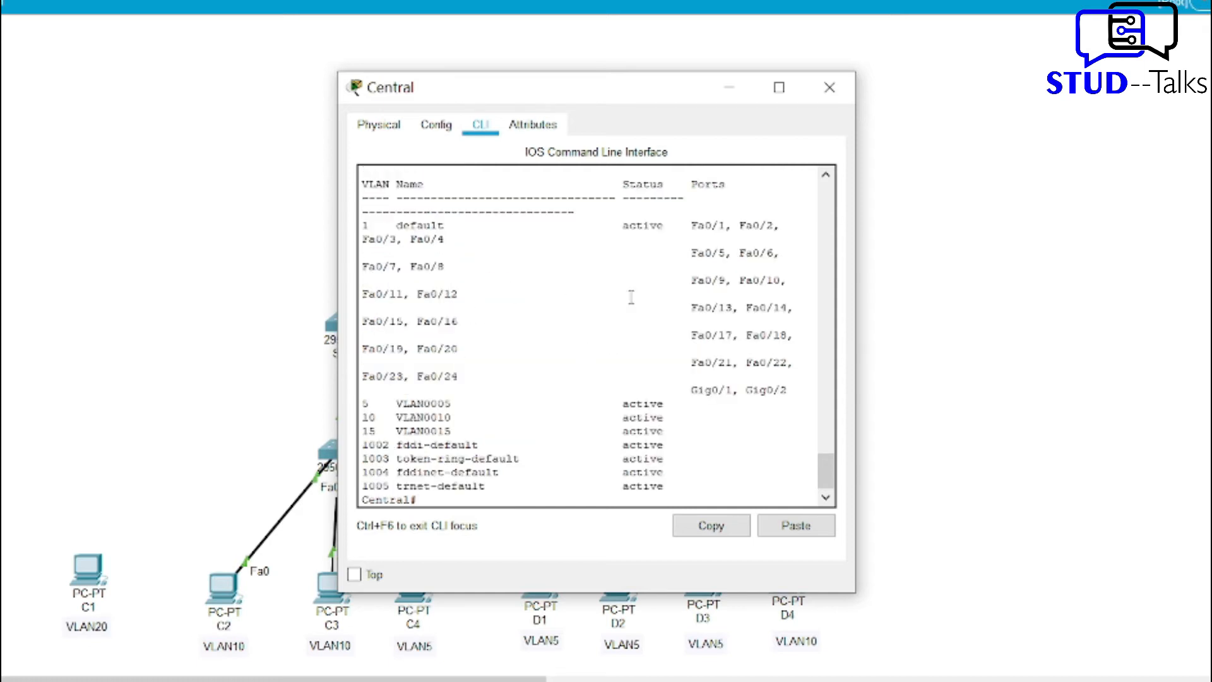
{"action": "left_click", "coordinate": [732, 93]}
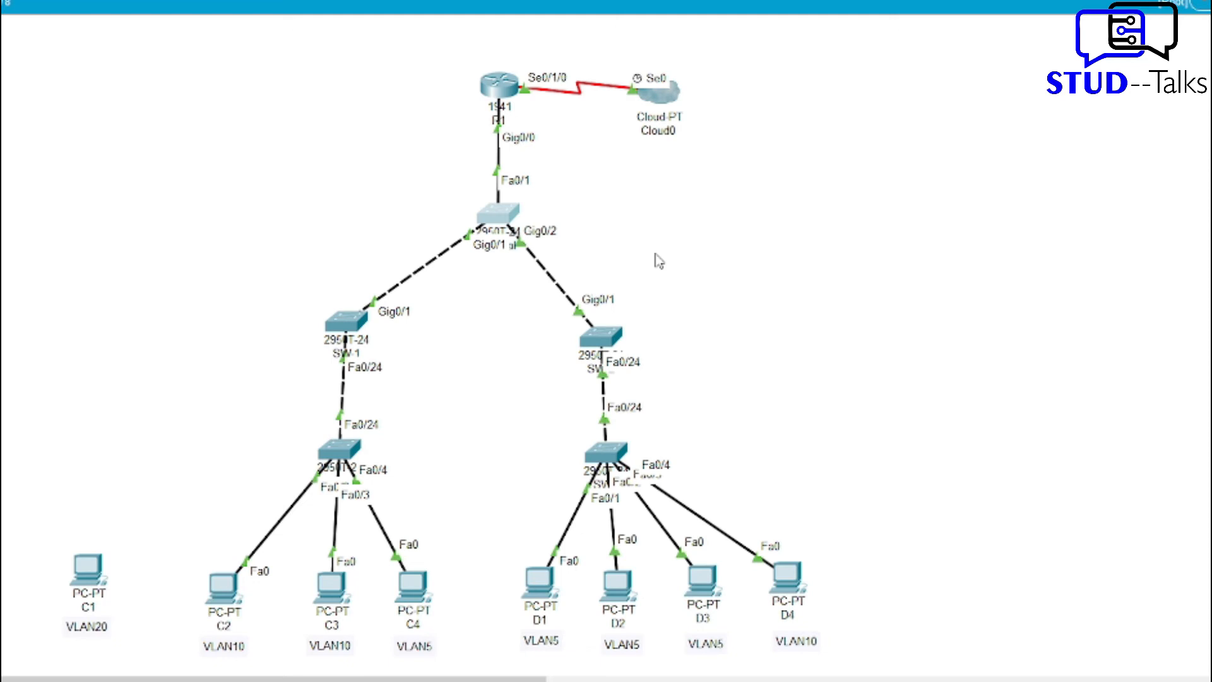
Create VLANs 5, 10 and 15 on switch SW-1 with the copied commands and review its VLAN table.
{"action": "left_click", "coordinate": [363, 331]}
{"action": "type", "text": "conf t"}
{"action": "key", "text": "Return"}
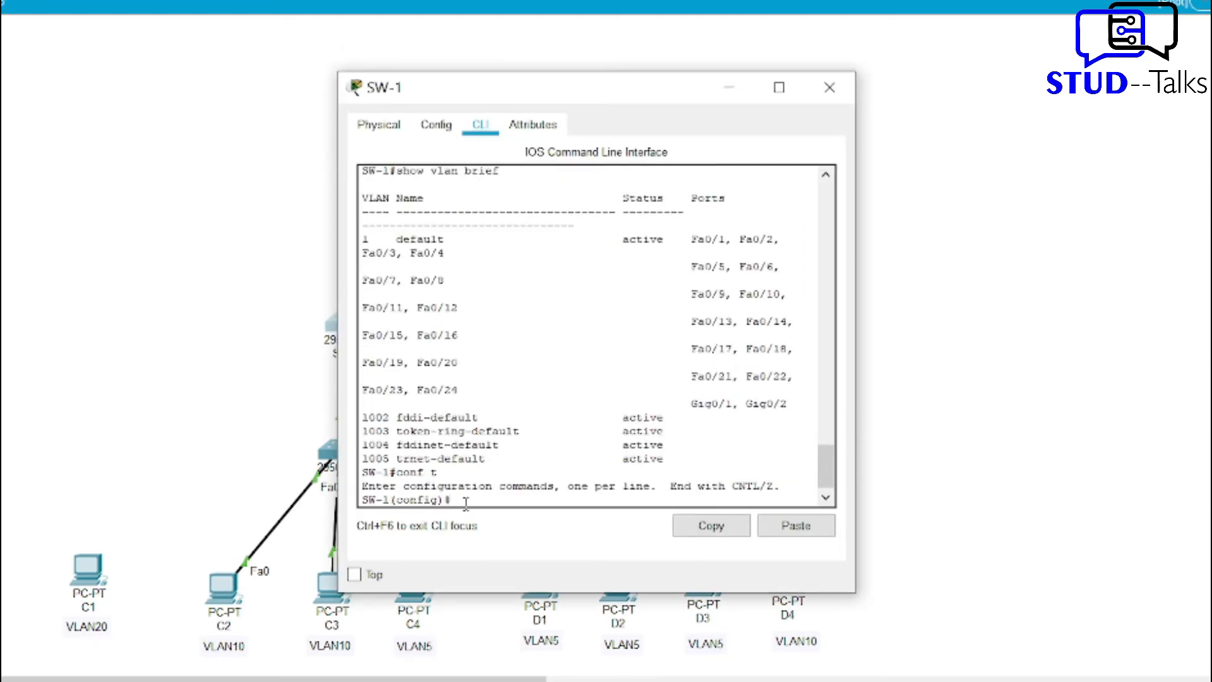
{"action": "left_click", "coordinate": [794, 526]}
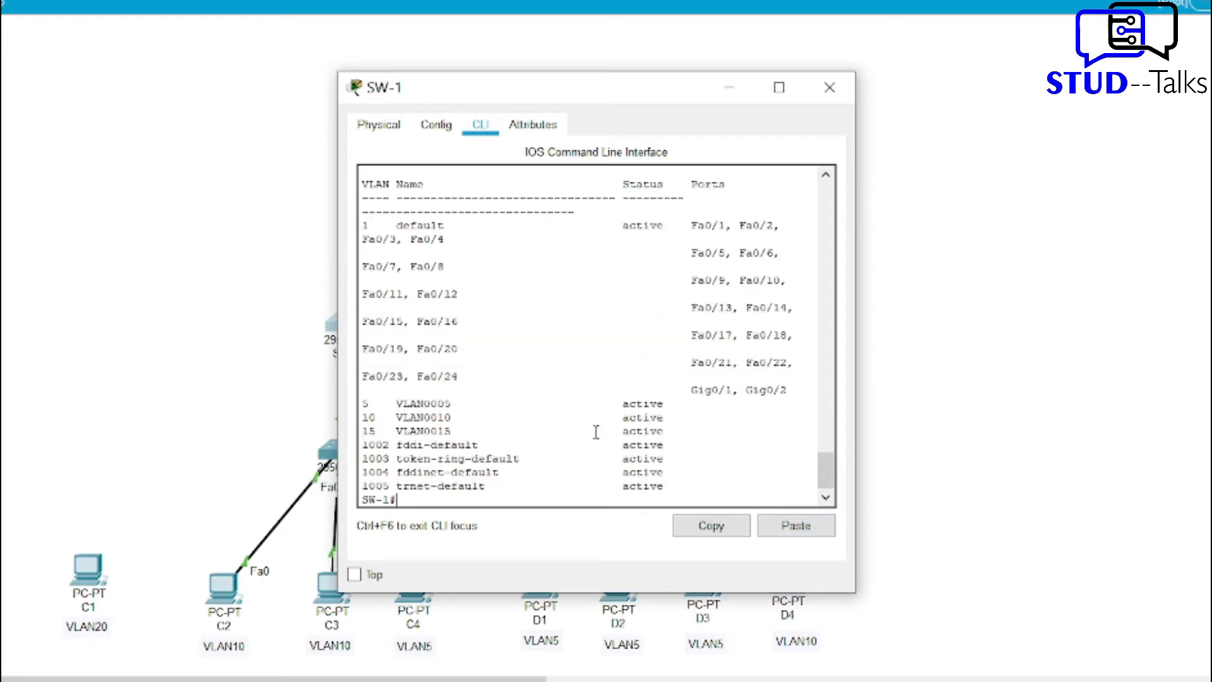
{"action": "scroll", "coordinate": [613, 387], "scroll_direction": "up", "scroll_amount": 5}
{"action": "scroll", "coordinate": [613, 387], "scroll_direction": "down", "scroll_amount": 5}
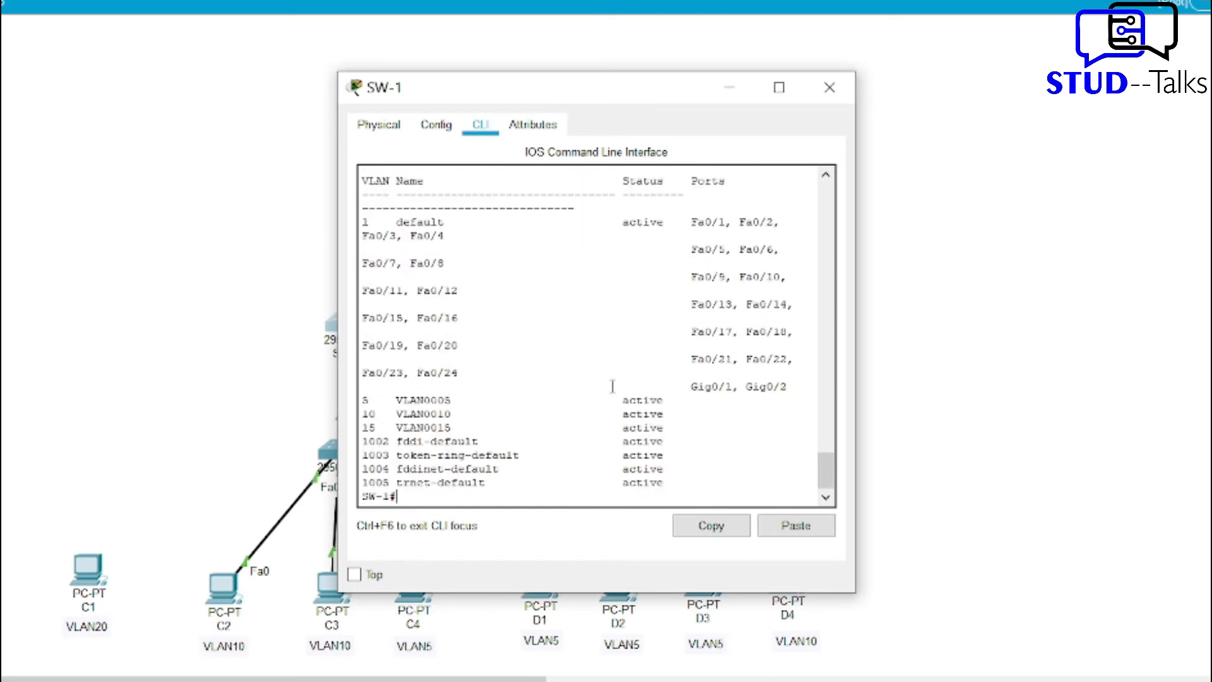
{"action": "scroll", "coordinate": [631, 306], "scroll_direction": "up", "scroll_amount": 5}
{"action": "scroll", "coordinate": [630, 306], "scroll_direction": "down", "scroll_amount": 5}
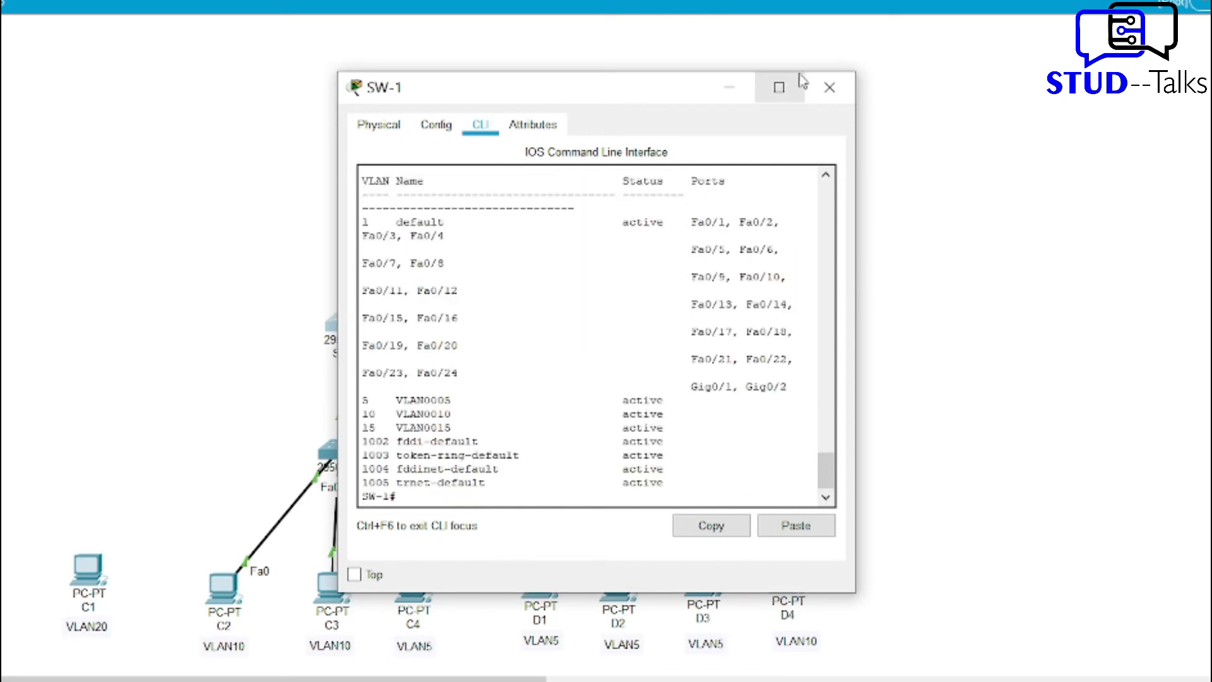
{"action": "left_click", "coordinate": [729, 87]}
Create VLANs 5, 10 and 15 on switch SW-2 with the copied commands and display its VLAN table.
{"action": "left_click", "coordinate": [606, 341]}
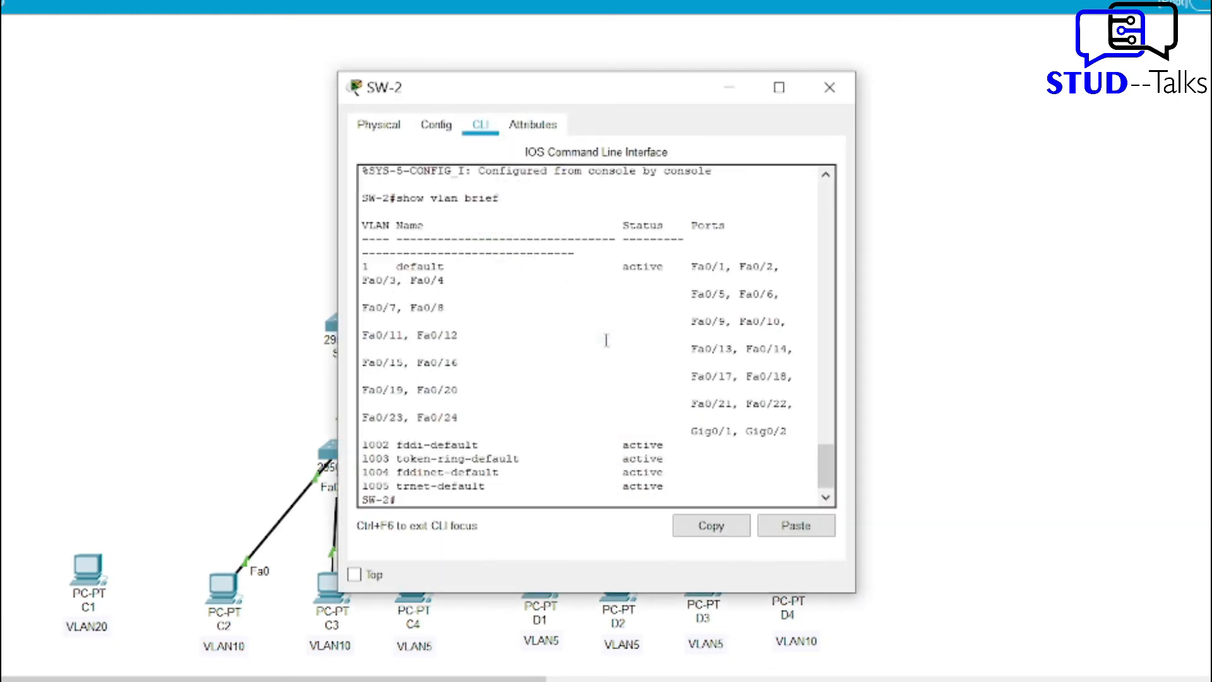
{"action": "type", "text": "conf t"}
{"action": "key", "text": "Return"}
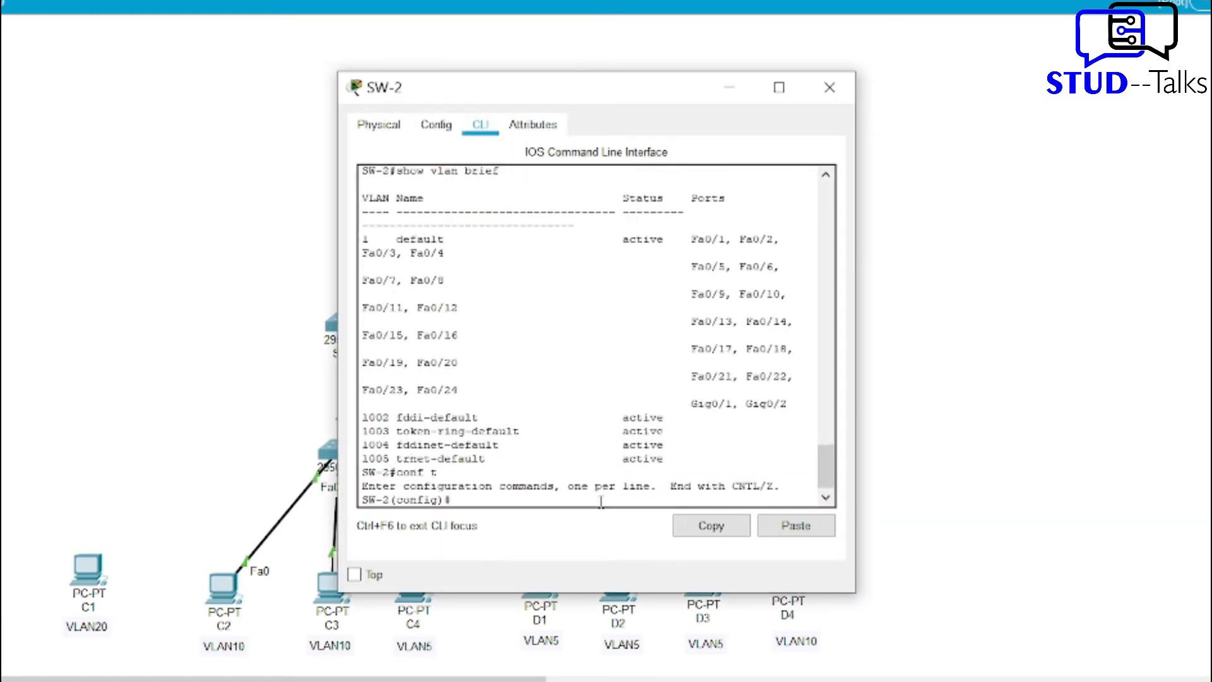
{"action": "left_click", "coordinate": [821, 525]}
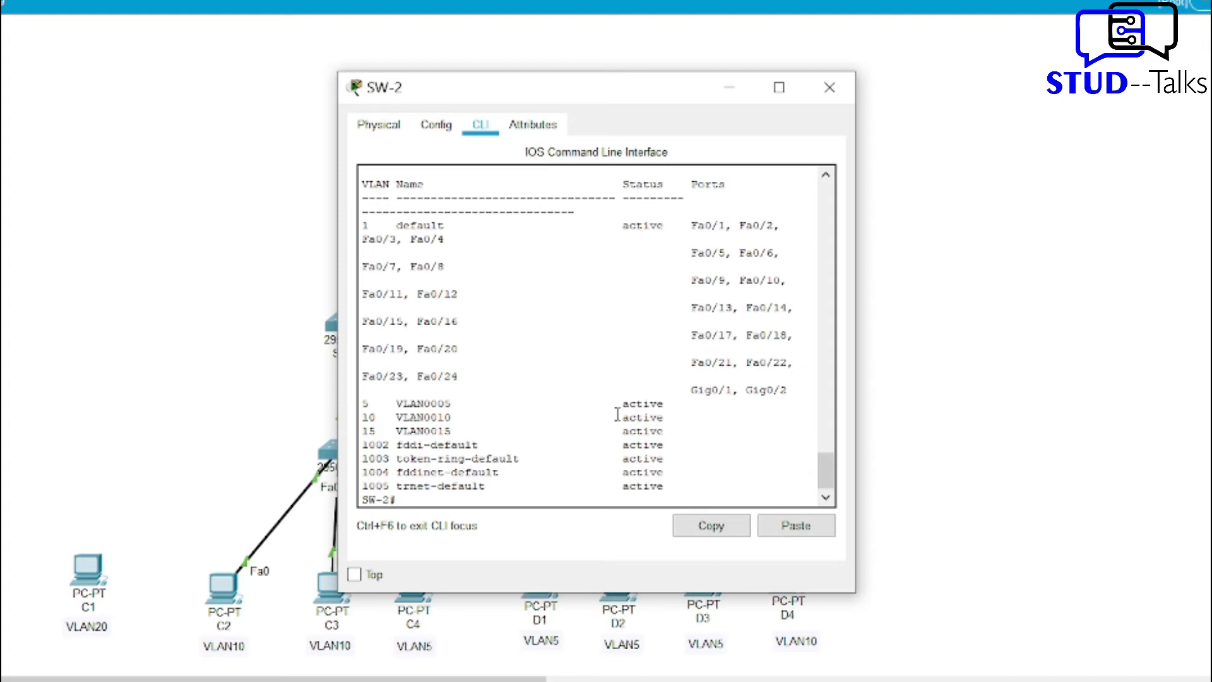
{"action": "left_click", "coordinate": [731, 87]}
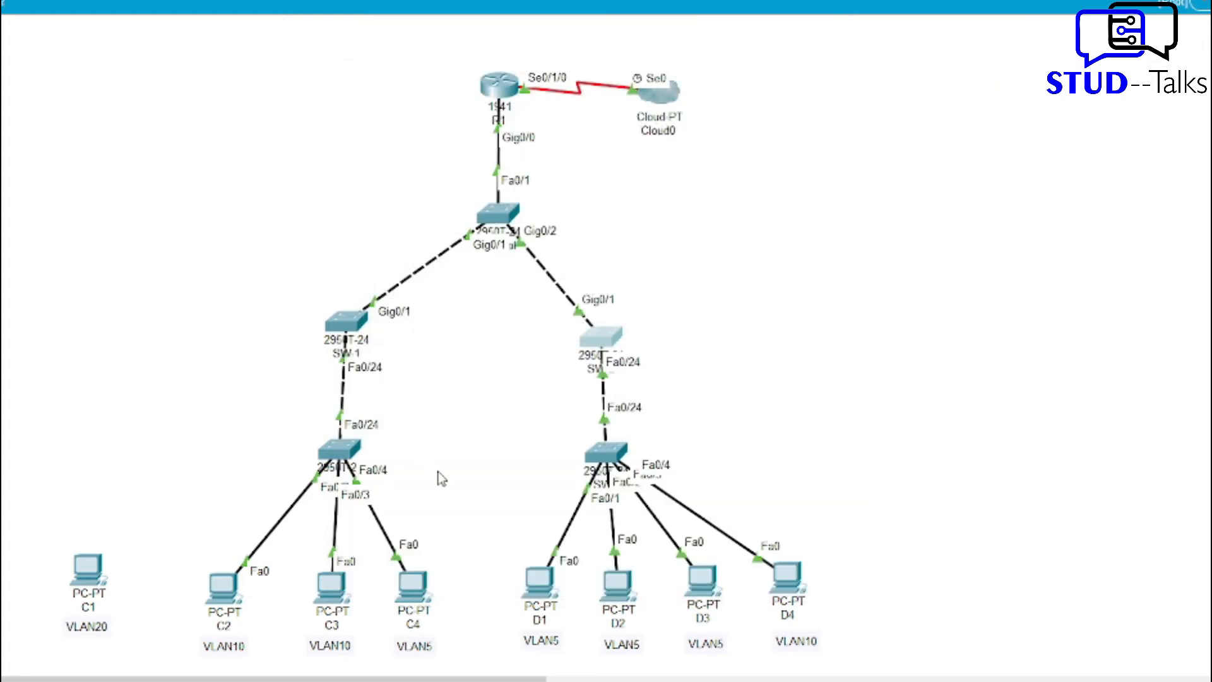
Create VLANs 5, 10 and 15 on switch SWA with the copied commands and display its VLAN table.
{"action": "left_click", "coordinate": [338, 450]}
{"action": "left_click", "coordinate": [465, 501]}
{"action": "type", "text": "conf t"}
{"action": "key", "text": "Return"}
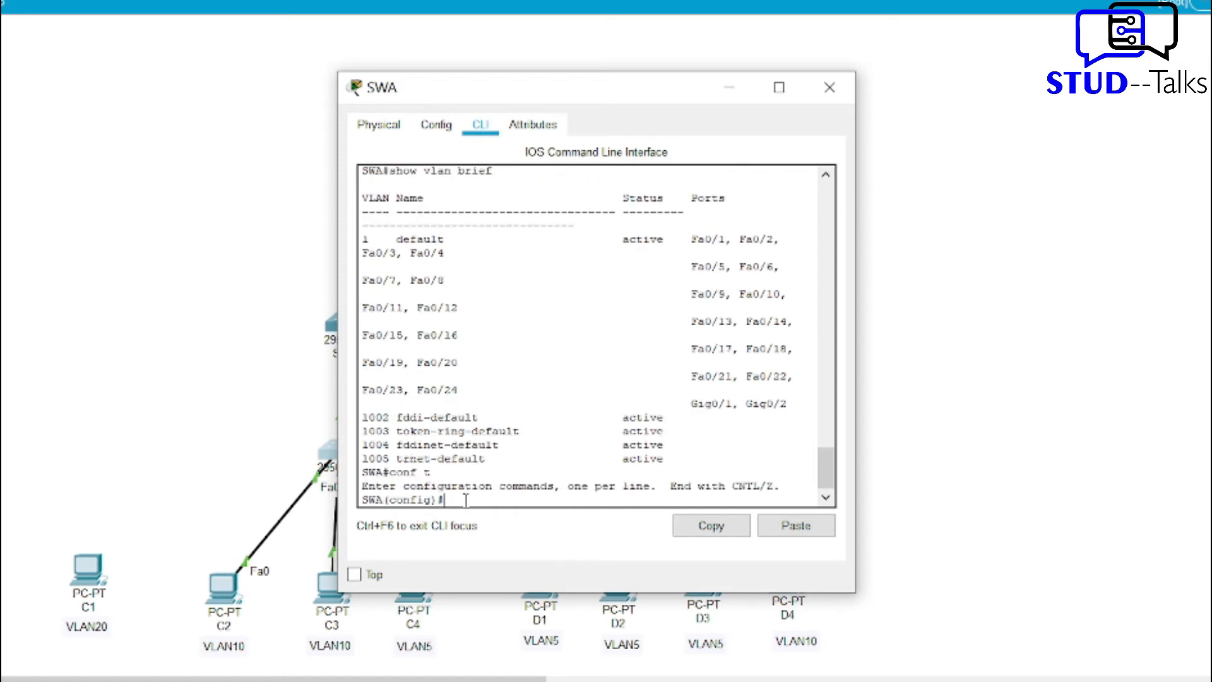
{"action": "left_click", "coordinate": [783, 528]}
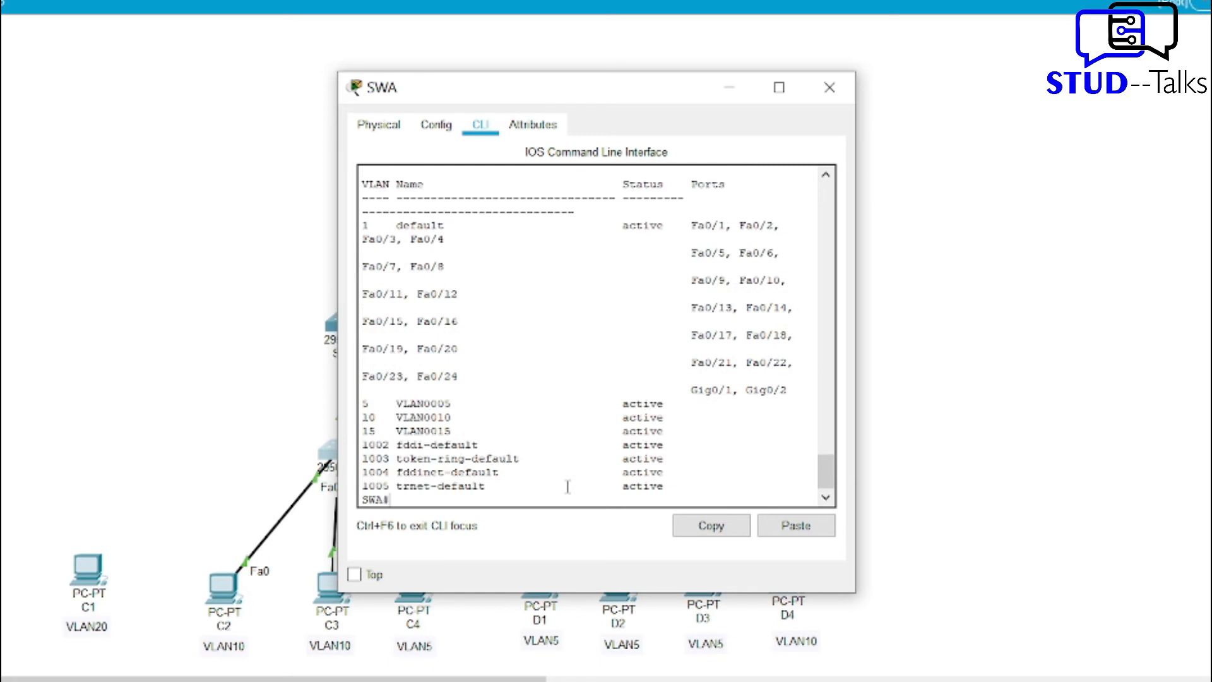
{"action": "left_click", "coordinate": [744, 87]}
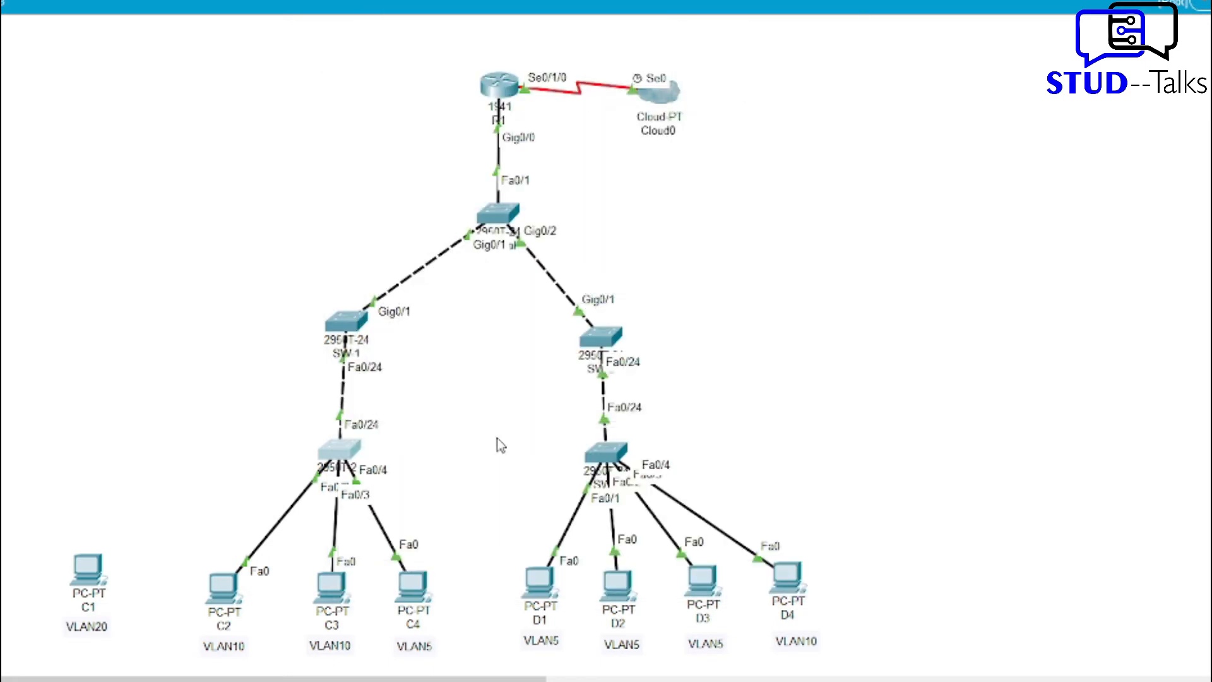
Create VLANs 5, 10 and 15 on switch SWB with the copied commands and display its VLAN table.
{"action": "left_click", "coordinate": [611, 456]}
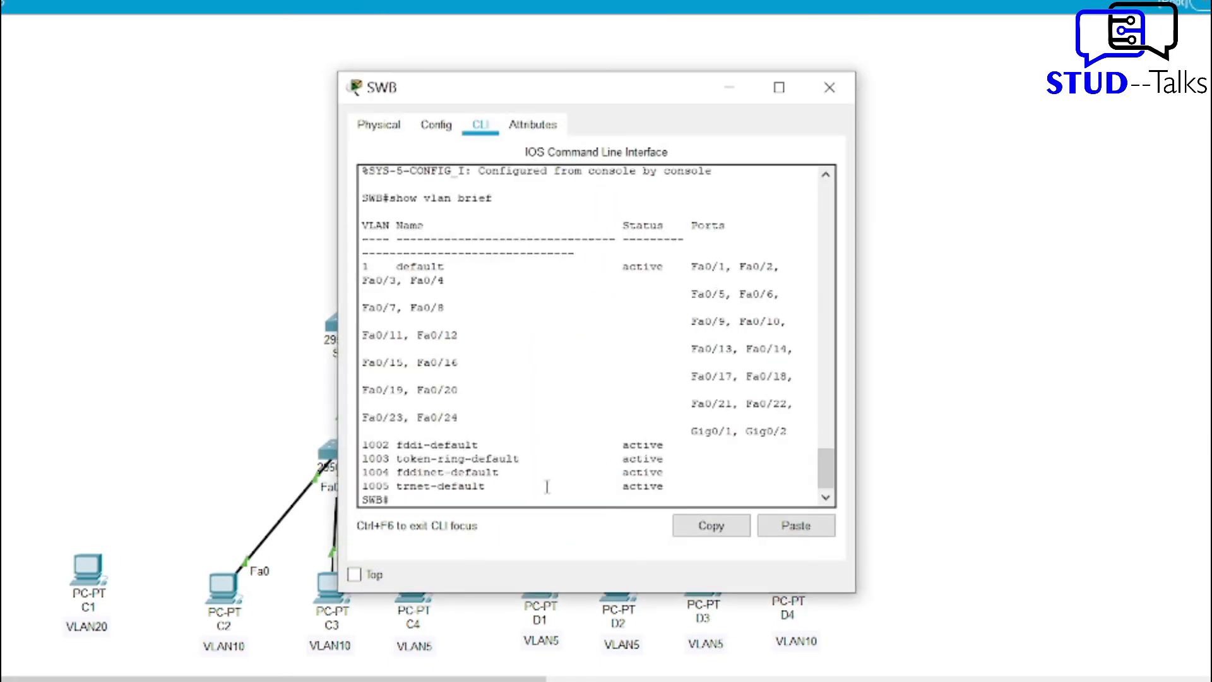
{"action": "type", "text": "conf t"}
{"action": "key", "text": "Return"}
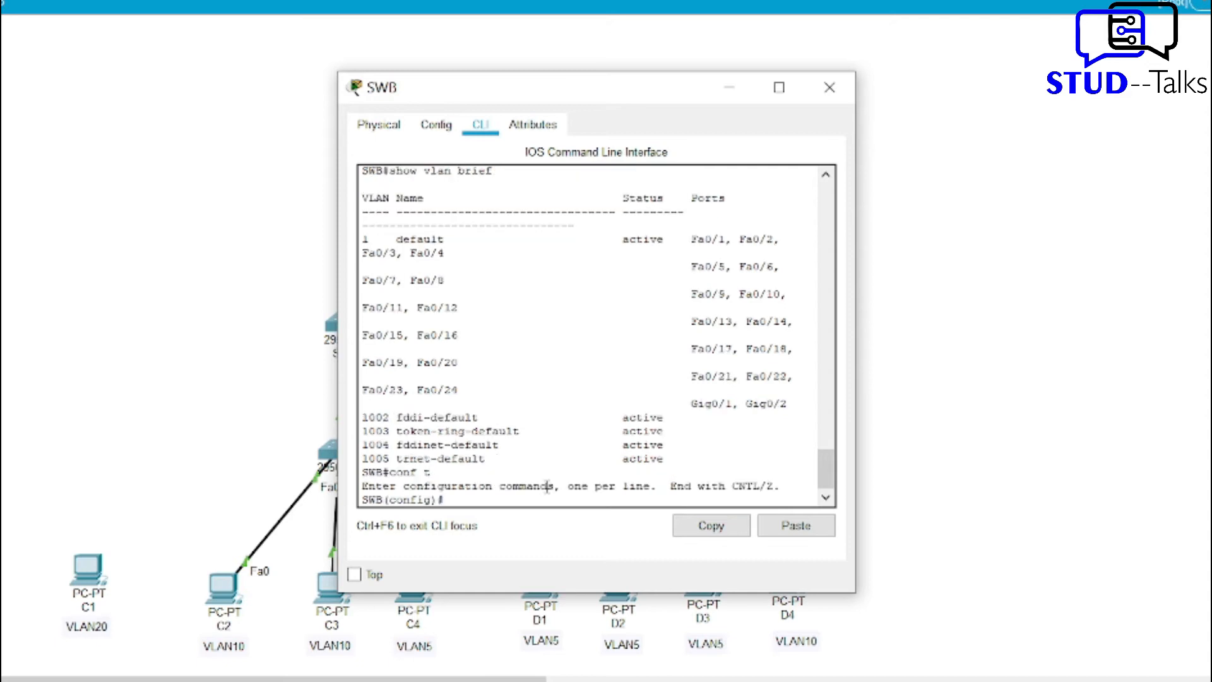
{"action": "left_click", "coordinate": [797, 525]}
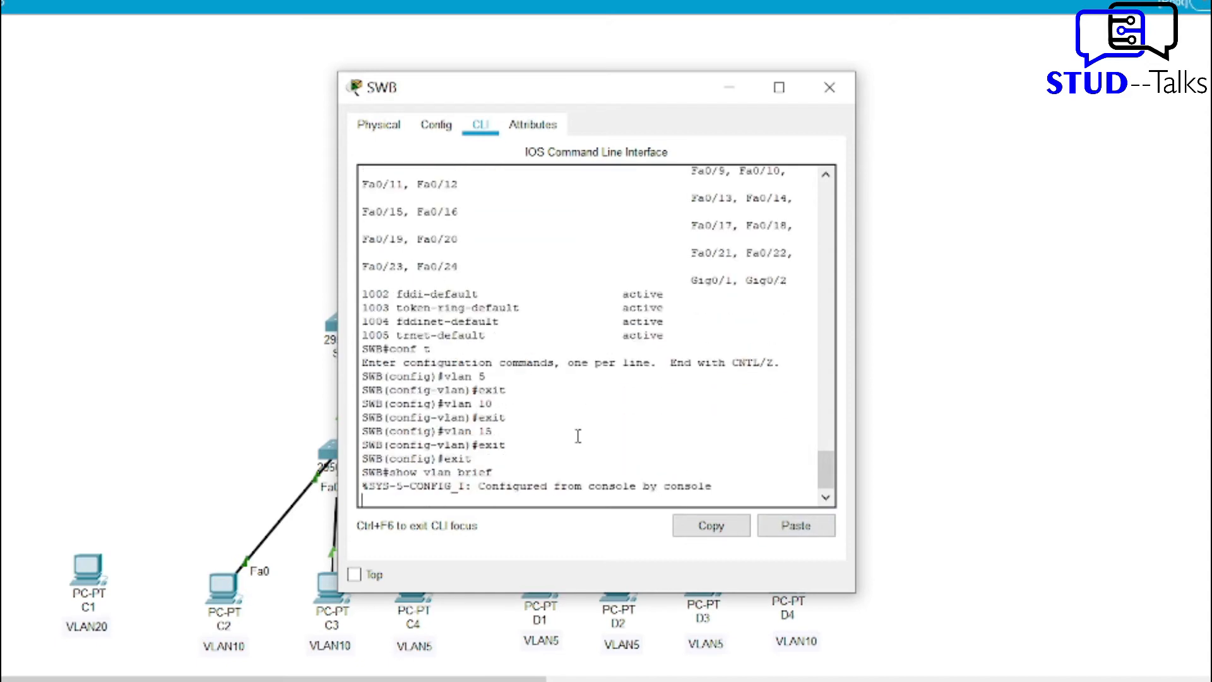
{"action": "left_click", "coordinate": [730, 88]}
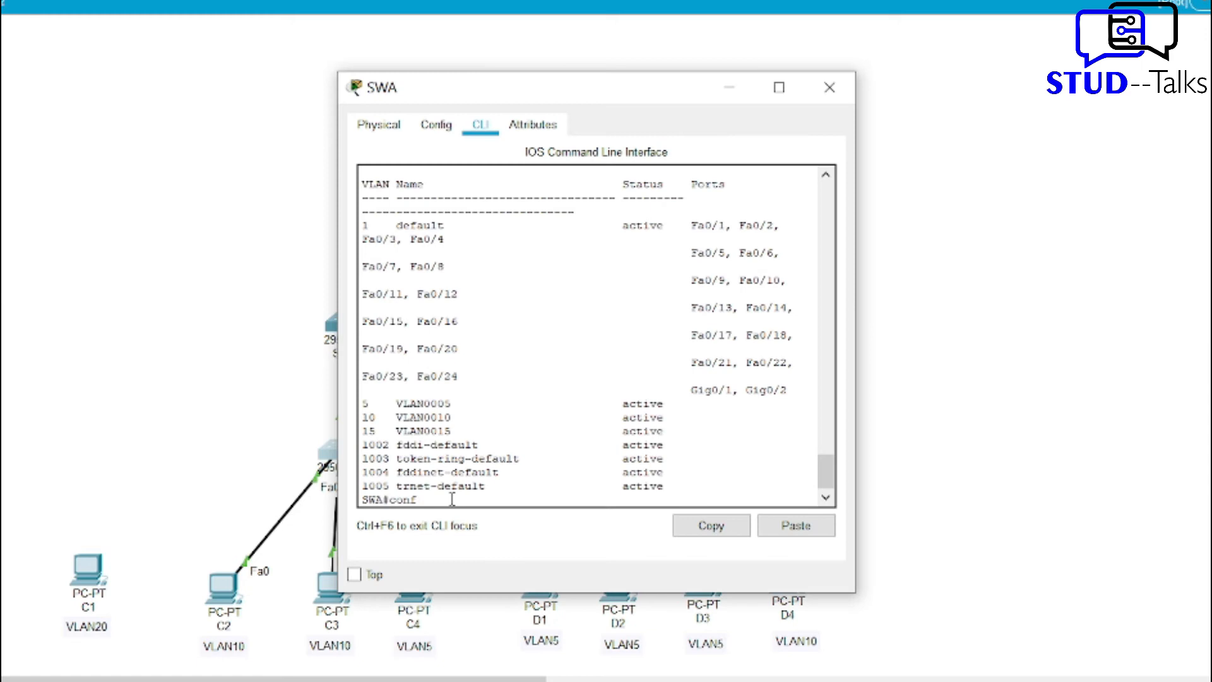
On switch SWA, set fa0/2, fa0/3 and fa0/4 to access mode, assigning fa0/2 and fa0/3 to VLAN 10 and fa0/4 to VLAN 5.
{"action": "type", "text": "t"}
{"action": "key", "text": "Return"}
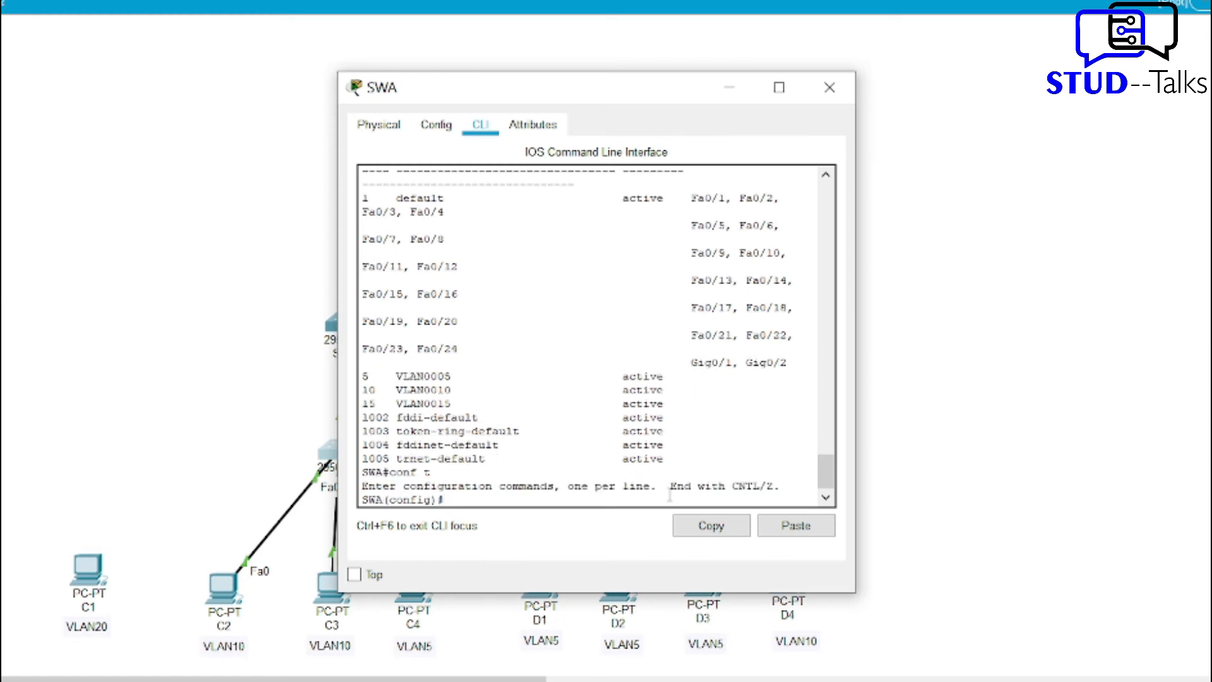
{"action": "left_click", "coordinate": [822, 532]}
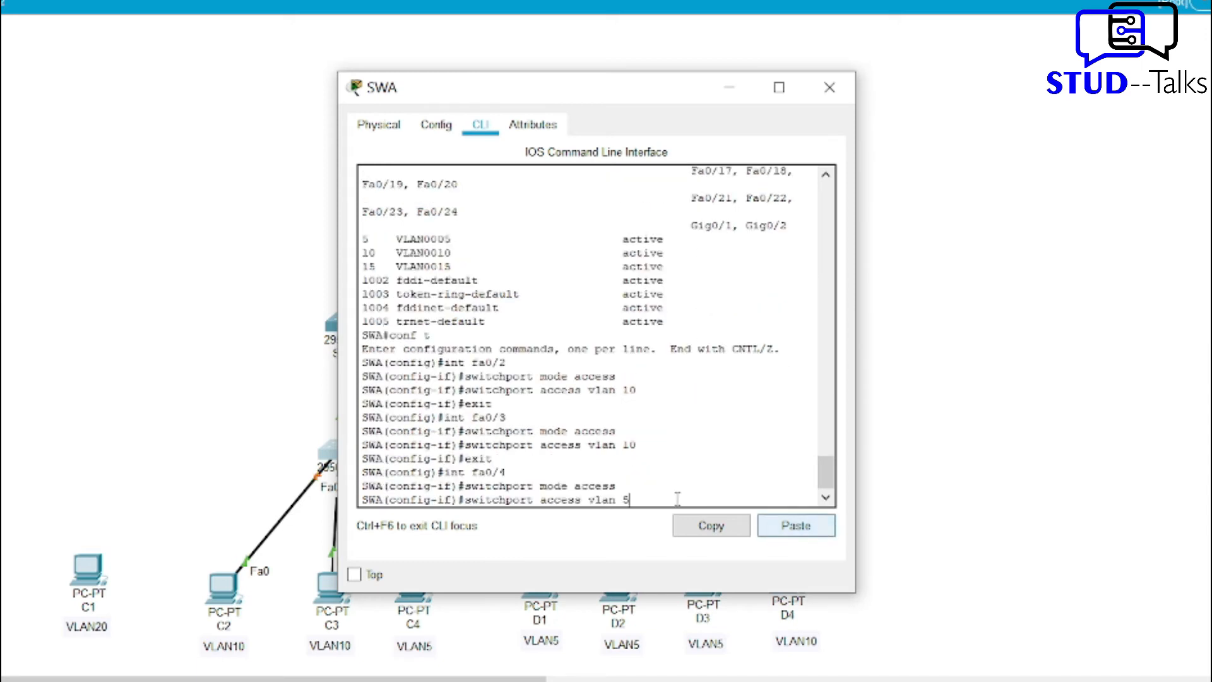
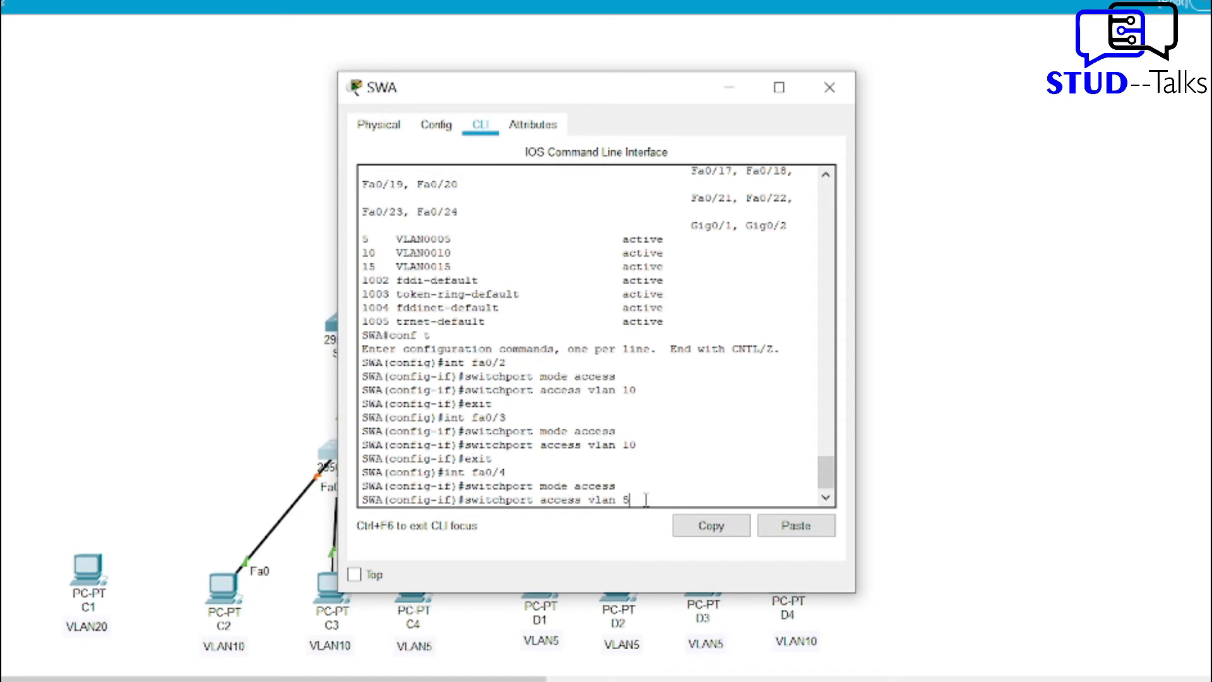
{"action": "key", "text": "Return"}
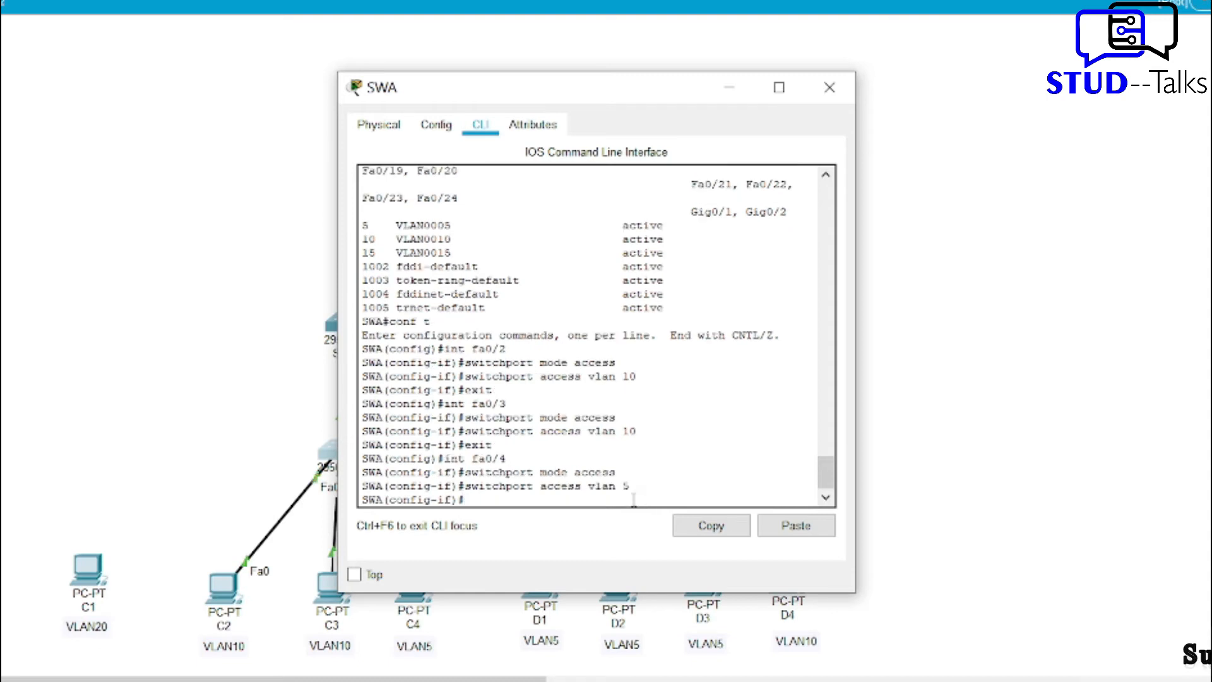
{"action": "left_click", "coordinate": [723, 96]}
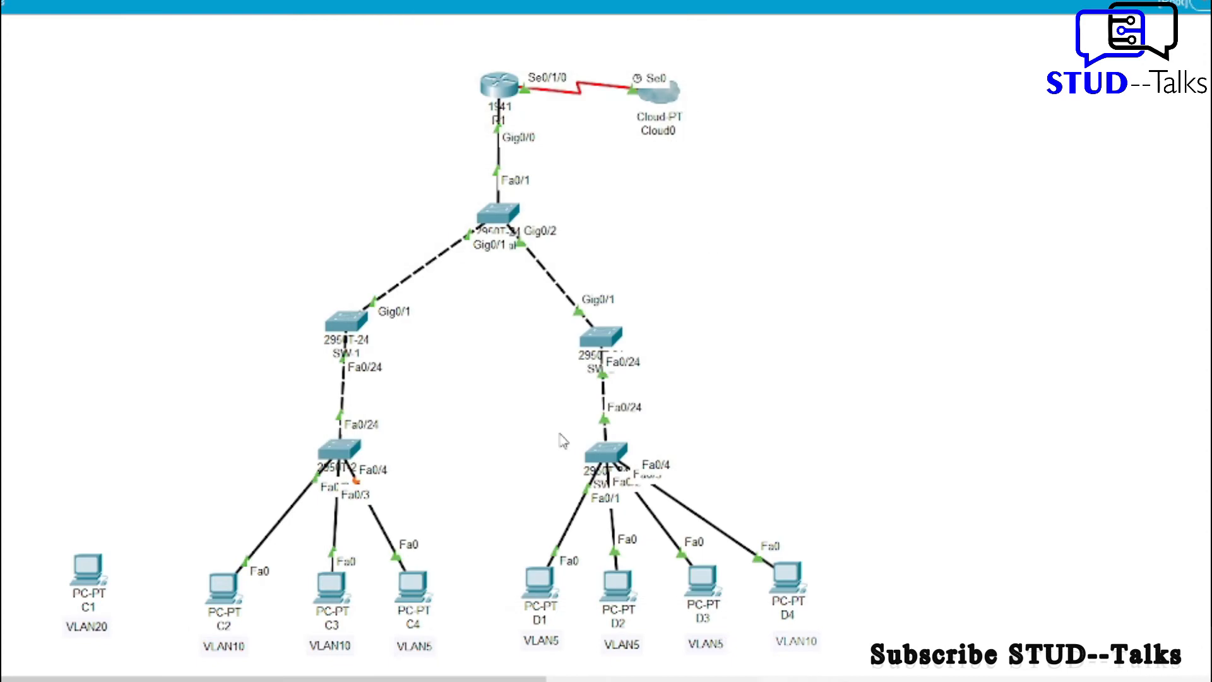
On switch SWB, set fa0/1 to fa0/4 to access mode, assigning fa0/1, fa0/2 and fa0/3 to VLAN 5 and fa0/4 to VLAN 10.
{"action": "left_click", "coordinate": [592, 447]}
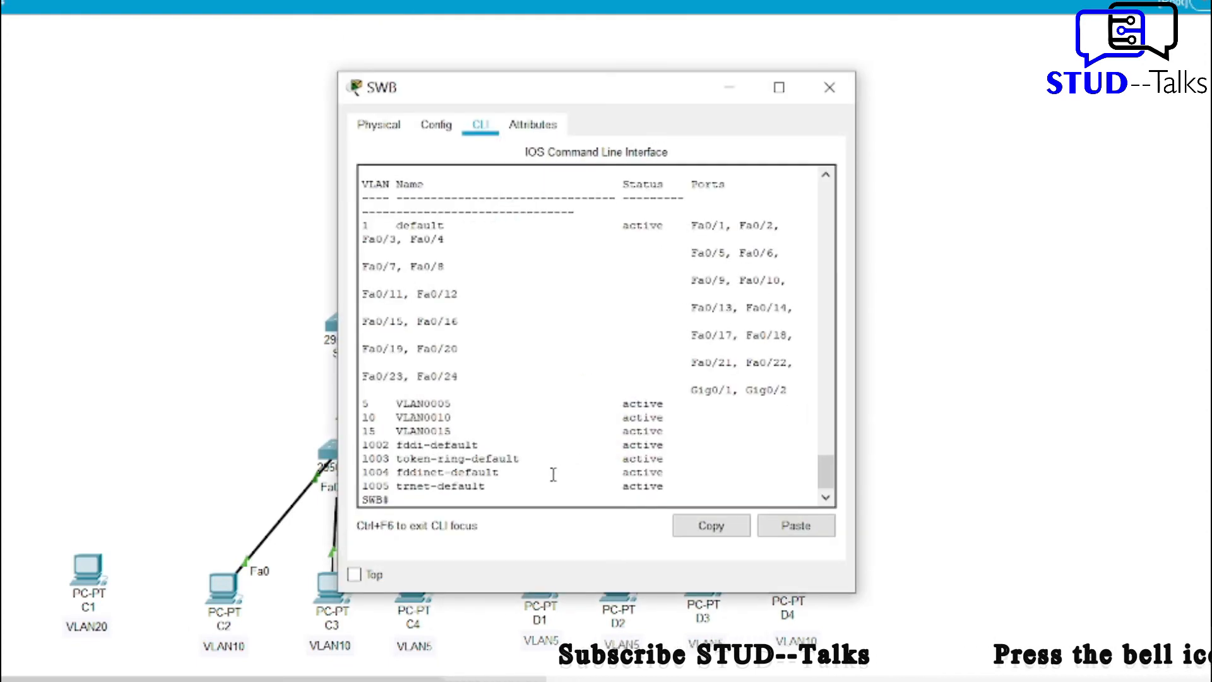
{"action": "type", "text": "conf t"}
{"action": "key", "text": "Return"}
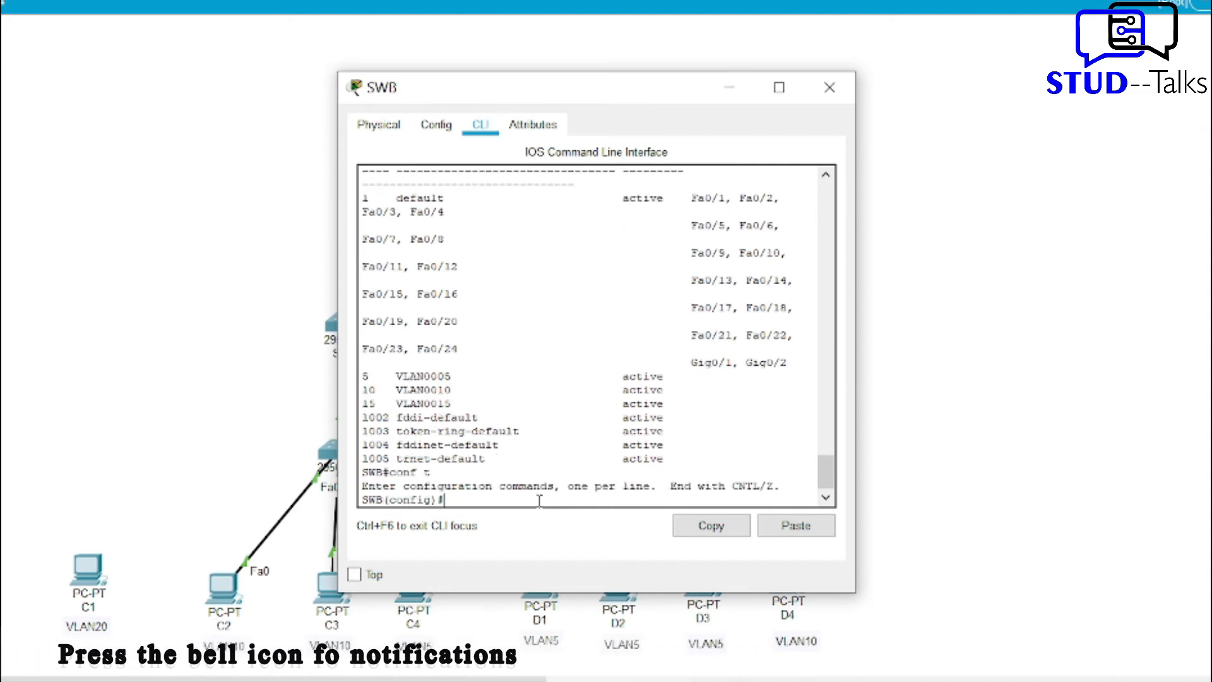
{"action": "left_click", "coordinate": [775, 523]}
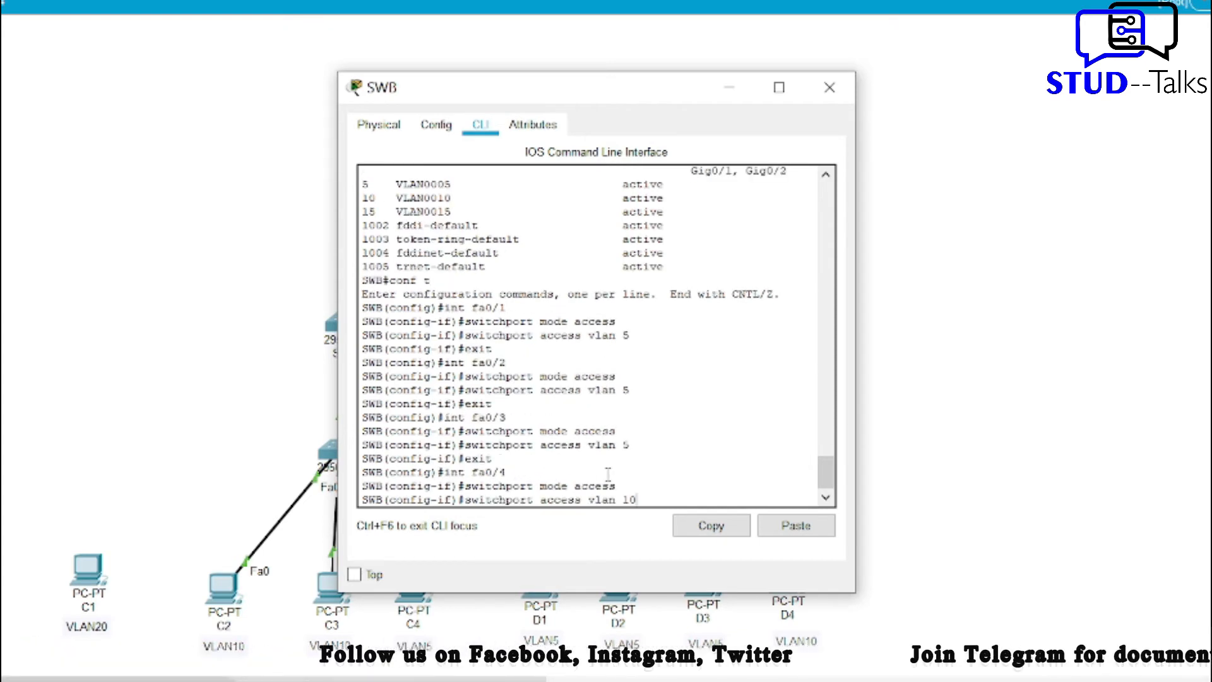
{"action": "key", "text": "Return"}
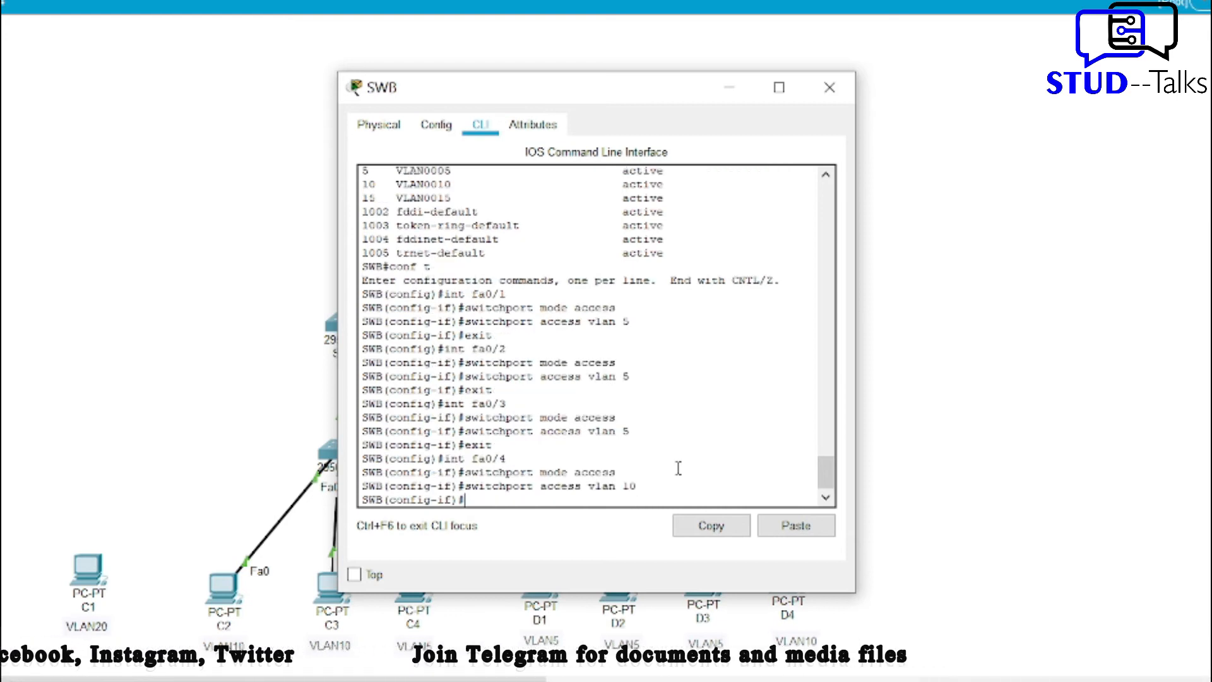
{"action": "left_click", "coordinate": [737, 88]}
Display switch SWA's brief VLAN table from privileged mode and return the switch to global configuration mode.
{"action": "left_click", "coordinate": [340, 450]}
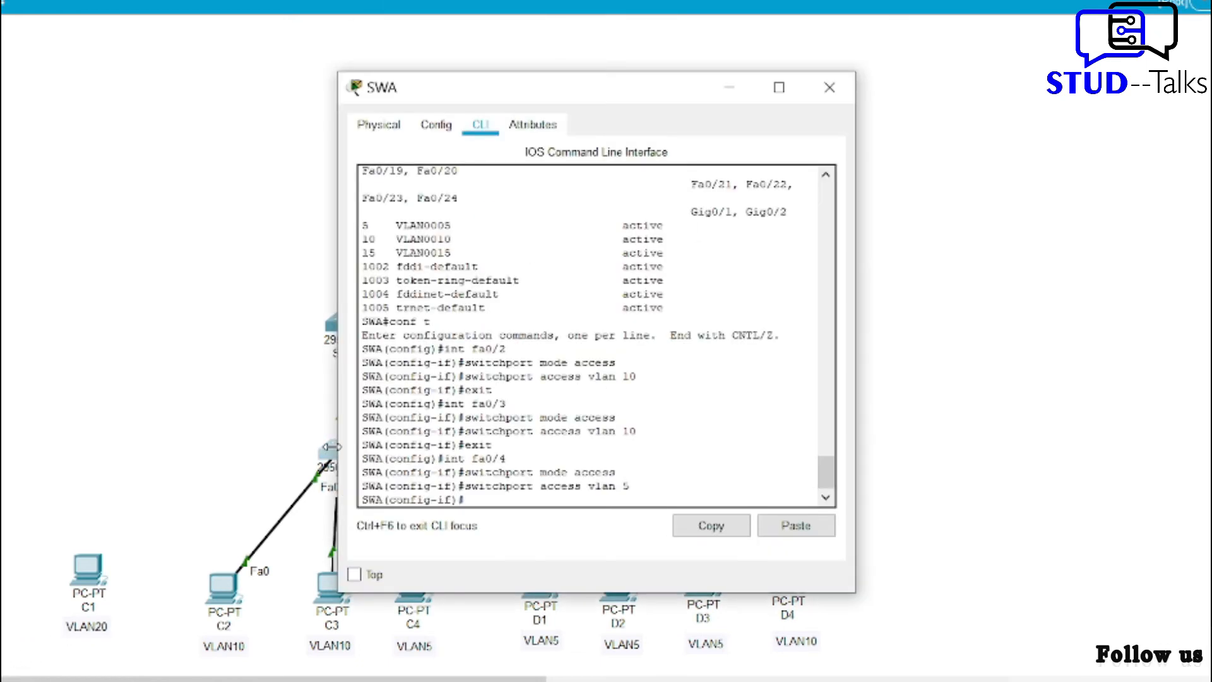
{"action": "type", "text": "exit"}
{"action": "key", "text": "Return"}
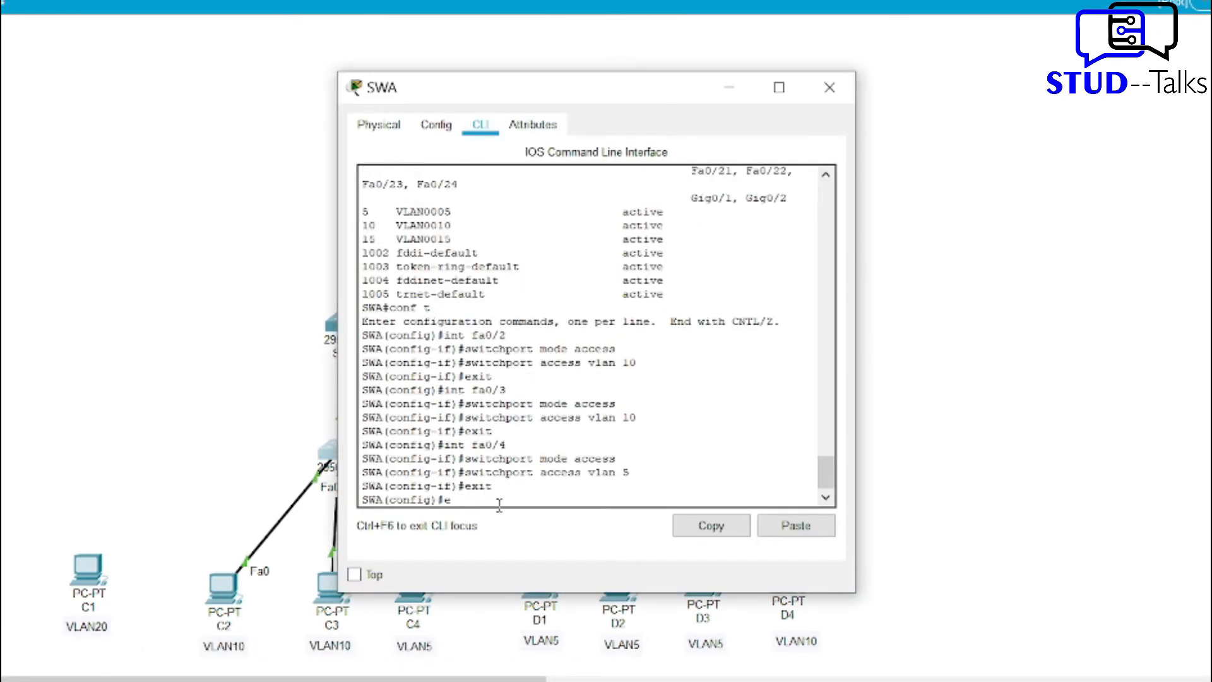
{"action": "type", "text": "exit"}
{"action": "key", "text": "Return"}
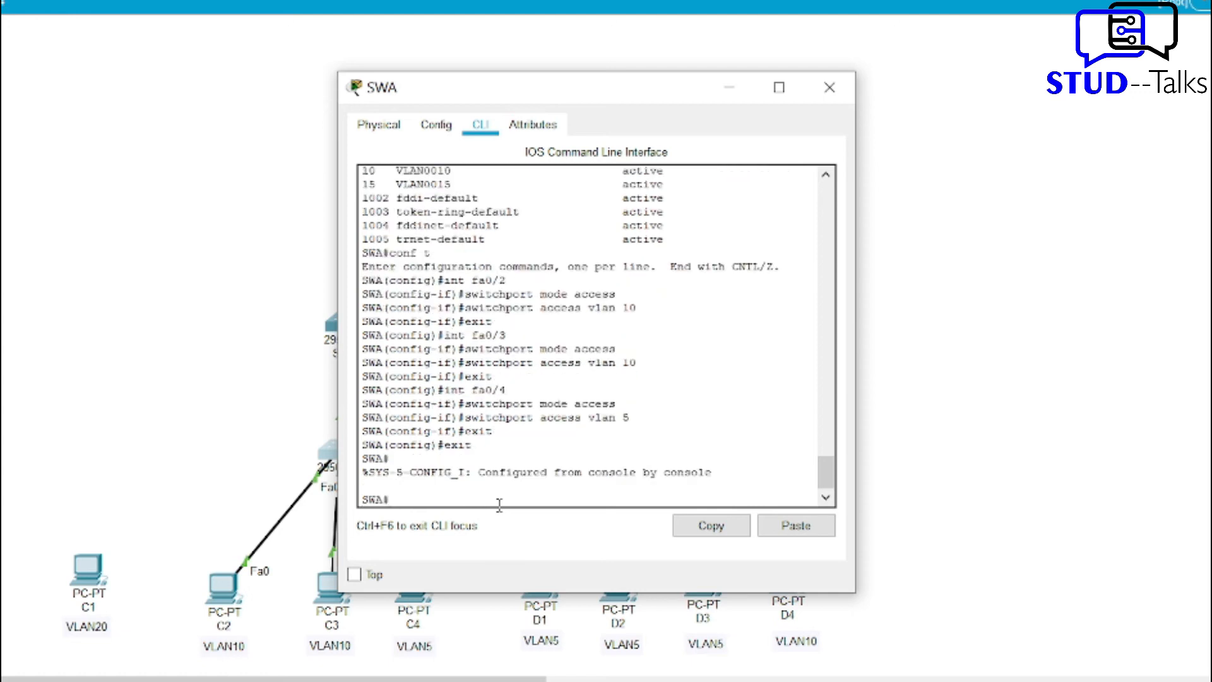
{"action": "left_click", "coordinate": [782, 525]}
{"action": "key", "text": "Return"}
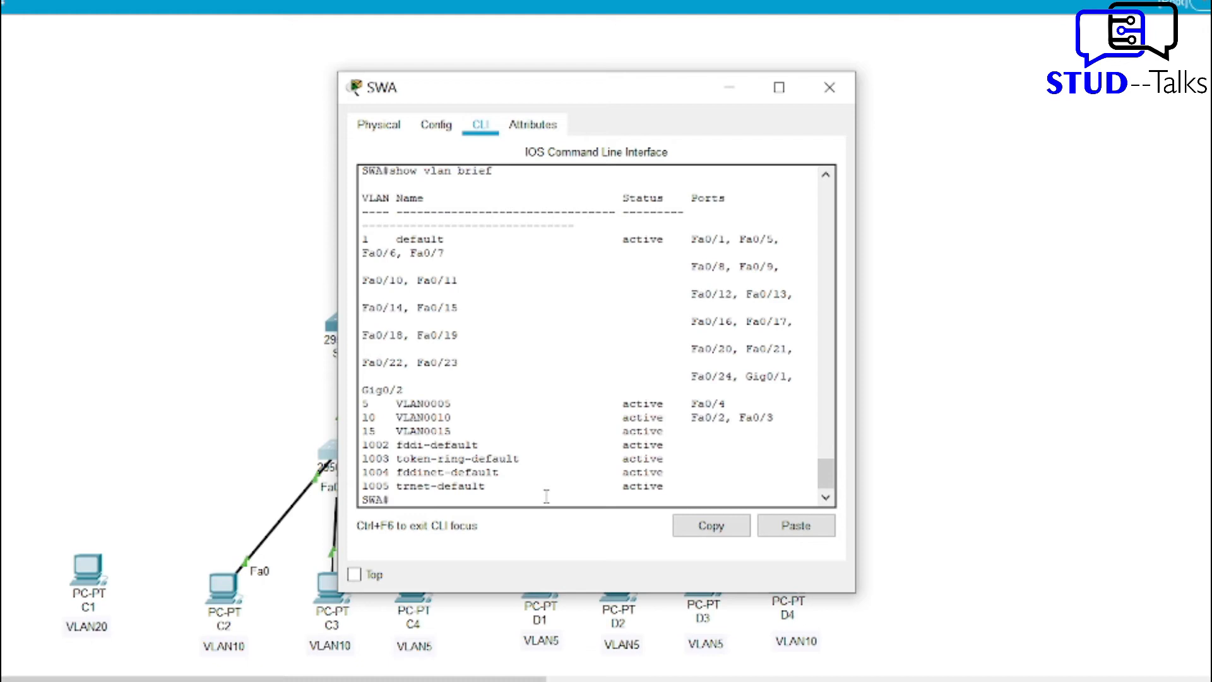
{"action": "type", "text": "conf t"}
{"action": "key", "text": "Return"}
{"action": "left_click", "coordinate": [730, 87]}
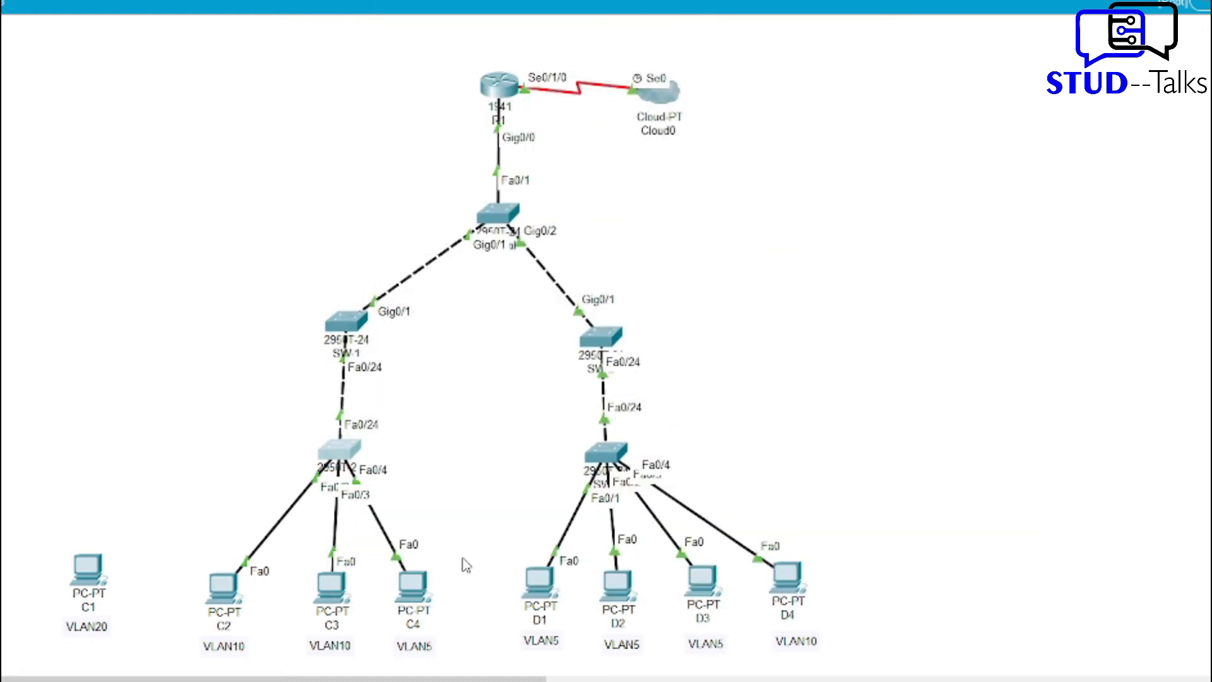
Display switch SWB's brief VLAN table from privileged mode and return the switch to global configuration mode.
{"action": "left_click", "coordinate": [603, 458]}
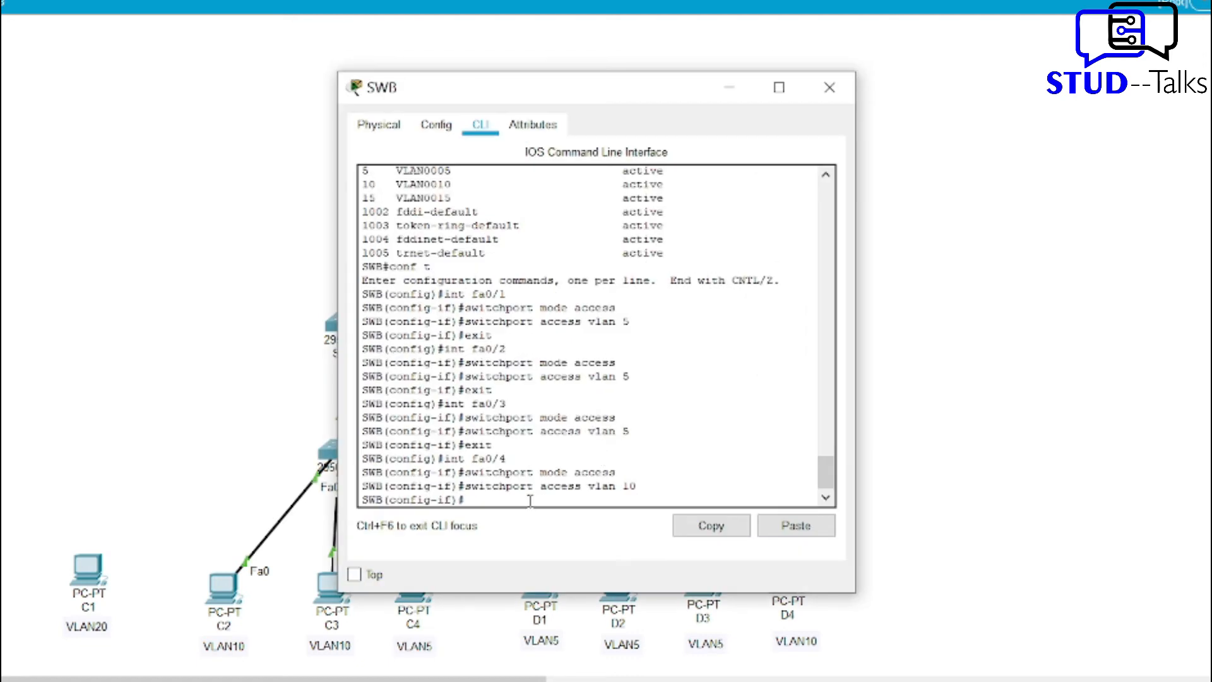
{"action": "type", "text": "exit"}
{"action": "key", "text": "Return"}
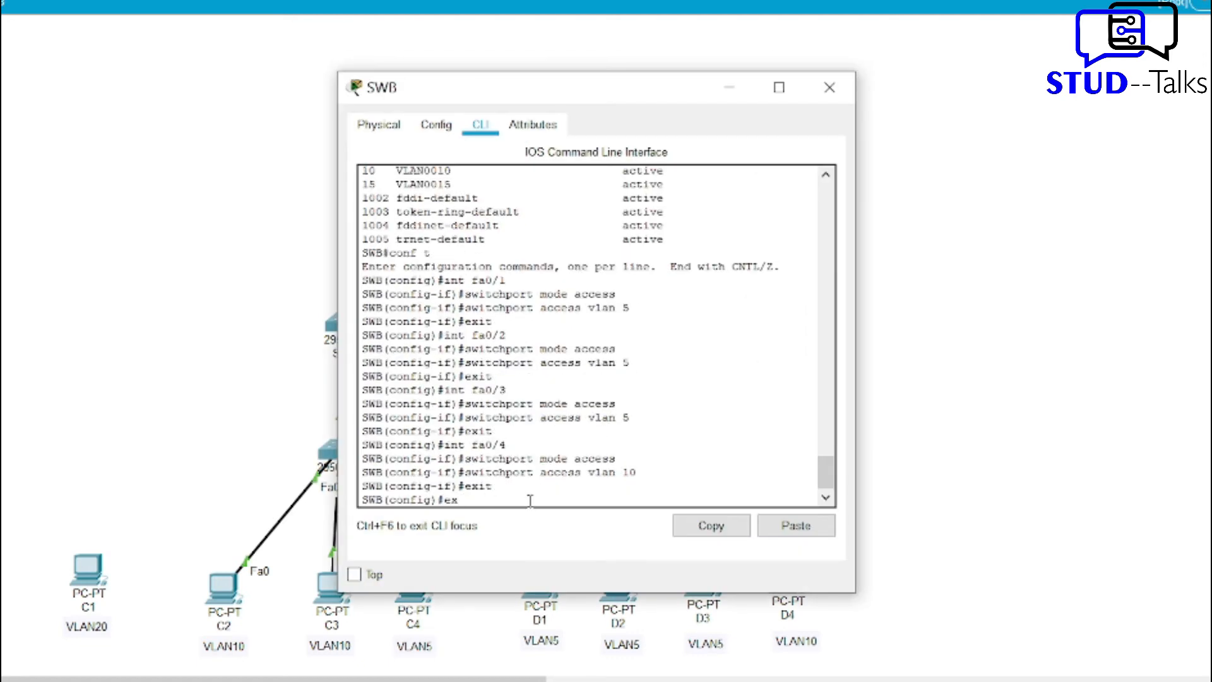
{"action": "type", "text": "exit"}
{"action": "key", "text": "Return"}
{"action": "key", "text": "Return"}
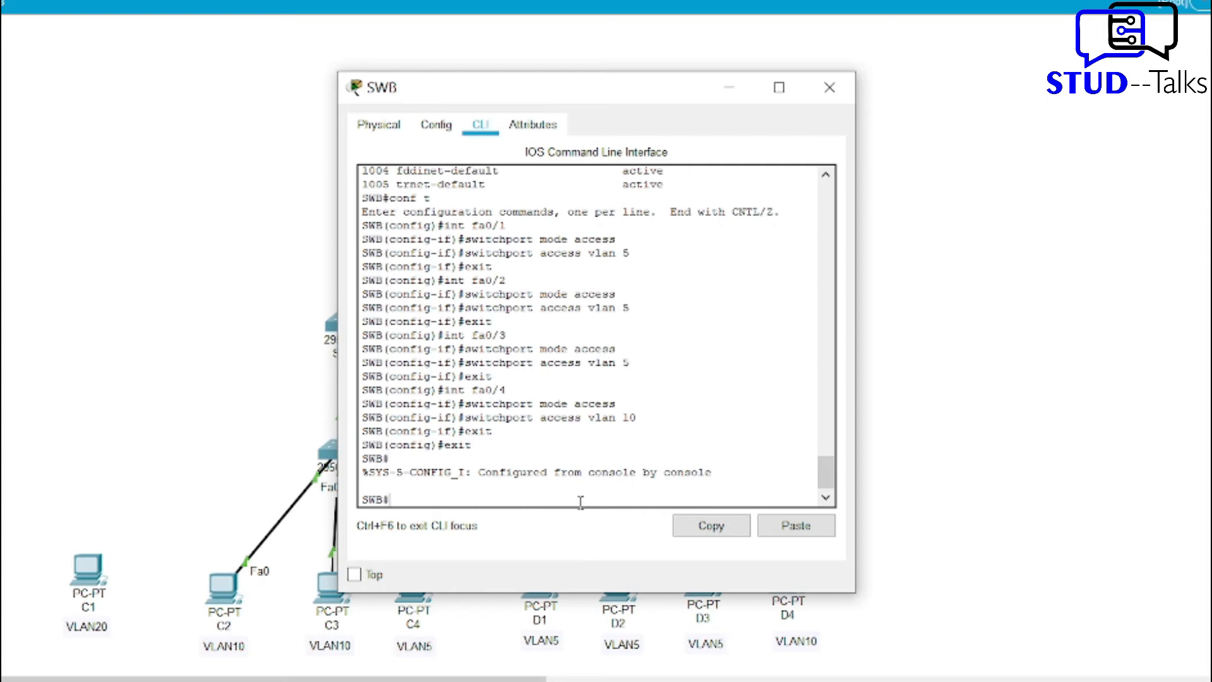
{"action": "left_click", "coordinate": [783, 524]}
{"action": "key", "text": "Return"}
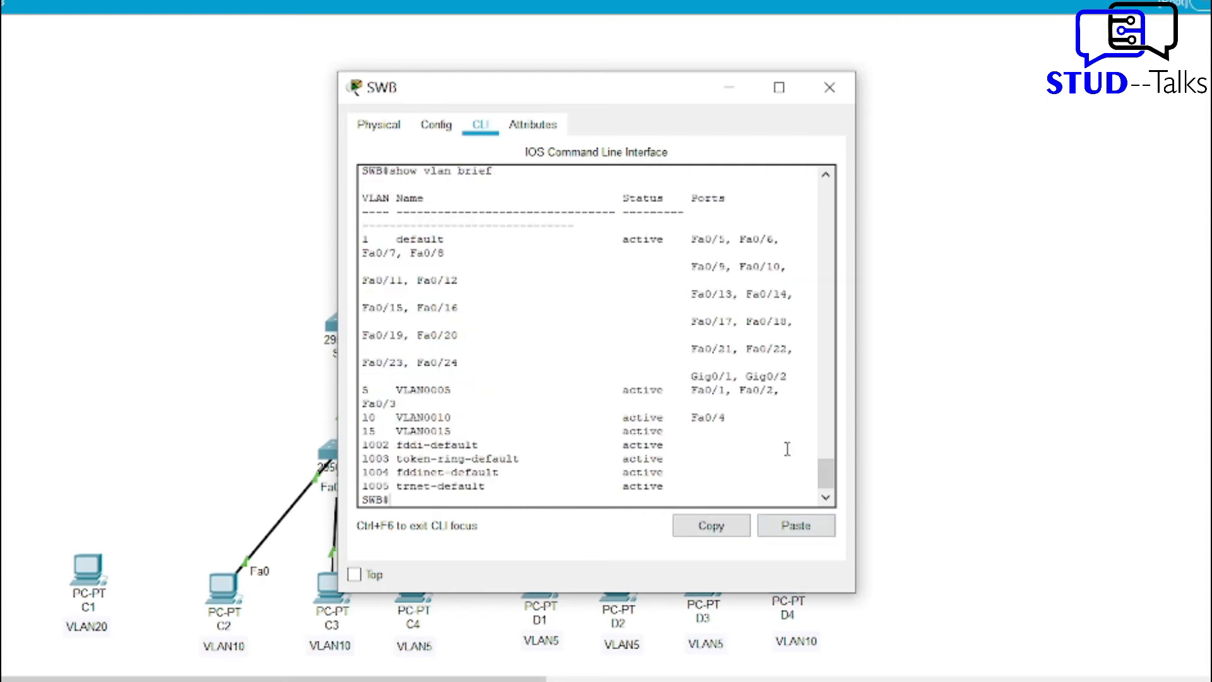
{"action": "left_click_drag", "start_coordinate": [753, 419], "coordinate": [483, 534]}
{"action": "left_click", "coordinate": [712, 525]}
{"action": "key", "text": "Return"}
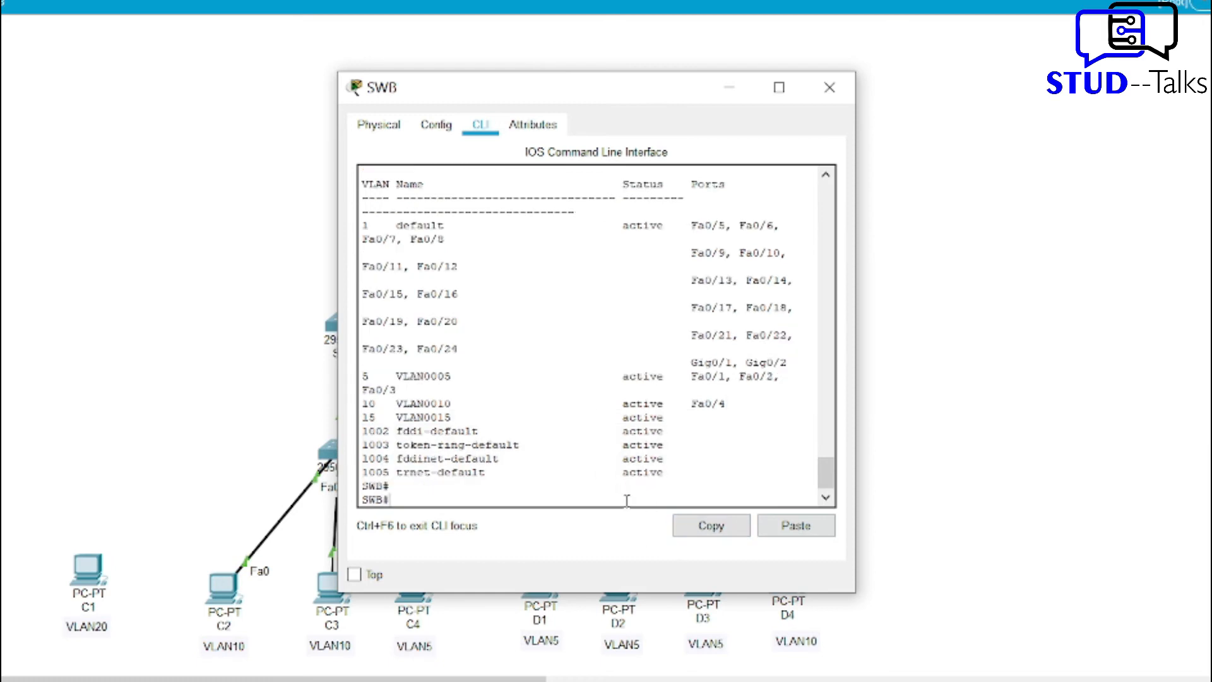
{"action": "type", "text": "conf t"}
{"action": "key", "text": "Return"}
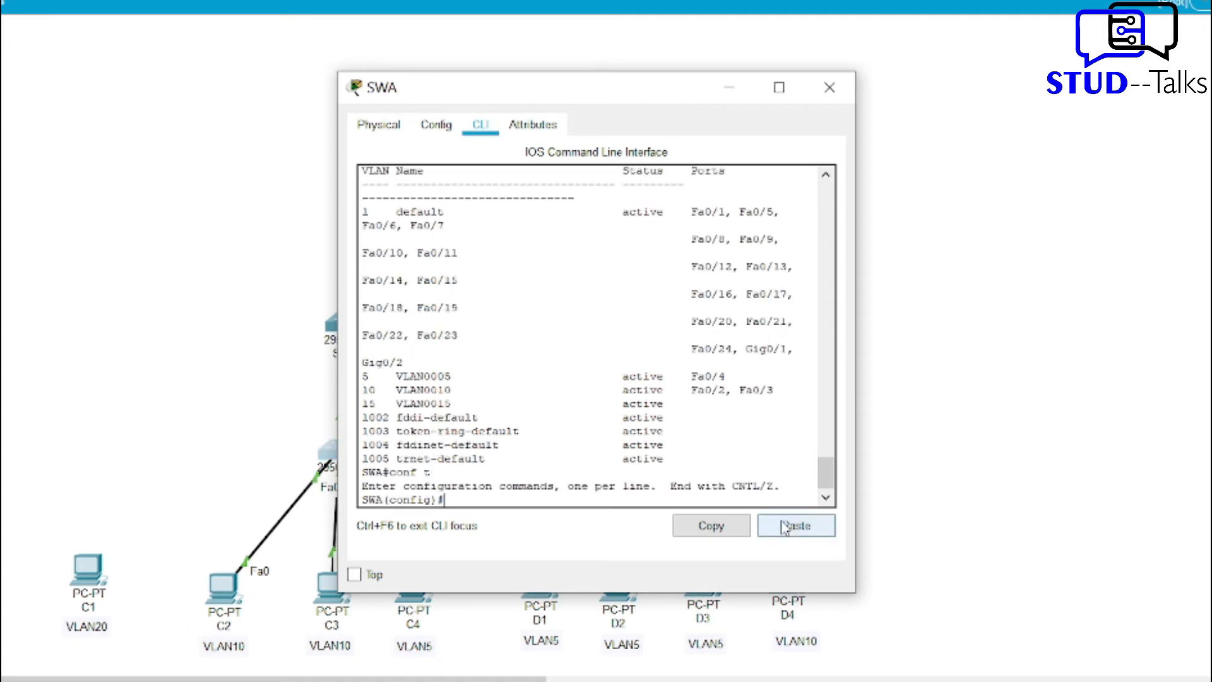
On switch SWA, set fa0/24 to trunk mode with native VLAN 15 using the copied commands.
{"action": "left_click", "coordinate": [788, 527]}
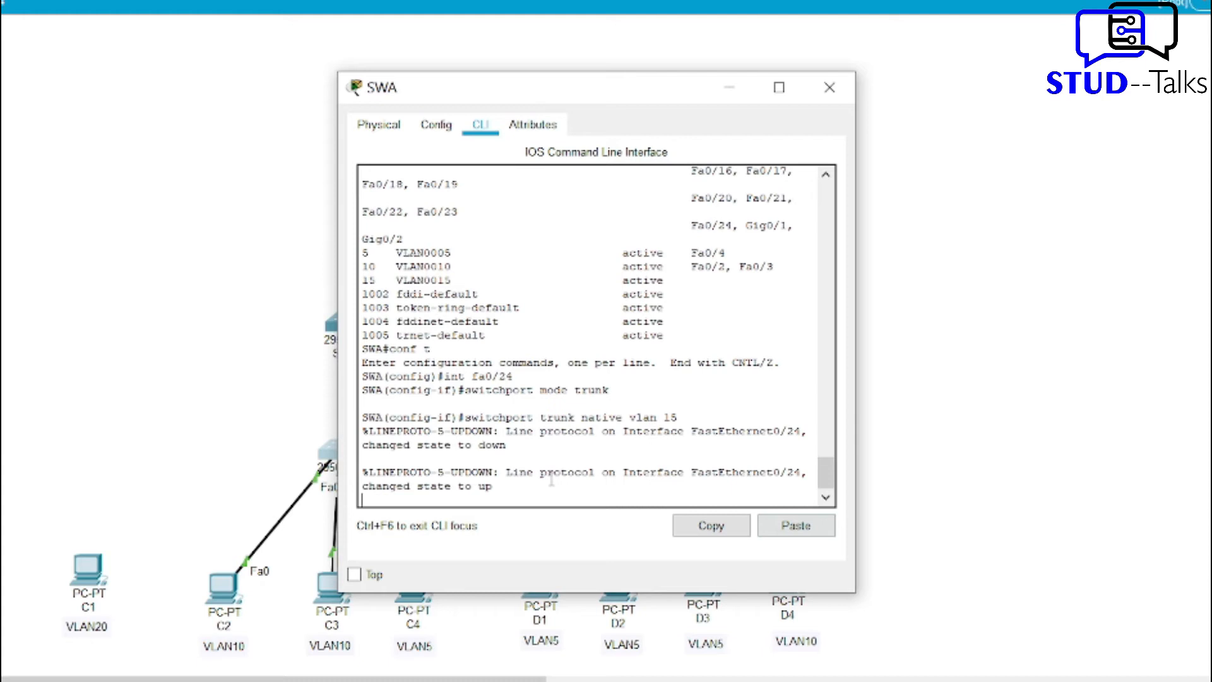
{"action": "key", "text": "Return"}
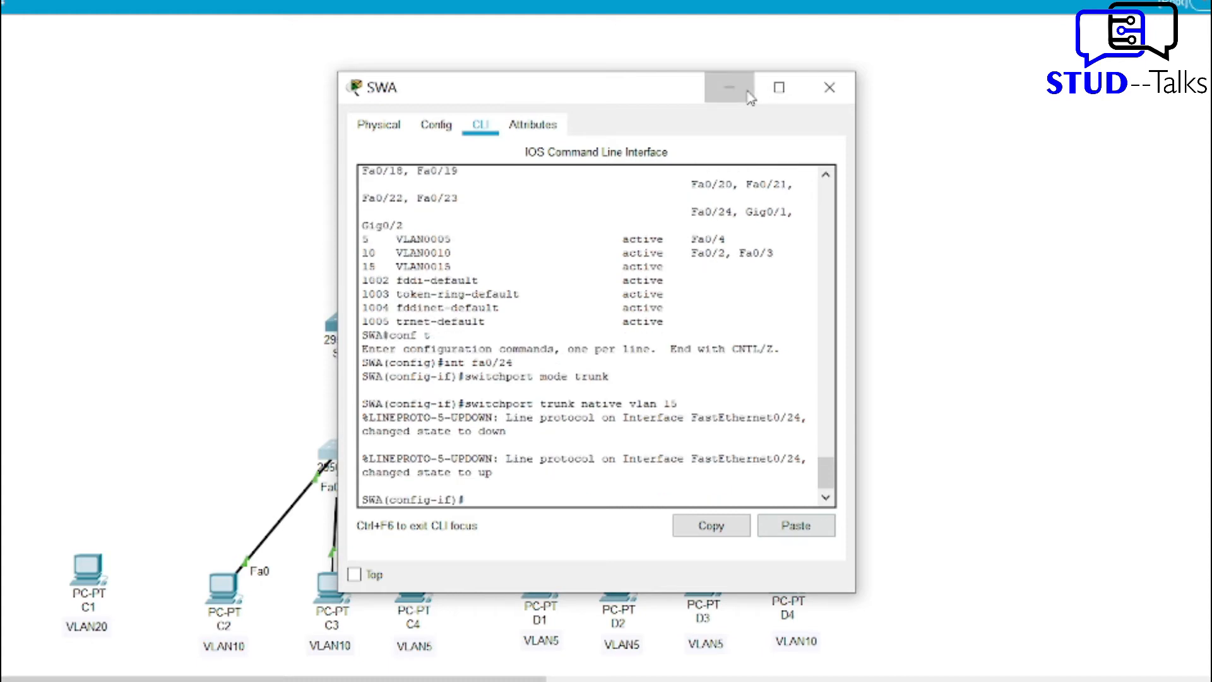
{"action": "left_click", "coordinate": [728, 88]}
On switch SWB, set fa0/24 to trunk mode with native VLAN 15 using the copied commands.
{"action": "left_click", "coordinate": [607, 449]}
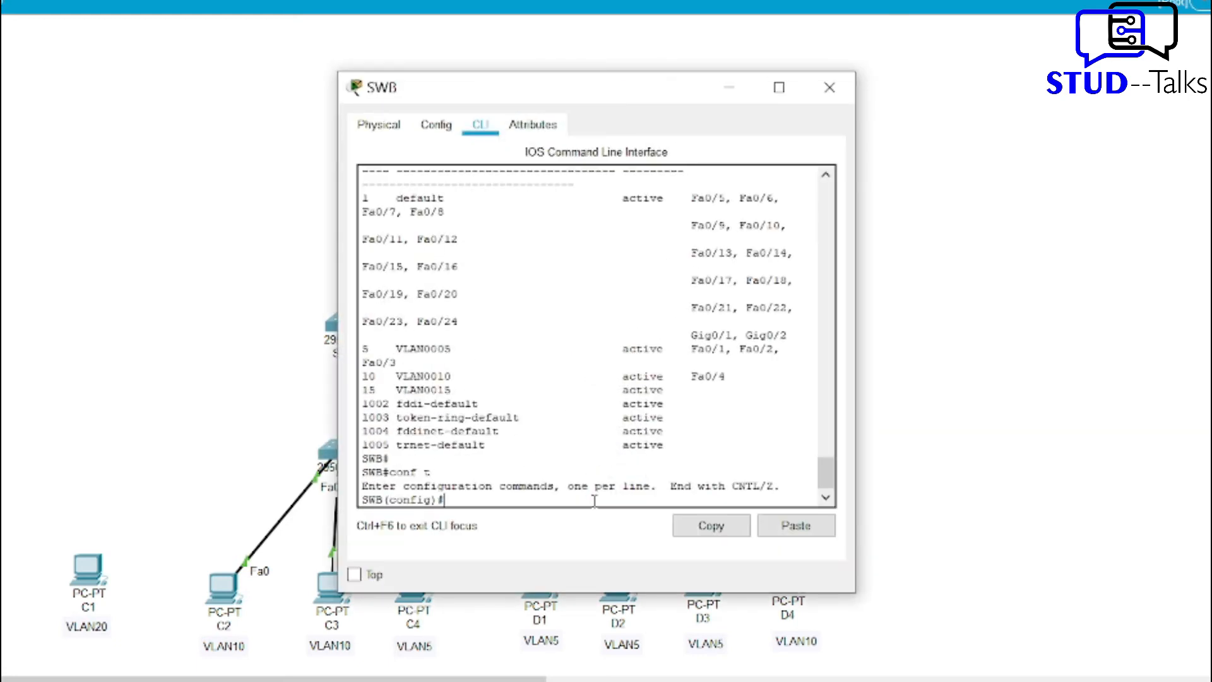
{"action": "left_click", "coordinate": [813, 529]}
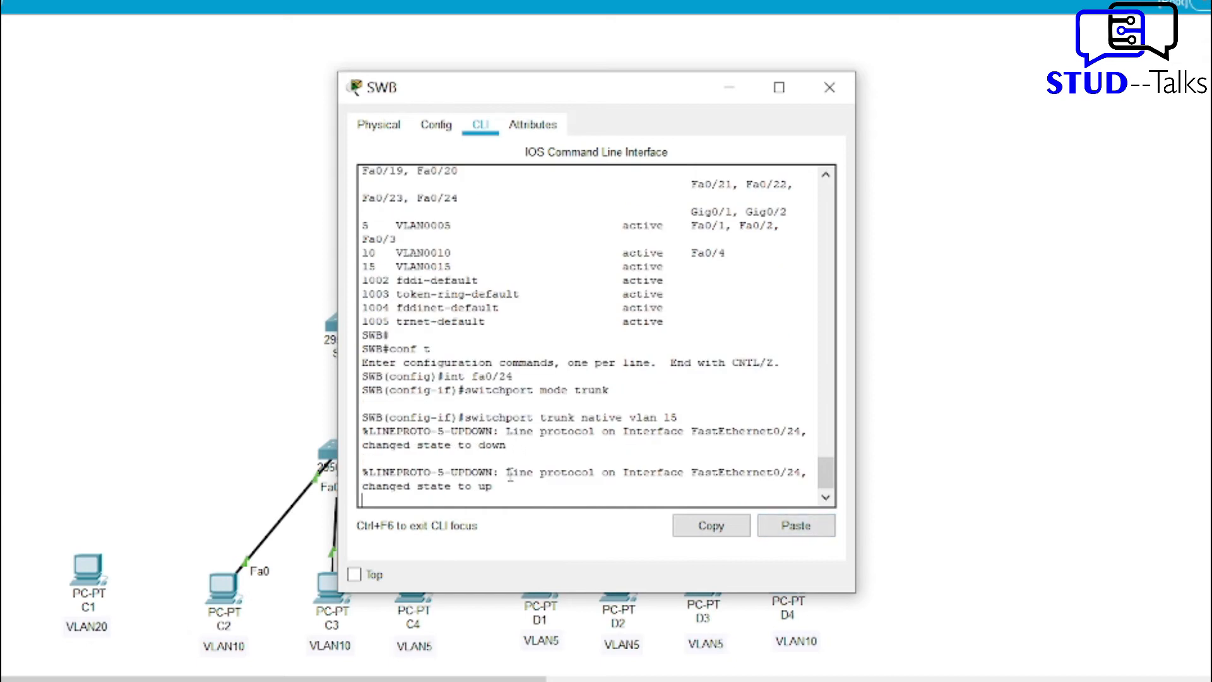
{"action": "key", "text": "Return"}
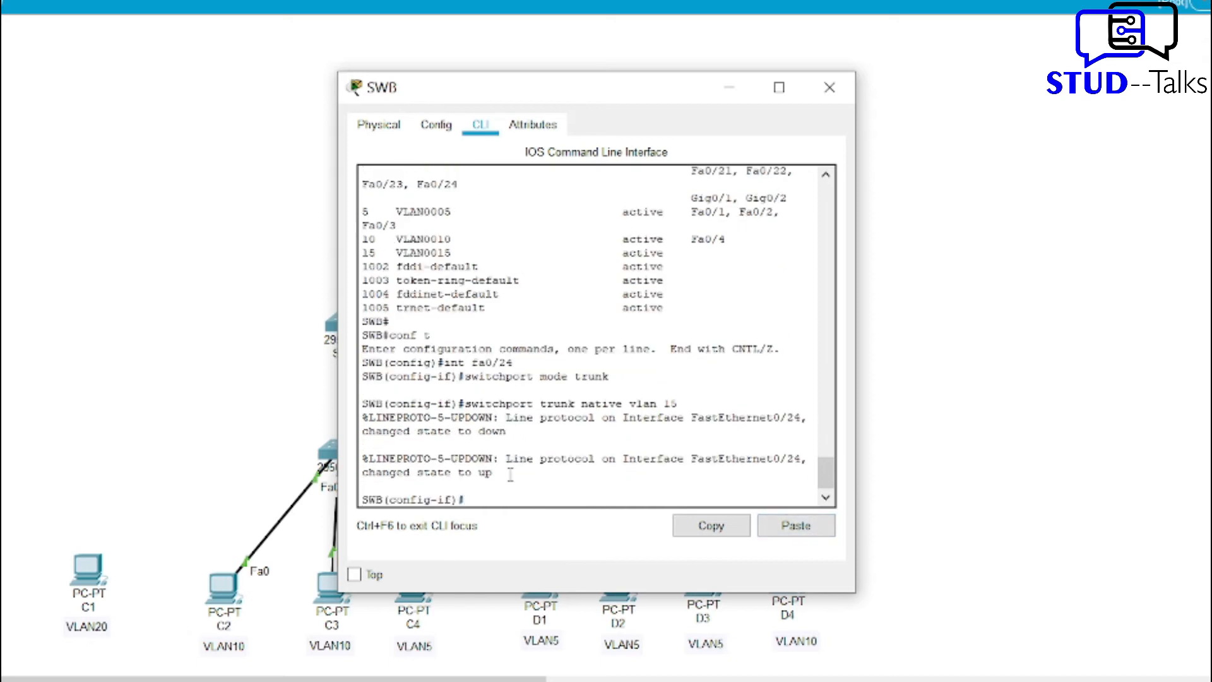
{"action": "left_click", "coordinate": [727, 93]}
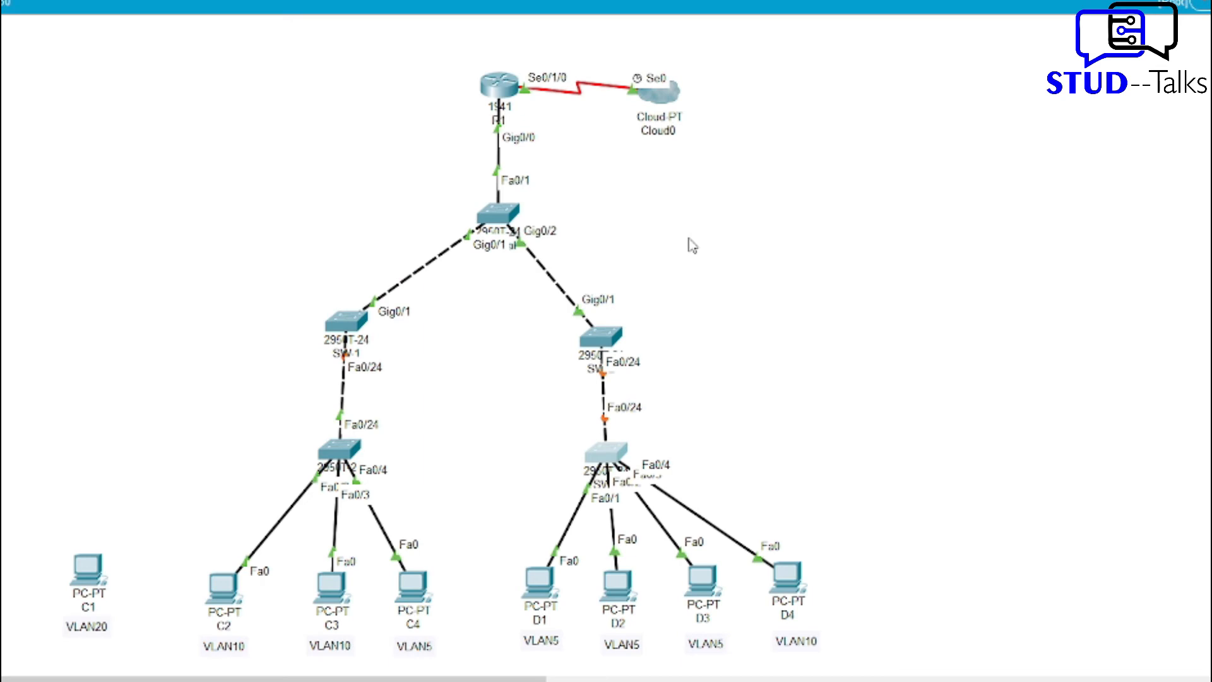
On switch SW-1, enter global configuration mode and set fa0/24 to trunk mode with native VLAN 15.
{"action": "key", "text": "Return"}
{"action": "key", "text": "Return"}
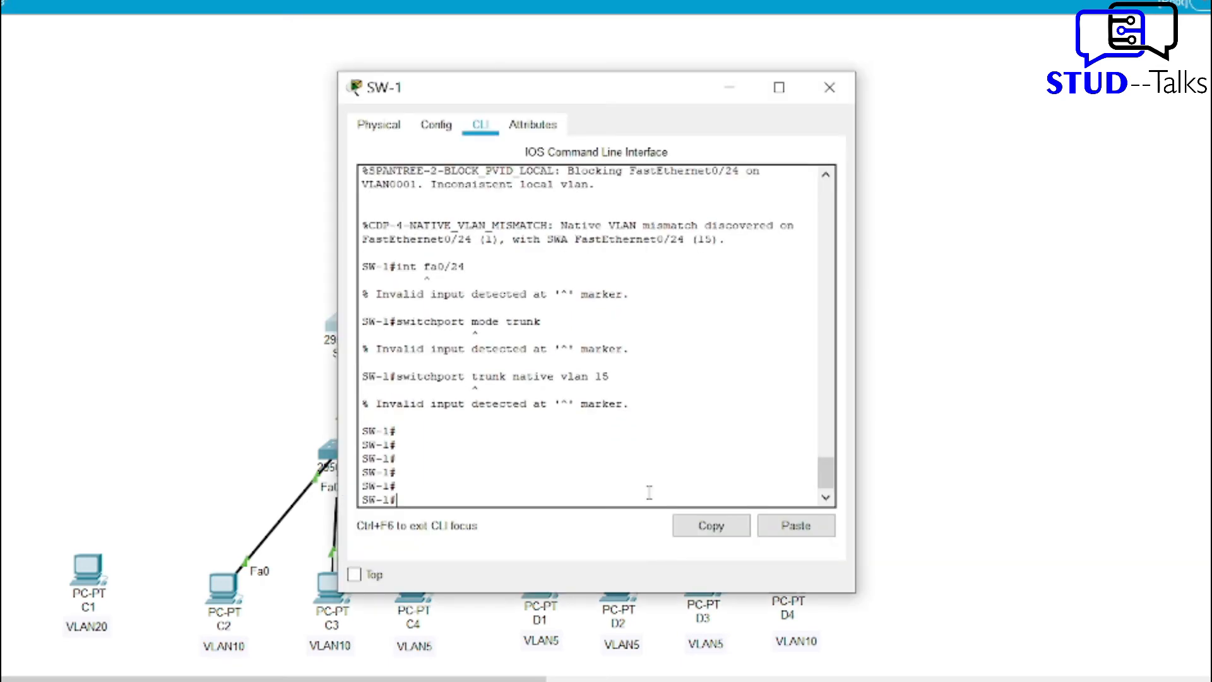
{"action": "type", "text": "conf t"}
{"action": "key", "text": "Return"}
{"action": "left_click", "coordinate": [796, 525]}
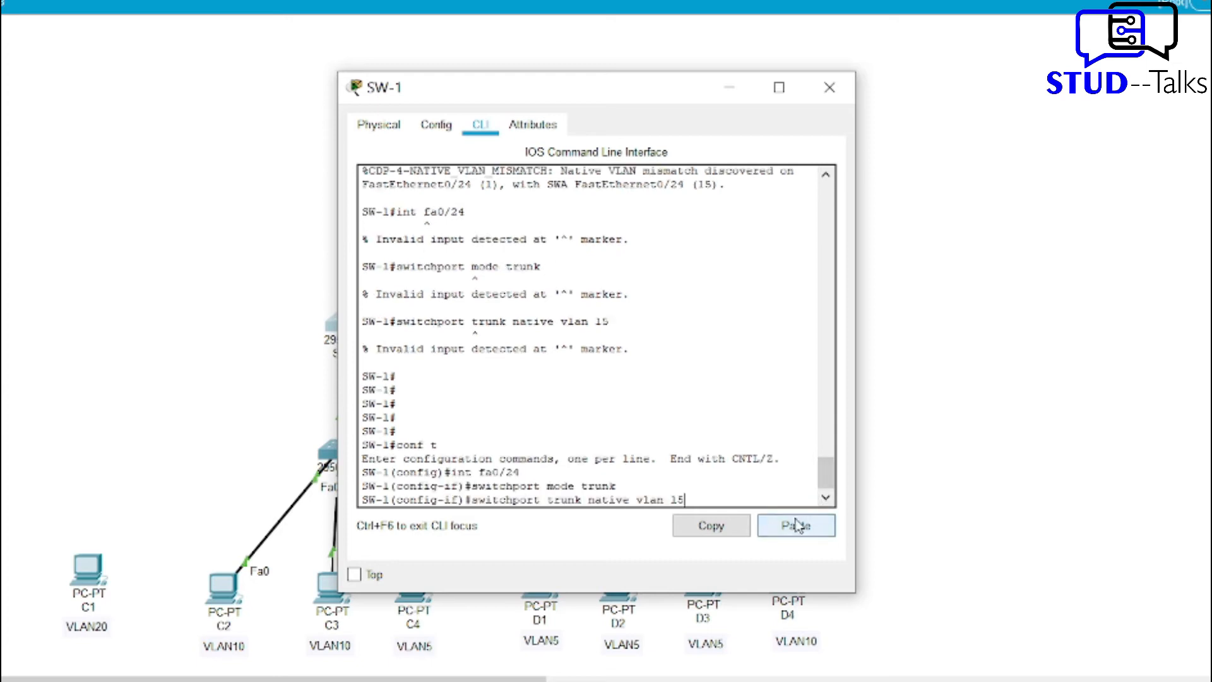
{"action": "key", "text": "Return"}
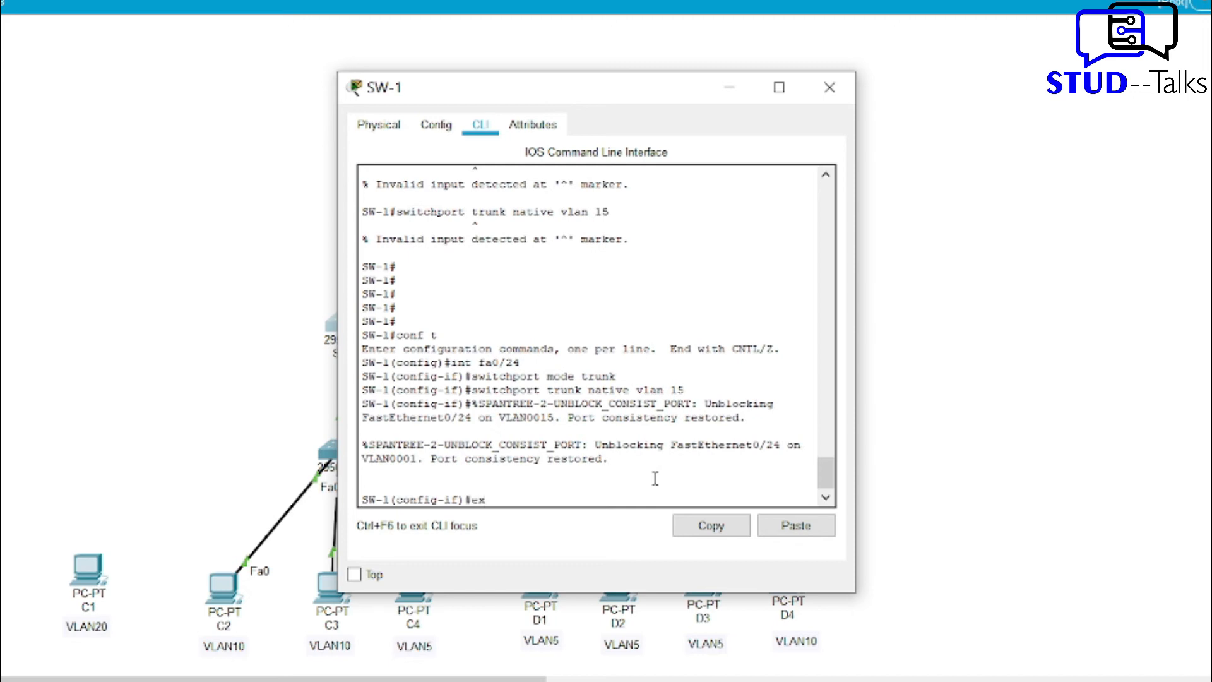
{"action": "type", "text": "exit"}
{"action": "key", "text": "Return"}
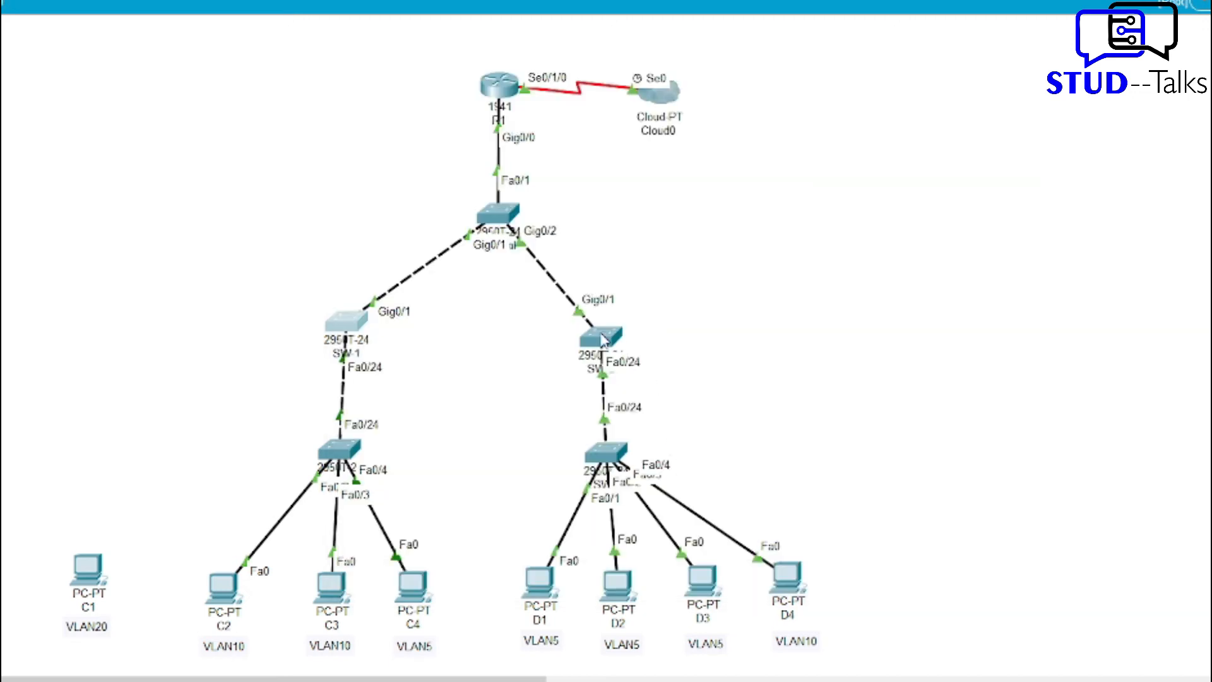
On switch SW-2, enter global configuration mode and set fa0/24 to trunk mode with native VLAN 15.
{"action": "left_click", "coordinate": [600, 336]}
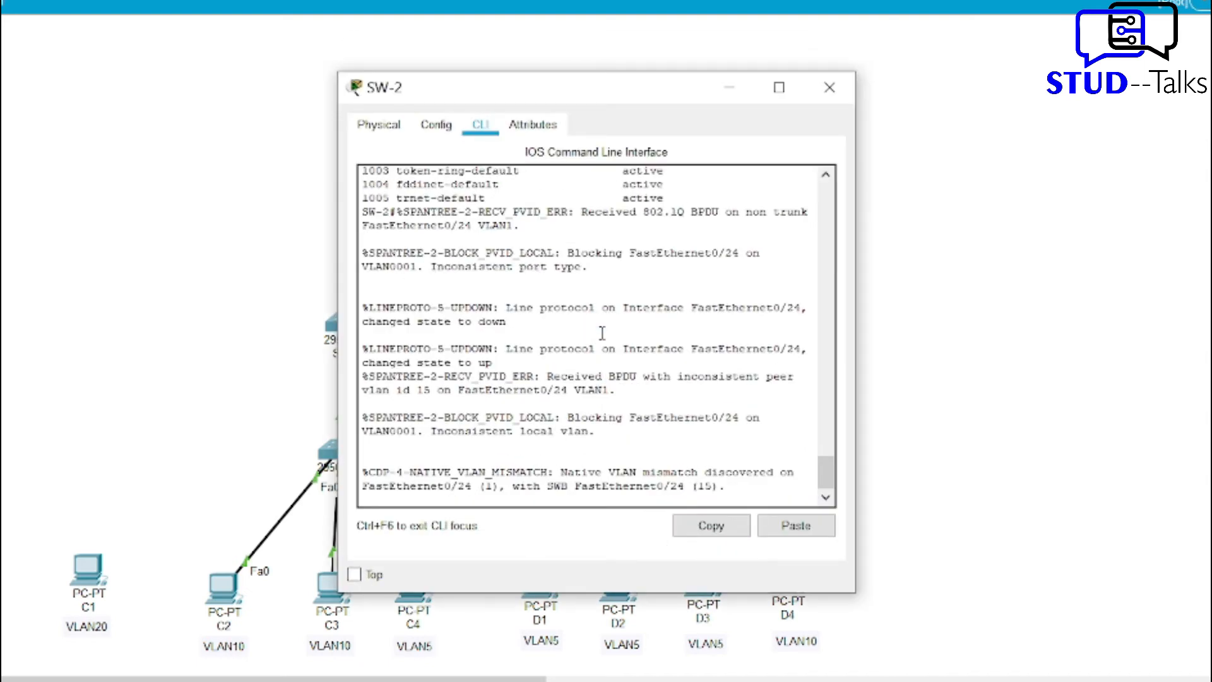
{"action": "key", "text": "Return"}
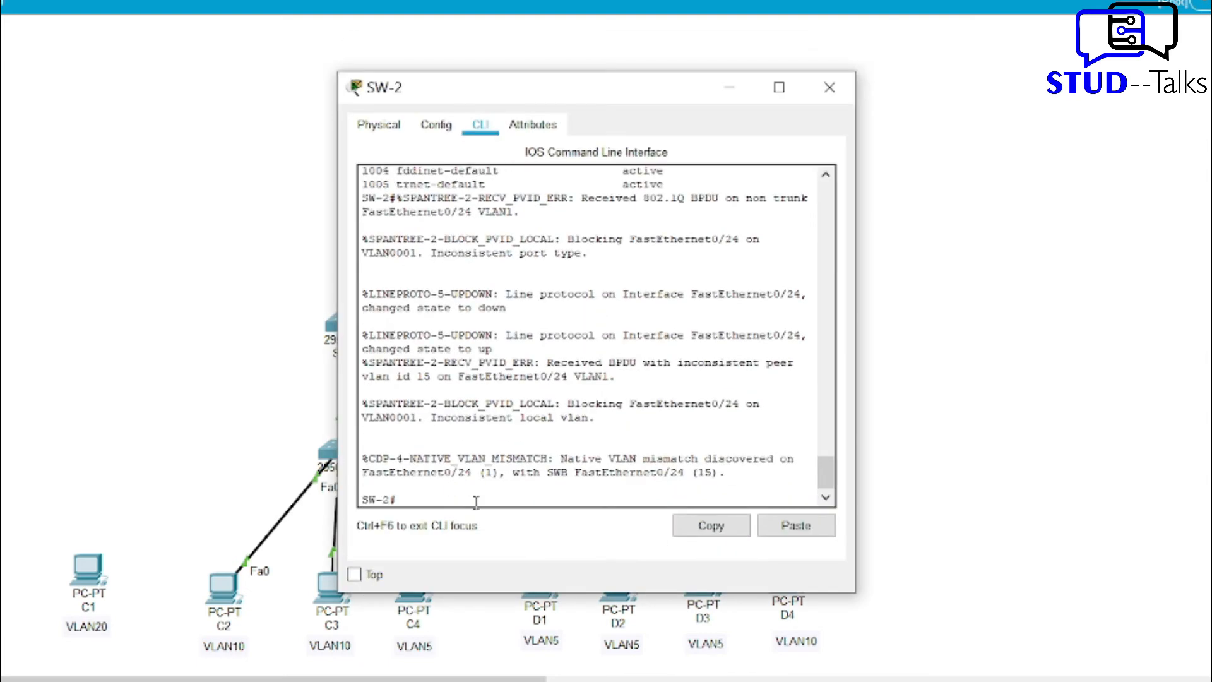
{"action": "type", "text": "conf t"}
{"action": "key", "text": "Return"}
{"action": "left_click", "coordinate": [797, 525]}
{"action": "key", "text": "Return"}
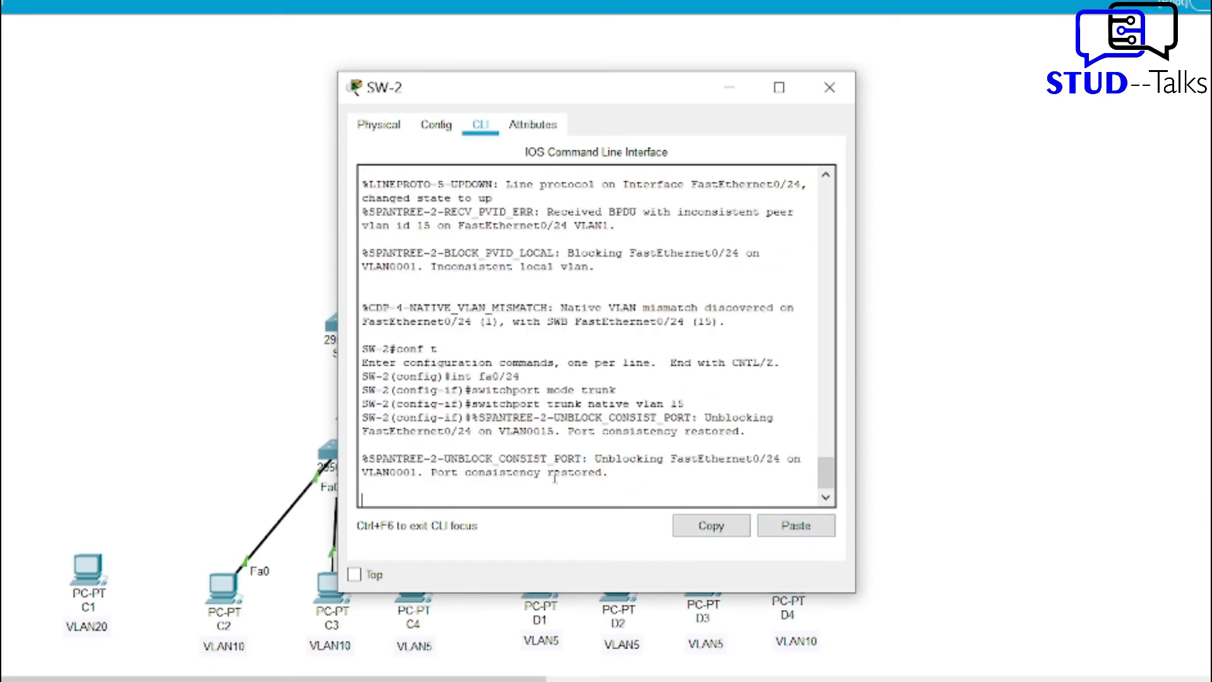
{"action": "key", "text": "Return"}
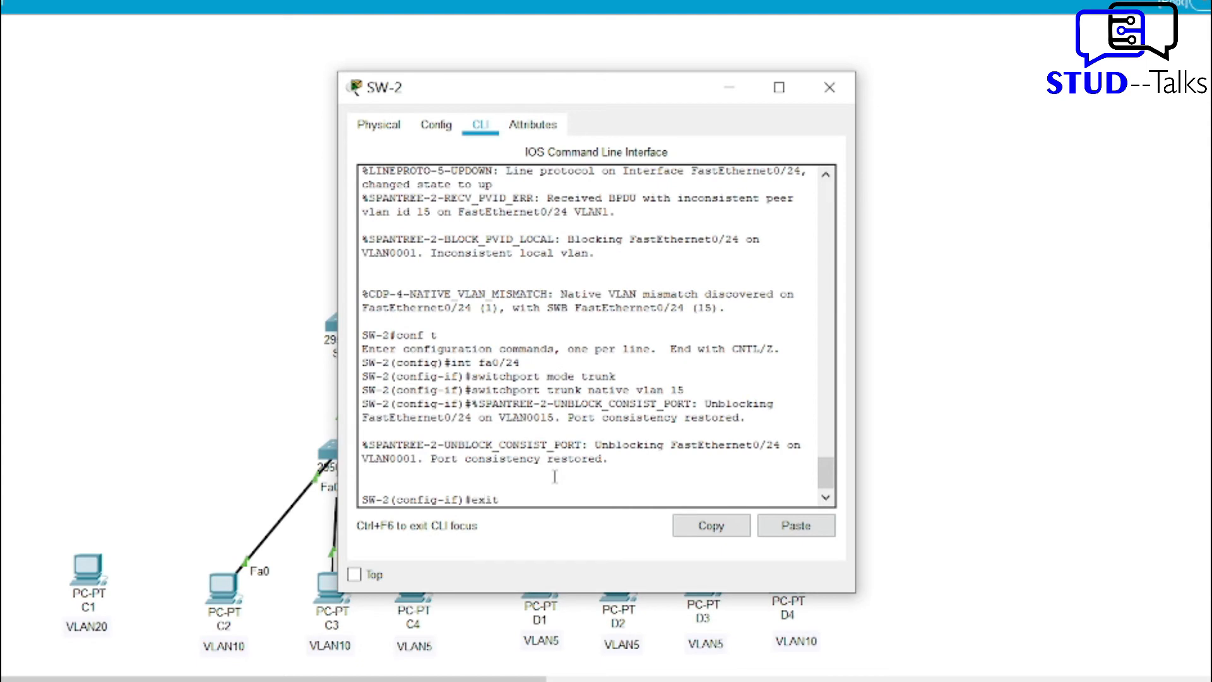
{"action": "key", "text": "Return"}
{"action": "left_click", "coordinate": [751, 67]}
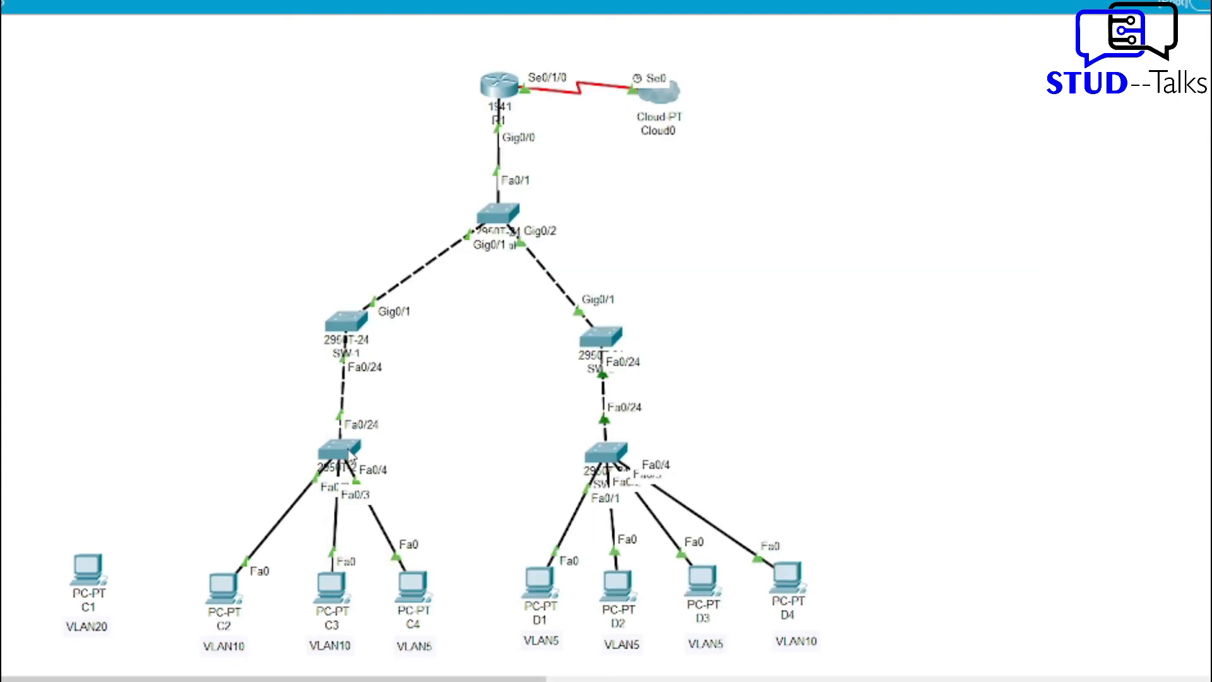
On switch SW-1, set gig0/1 to trunk mode with native VLAN 15 using the copied commands.
{"action": "left_click", "coordinate": [345, 326]}
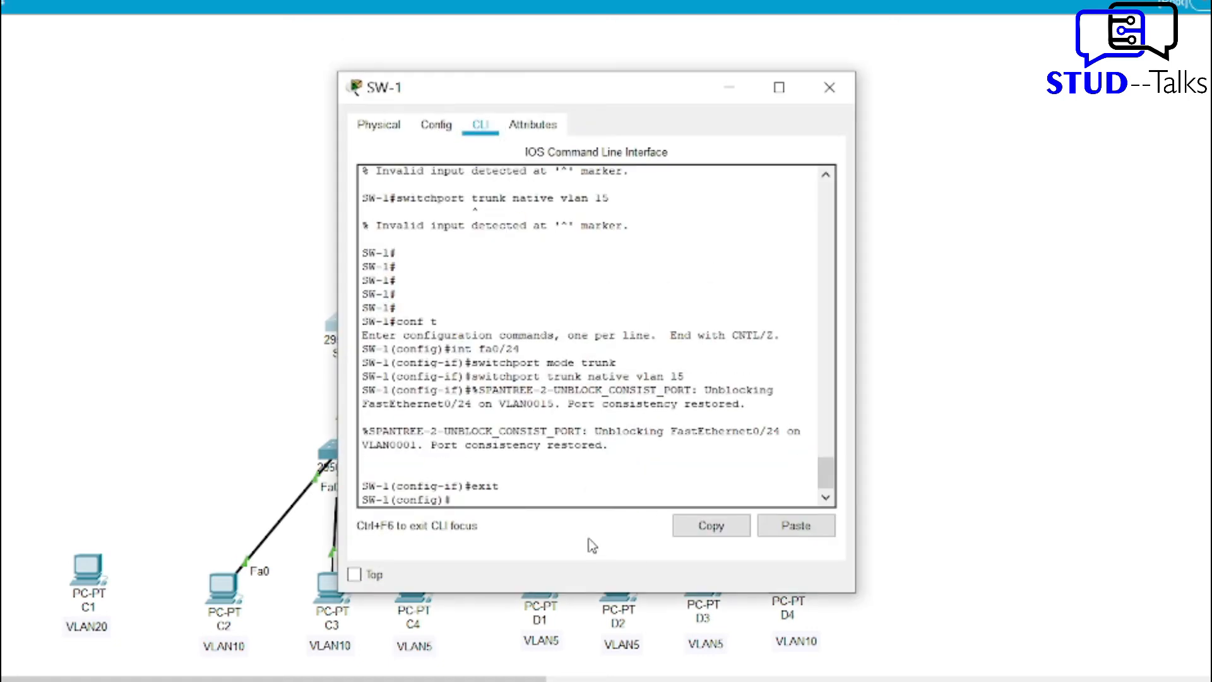
{"action": "left_click", "coordinate": [795, 526]}
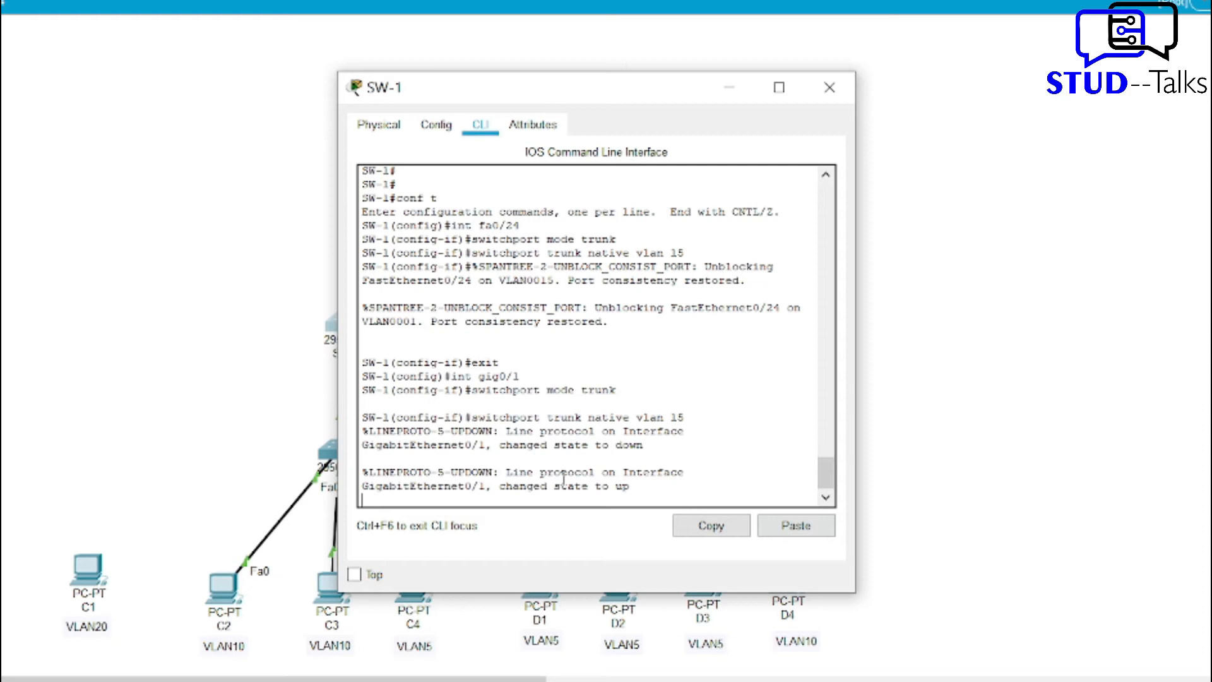
{"action": "key", "text": "Return"}
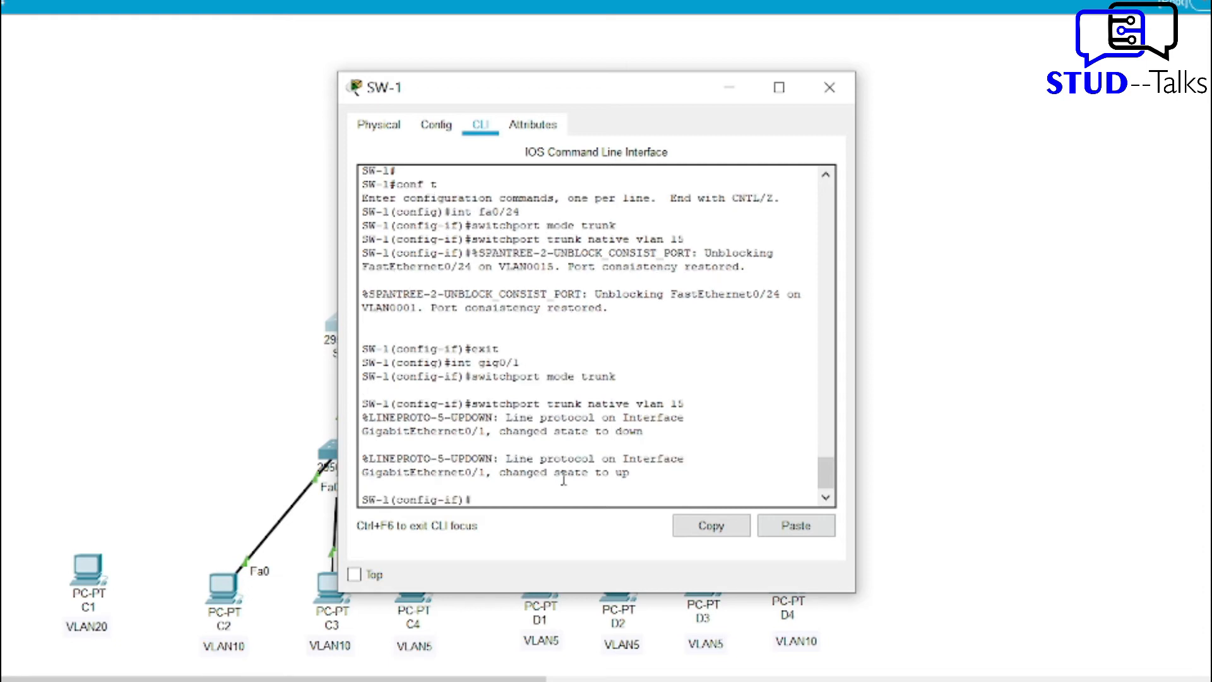
{"action": "left_click", "coordinate": [726, 92]}
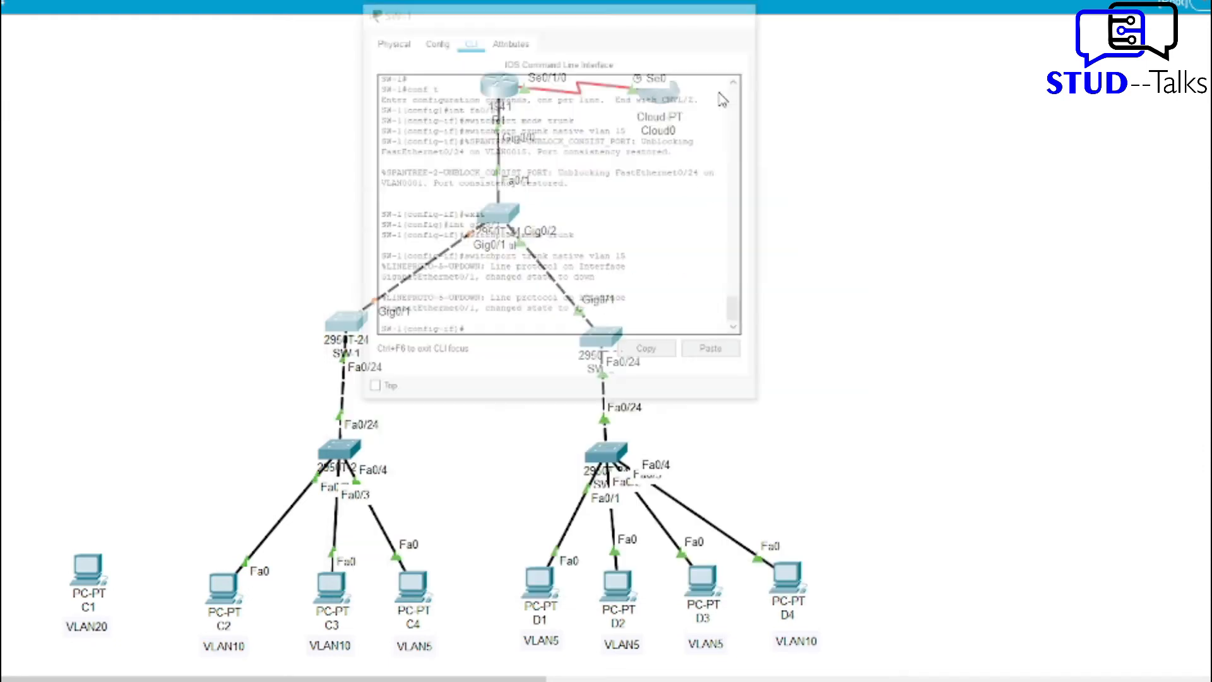
On switch SW-2, set gig0/1 to trunk mode with native VLAN 15 using the copied commands.
{"action": "left_click", "coordinate": [614, 334]}
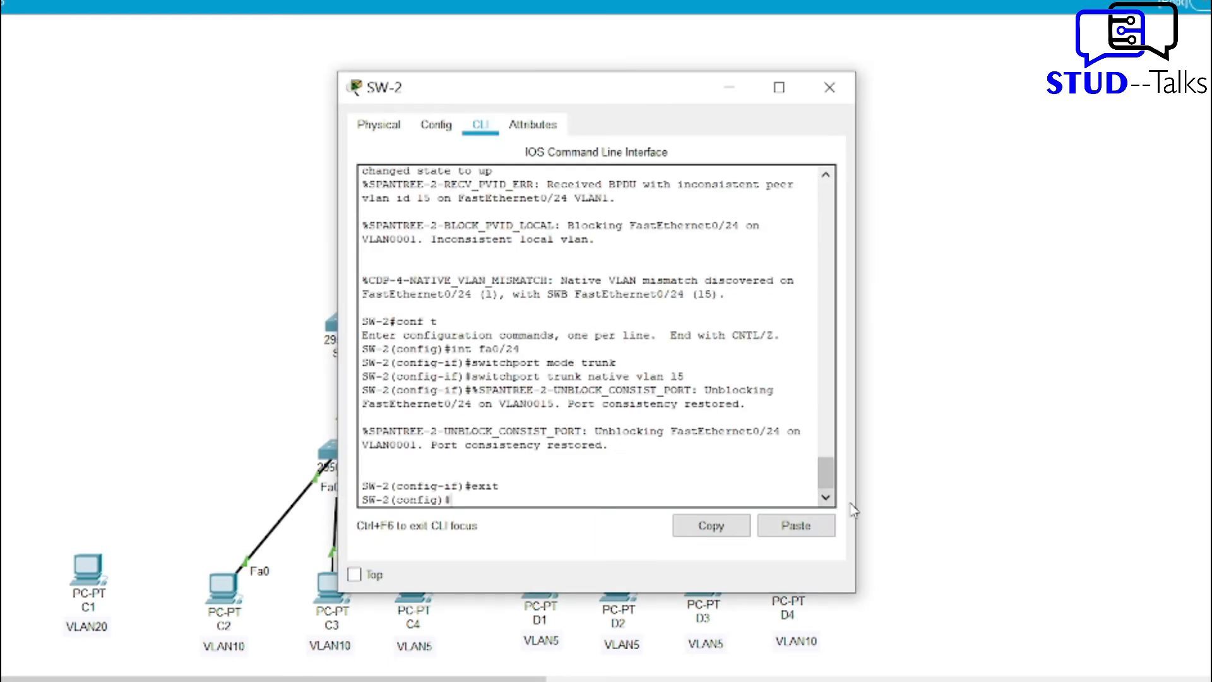
{"action": "left_click", "coordinate": [778, 530]}
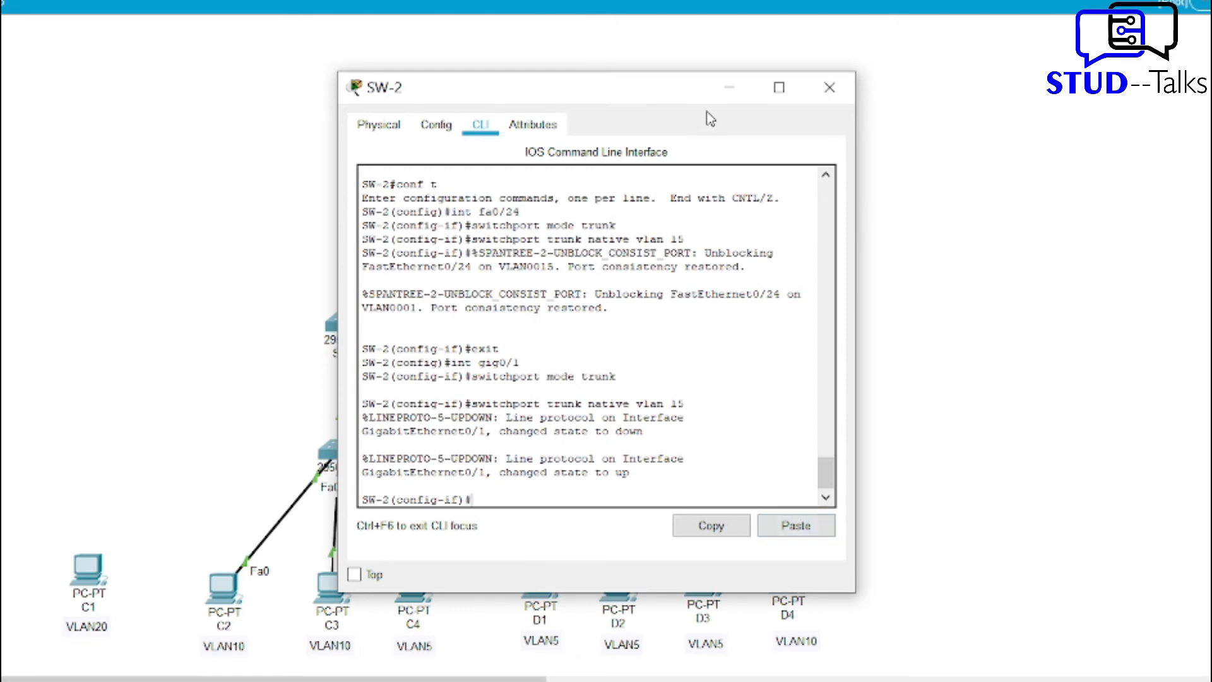
{"action": "left_click", "coordinate": [727, 91]}
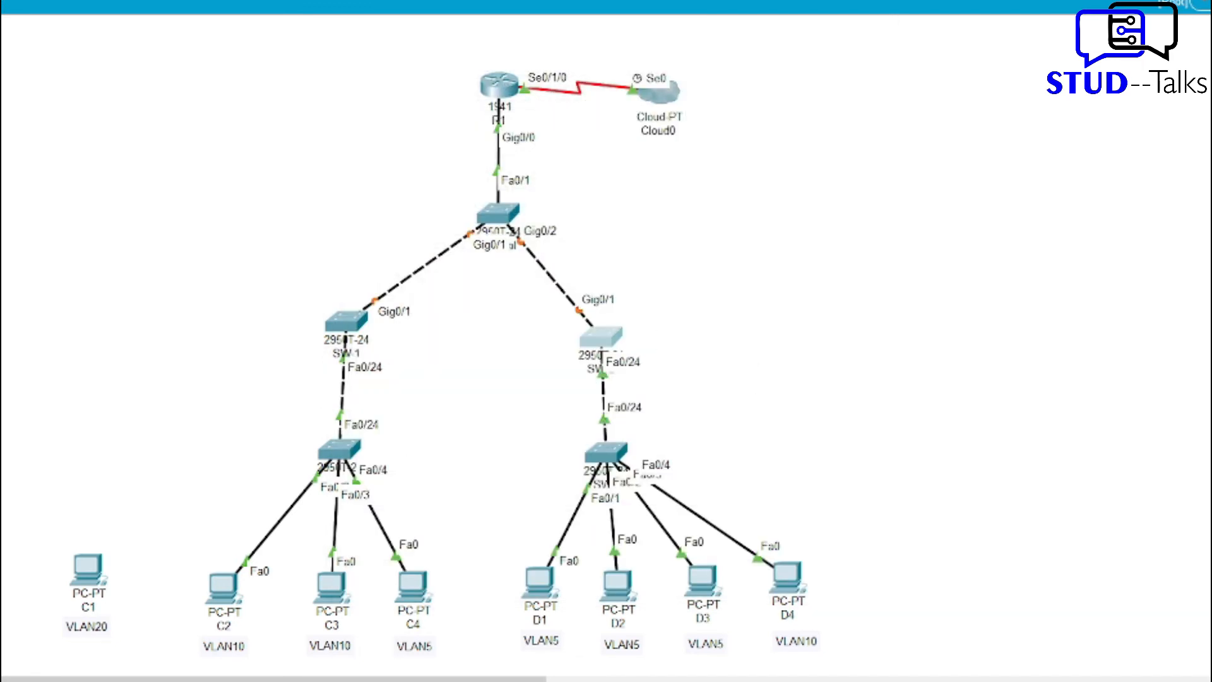
On switch Central, set gig0/1, gig0/2 and fa0/1 to trunk mode with native VLAN 15 using the copied commands, and leave configuration mode.
{"action": "left_click", "coordinate": [498, 213]}
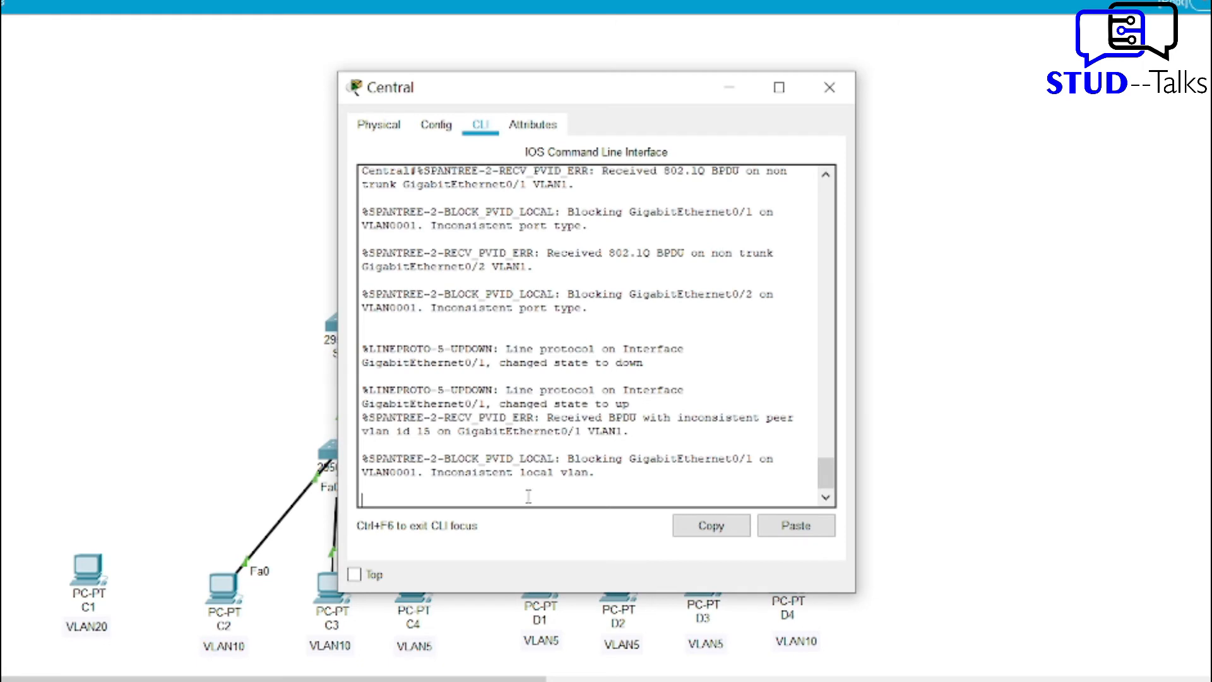
{"action": "key", "text": "Return"}
{"action": "type", "text": "conf t"}
{"action": "key", "text": "Return"}
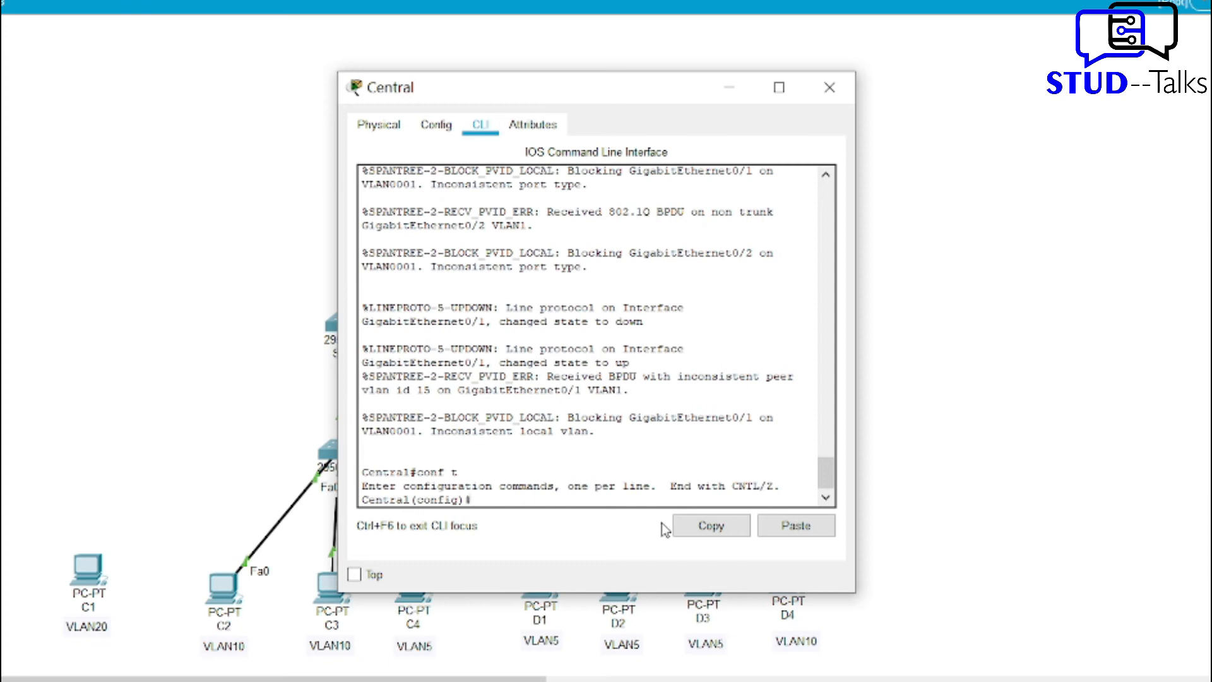
{"action": "left_click", "coordinate": [796, 526]}
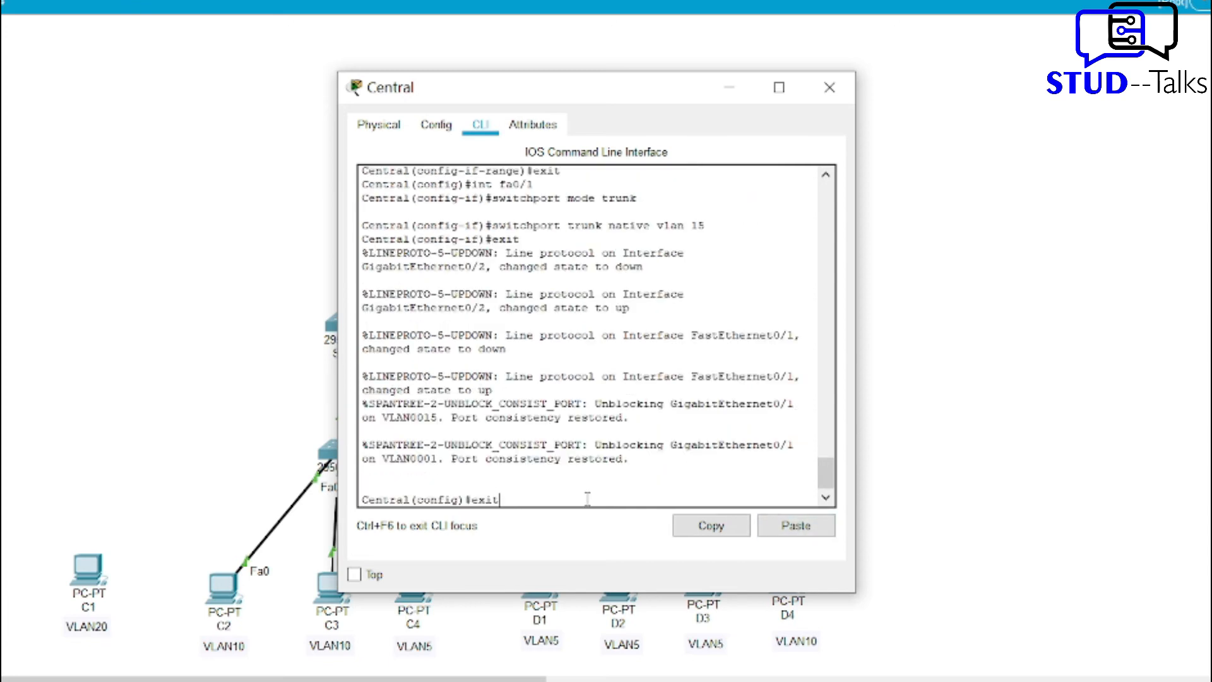
{"action": "key", "text": "Return"}
{"action": "key", "text": "Return"}
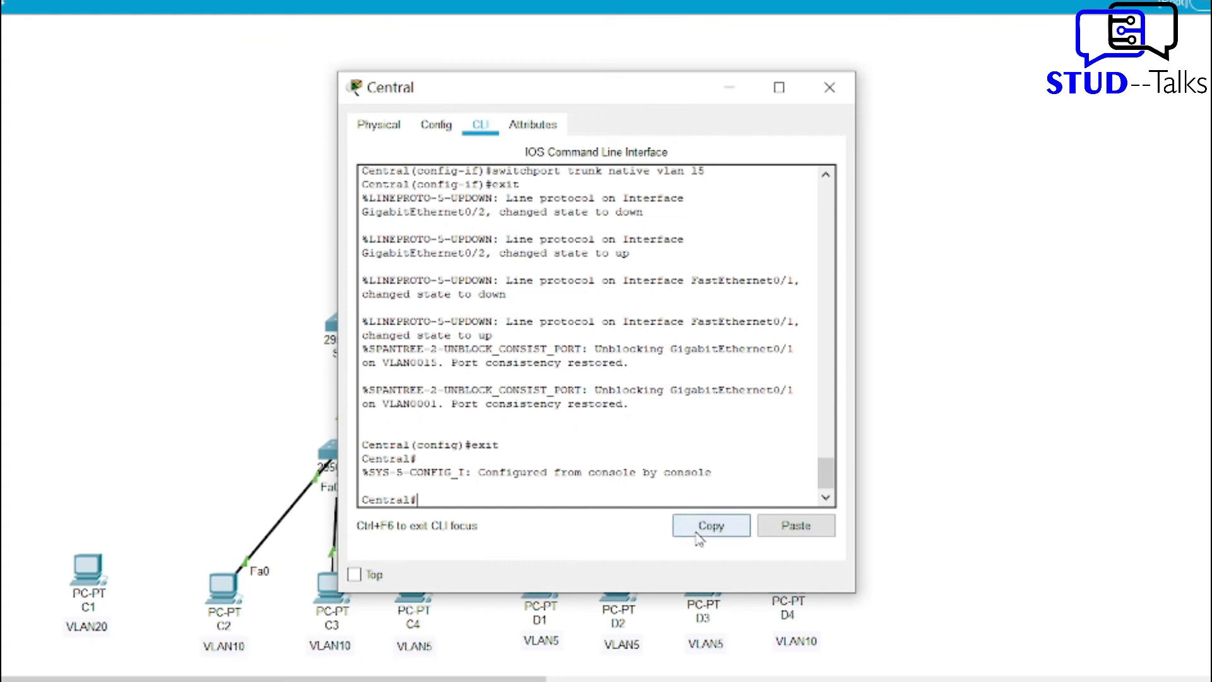
Check the trunk interfaces on switch Central with show int trunk, and put its window away.
{"action": "left_click", "coordinate": [807, 529]}
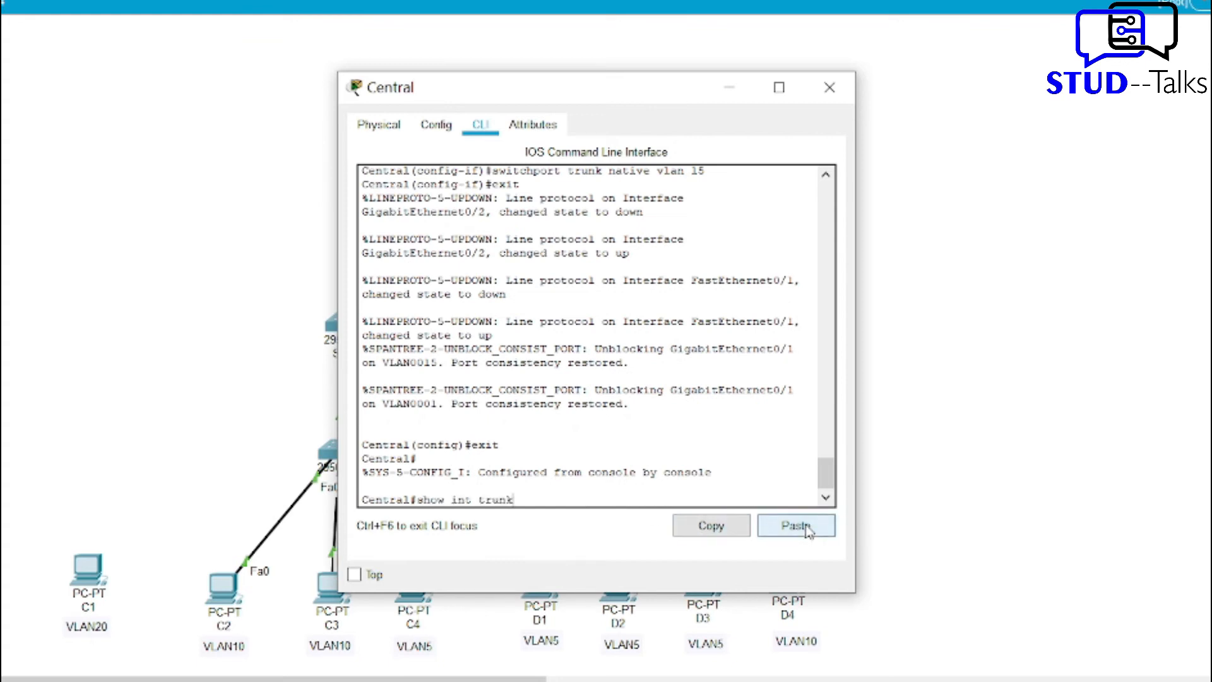
{"action": "key", "text": "Return"}
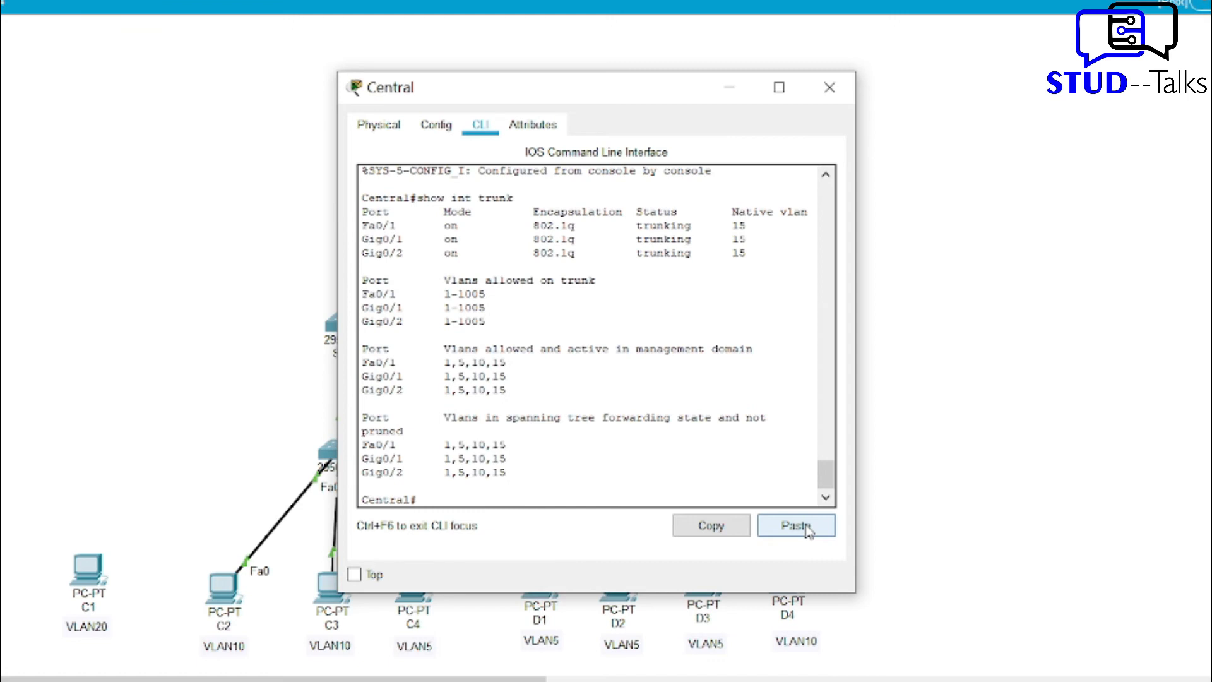
{"action": "left_click", "coordinate": [729, 89]}
On switch SW-1, leave configuration mode and display the trunk interfaces with show int trunk.
{"action": "left_click", "coordinate": [348, 322]}
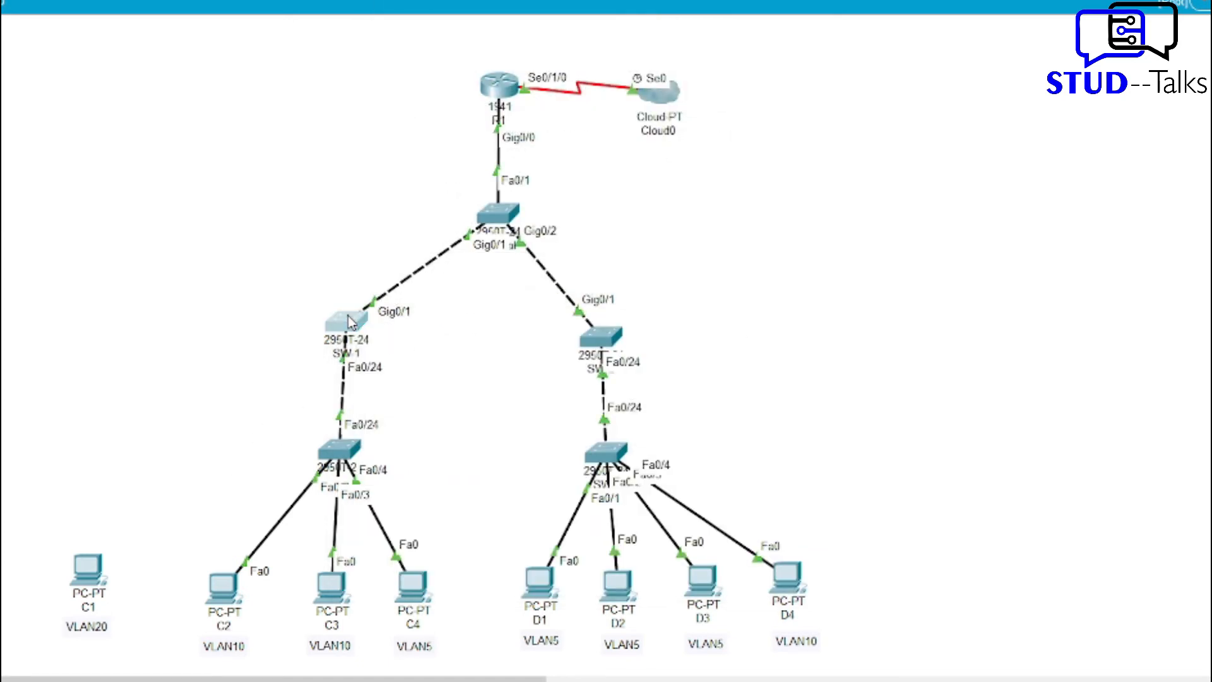
{"action": "key", "text": "Return"}
{"action": "type", "text": "exit"}
{"action": "key", "text": "Return"}
{"action": "type", "text": "exit"}
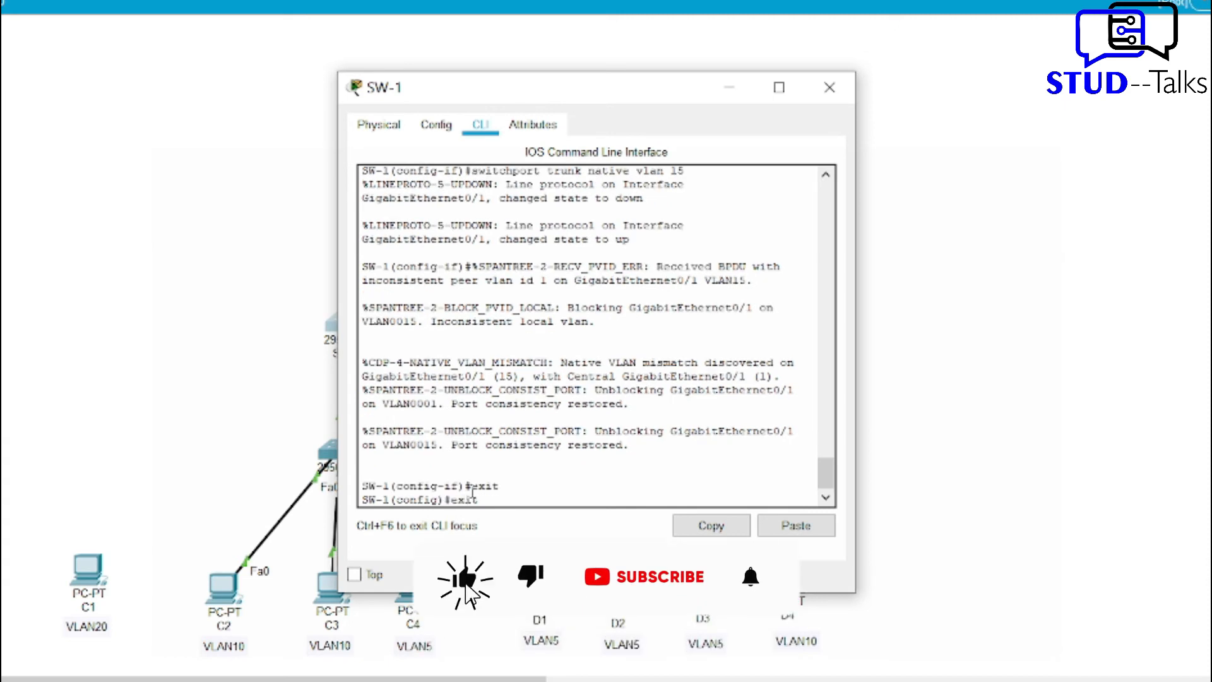
{"action": "key", "text": "Return"}
{"action": "key", "text": "Return"}
{"action": "type", "text": "show int trunk"}
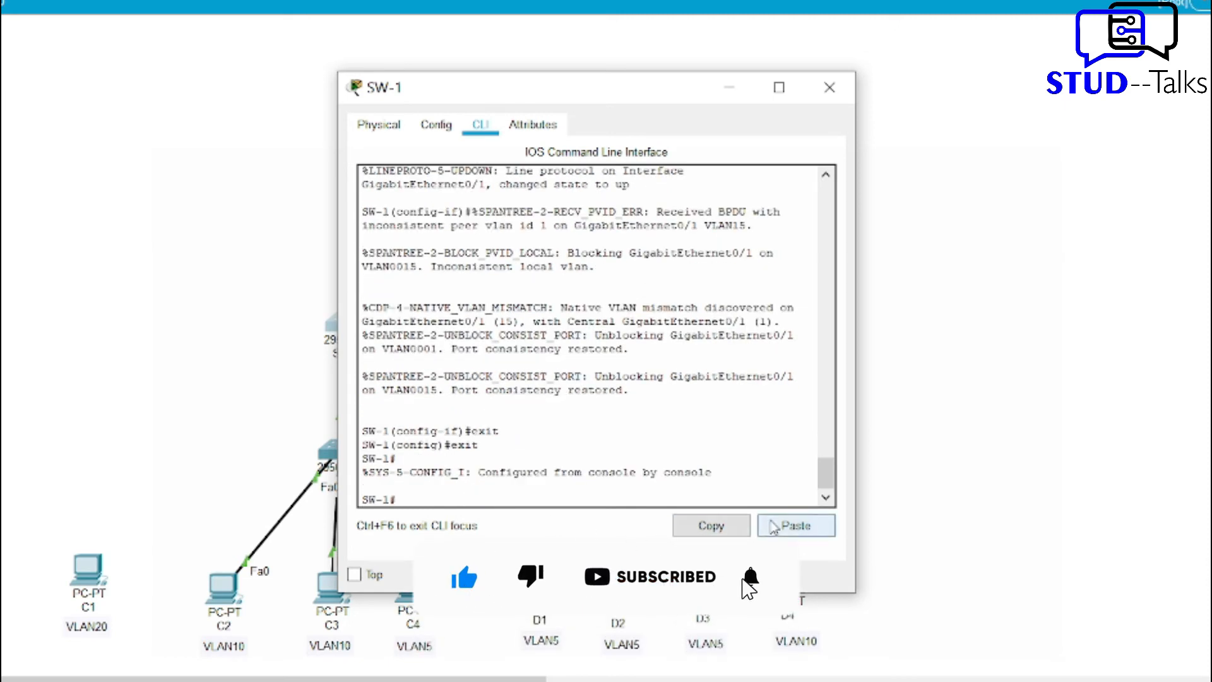
{"action": "key", "text": "Return"}
{"action": "left_click", "coordinate": [730, 87]}
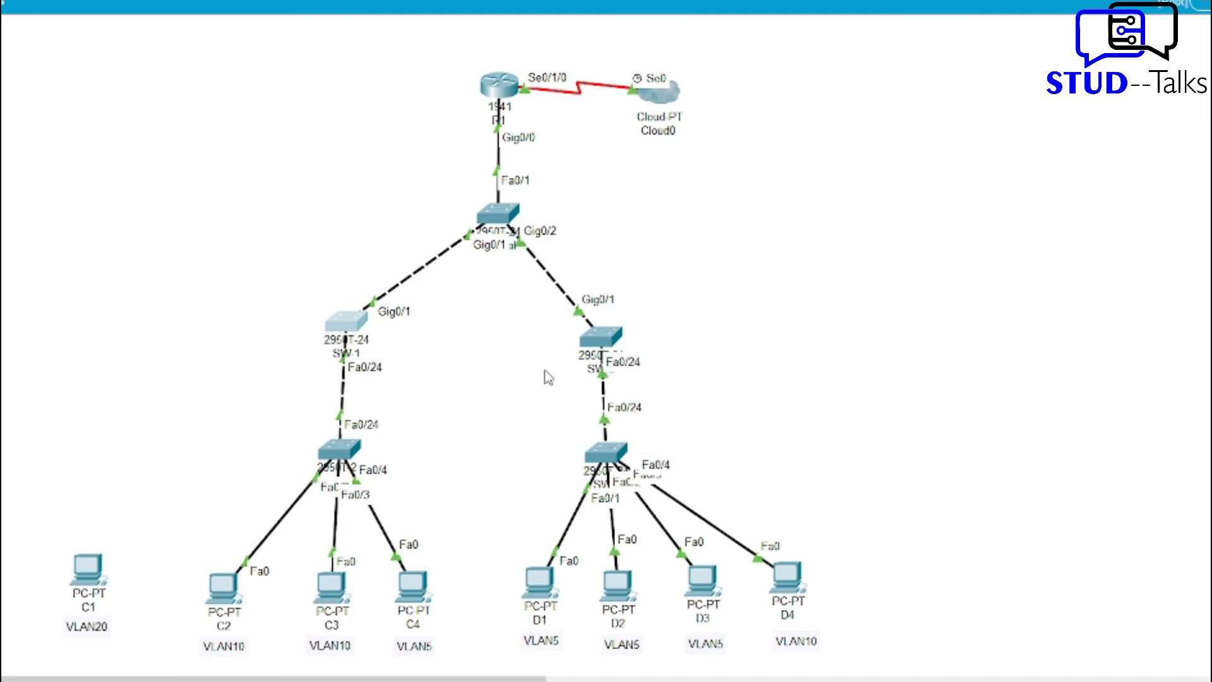
On switch SW-2, leave configuration mode and display the trunk interfaces with show int trunk.
{"action": "left_click", "coordinate": [601, 337]}
{"action": "key", "text": "Return"}
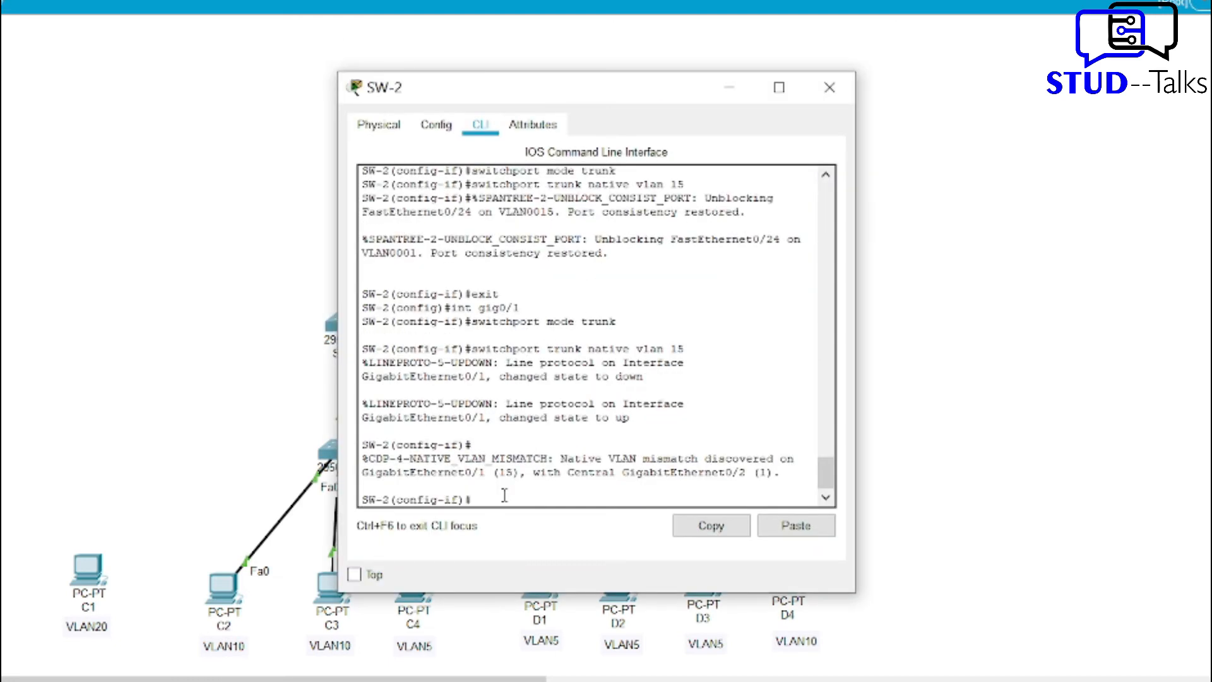
{"action": "type", "text": "exit"}
{"action": "key", "text": "Return"}
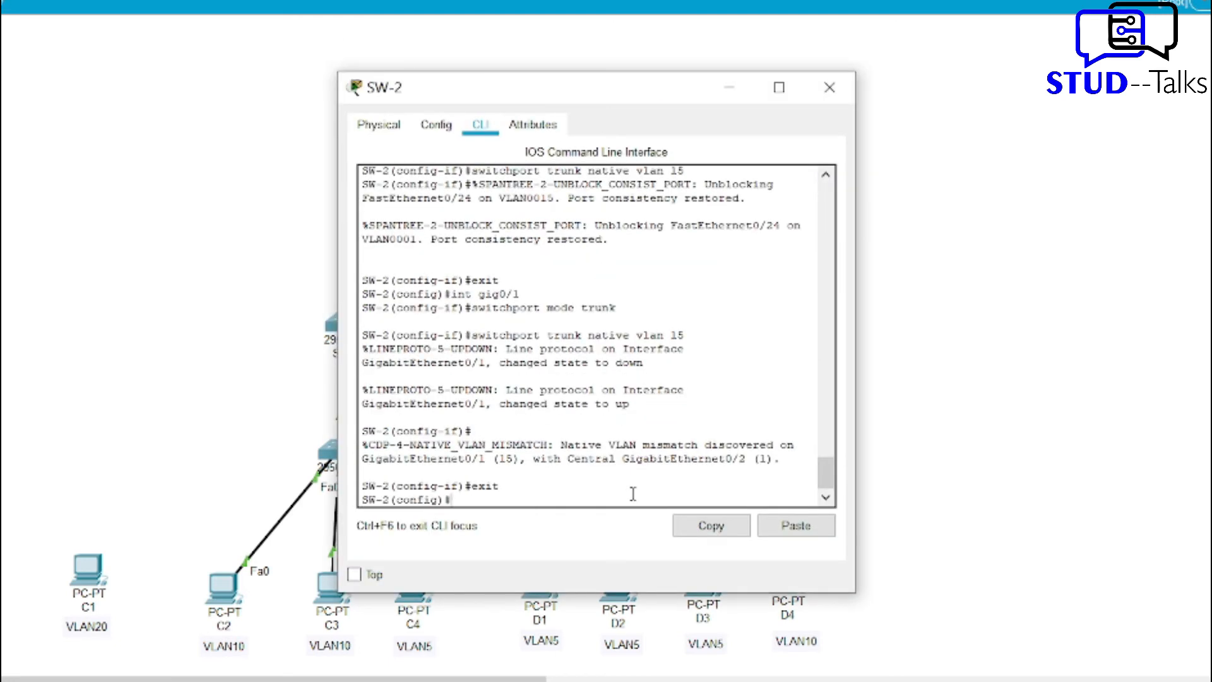
{"action": "type", "text": "exit"}
{"action": "key", "text": "Return"}
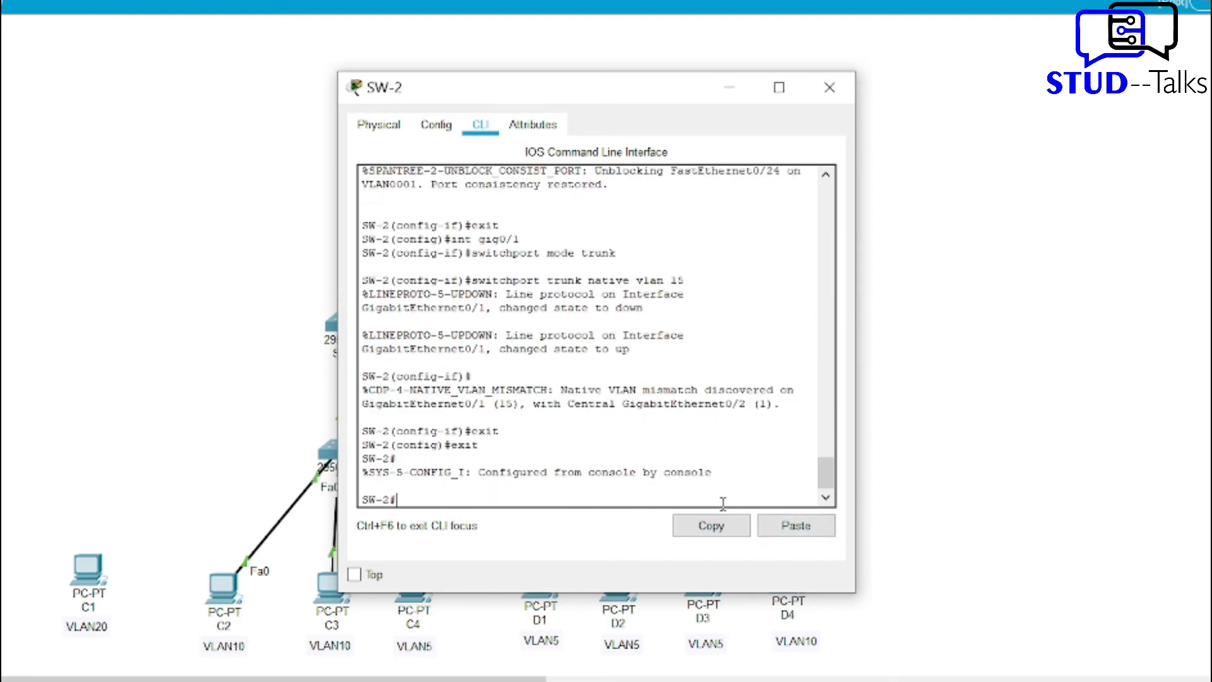
{"action": "left_click", "coordinate": [816, 529]}
{"action": "key", "text": "Return"}
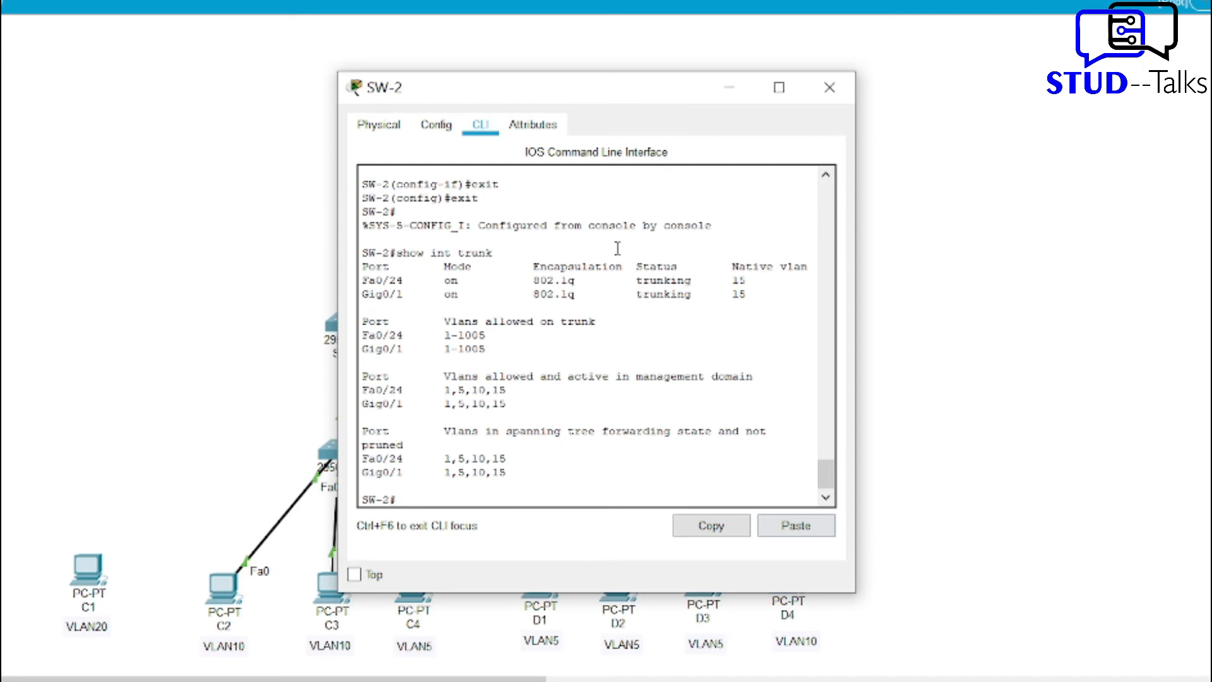
{"action": "left_click", "coordinate": [726, 94]}
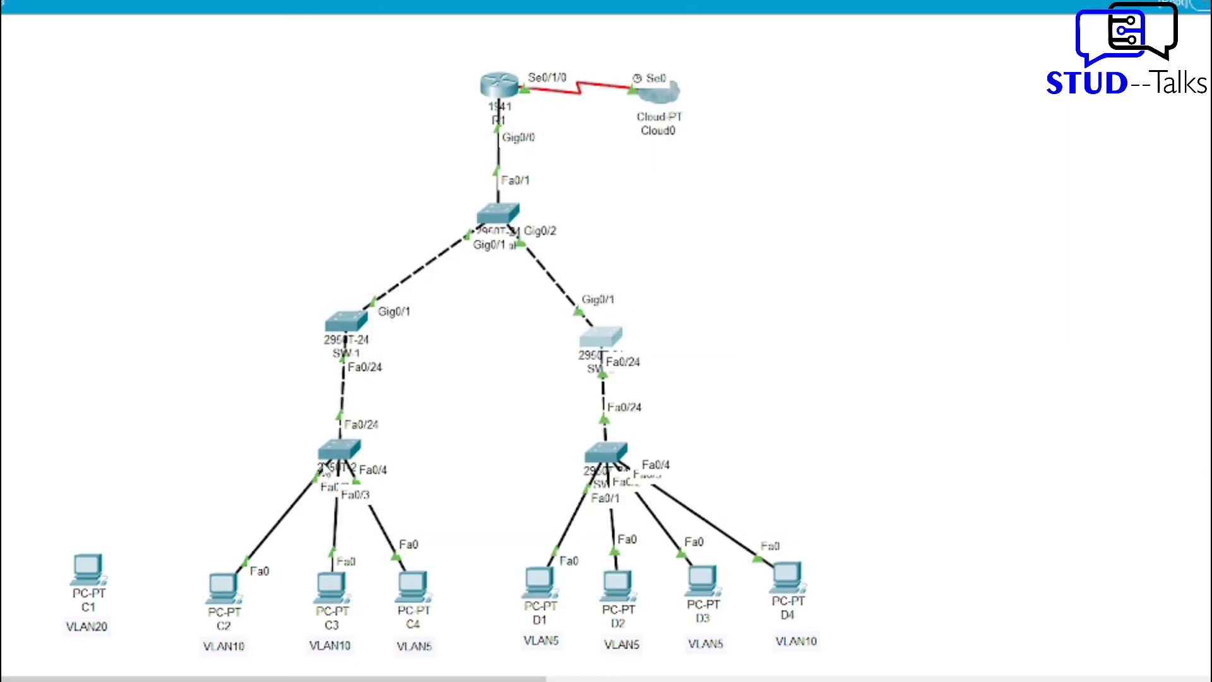
On switch SWA, leave configuration mode and display the trunk interfaces with show int trunk.
{"action": "left_click", "coordinate": [348, 445]}
{"action": "key", "text": "Return"}
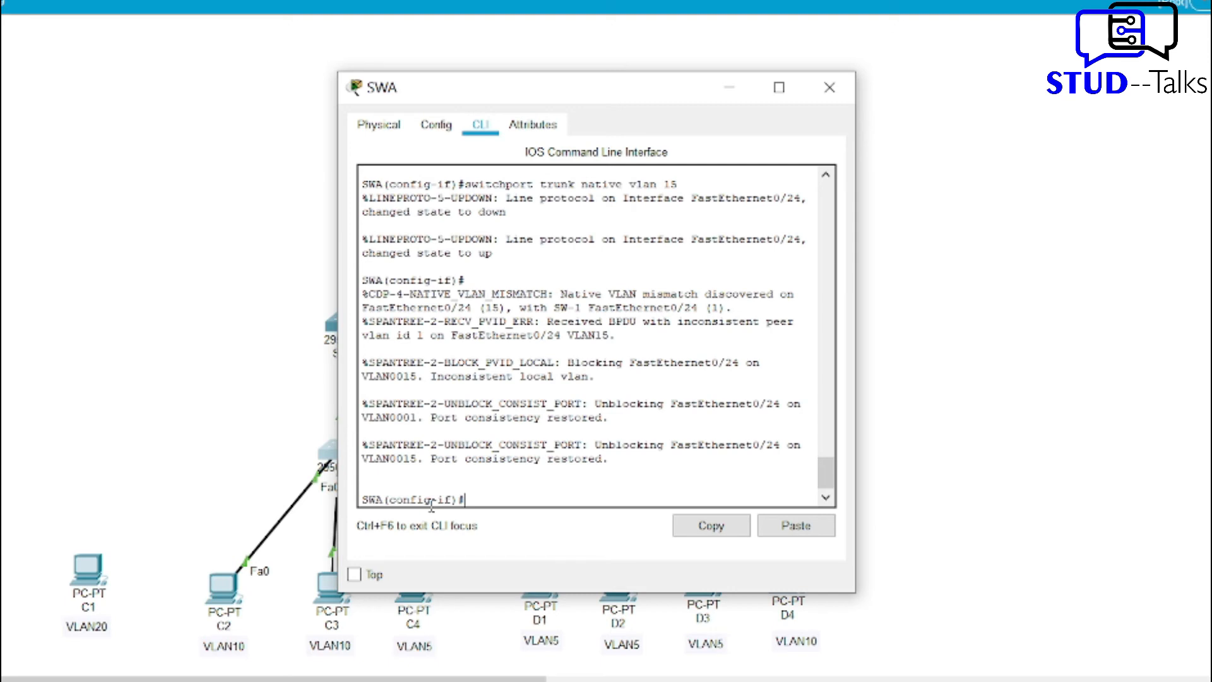
{"action": "type", "text": "exit"}
{"action": "key", "text": "Return"}
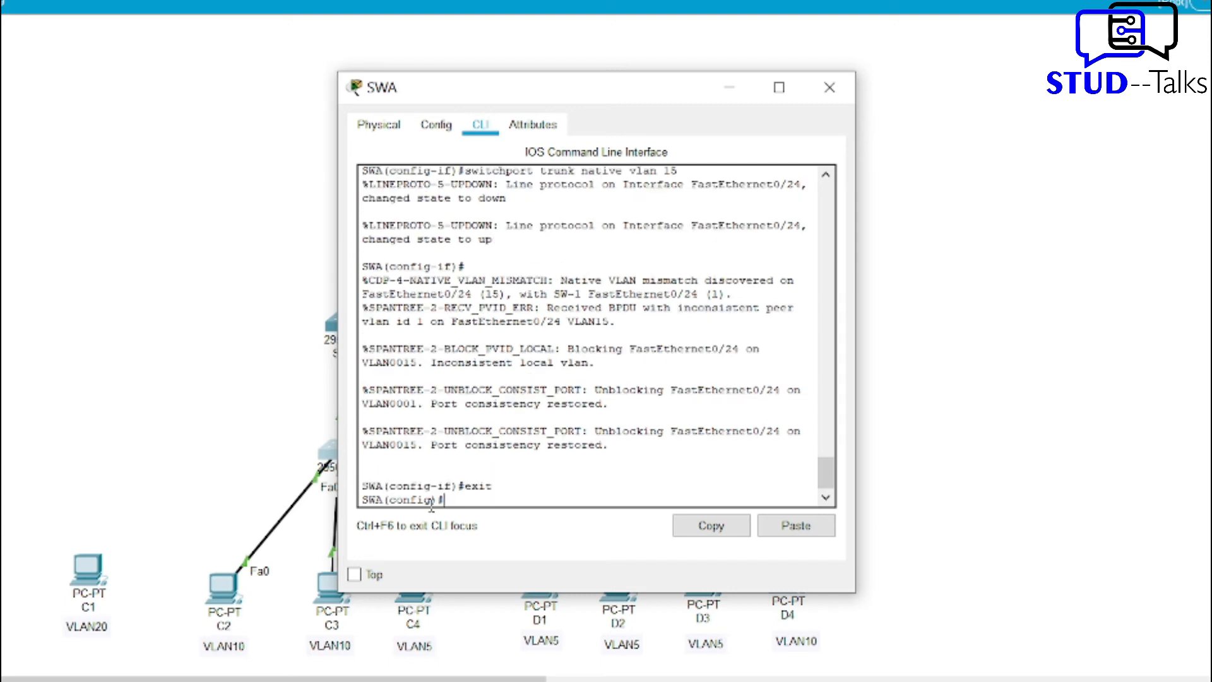
{"action": "type", "text": "exit"}
{"action": "key", "text": "Return"}
{"action": "key", "text": "Return"}
{"action": "left_click", "coordinate": [795, 527]}
{"action": "key", "text": "Return"}
{"action": "left_click", "coordinate": [729, 87]}
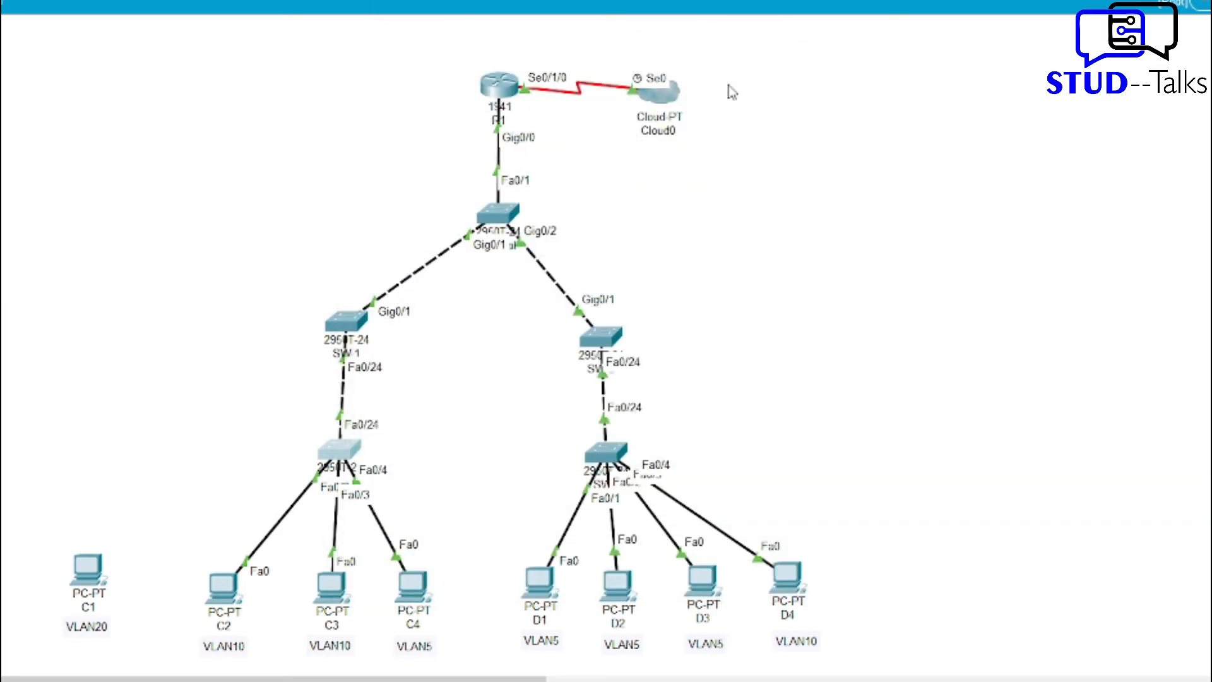
On switch SWB, leave configuration mode and display the trunk interfaces with show int trunk.
{"action": "left_click", "coordinate": [607, 450]}
{"action": "key", "text": "Return"}
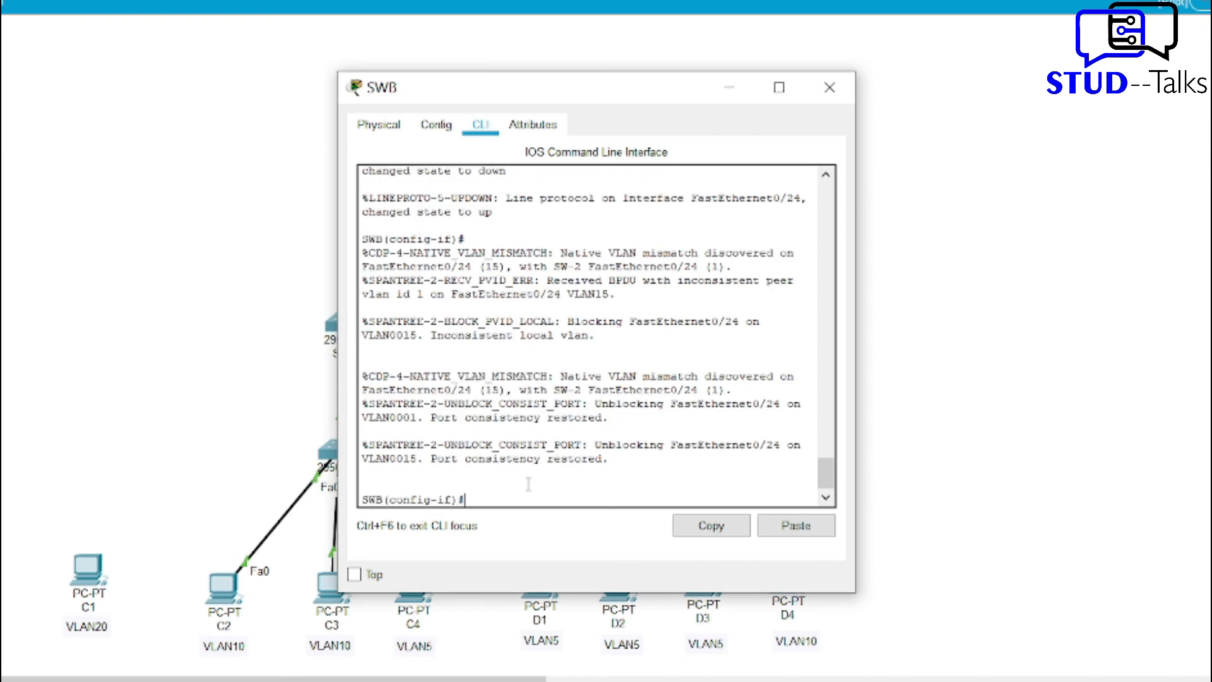
{"action": "type", "text": "exit"}
{"action": "key", "text": "Return"}
{"action": "type", "text": "exit"}
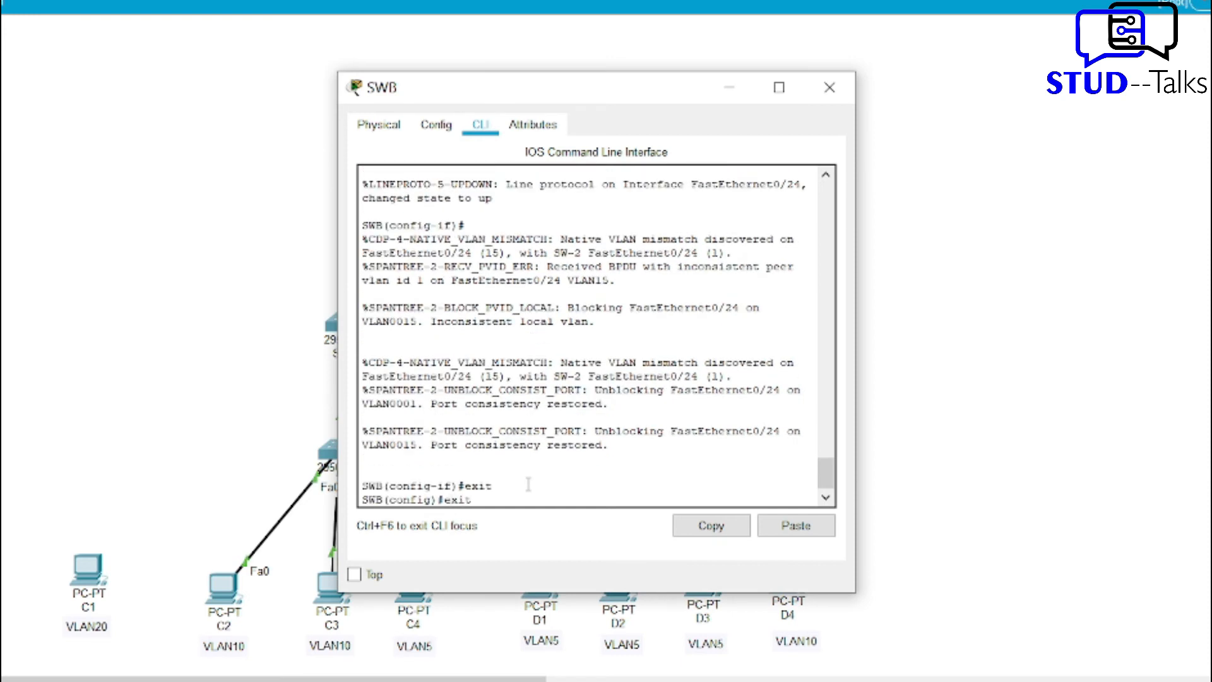
{"action": "key", "text": "Return"}
{"action": "key", "text": "Return"}
{"action": "left_click", "coordinate": [812, 531]}
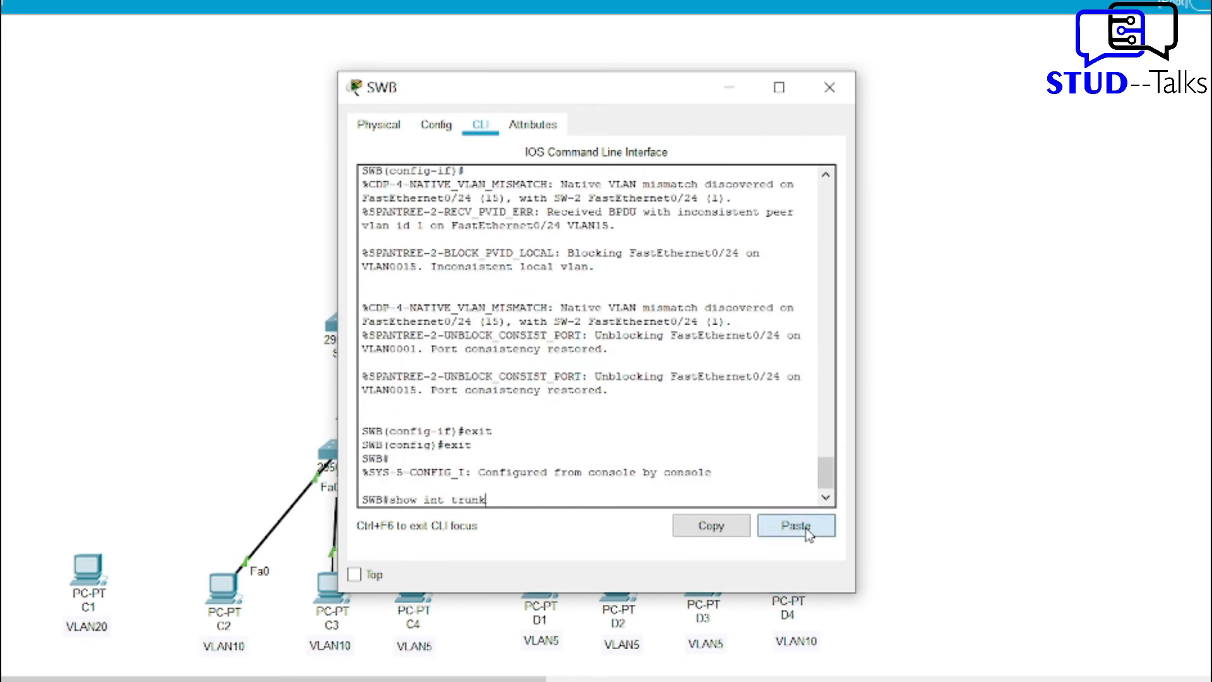
{"action": "key", "text": "Return"}
{"action": "left_click", "coordinate": [730, 88]}
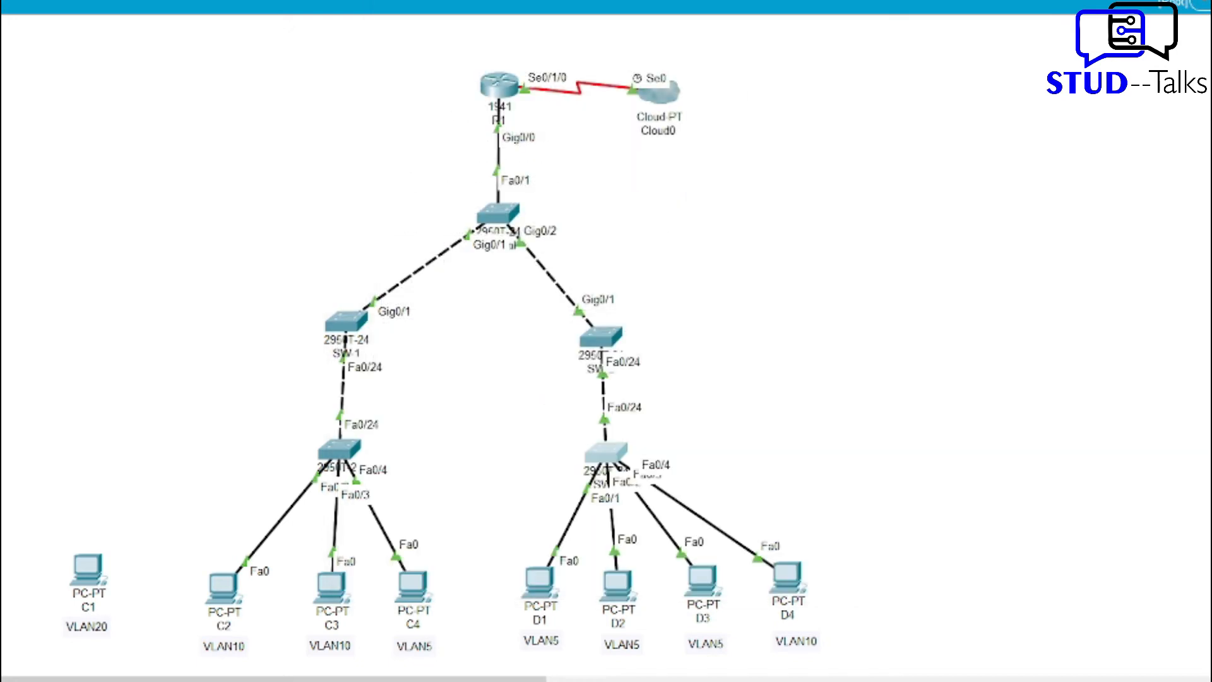
Log in to router R1 with the console password and enter privileged mode with the enable password.
{"action": "left_click", "coordinate": [503, 75]}
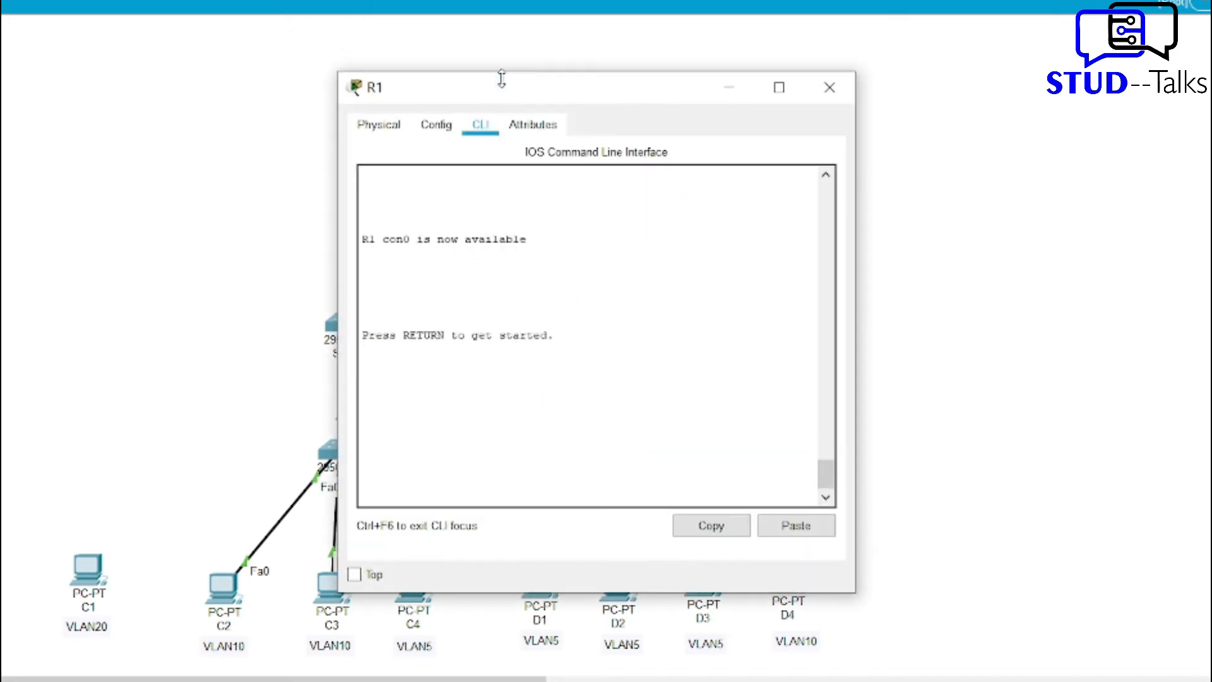
{"action": "left_click", "coordinate": [517, 498]}
{"action": "key", "text": "Return"}
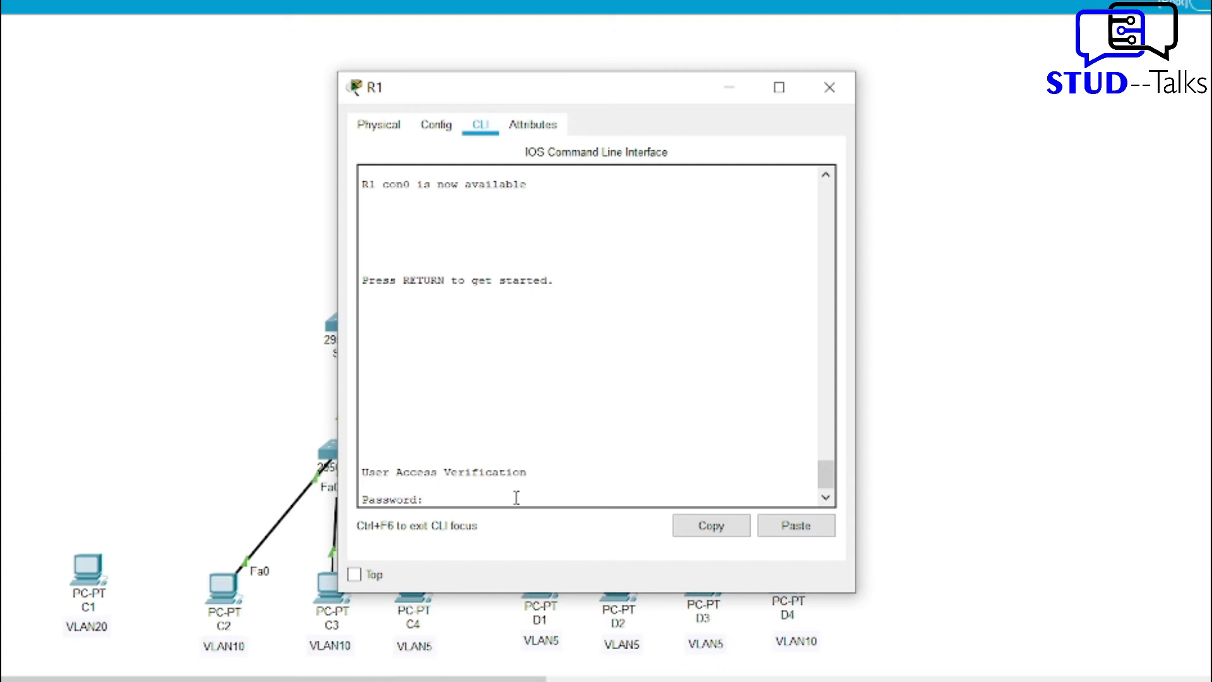
{"action": "key", "text": "Return"}
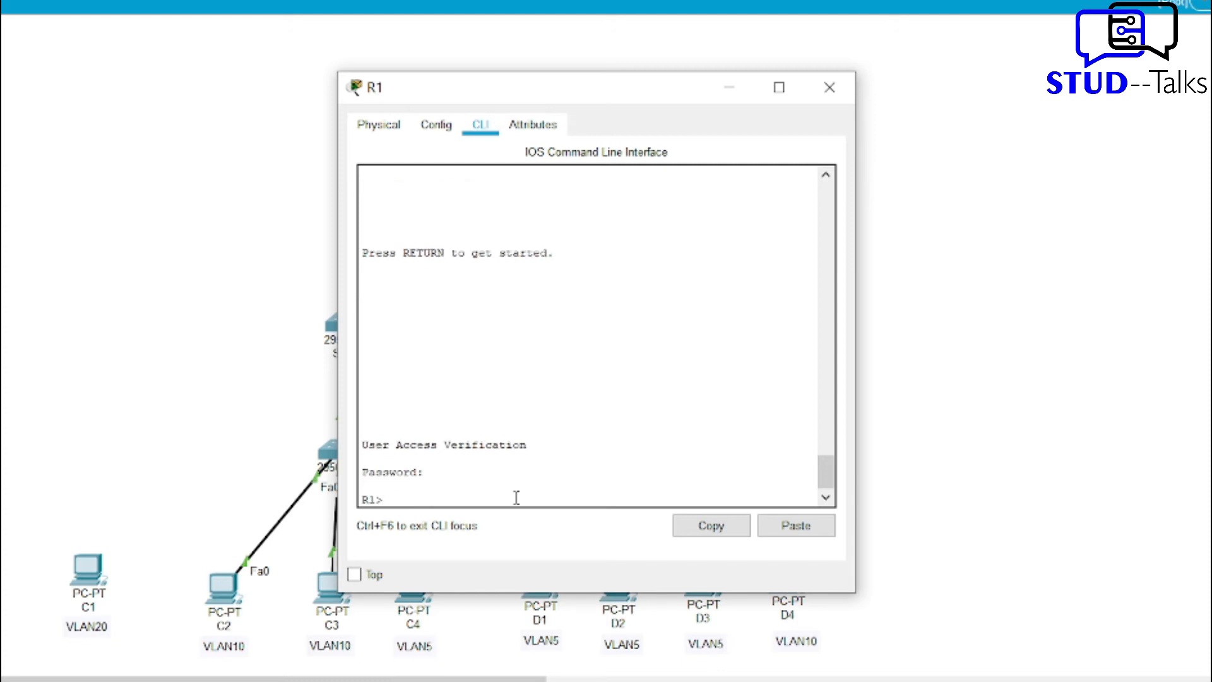
{"action": "type", "text": "en"}
{"action": "key", "text": "Return"}
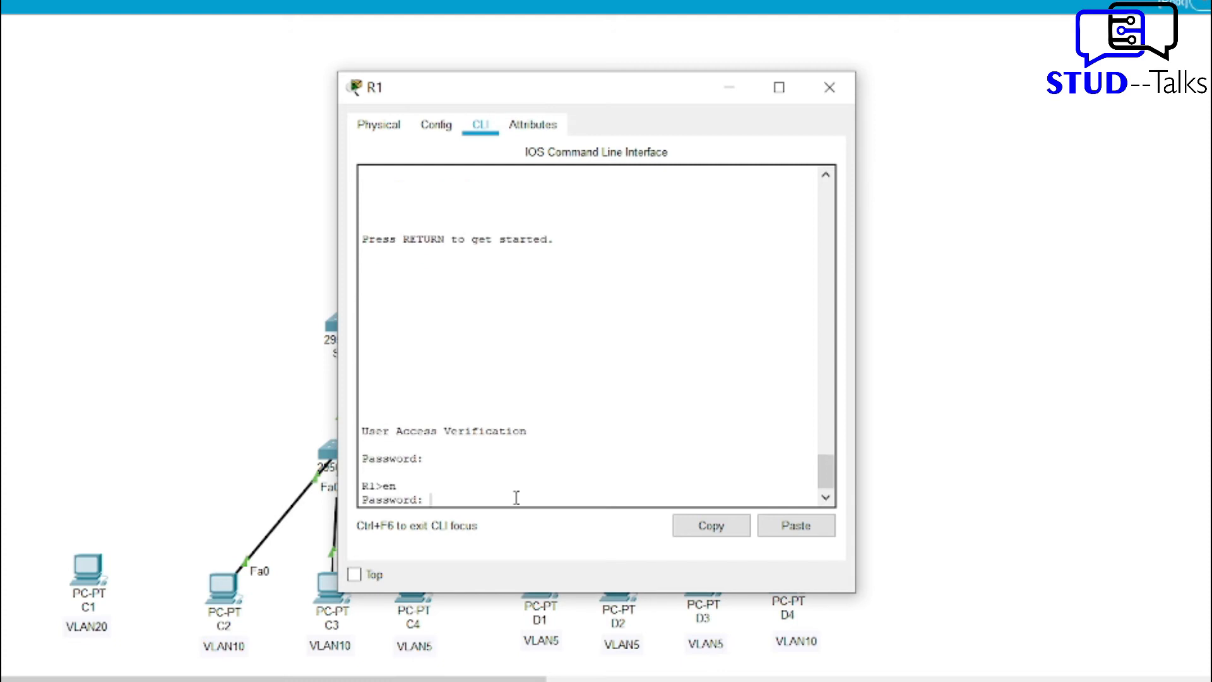
{"action": "key", "text": "Return"}
{"action": "key", "text": "Return"}
On R1, configure dot1q subinterfaces gig0/0.1 (VLAN 5, 192.168.5.100), gig0/0.2 (VLAN 10, 192.168.10.100) and gig0/0.15 (VLAN 15, 192.168.15.100), all with mask 255.255.255.0.
{"action": "type", "text": "conf"}
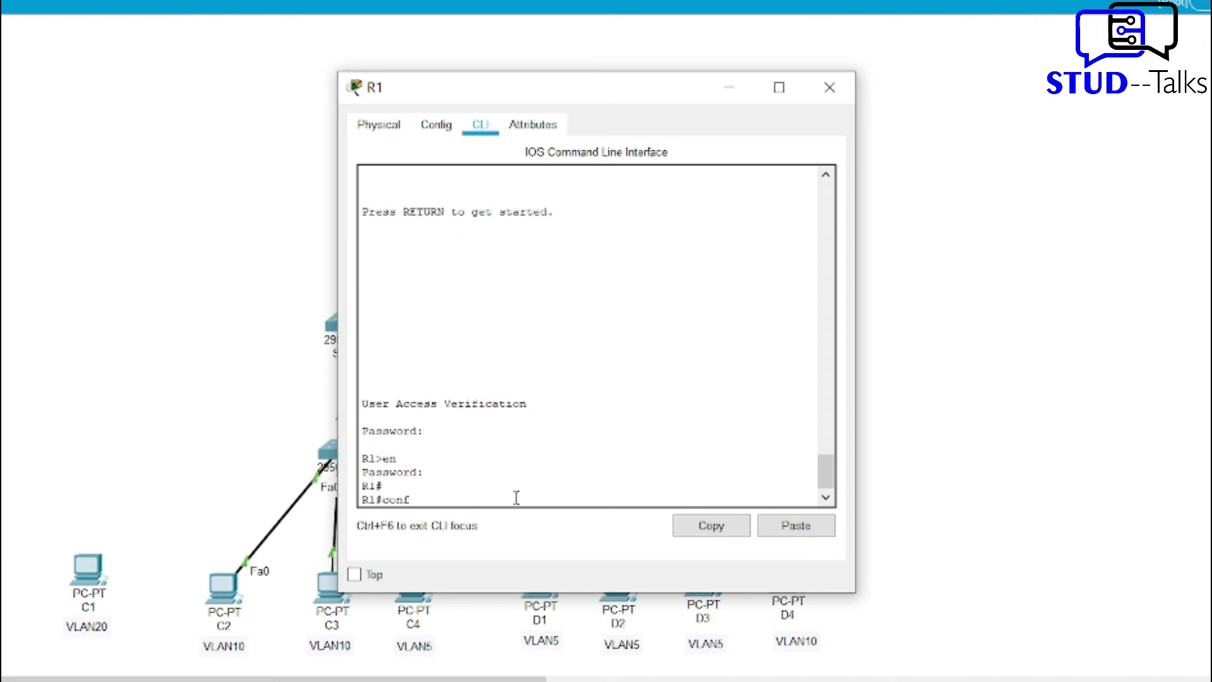
{"action": "type", "text": " t"}
{"action": "key", "text": "Return"}
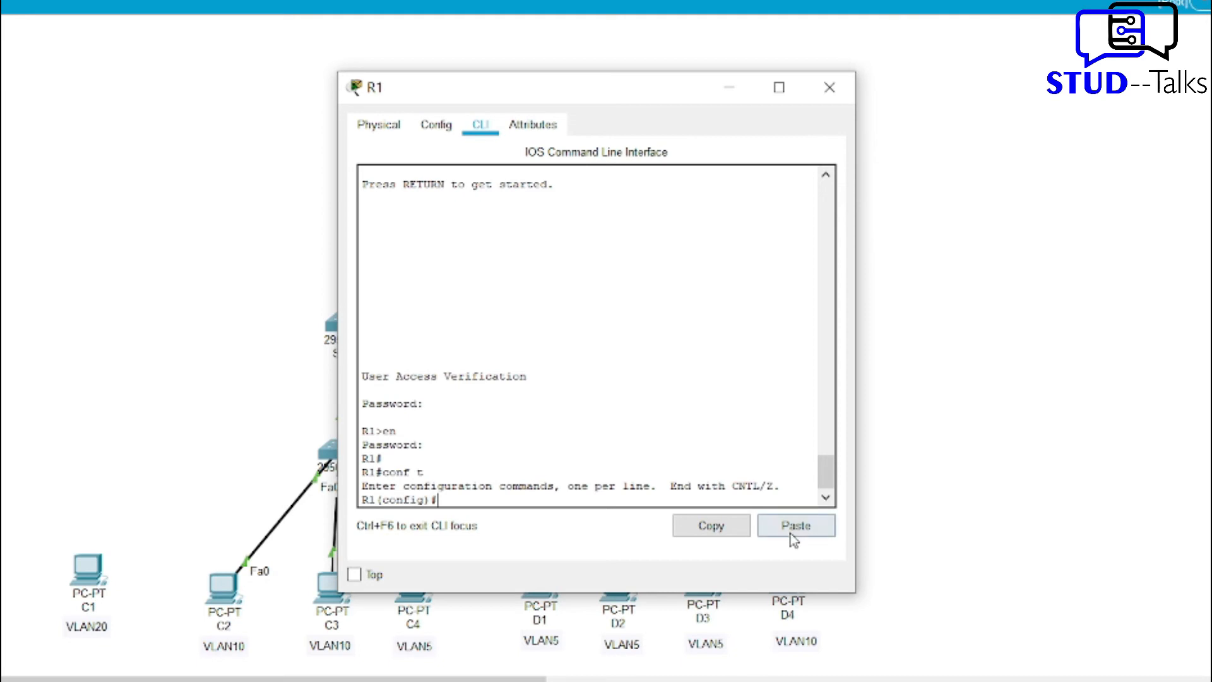
{"action": "type", "text": "int gig0/0.1 encapsulation dot1q 5 ip address 192.168.5.100 255.255.255.0 exit int gig0/0.2 encapsulation dot1q 10 ip address 192.168.10.100 255.255.255.0 exit int gig0/0.15 encapsulation dot1q 15 ip address 192.168.15.100 255.255.255.0"}
Review the entered subinterface commands on R1, examining the interface name, dot1q encapsulation, IP address and mask of gig0/0.1.
{"action": "scroll", "coordinate": [535, 277], "scroll_direction": "up", "scroll_amount": 3}
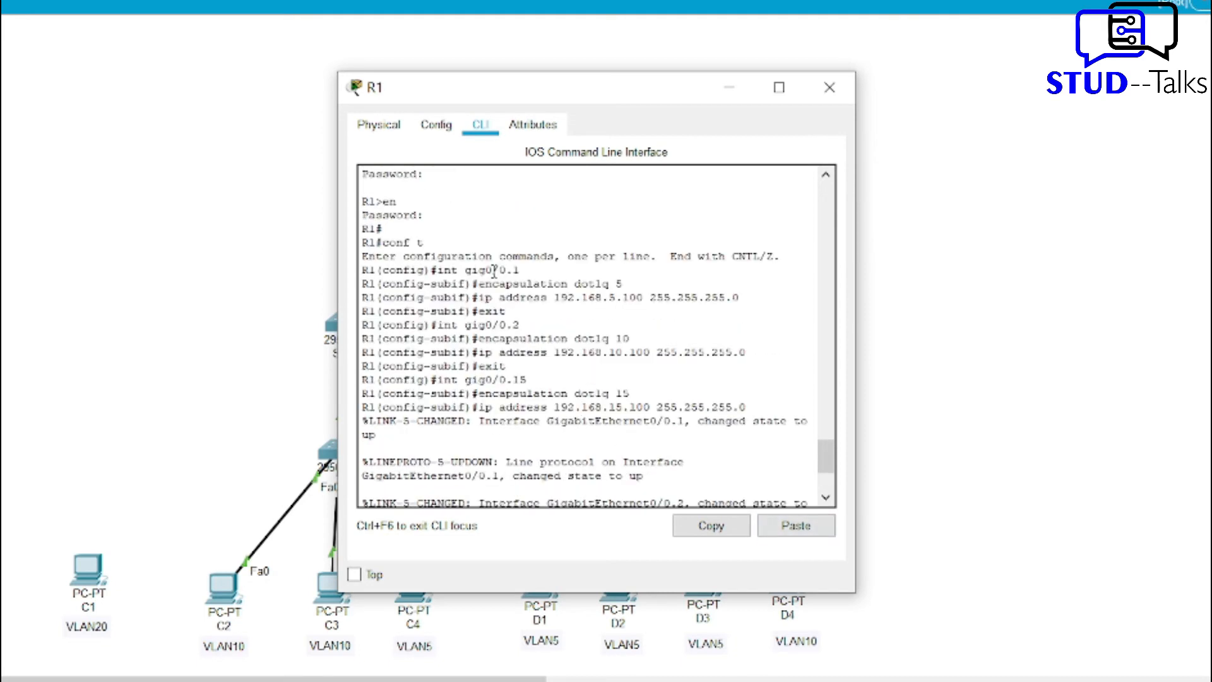
{"action": "left_click_drag", "start_coordinate": [521, 271], "coordinate": [446, 271]}
{"action": "left_click", "coordinate": [577, 285]}
{"action": "left_click_drag", "start_coordinate": [652, 286], "coordinate": [580, 284]}
{"action": "left_click", "coordinate": [578, 307]}
{"action": "left_click_drag", "start_coordinate": [554, 297], "coordinate": [748, 299]}
{"action": "left_click", "coordinate": [645, 326]}
{"action": "left_click_drag", "start_coordinate": [587, 305], "coordinate": [479, 312]}
{"action": "left_click", "coordinate": [582, 313]}
{"action": "left_click", "coordinate": [586, 312]}
{"action": "scroll", "coordinate": [586, 311], "scroll_direction": "down", "scroll_amount": 4}
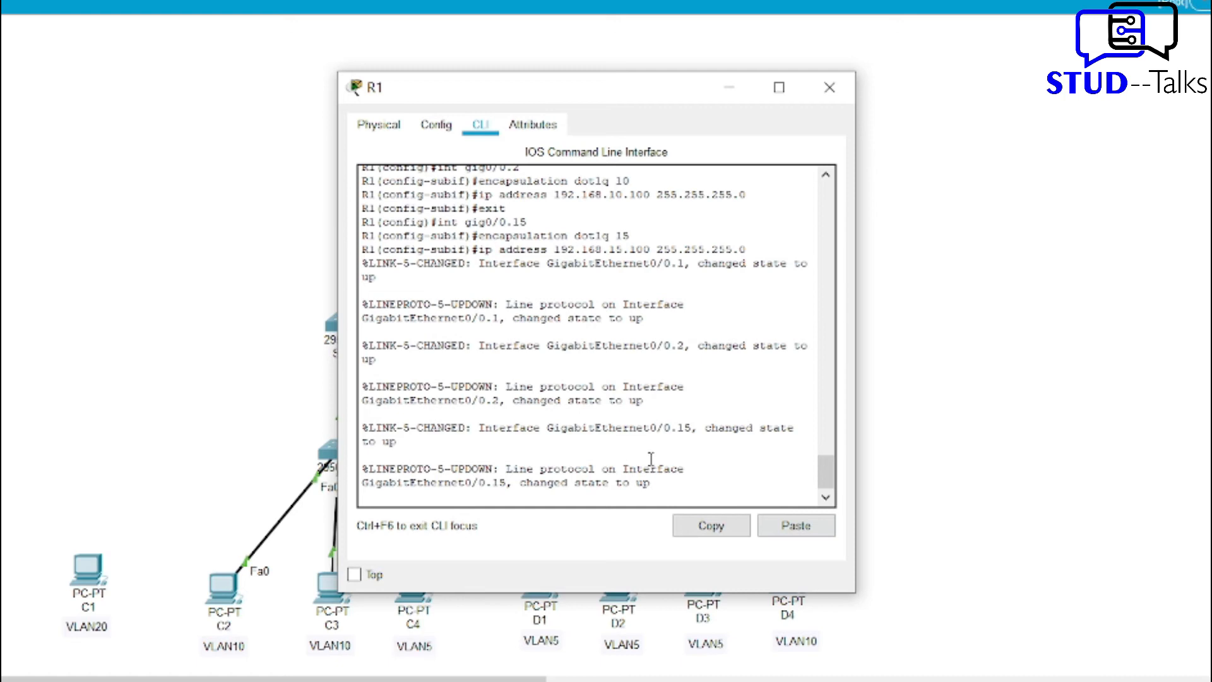
Leave subinterface configuration mode on R1 and put the router's window away.
{"action": "key", "text": "Return"}
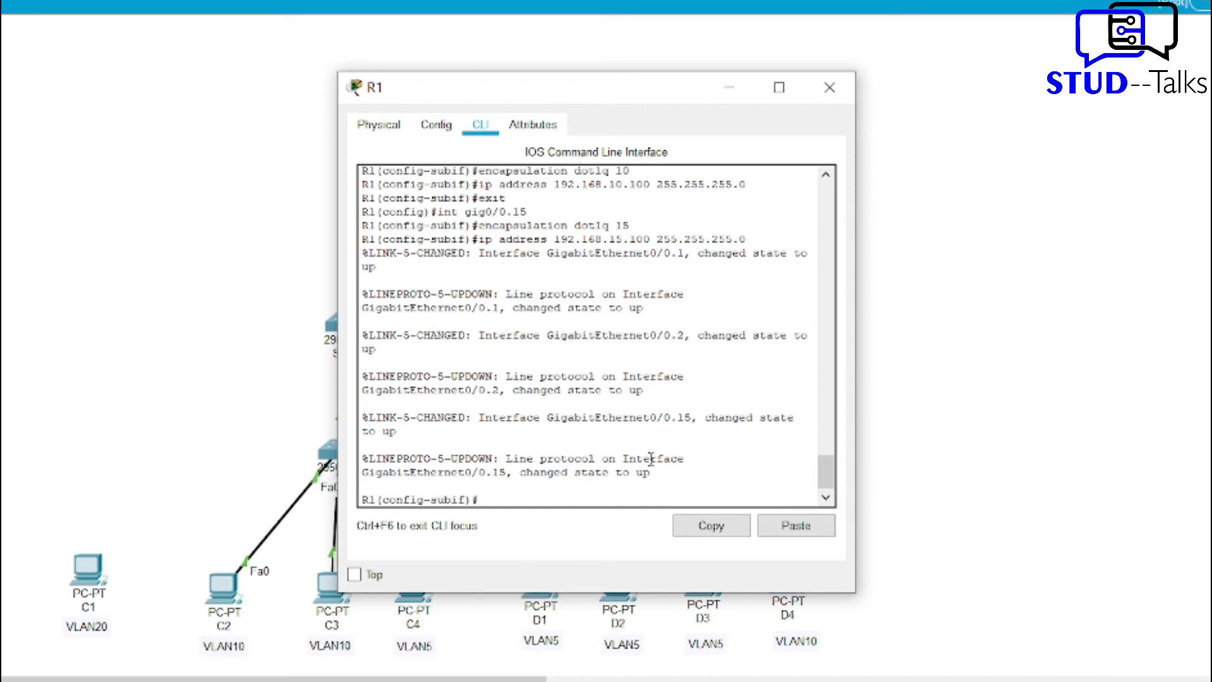
{"action": "type", "text": "exit"}
{"action": "key", "text": "Return"}
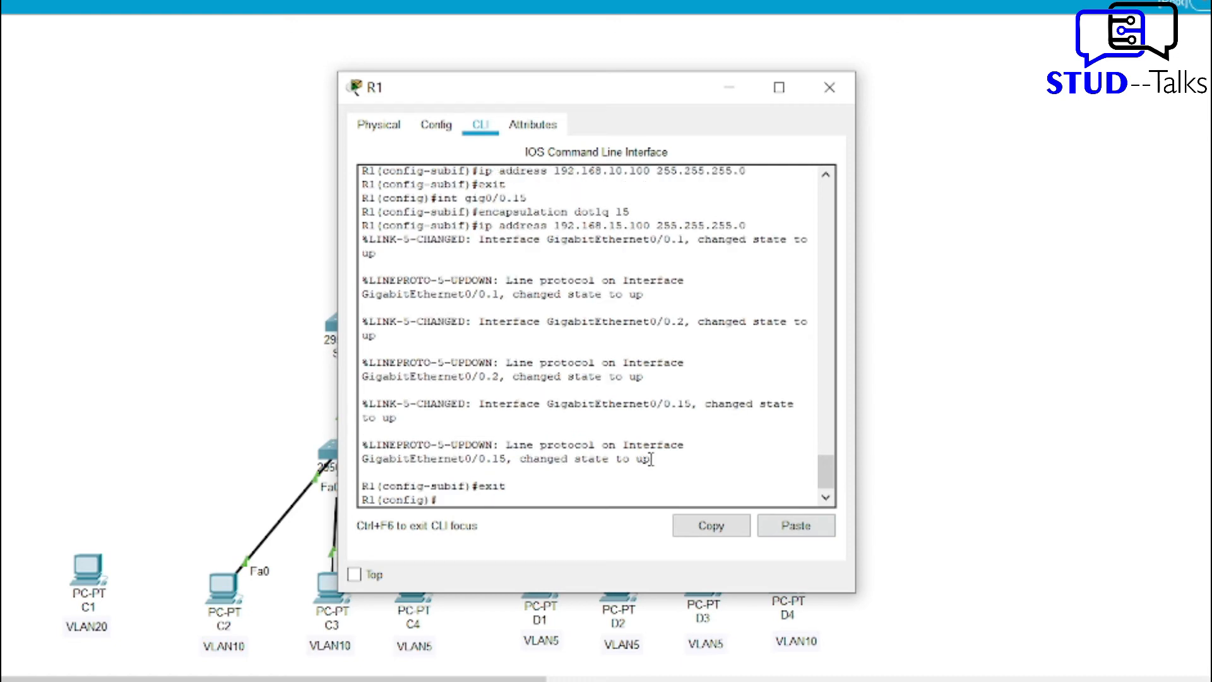
{"action": "left_click", "coordinate": [749, 101]}
From PC C2's Command Prompt, ping 192.168.10.2 to test connectivity within VLAN 10.
{"action": "left_click", "coordinate": [222, 587]}
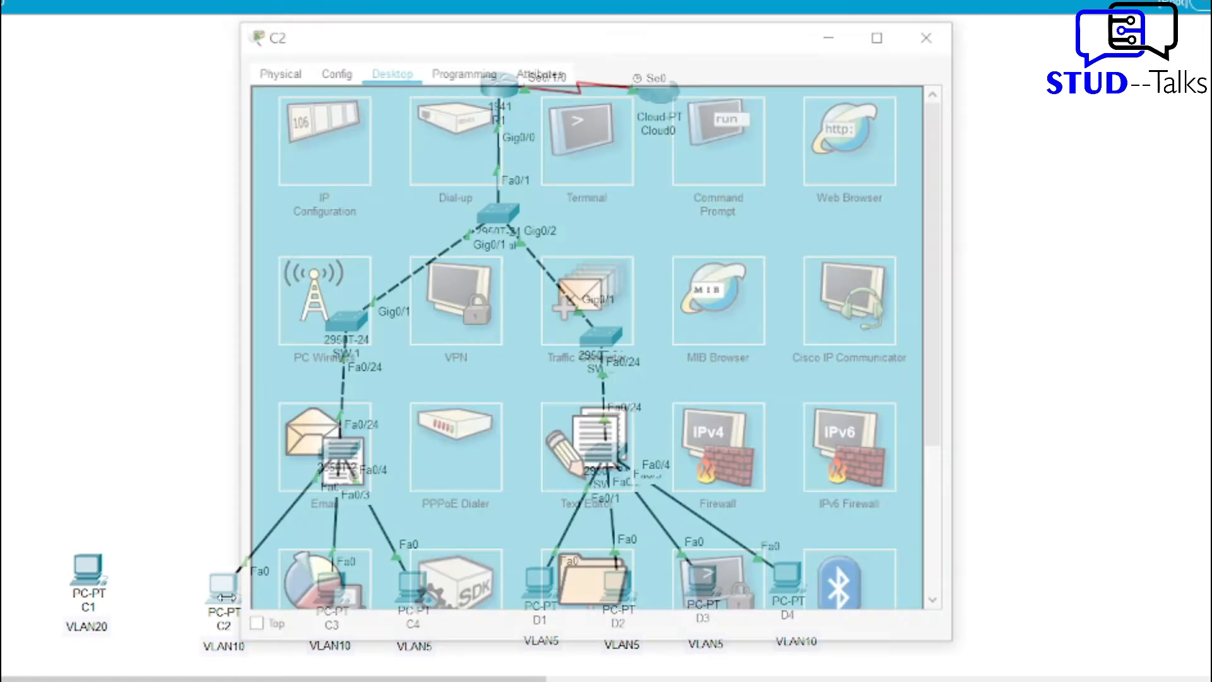
{"action": "left_click", "coordinate": [742, 98]}
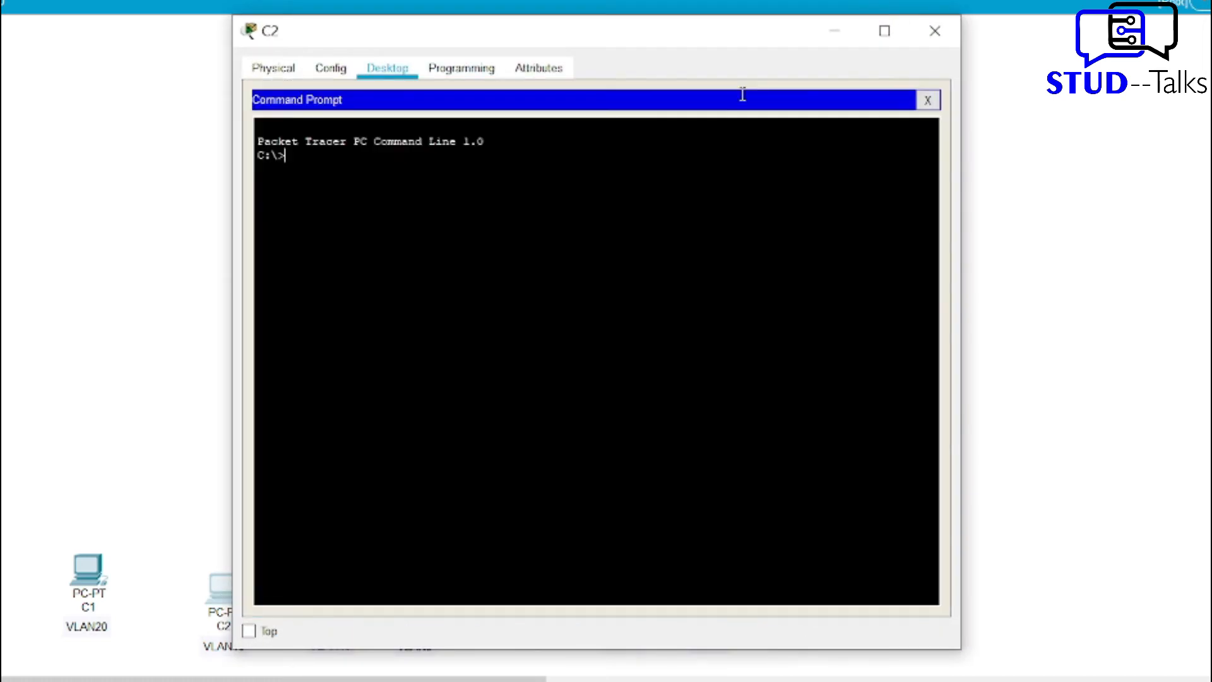
{"action": "right_click", "coordinate": [460, 221]}
{"action": "left_click", "coordinate": [494, 253]}
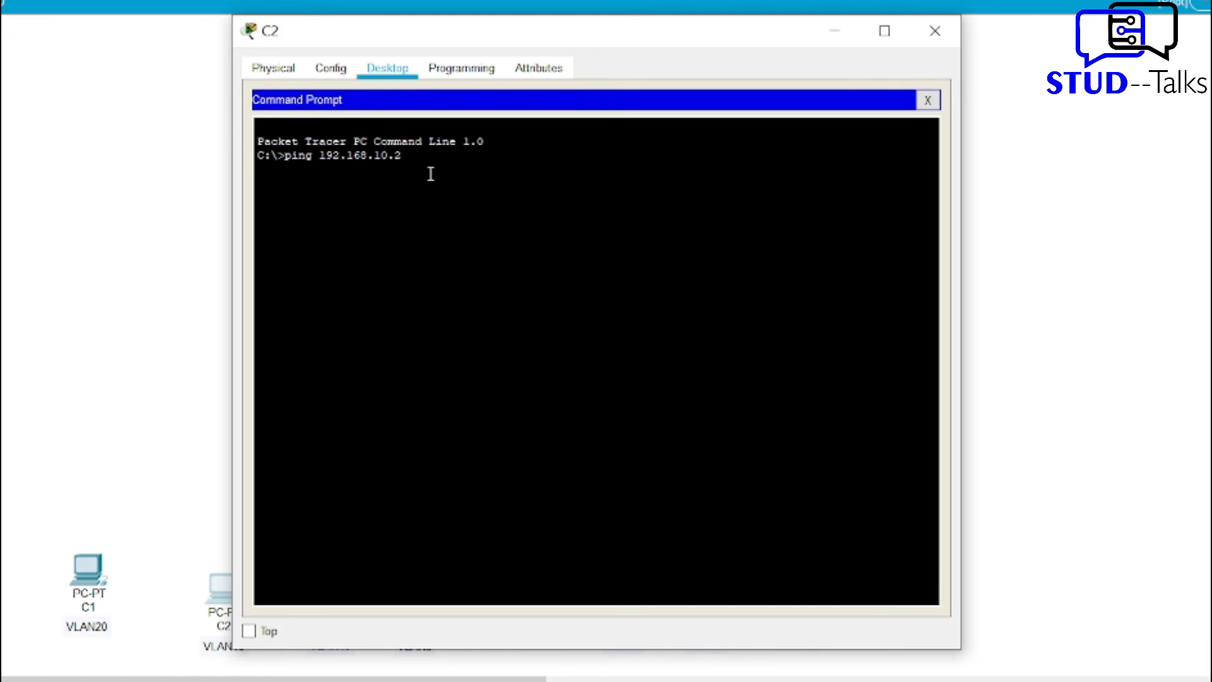
{"action": "key", "text": "Return"}
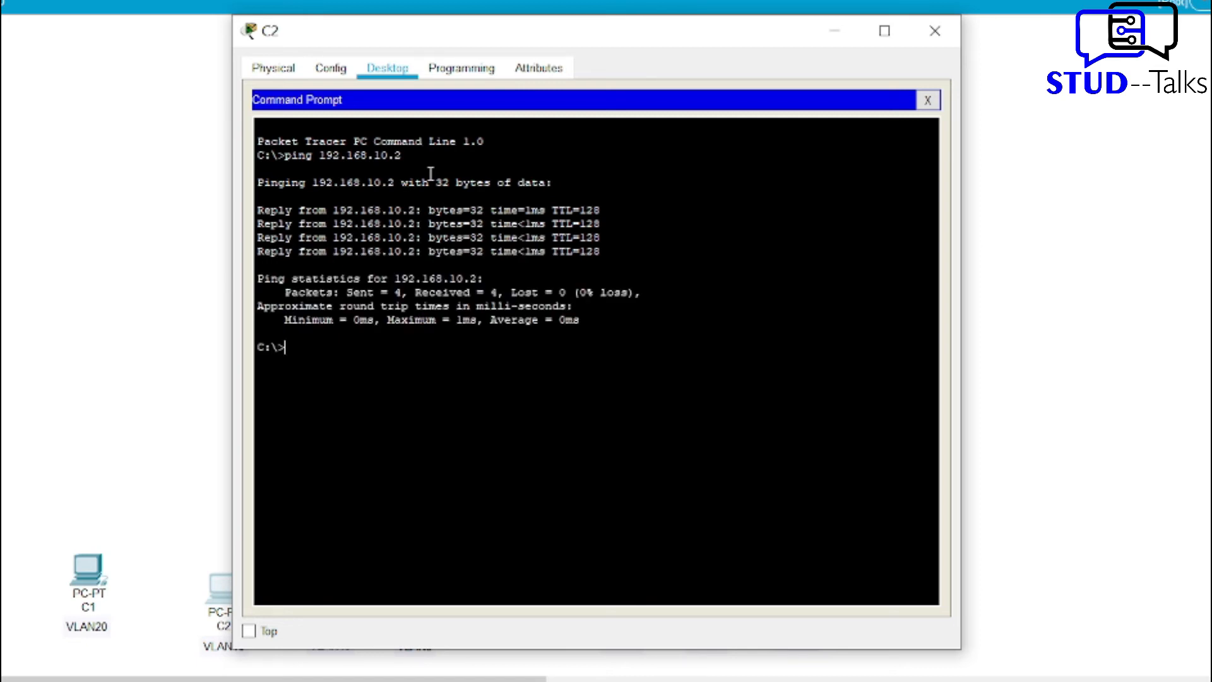
From PC C2, ping 192.168.5.2 twice to test routing between VLAN 10 and VLAN 5.
{"action": "key", "text": "Up"}
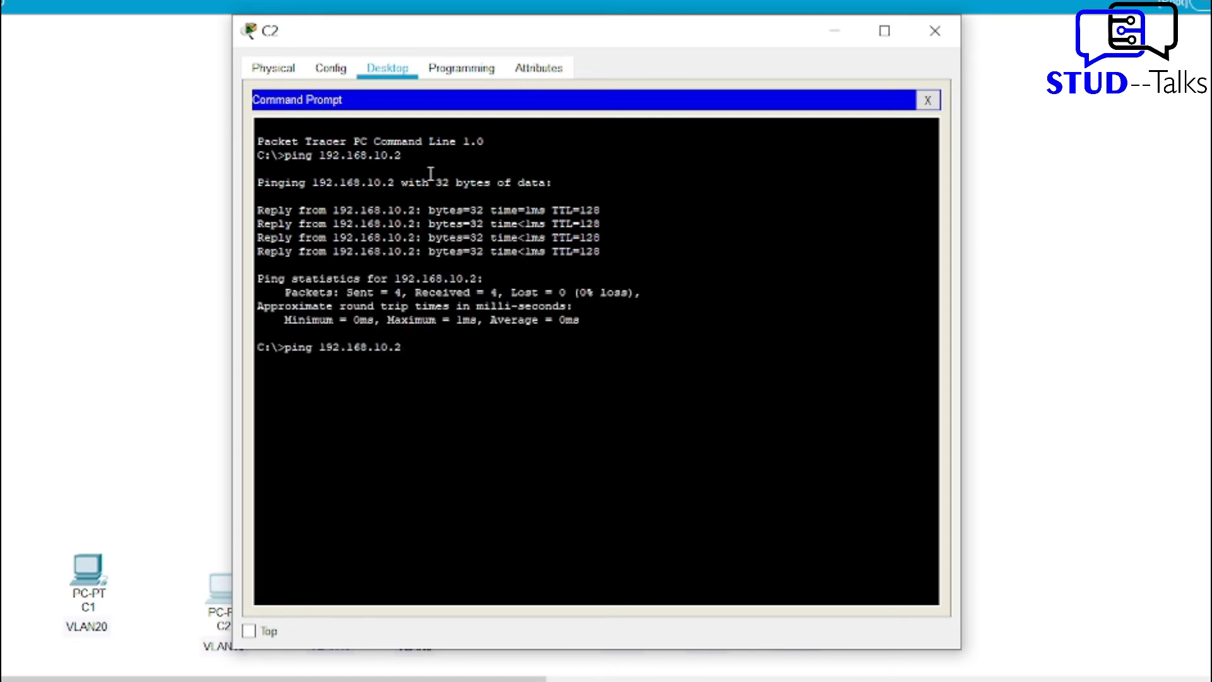
{"action": "key", "text": "Left"}
{"action": "key", "text": "Left"}
{"action": "key", "text": "BackSpace"}
{"action": "key", "text": "BackSpace"}
{"action": "type", "text": "5"}
{"action": "key", "text": "Return"}
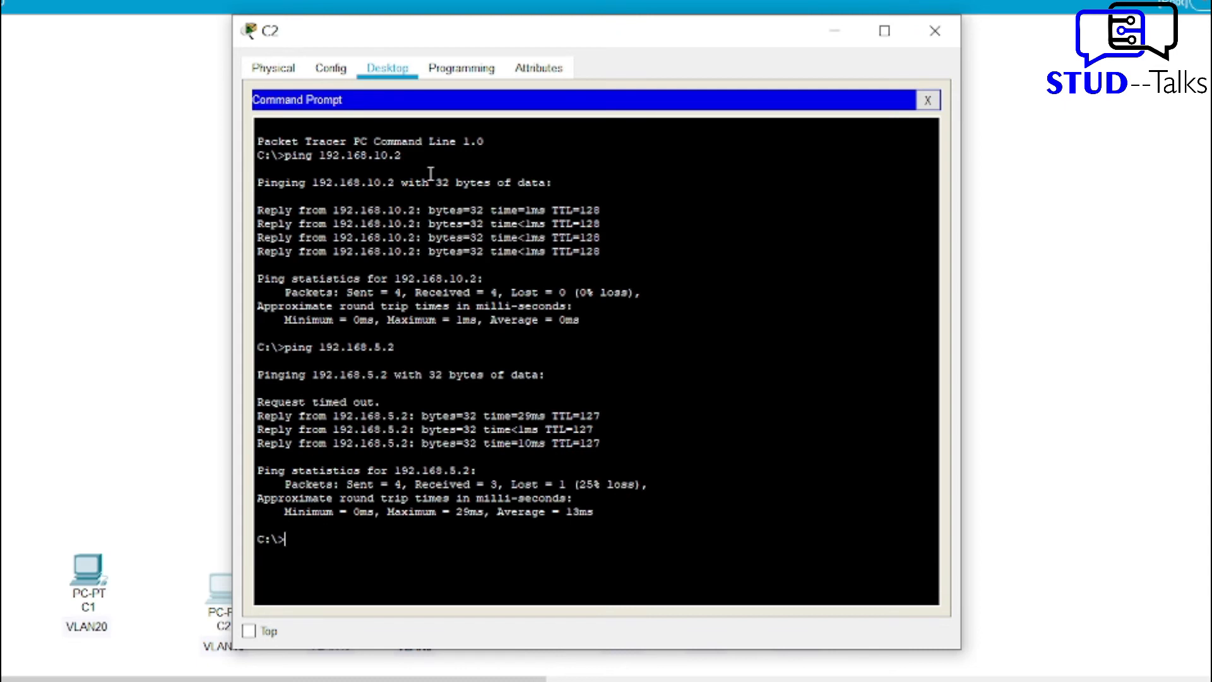
{"action": "key", "text": "Up"}
{"action": "key", "text": "Return"}
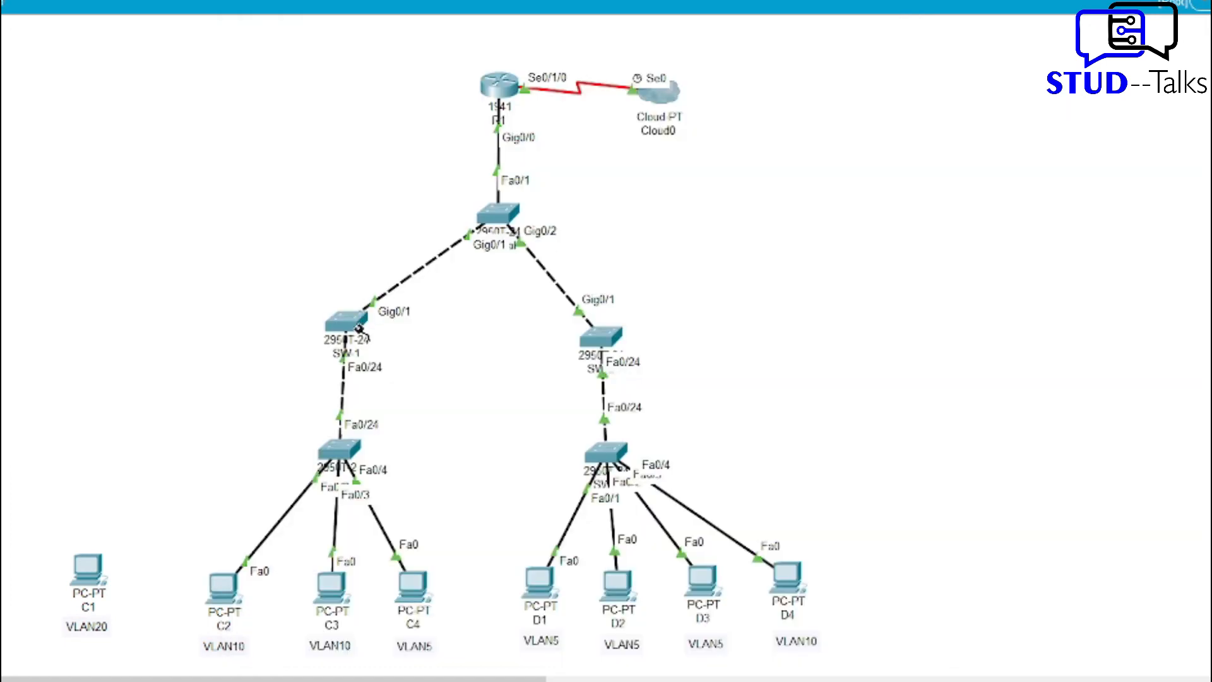
Connect FastEthernet0/23 of SW-1 to FastEthernet0/23 of SW-2 with a crossover cable.
{"action": "left_click", "coordinate": [356, 329]}
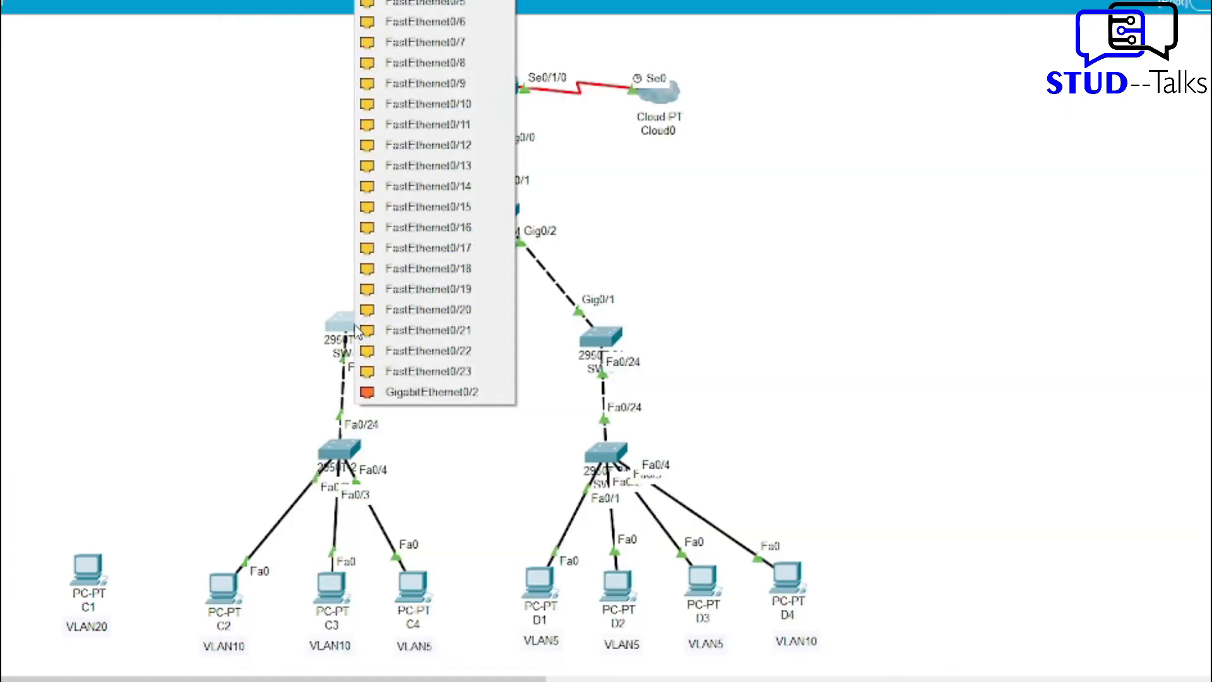
{"action": "left_click", "coordinate": [453, 372]}
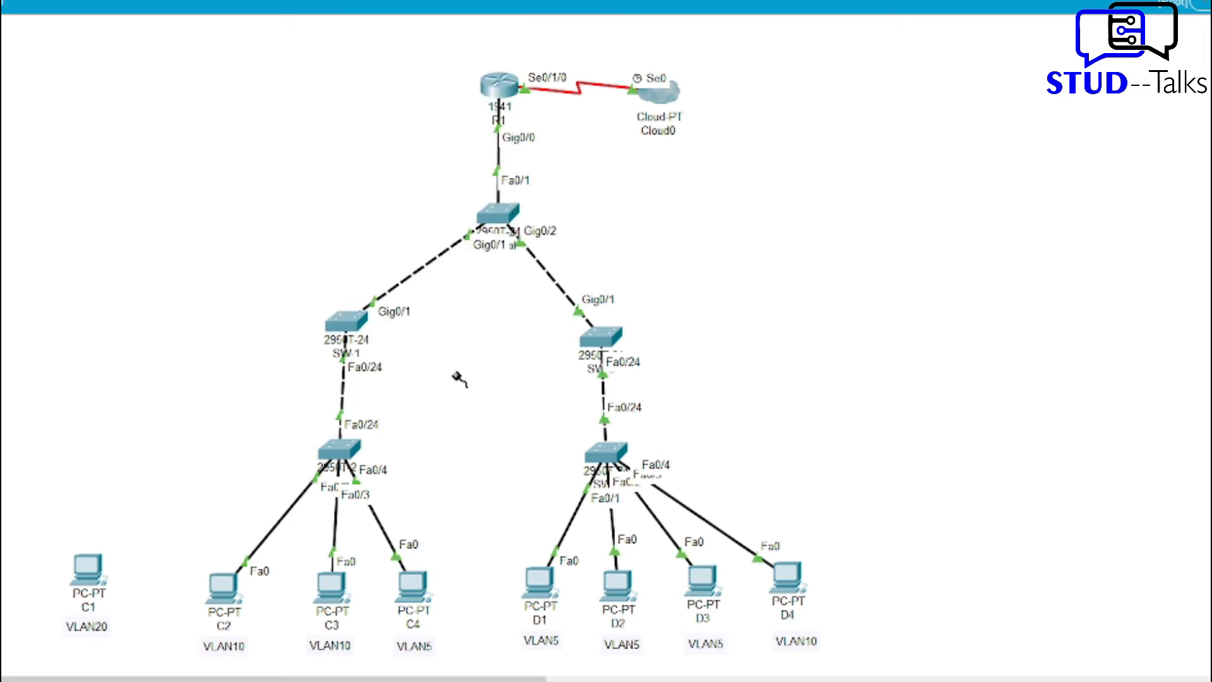
{"action": "left_click", "coordinate": [593, 339]}
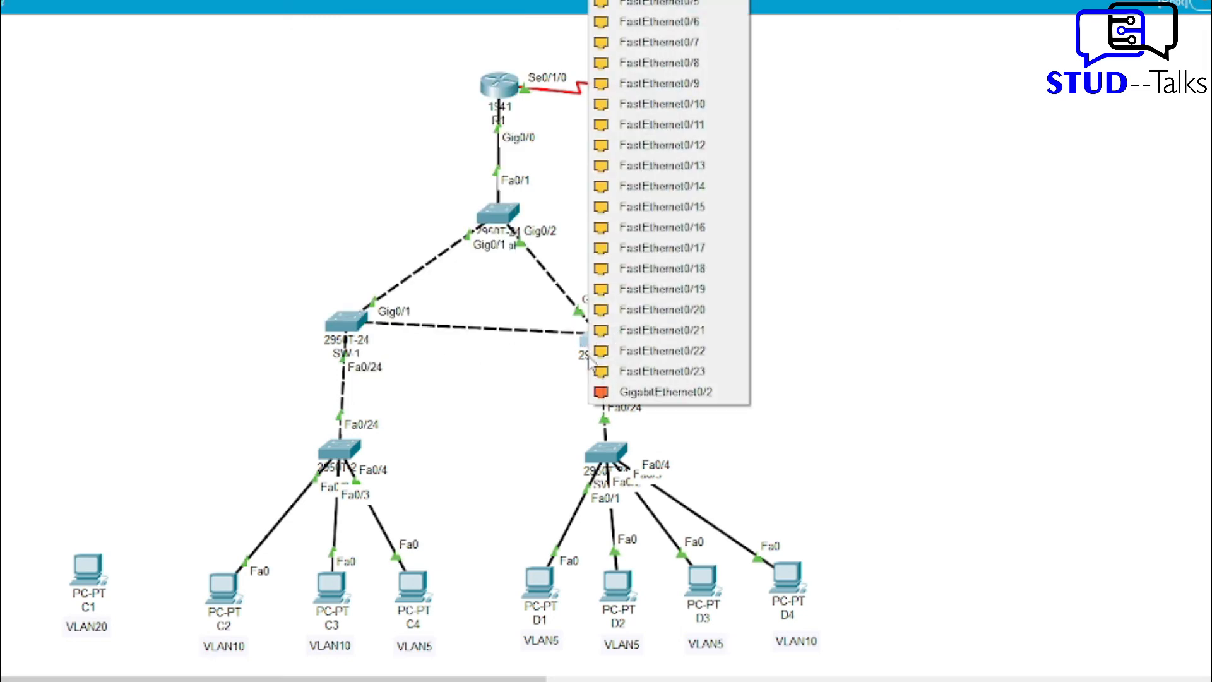
{"action": "left_click", "coordinate": [628, 373]}
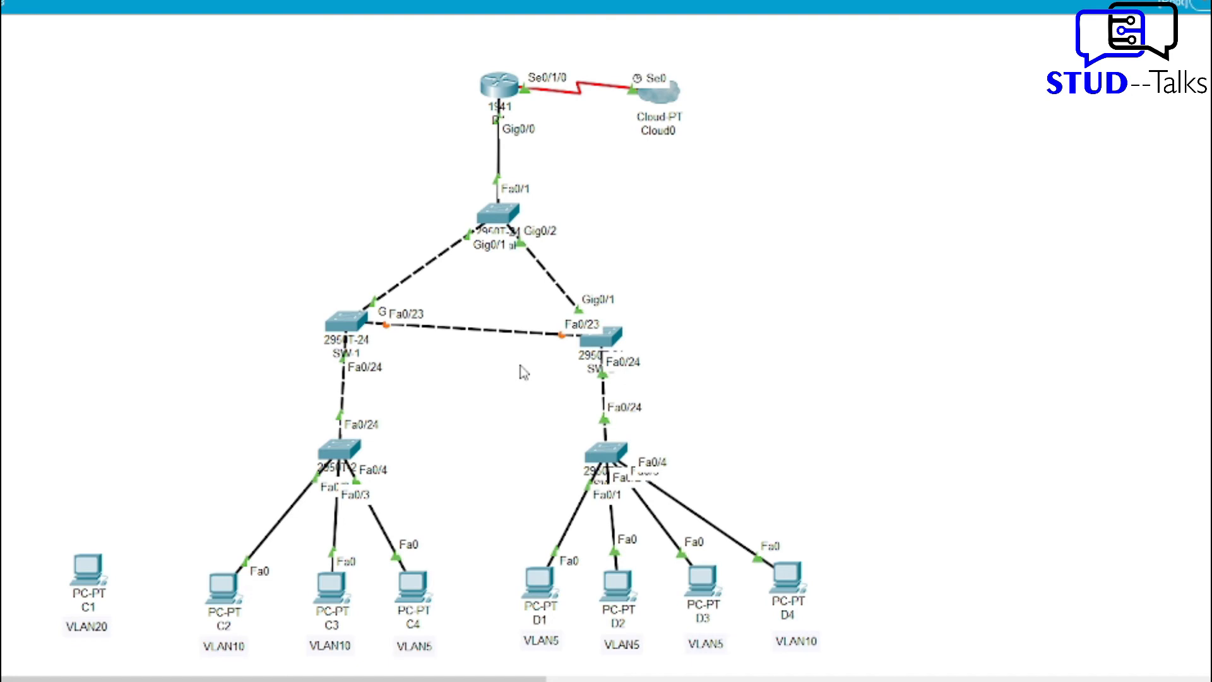
On SW-1, configure fa0/23 as a trunk with native VLAN 15 and nonegotiate, and put the switch's window away.
{"action": "left_click", "coordinate": [350, 327]}
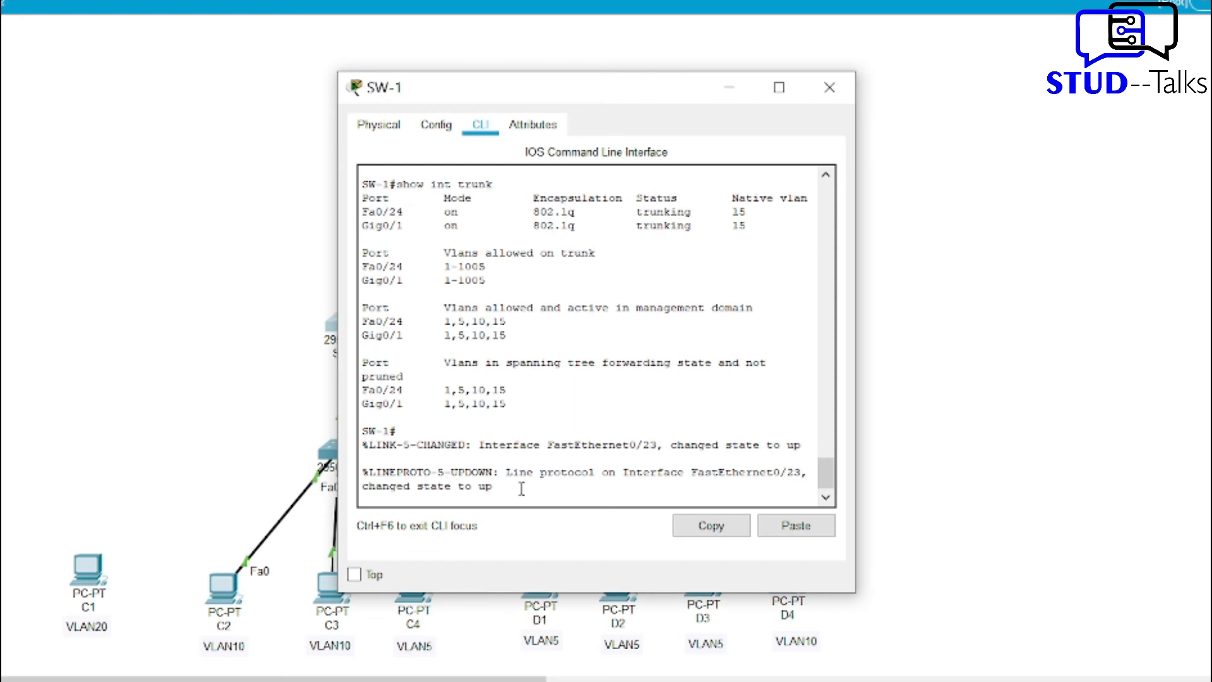
{"action": "key", "text": "Return"}
{"action": "type", "text": "conf t"}
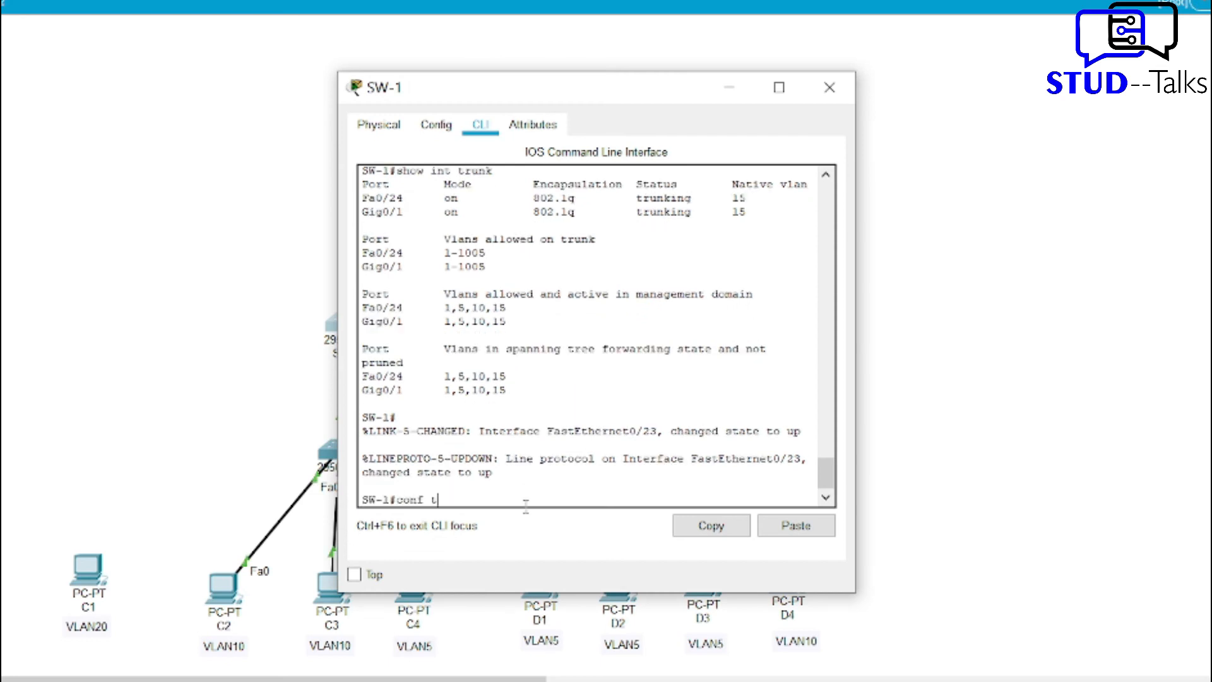
{"action": "key", "text": "Return"}
{"action": "left_click", "coordinate": [796, 525]}
{"action": "left_click", "coordinate": [576, 462]}
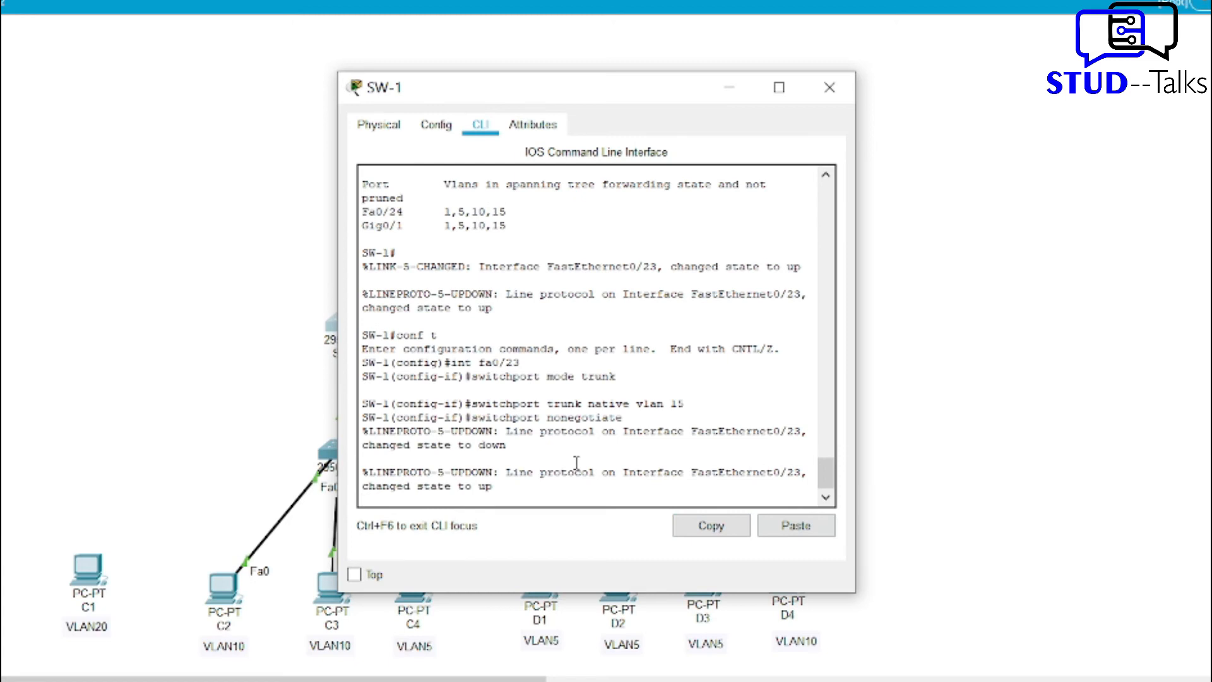
{"action": "left_click_drag", "start_coordinate": [543, 404], "coordinate": [665, 414]}
{"action": "left_click", "coordinate": [665, 414]}
{"action": "key", "text": "Return"}
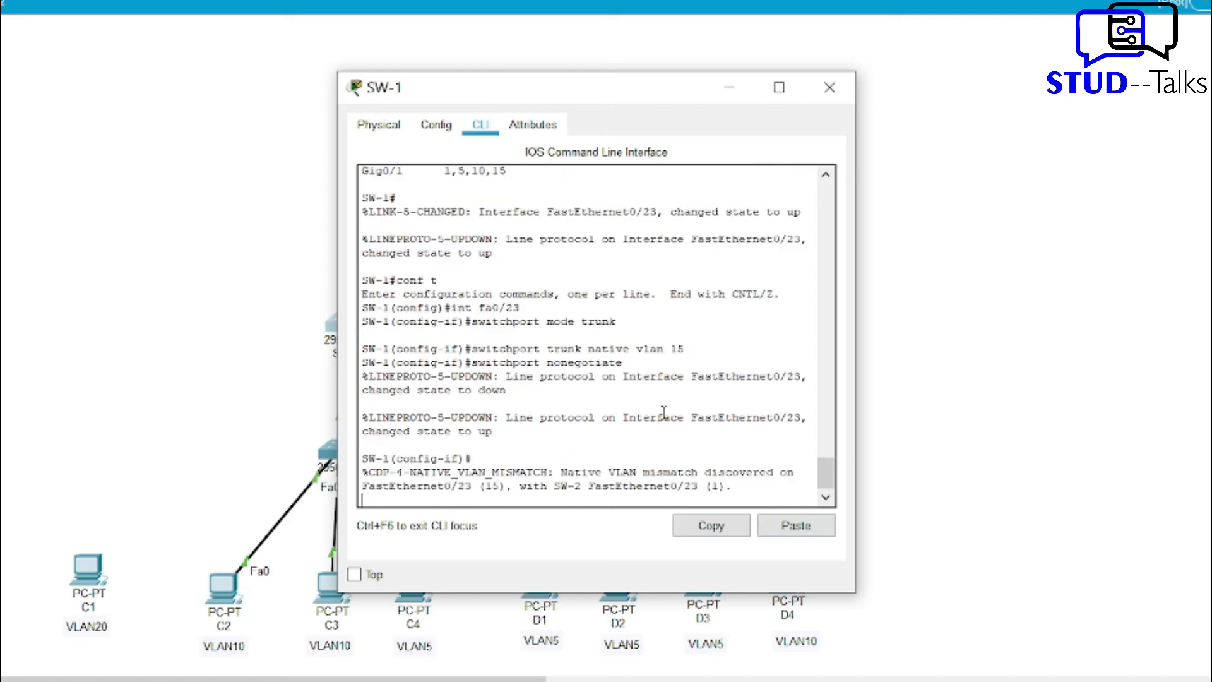
{"action": "key", "text": "Return"}
{"action": "key", "text": "Return"}
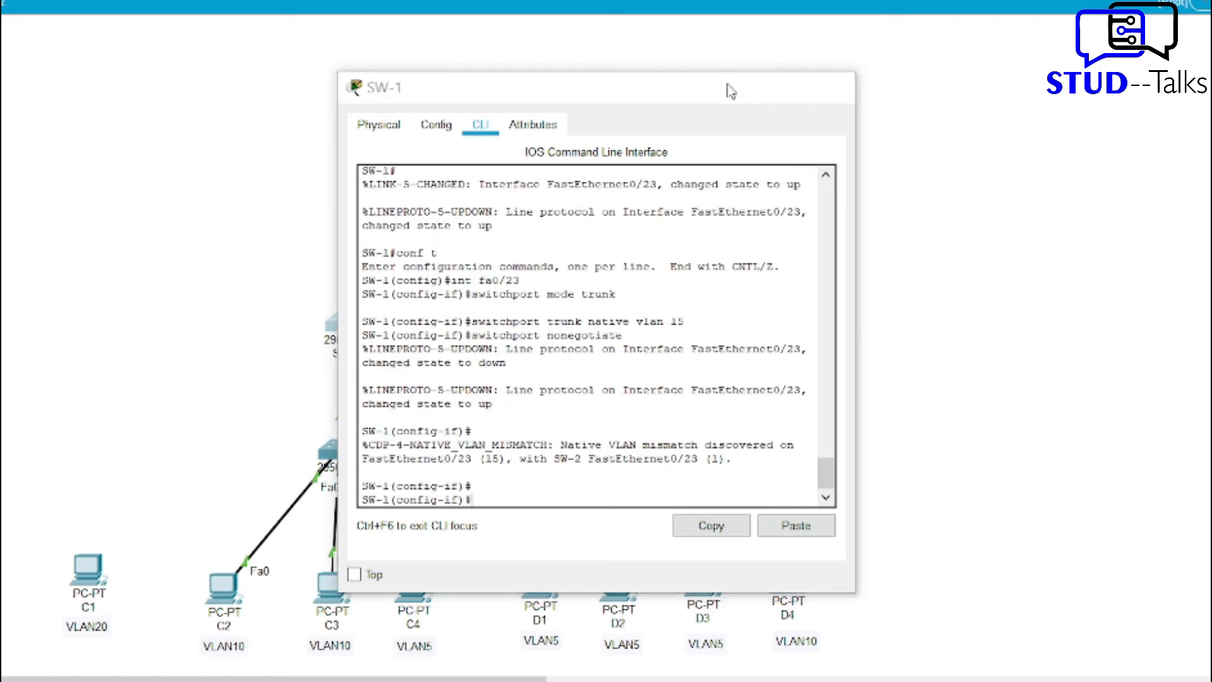
{"action": "left_click", "coordinate": [729, 87]}
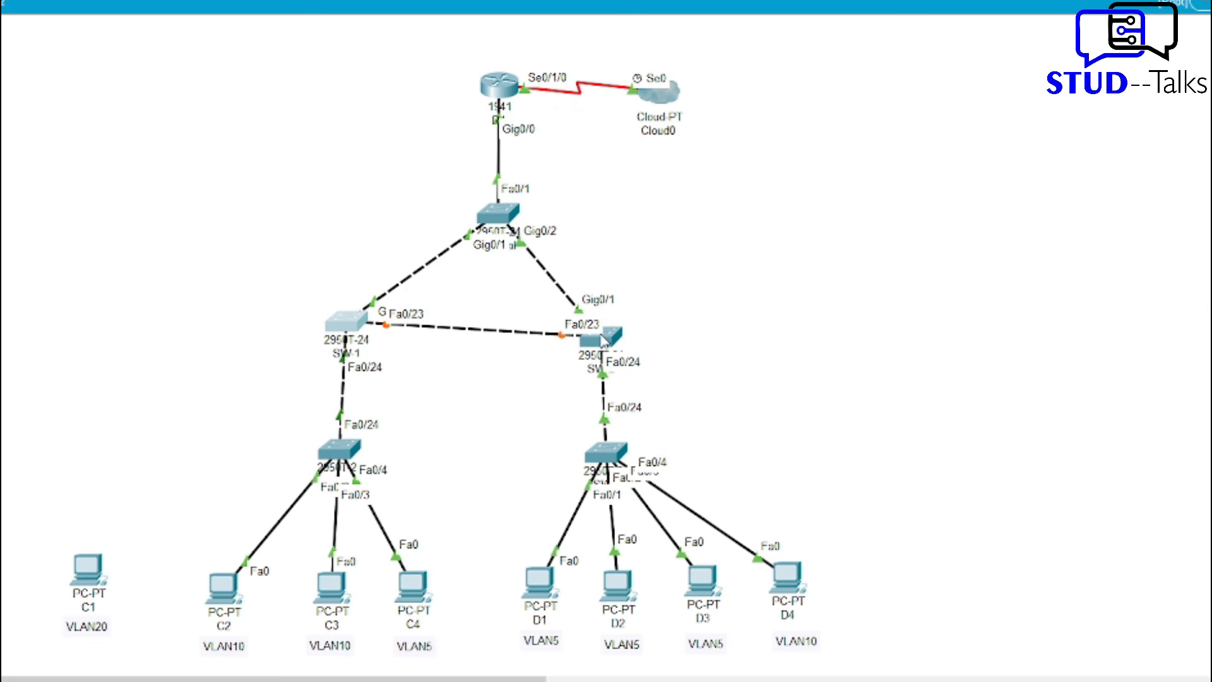
On SW-2, configure fa0/23 as a trunk with native VLAN 15 and nonegotiate, and put the switch's window away.
{"action": "left_click", "coordinate": [600, 339]}
{"action": "key", "text": "Return"}
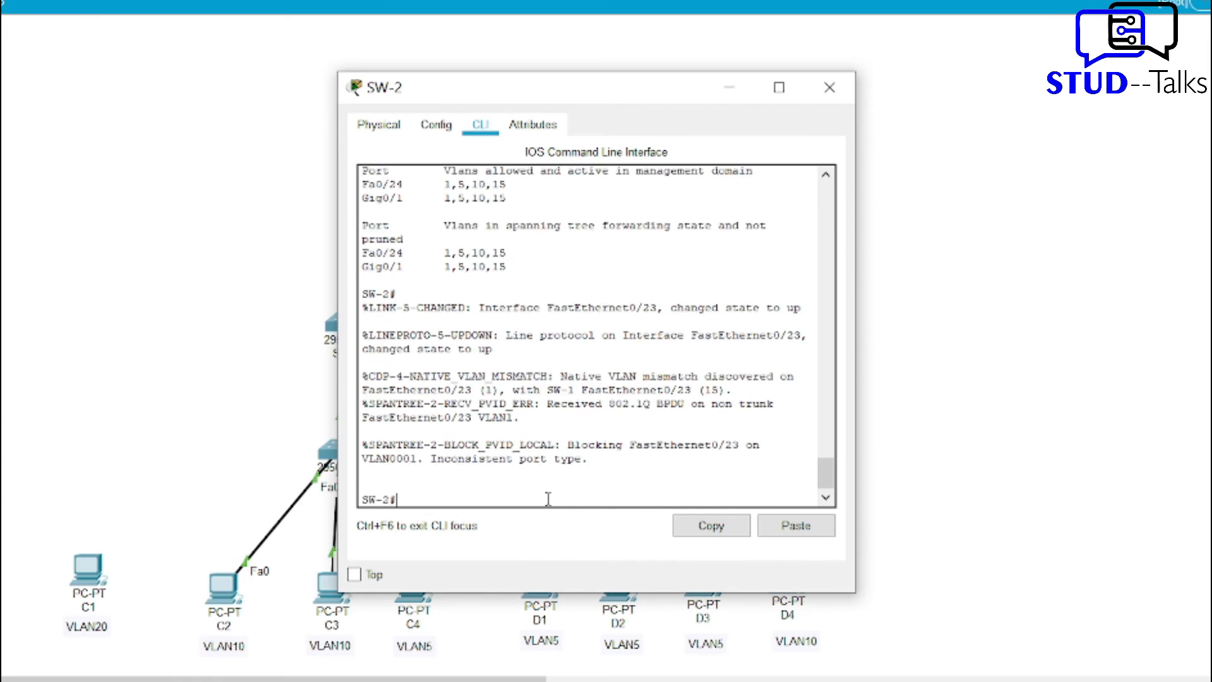
{"action": "type", "text": "conf t"}
{"action": "key", "text": "Return"}
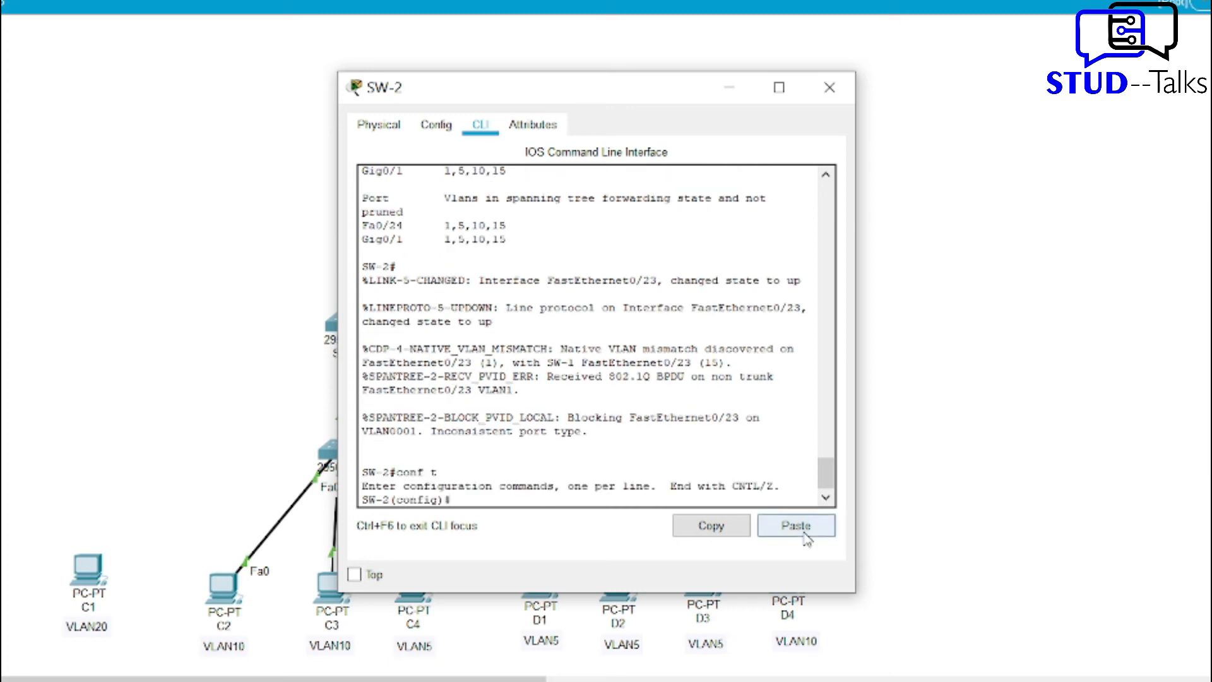
{"action": "left_click", "coordinate": [806, 536]}
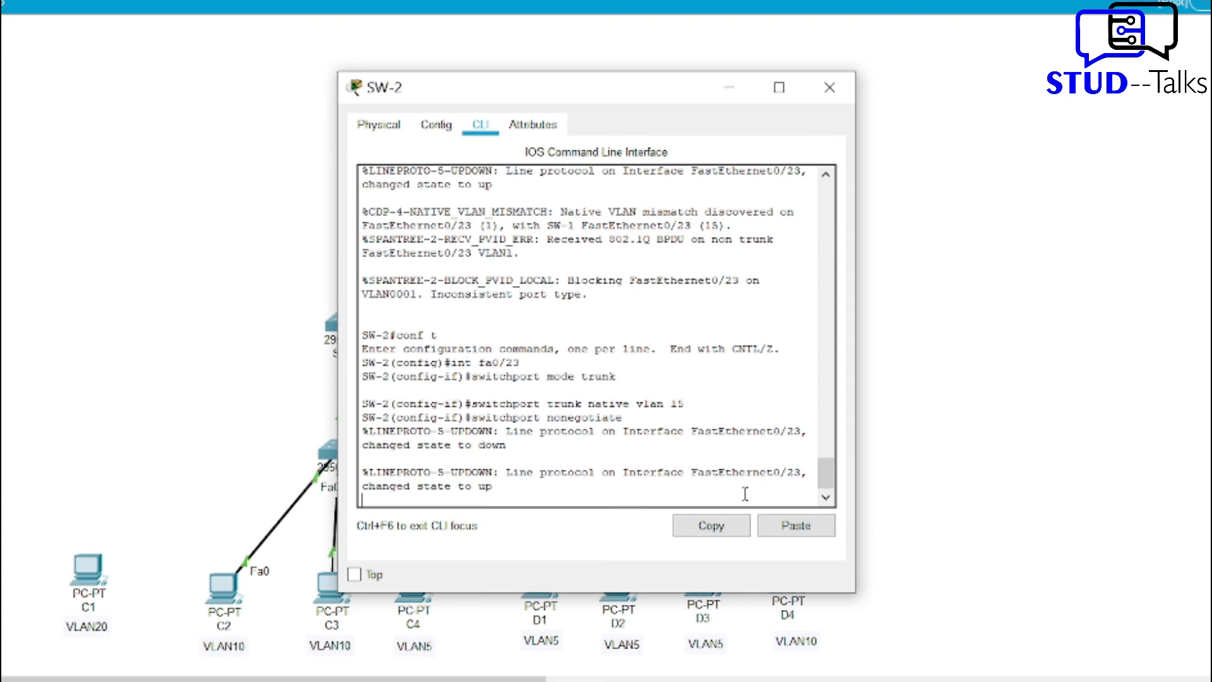
{"action": "key", "text": "Return"}
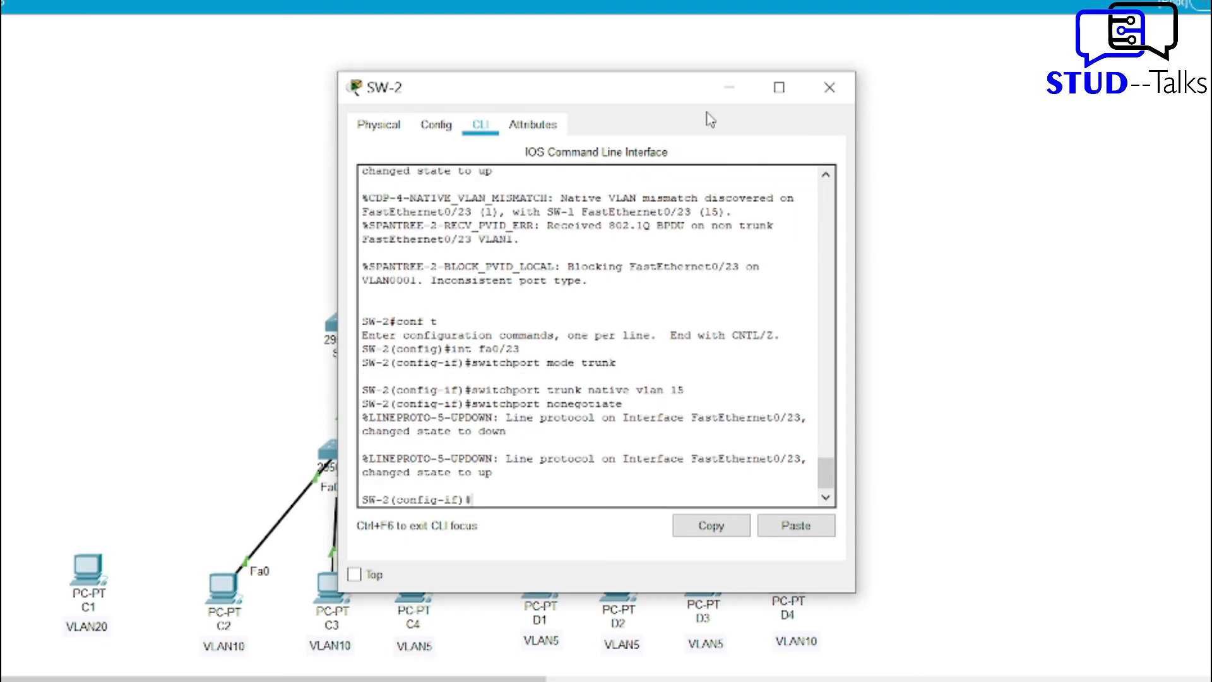
{"action": "left_click", "coordinate": [730, 90]}
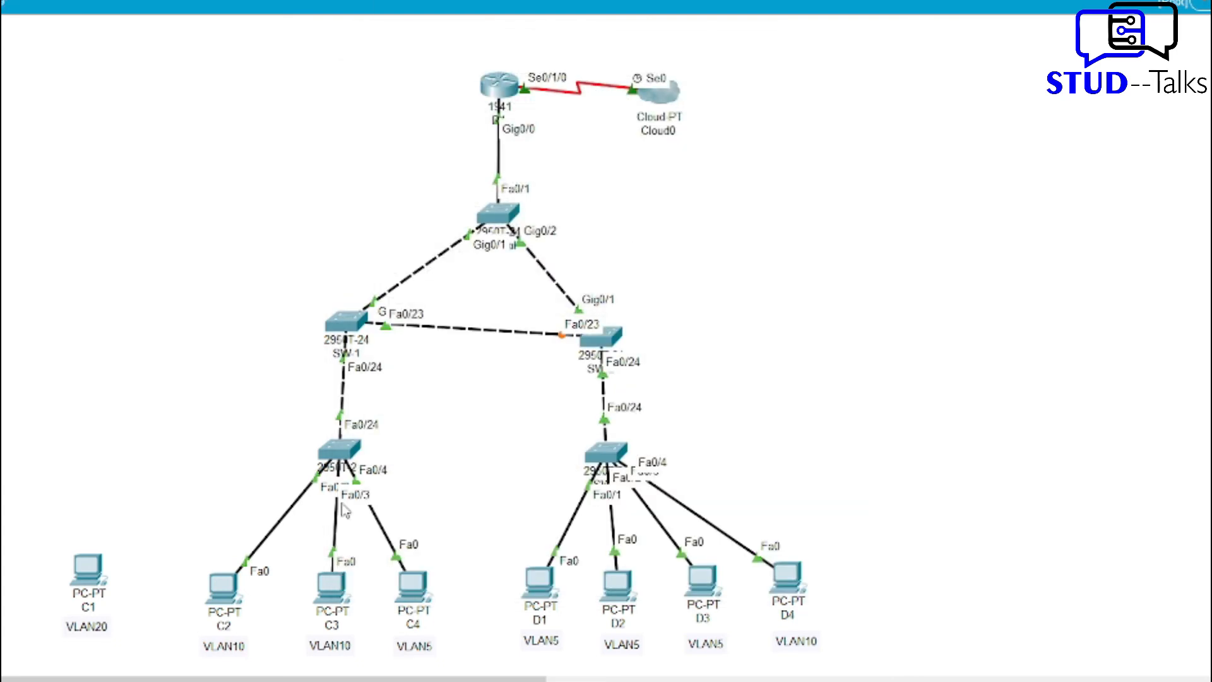
On switch SWA, create VLAN 20, give interface vlan 20 the address 192.168.20.1 255.255.255.0, and return to global configuration mode.
{"action": "left_click", "coordinate": [341, 458]}
{"action": "type", "text": "con"}
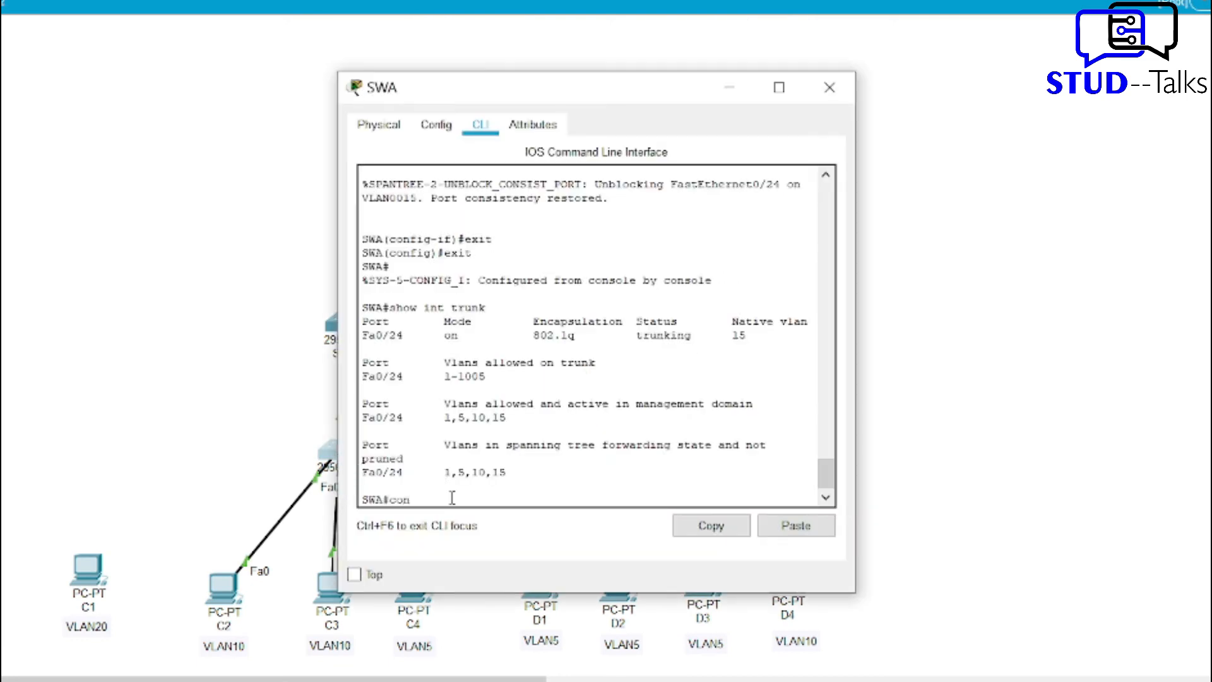
{"action": "type", "text": "f t"}
{"action": "key", "text": "Return"}
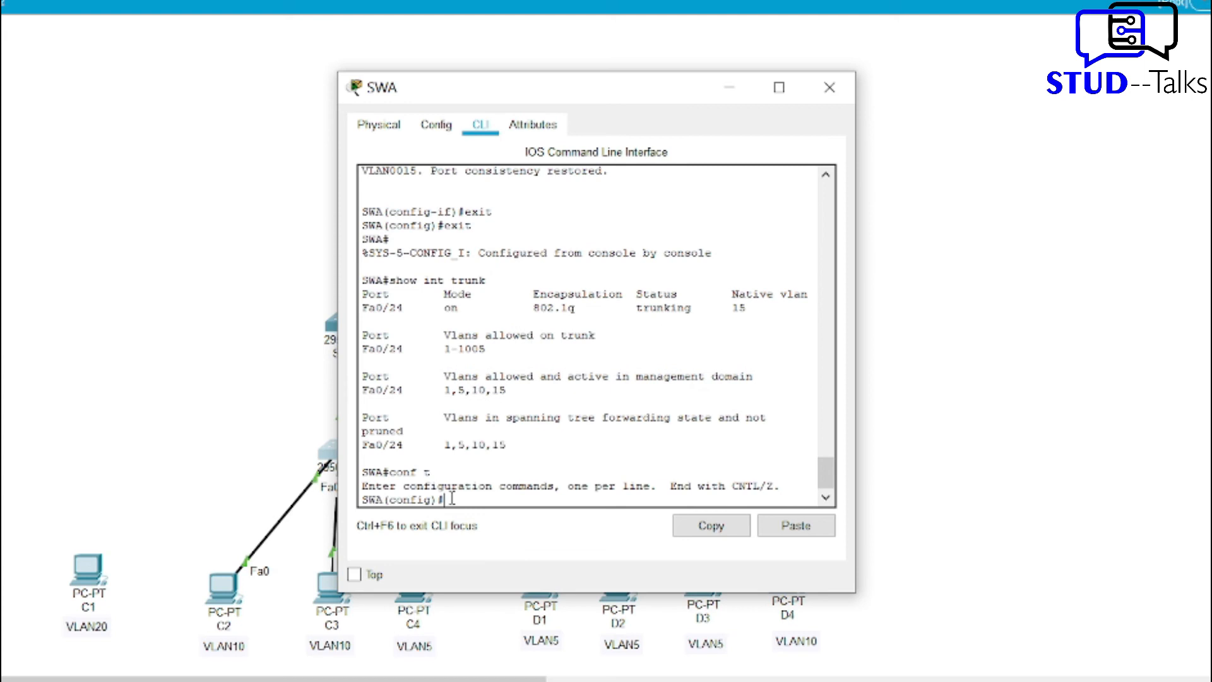
{"action": "left_click", "coordinate": [797, 525]}
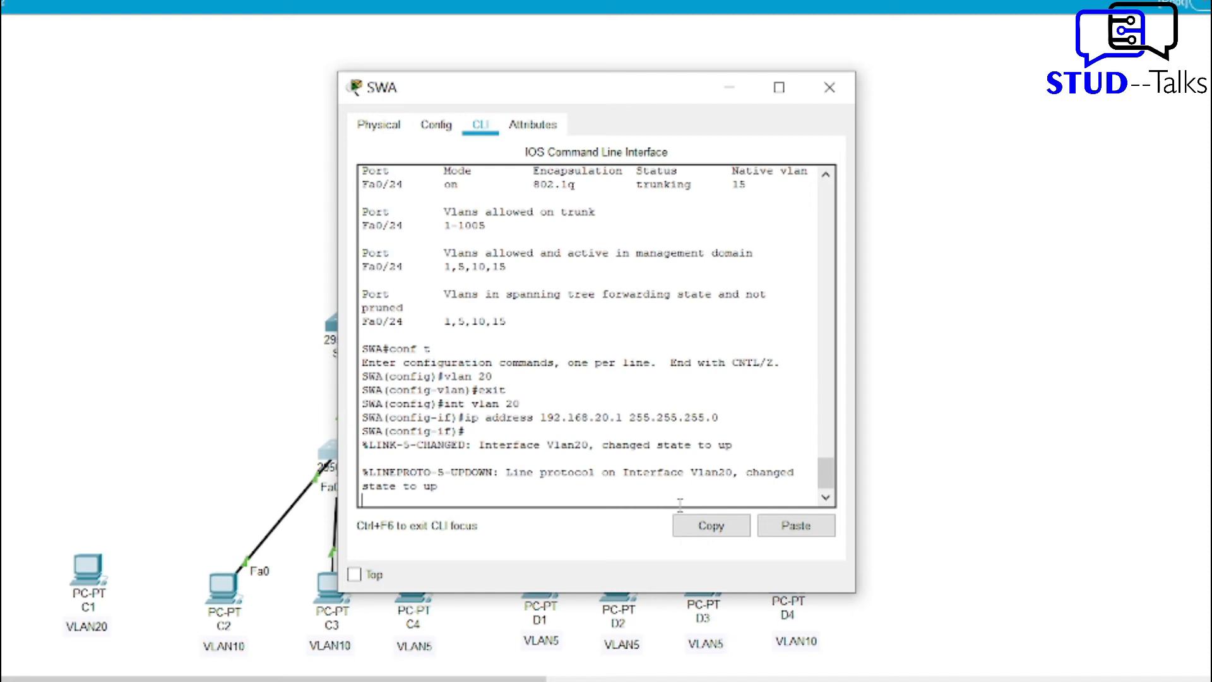
{"action": "key", "text": "Return"}
{"action": "type", "text": "conf"}
{"action": "key", "text": "BackSpace"}
{"action": "key", "text": "BackSpace"}
{"action": "key", "text": "BackSpace"}
{"action": "key", "text": "BackSpace"}
{"action": "key", "text": "BackSpace"}
{"action": "type", "text": "e"}
{"action": "type", "text": "exit"}
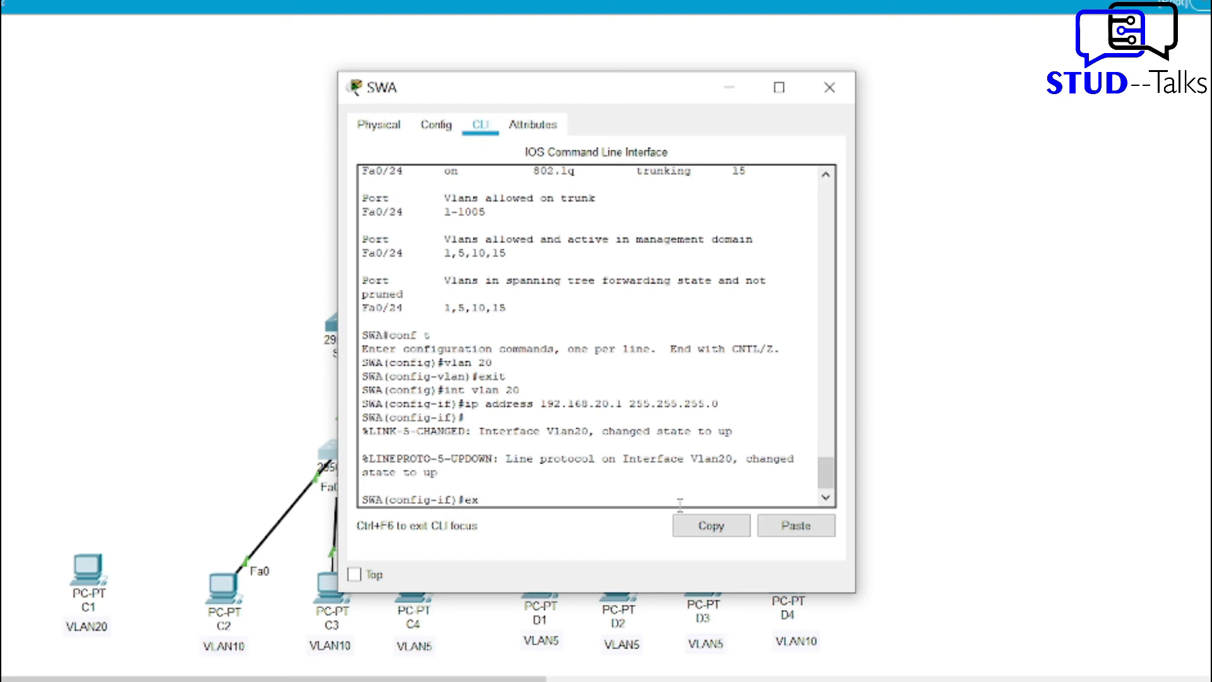
{"action": "key", "text": "Return"}
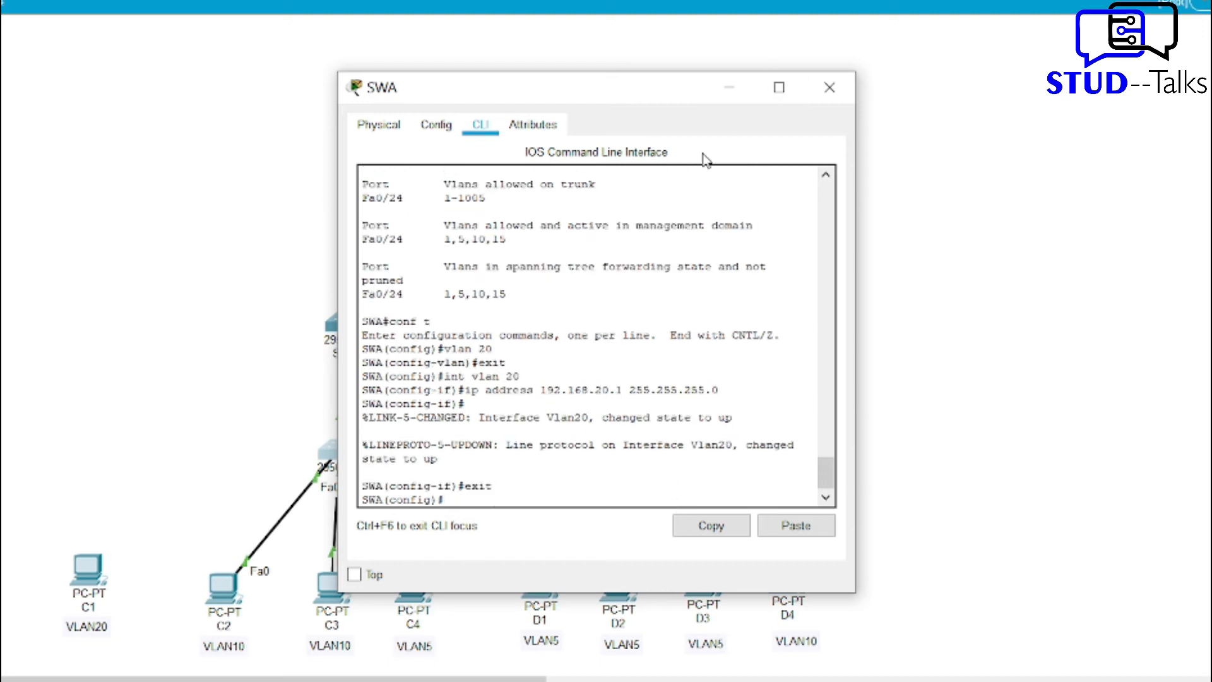
{"action": "left_click", "coordinate": [727, 90]}
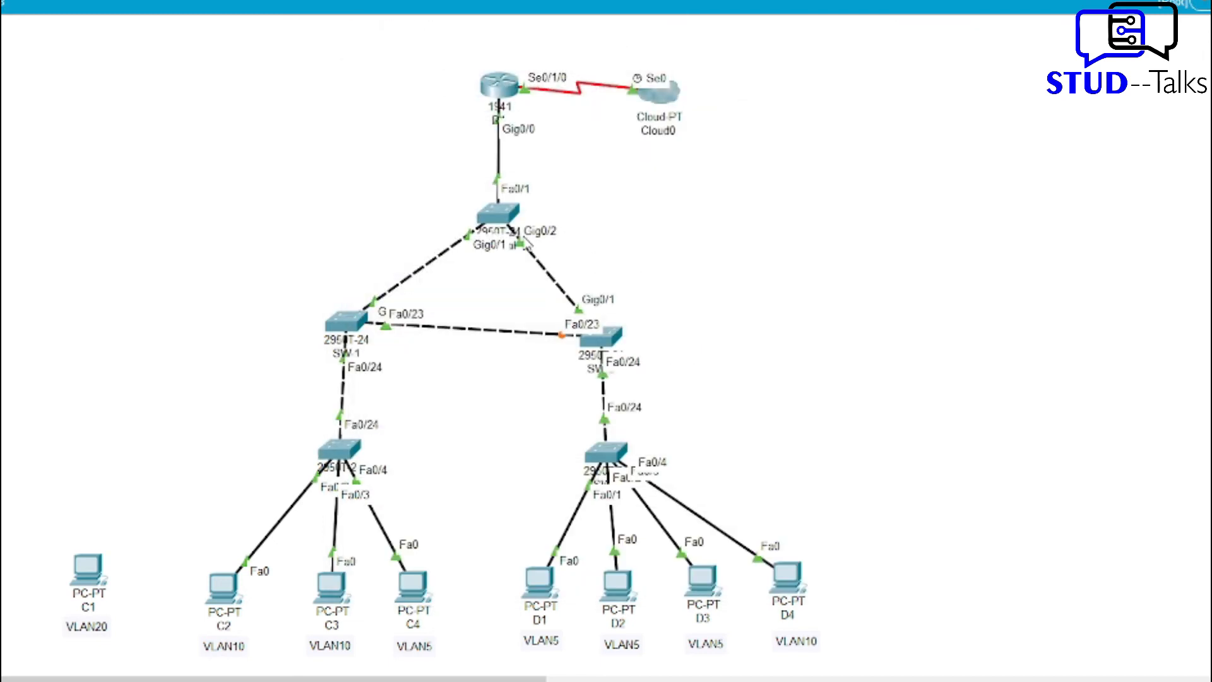
Create VLAN 20 on the Central switch from global configuration mode and put its window away.
{"action": "left_click", "coordinate": [500, 215]}
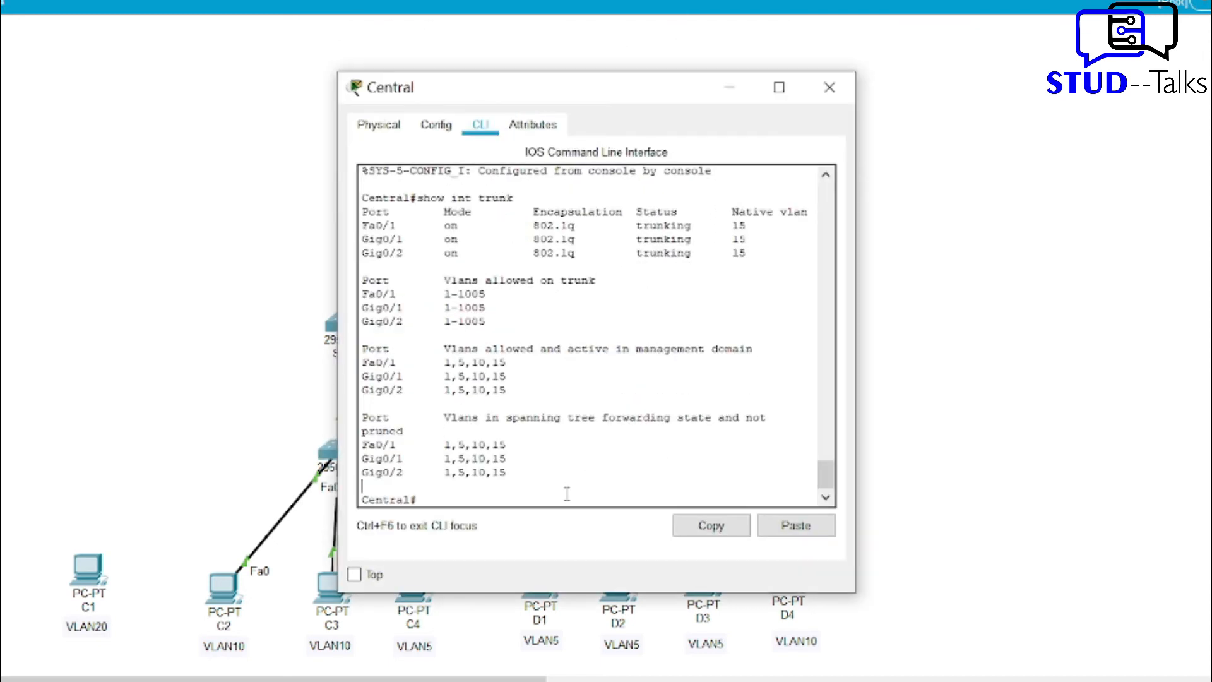
{"action": "type", "text": "conf t"}
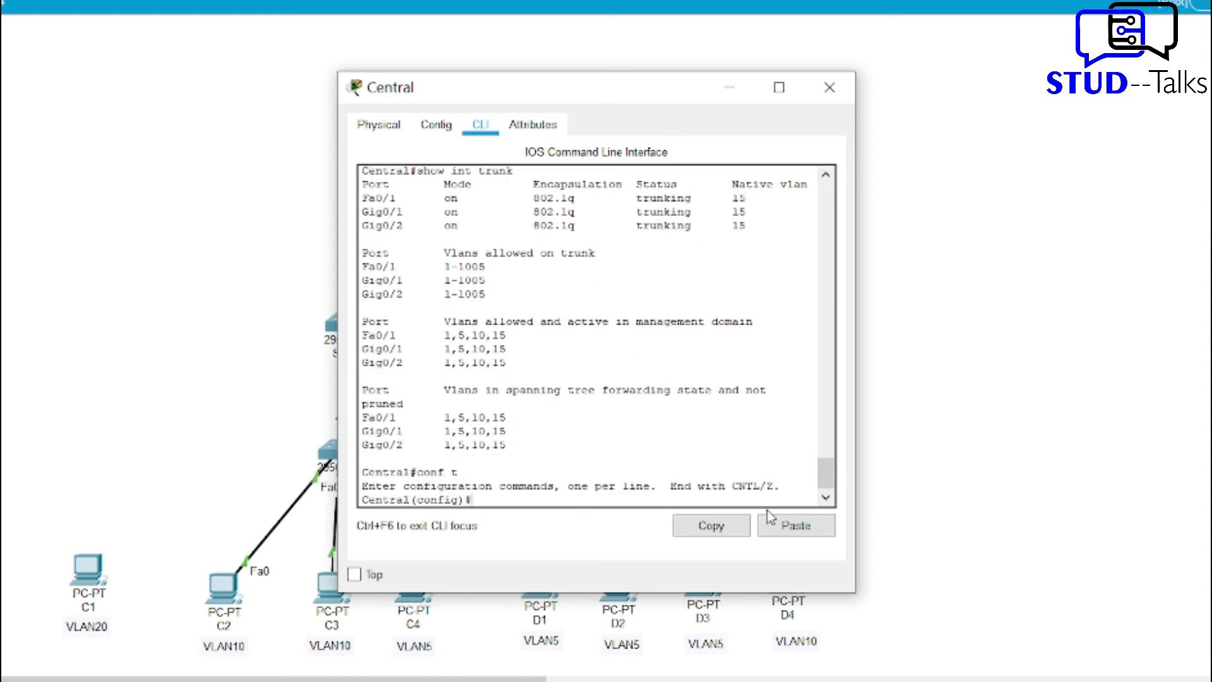
{"action": "left_click", "coordinate": [790, 524]}
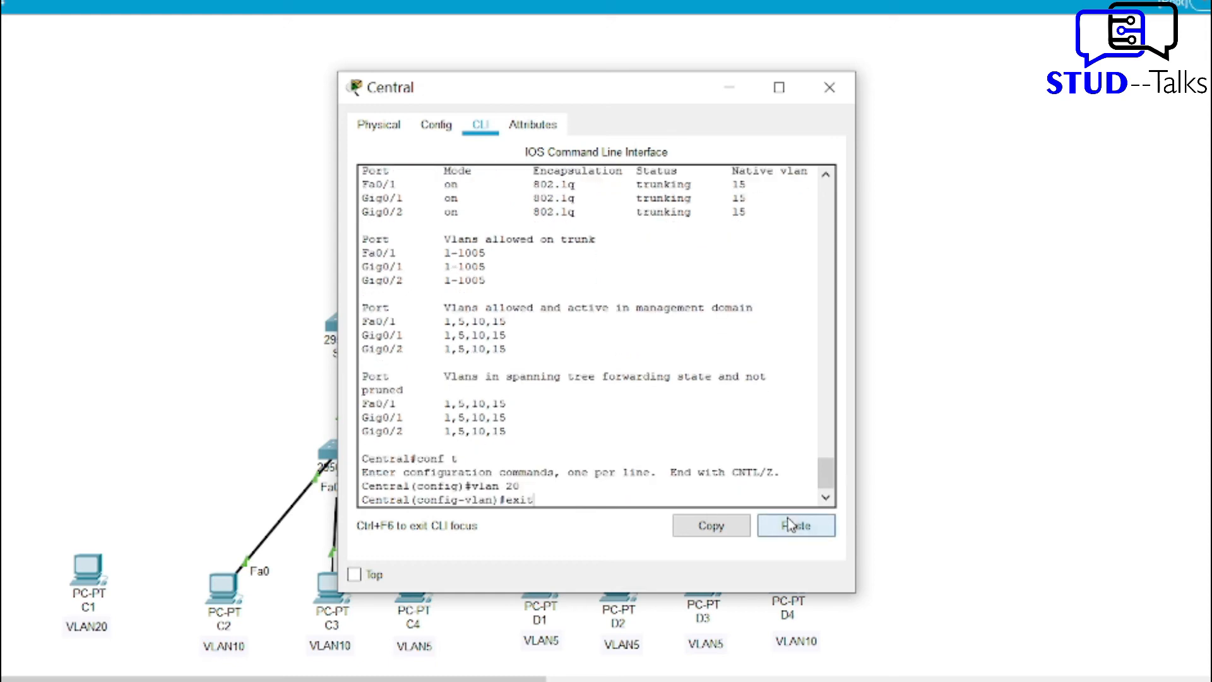
{"action": "left_click", "coordinate": [731, 87]}
On SW-1, leave interface configuration mode, create VLAN 20, and put the switch's window away.
{"action": "left_click", "coordinate": [344, 324]}
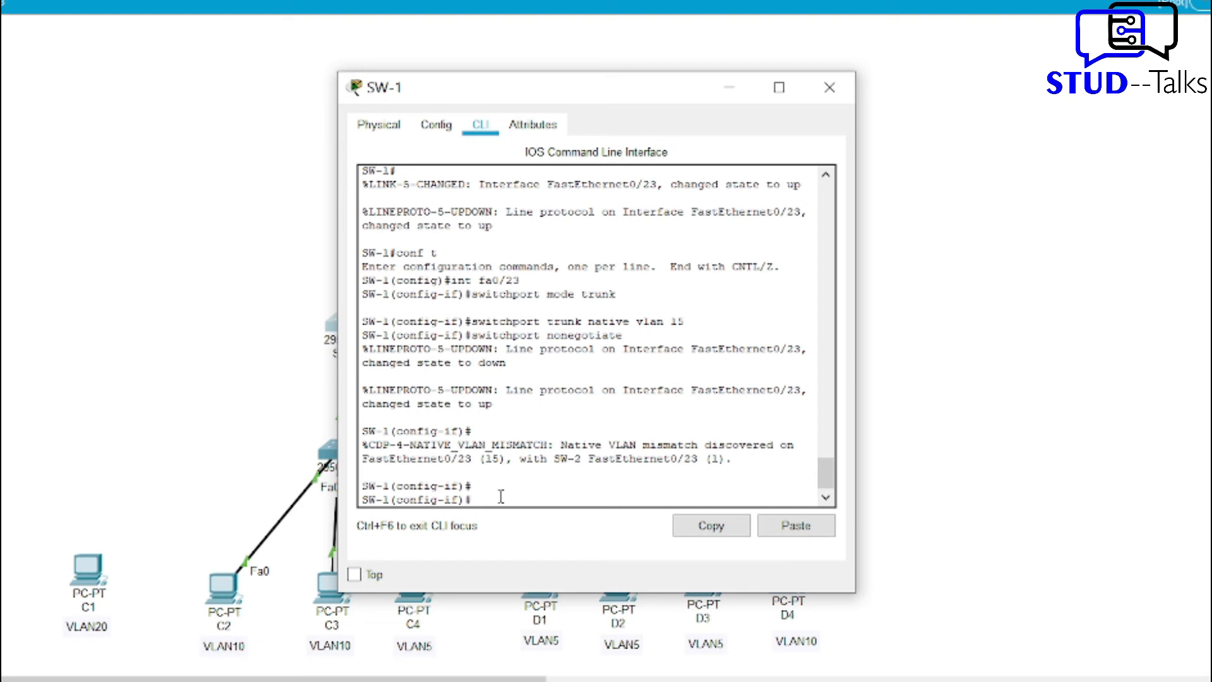
{"action": "type", "text": "exit"}
{"action": "key", "text": "Return"}
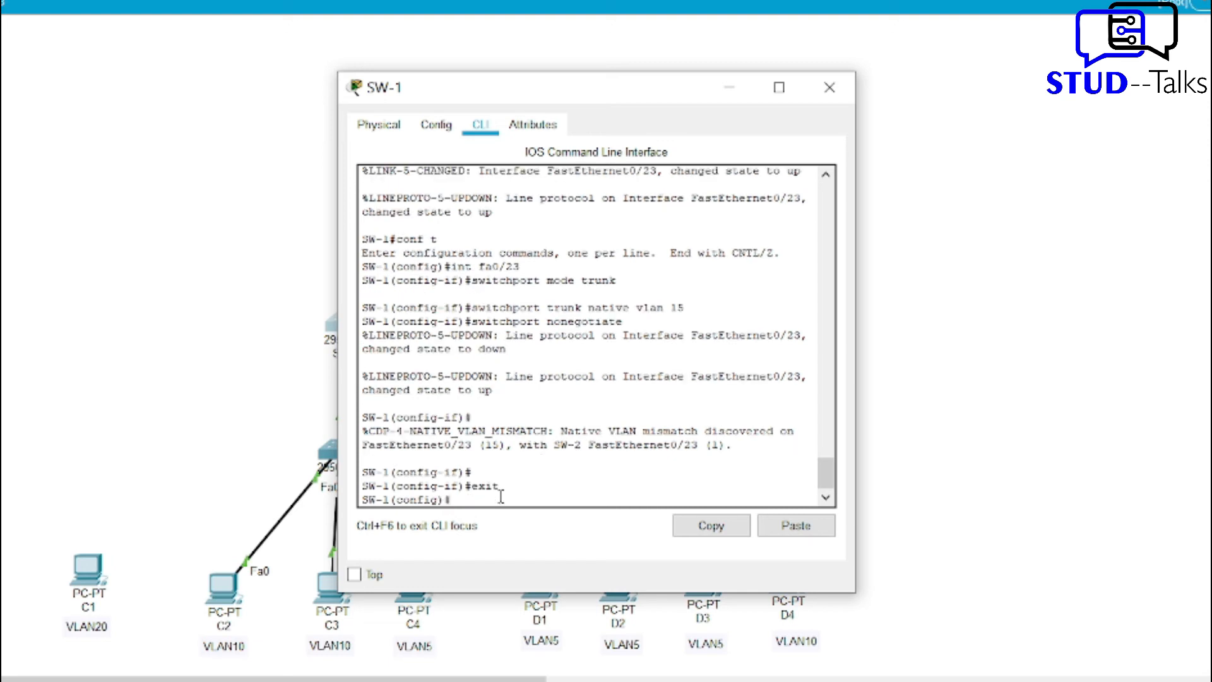
{"action": "left_click", "coordinate": [797, 526]}
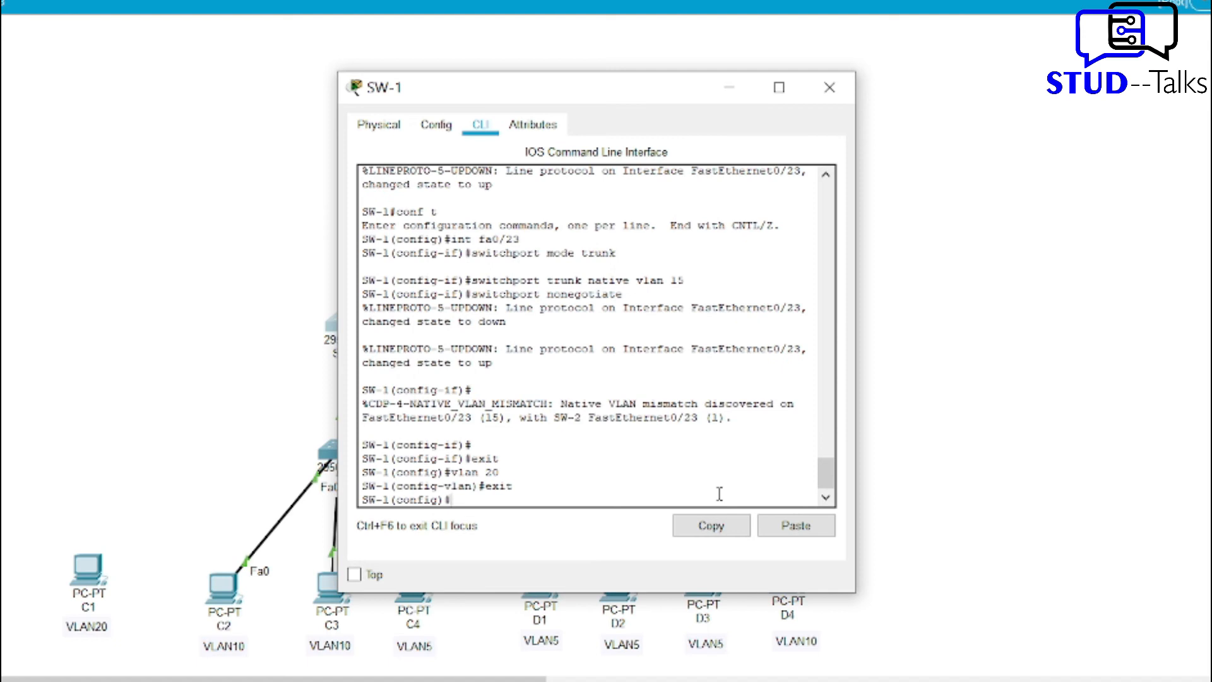
{"action": "left_click", "coordinate": [728, 88]}
On SW-2, leave interface configuration mode, create VLAN 20, return to global configuration mode, and put the switch's window away.
{"action": "left_click", "coordinate": [607, 342]}
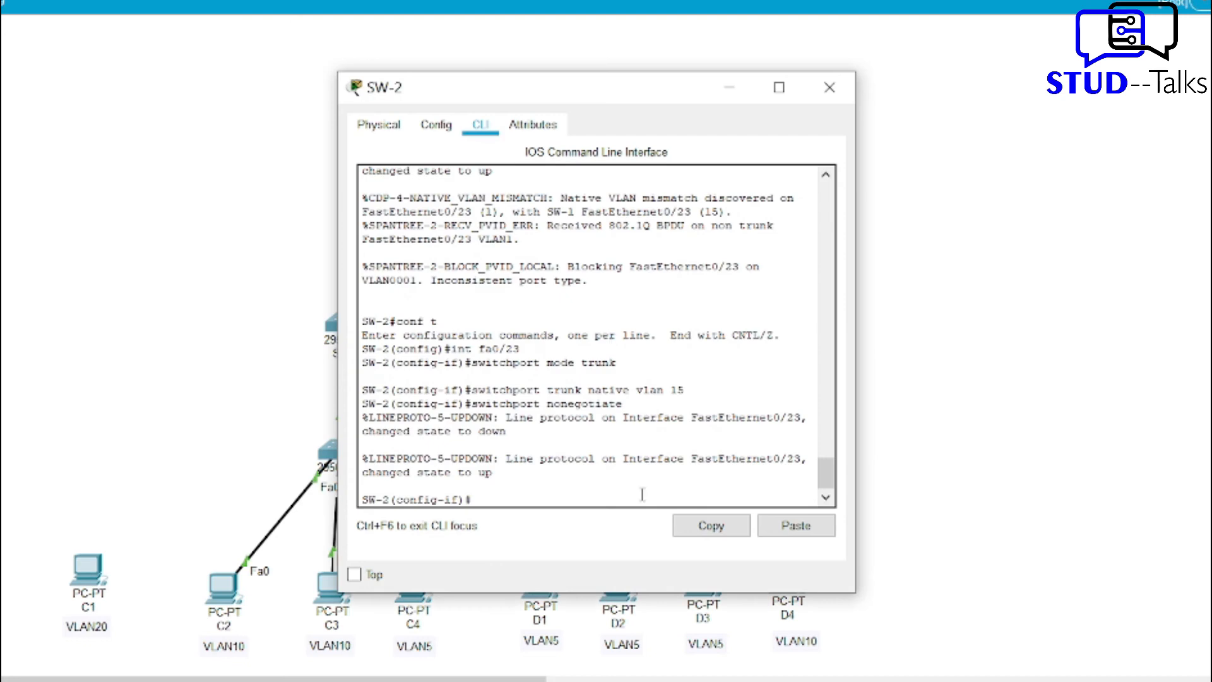
{"action": "type", "text": "exit"}
{"action": "key", "text": "Return"}
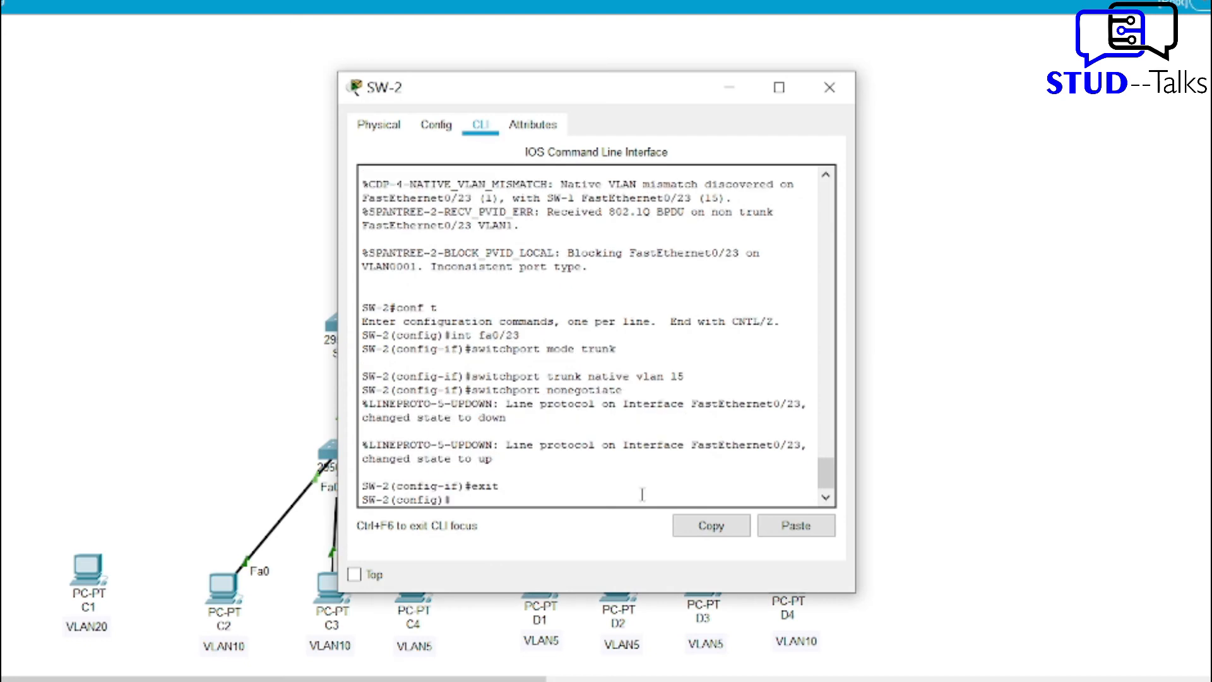
{"action": "type", "text": "vlan 20"}
{"action": "key", "text": "Return"}
{"action": "type", "text": "exit"}
{"action": "key", "text": "Return"}
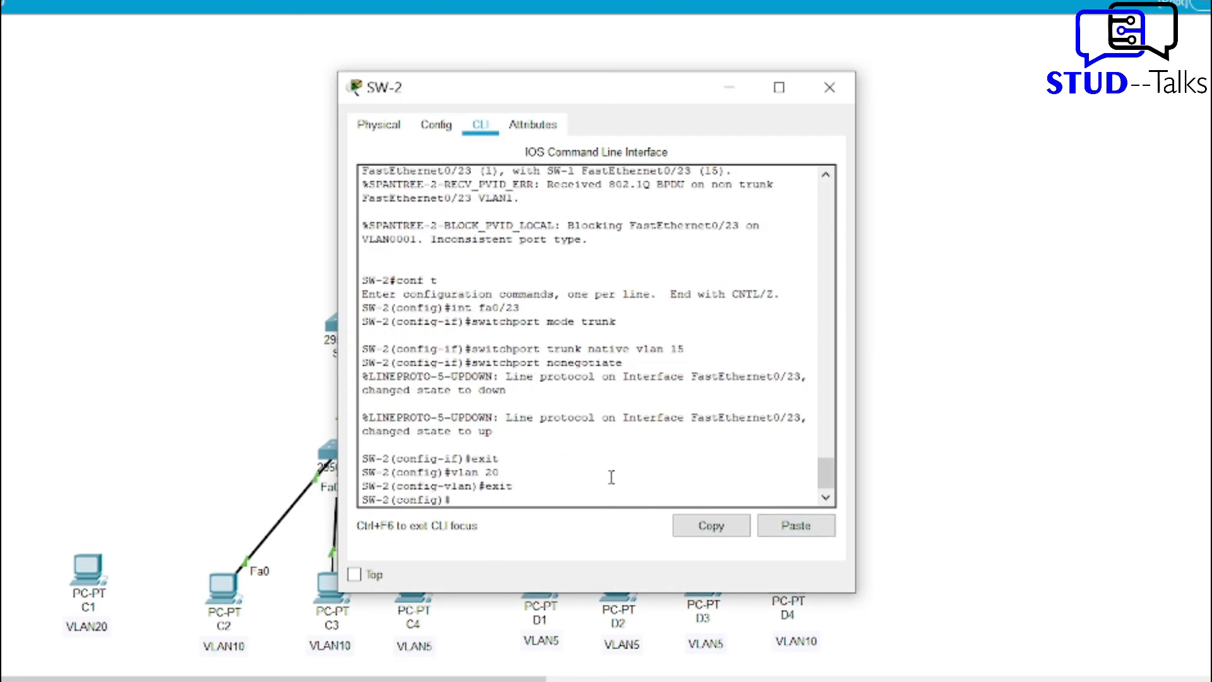
{"action": "left_click", "coordinate": [726, 86]}
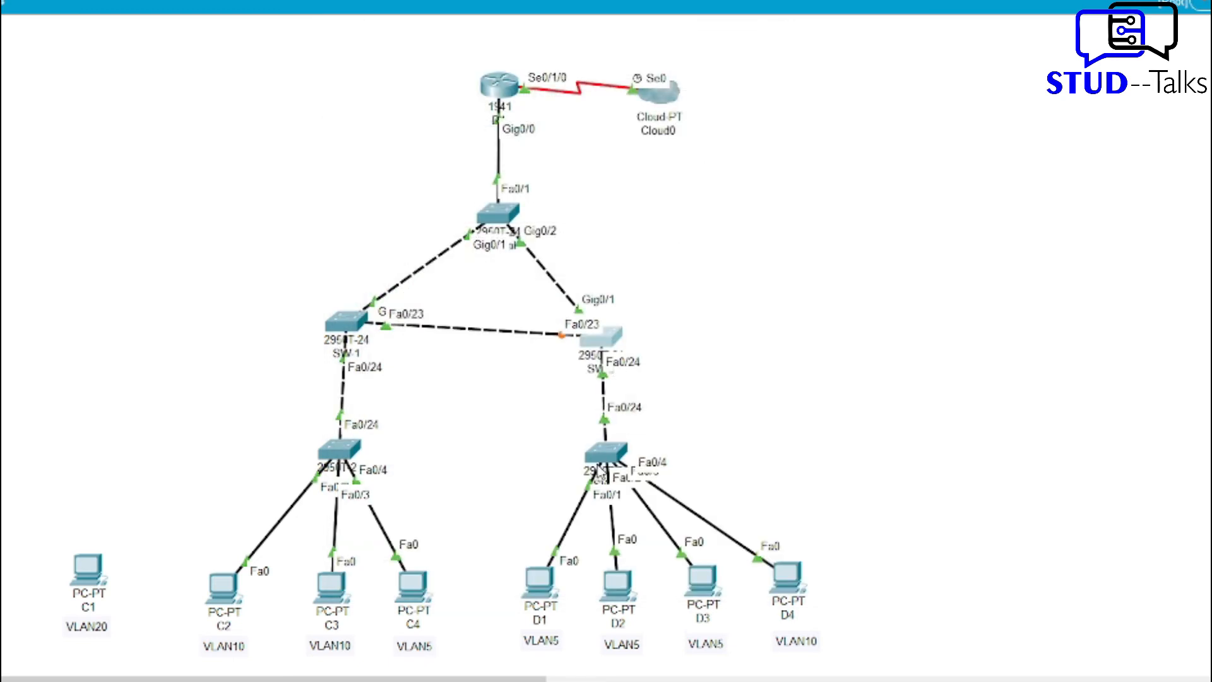
On switch SWB, create VLAN 20, give interface vlan 20 the address 192.168.20.2 255.255.255.0, and put the window away.
{"action": "left_click", "coordinate": [598, 453]}
{"action": "type", "text": "conf"}
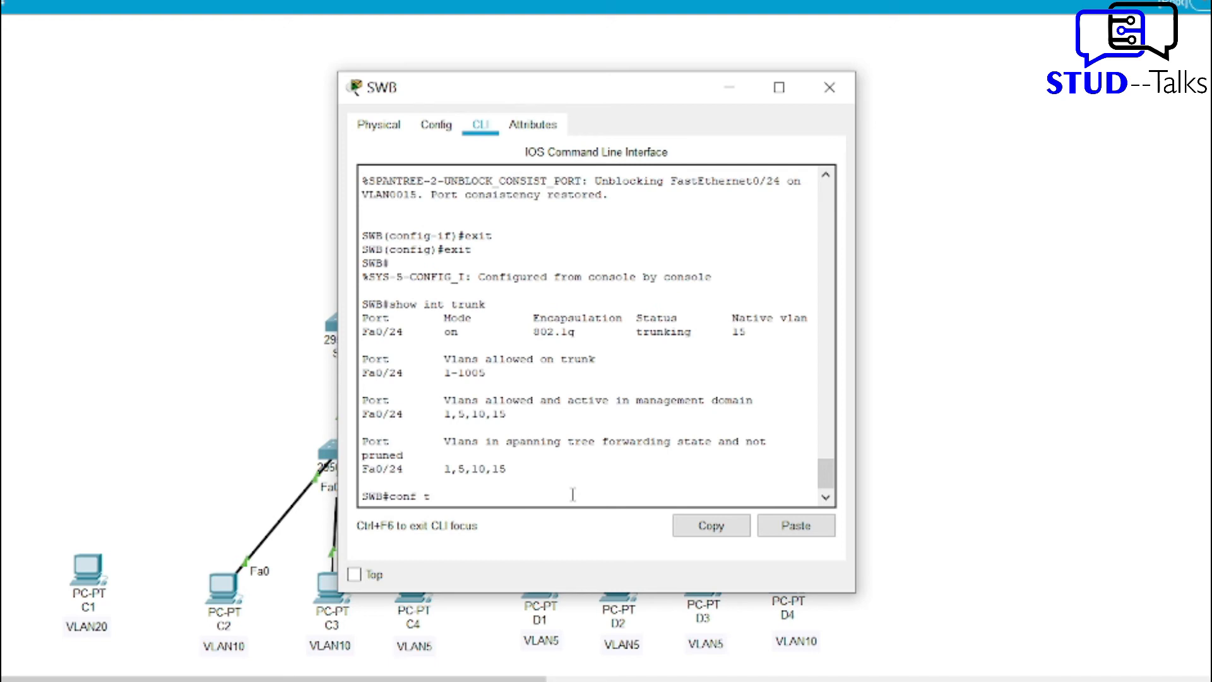
{"action": "type", "text": " t"}
{"action": "key", "text": "Return"}
{"action": "left_click", "coordinate": [794, 527]}
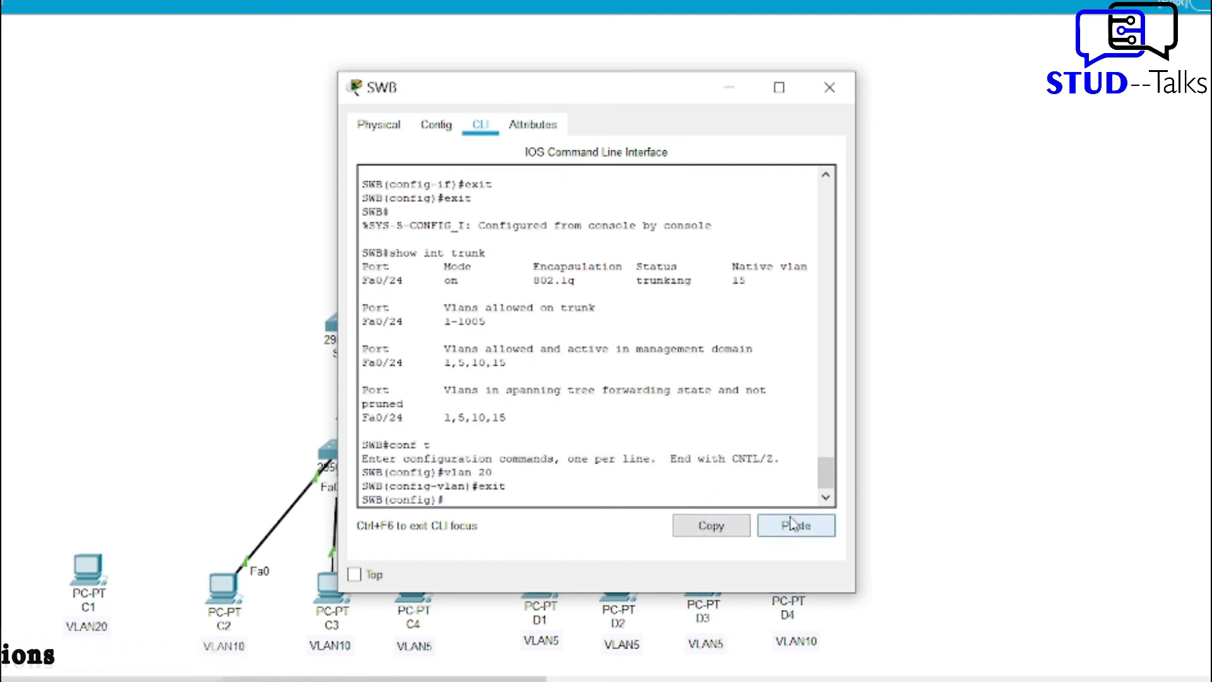
{"action": "left_click", "coordinate": [790, 526]}
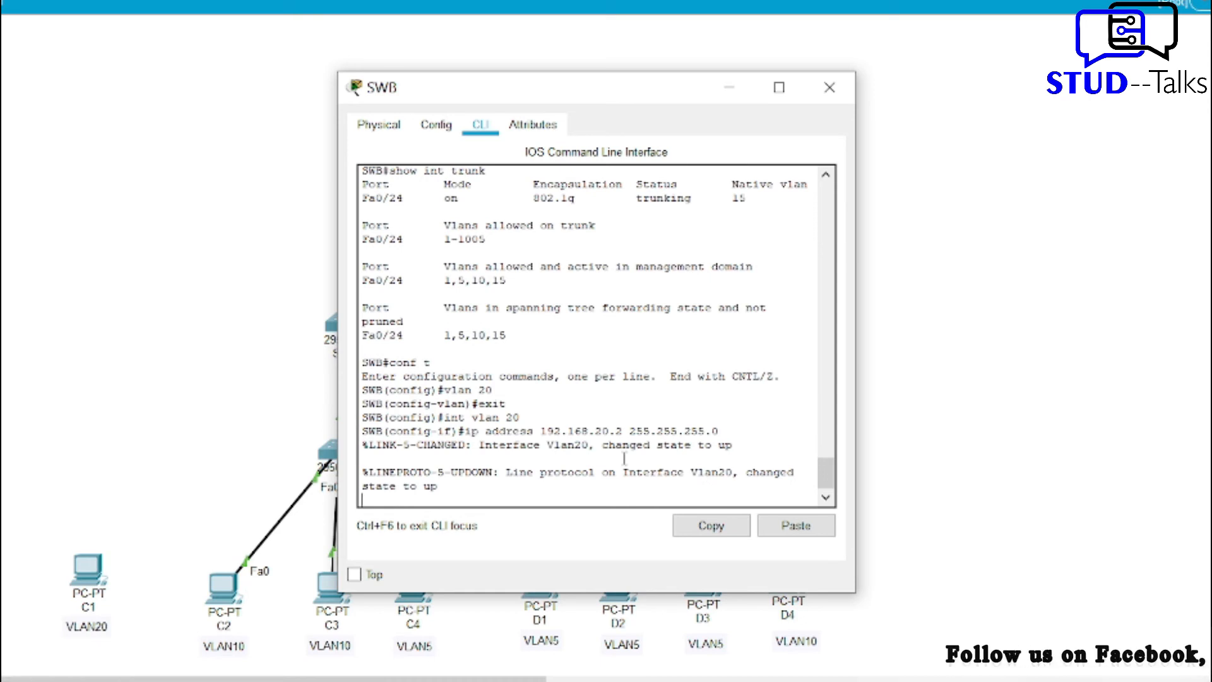
{"action": "key", "text": "Return"}
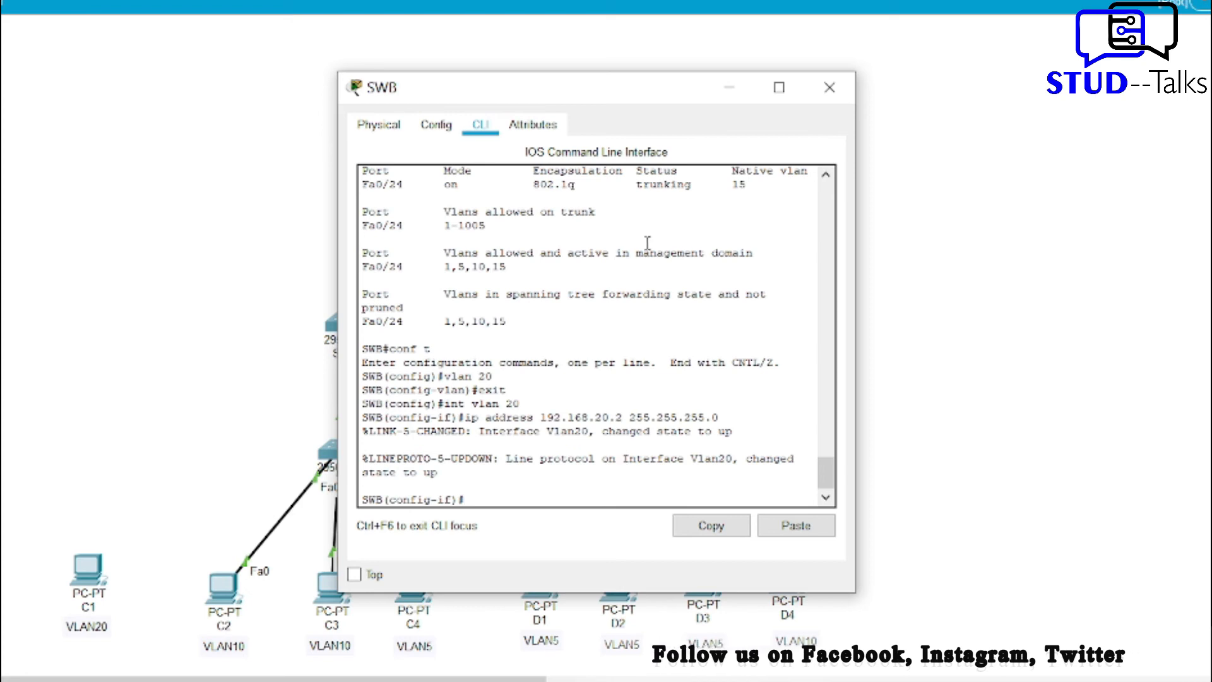
{"action": "left_click", "coordinate": [741, 86]}
On SW-1, give interface vlan 20 the address 192.168.20.3 255.255.255.0 and put the switch's window away.
{"action": "left_click", "coordinate": [344, 326]}
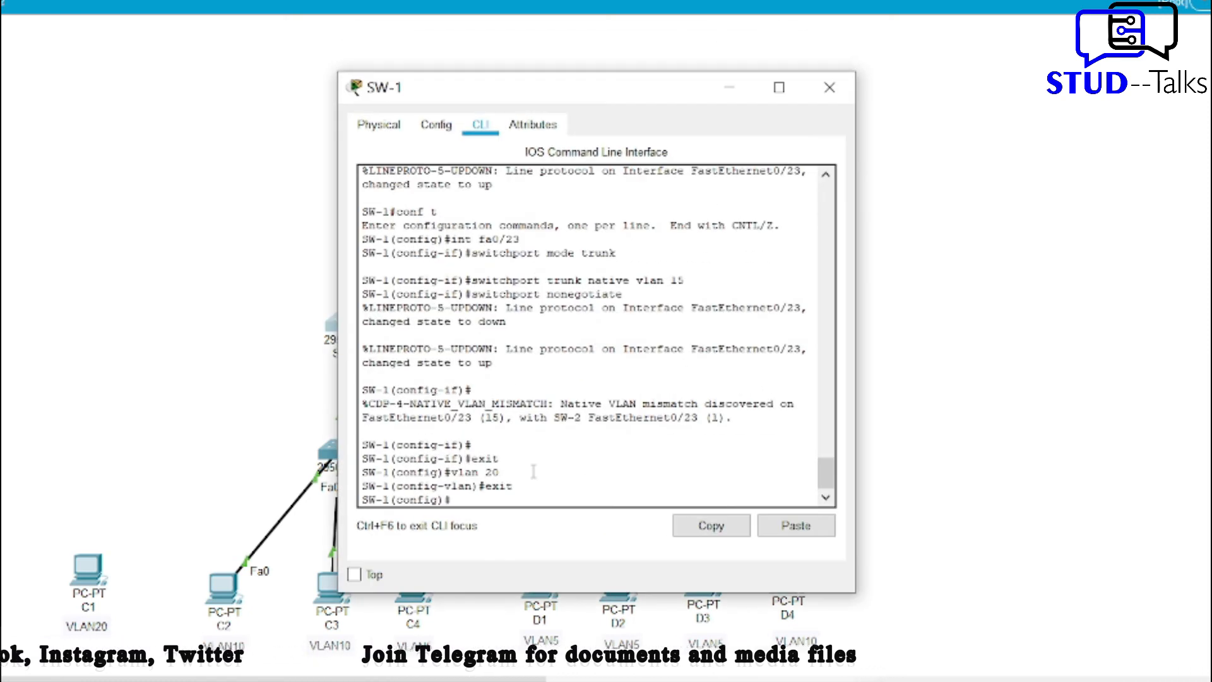
{"action": "left_click", "coordinate": [782, 526]}
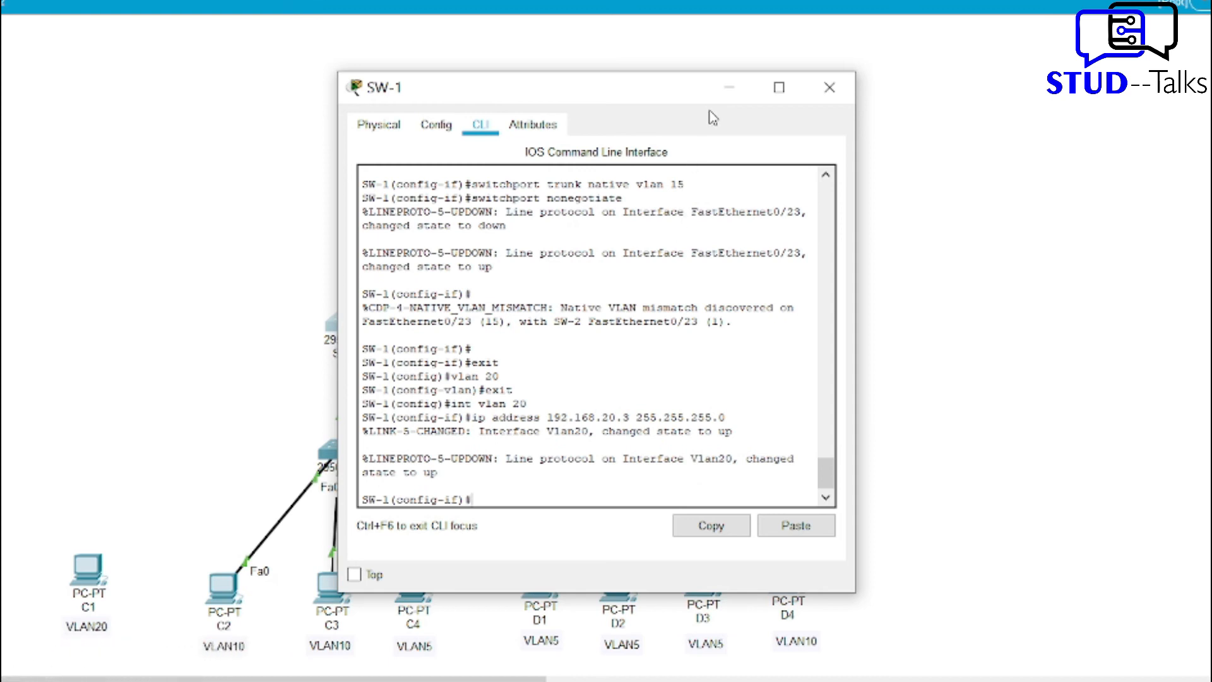
{"action": "left_click", "coordinate": [829, 87]}
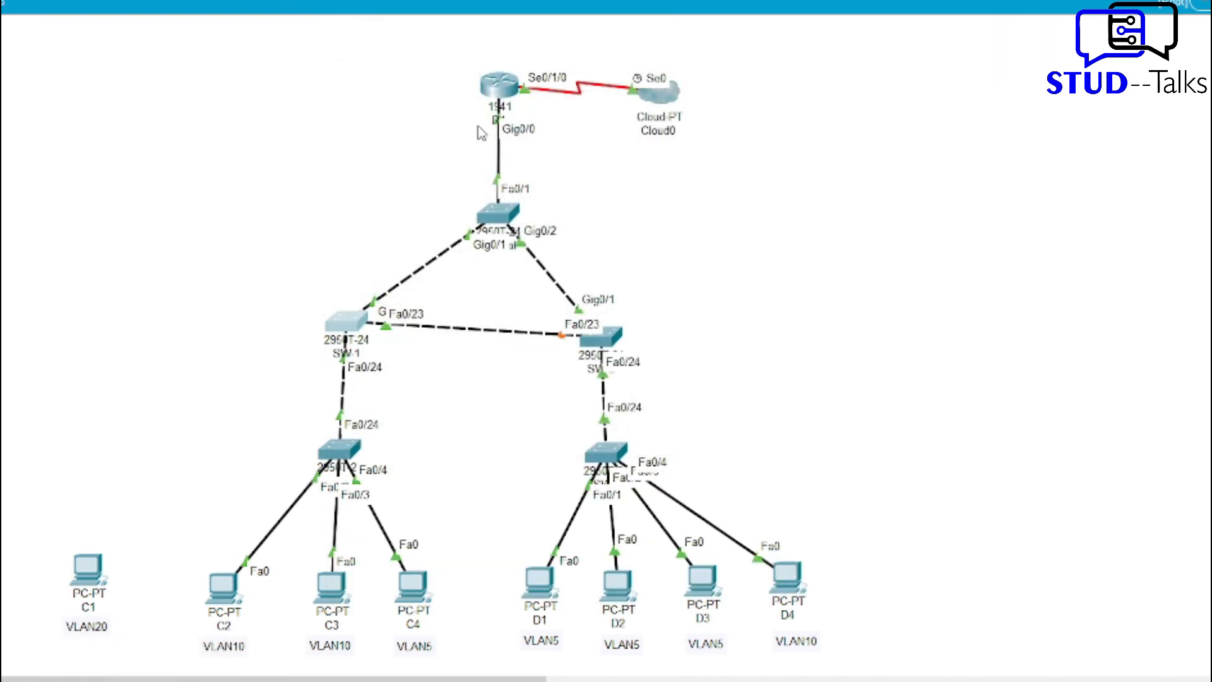
On SW-2, give interface vlan 20 the address 192.168.20.4 255.255.255.0 and put the switch's window away.
{"action": "left_click", "coordinate": [612, 344]}
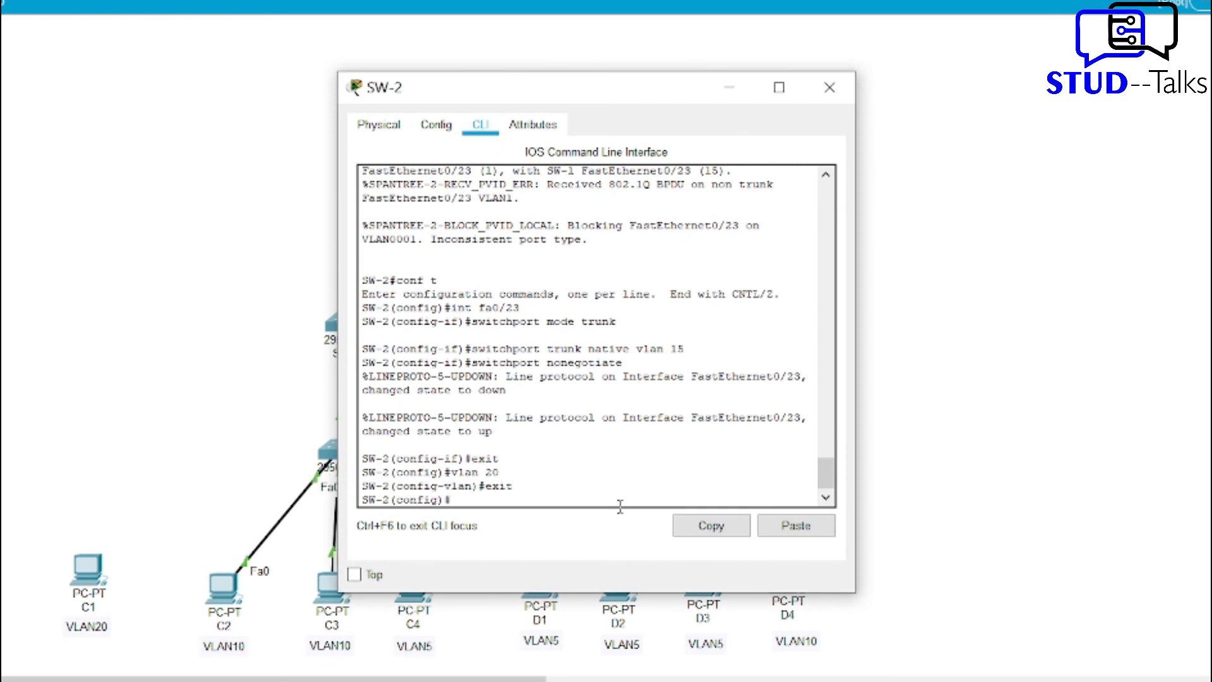
{"action": "left_click", "coordinate": [801, 527]}
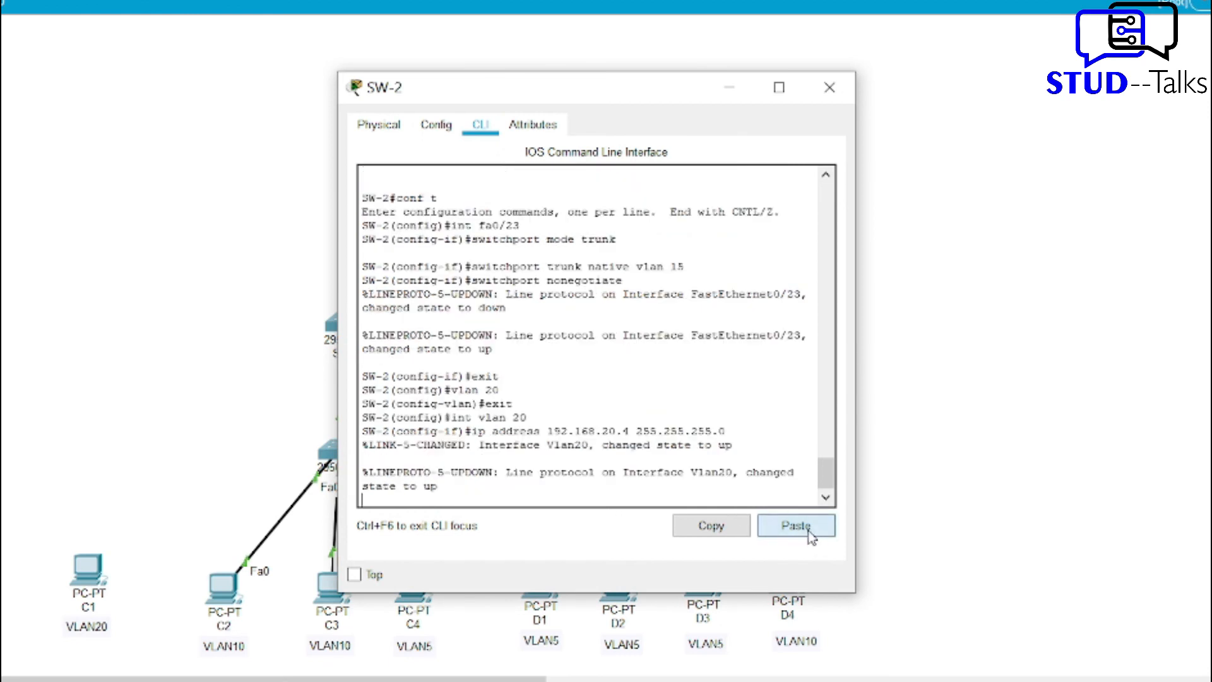
{"action": "key", "text": "Return"}
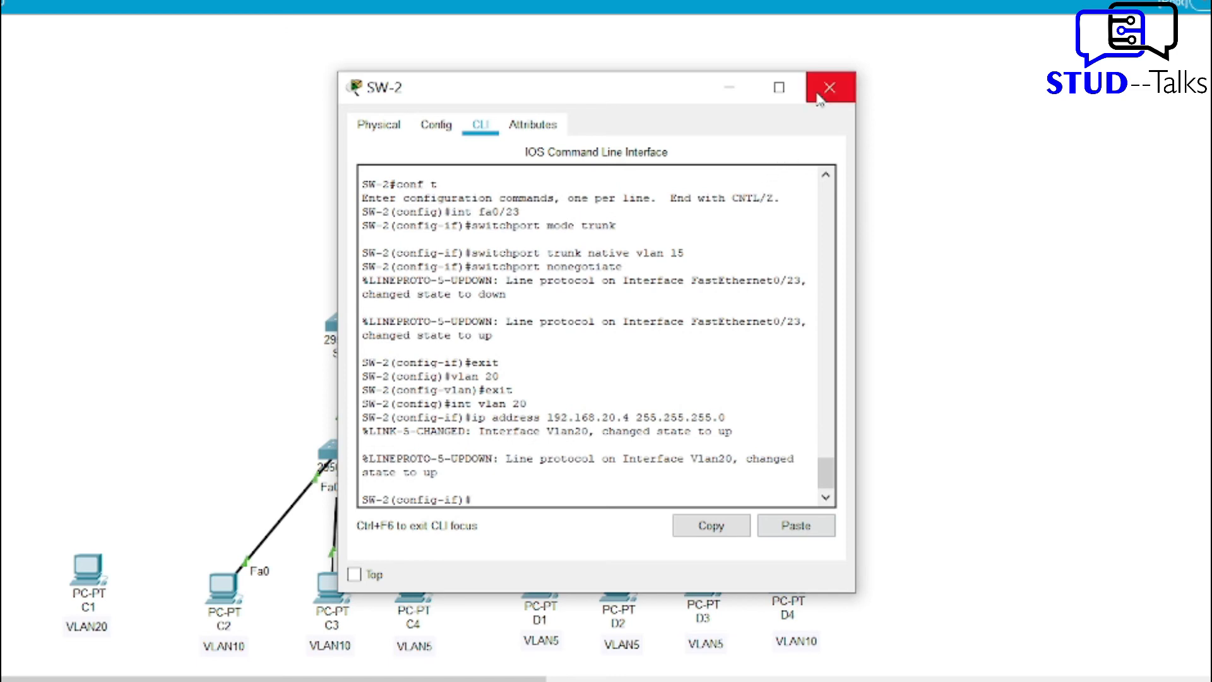
{"action": "left_click", "coordinate": [736, 88]}
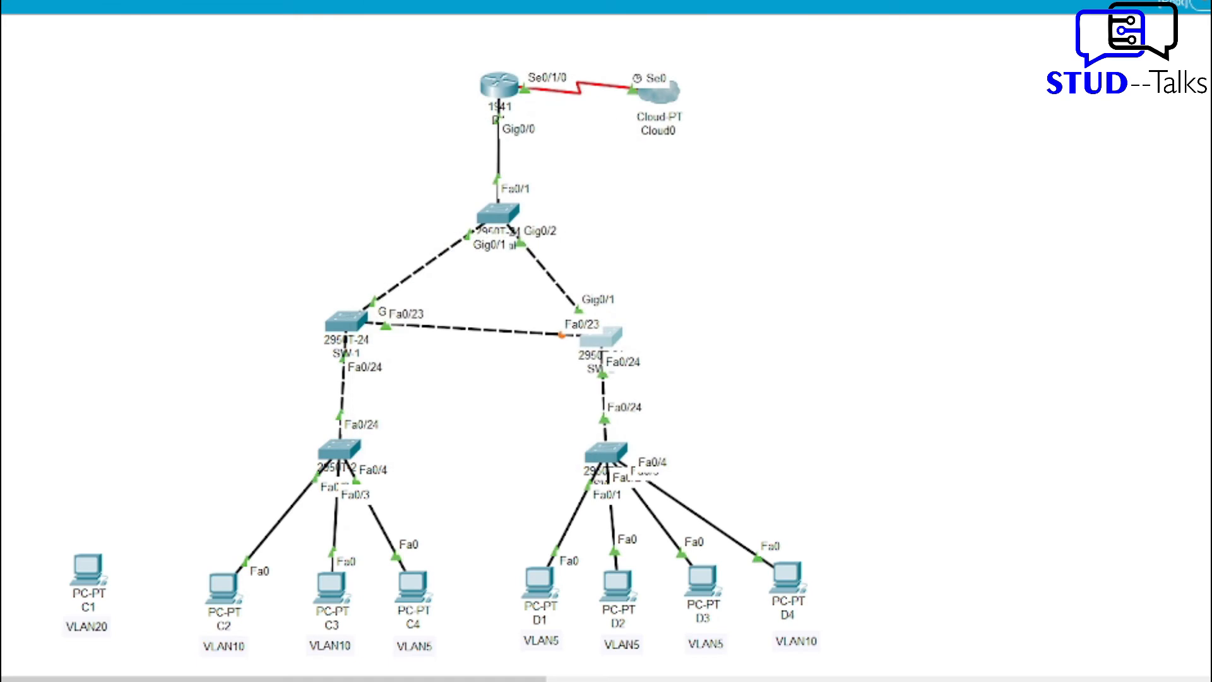
On the Central switch, give interface vlan 20 the address 192.168.20.5 255.255.255.0 and put its window away.
{"action": "left_click", "coordinate": [498, 214]}
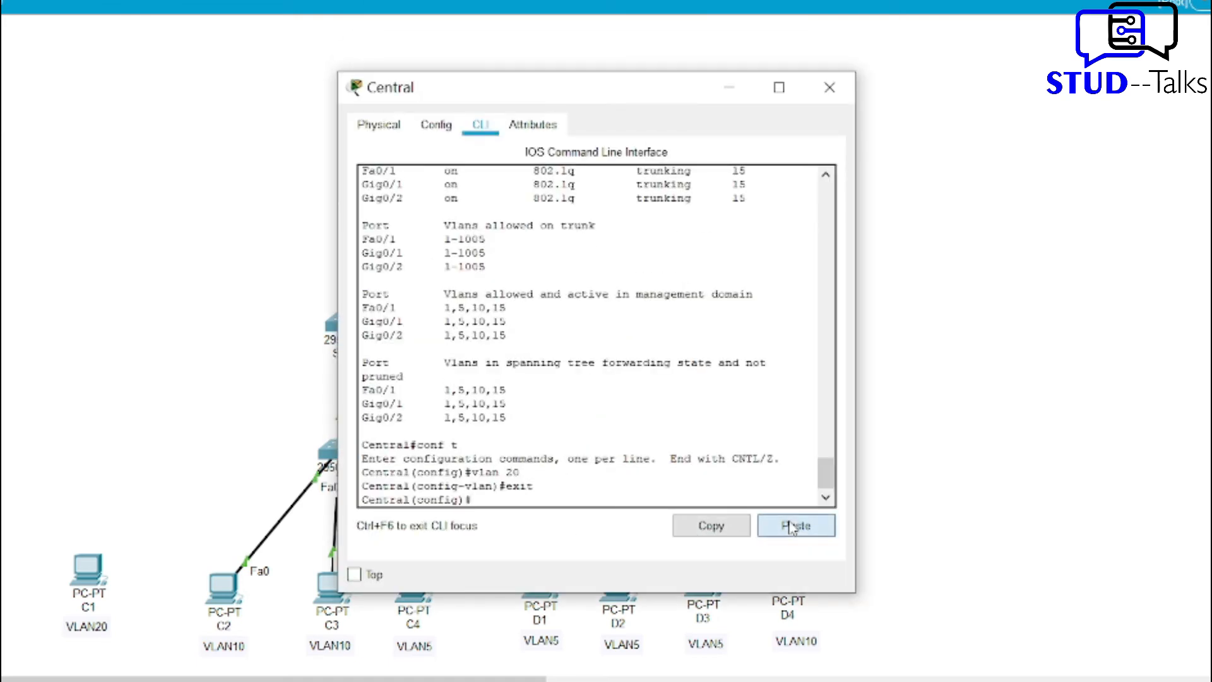
{"action": "left_click", "coordinate": [796, 525]}
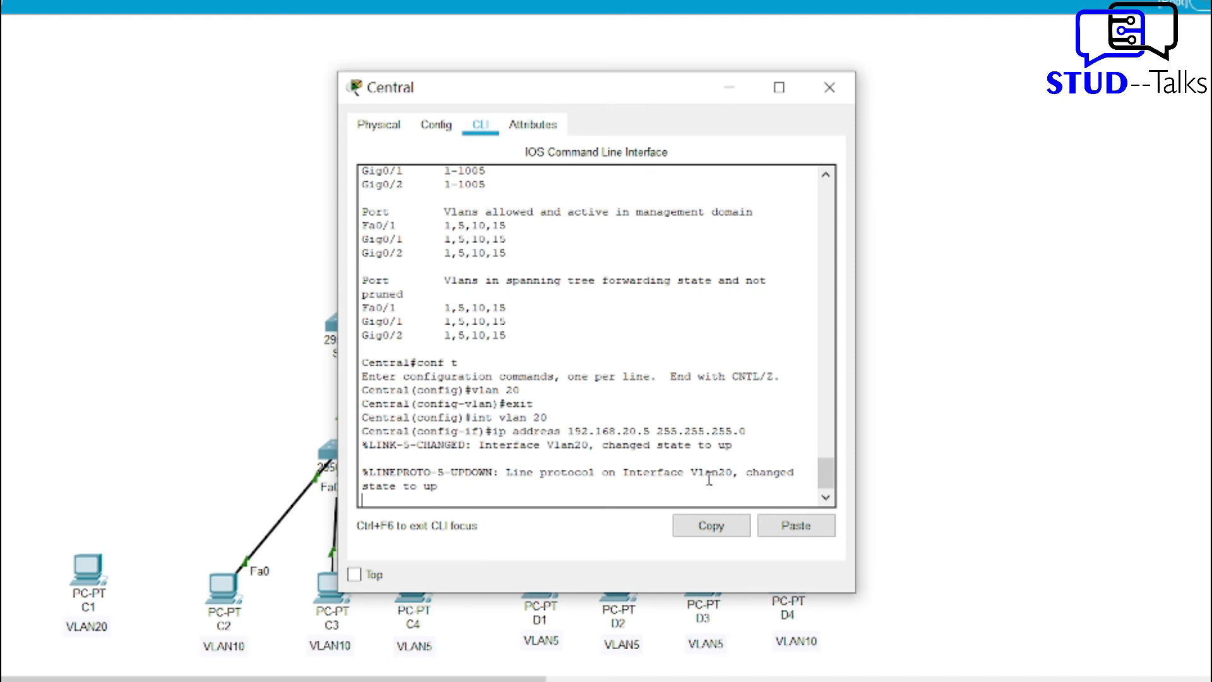
{"action": "key", "text": "Return"}
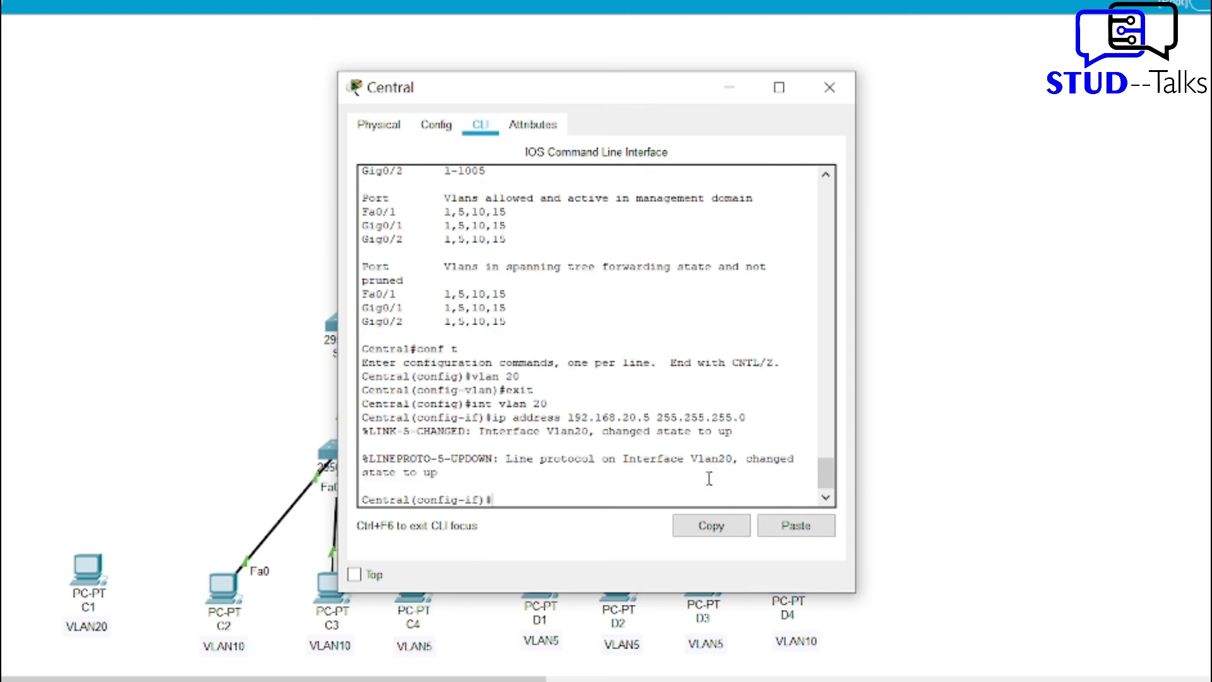
{"action": "left_click", "coordinate": [729, 87]}
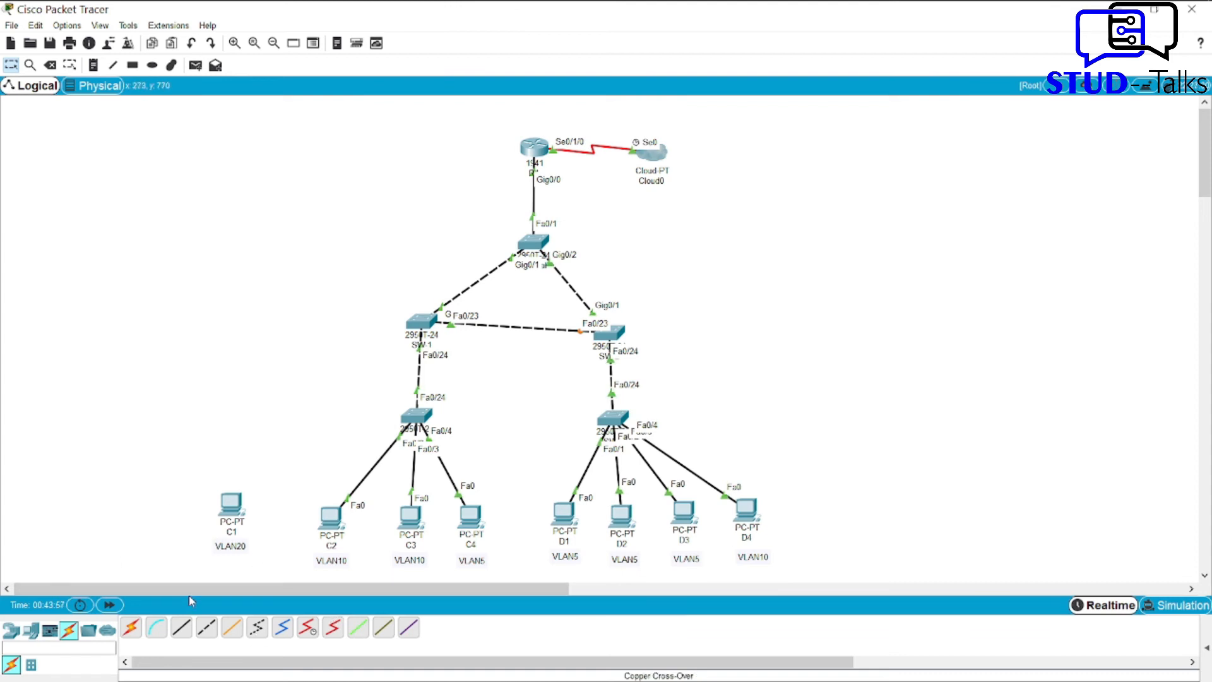
Connect PC C1's FastEthernet0 to FastEthernet0/1 on switch SWA with a copper straight-through cable.
{"action": "left_click", "coordinate": [181, 627]}
{"action": "left_click", "coordinate": [228, 509]}
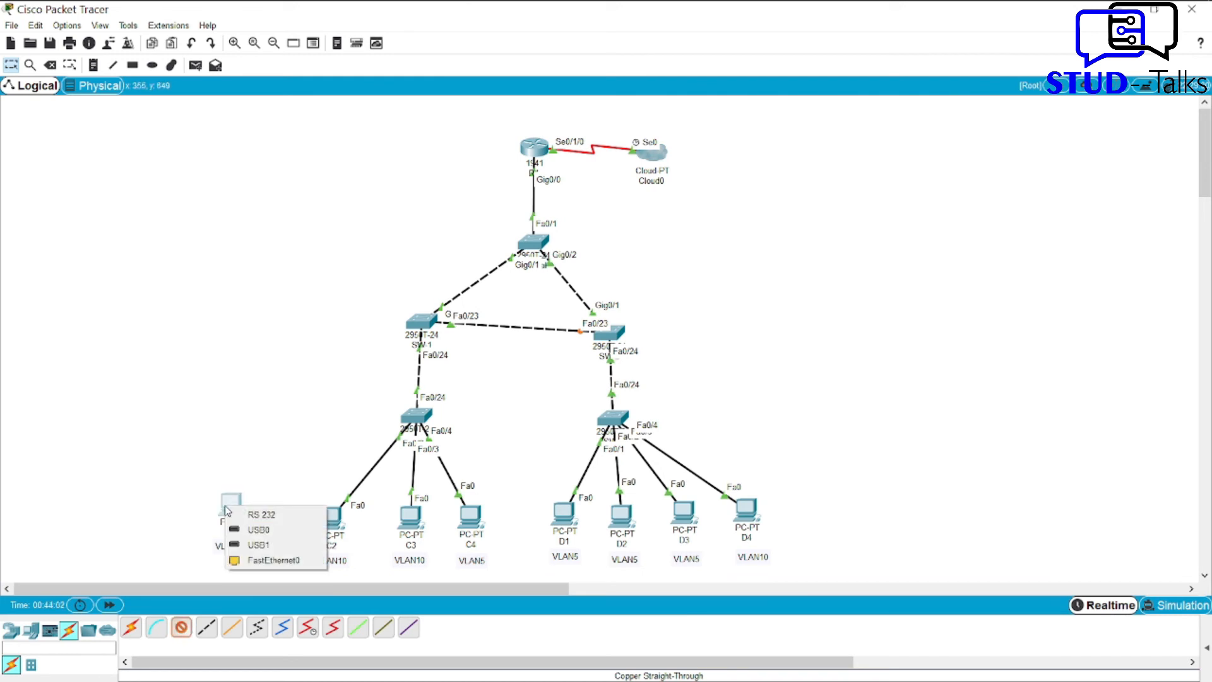
{"action": "left_click", "coordinate": [264, 560]}
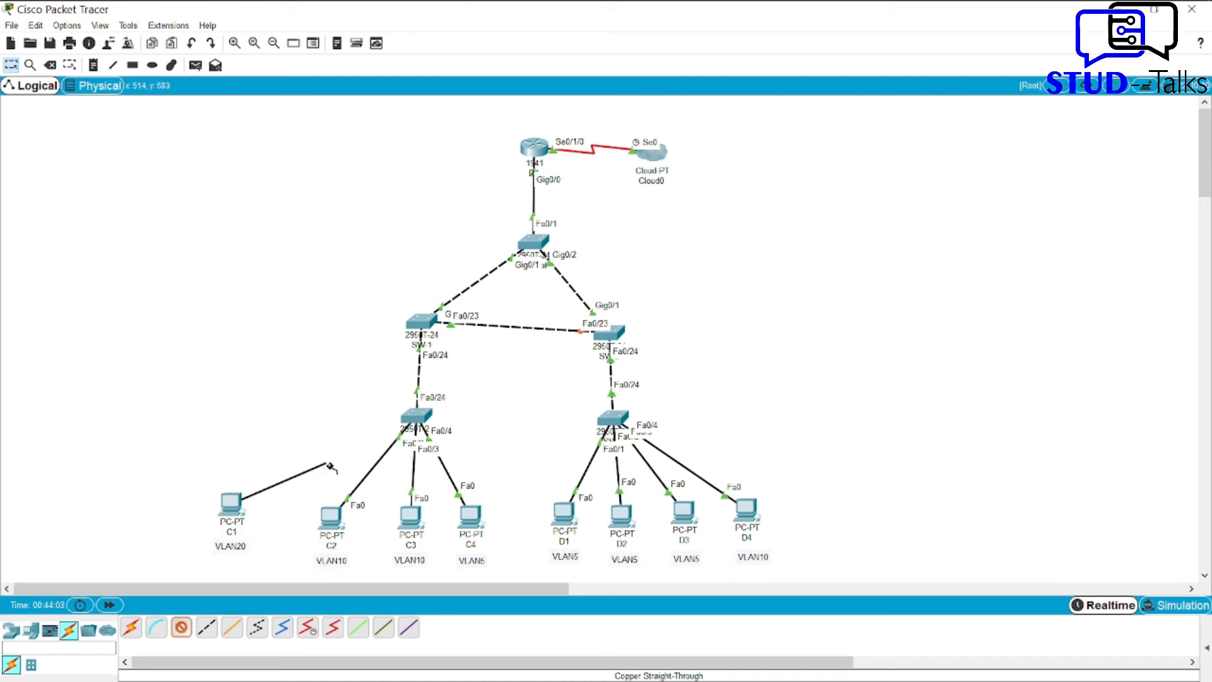
{"action": "left_click", "coordinate": [418, 419]}
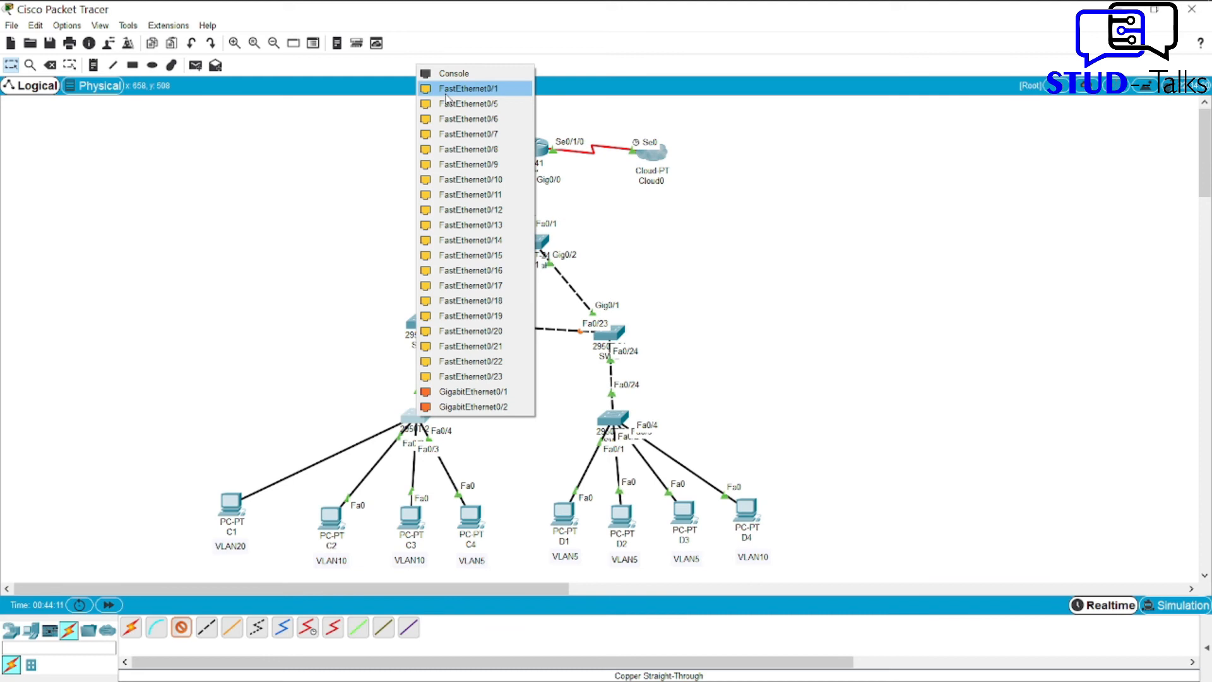
{"action": "left_click", "coordinate": [469, 88]}
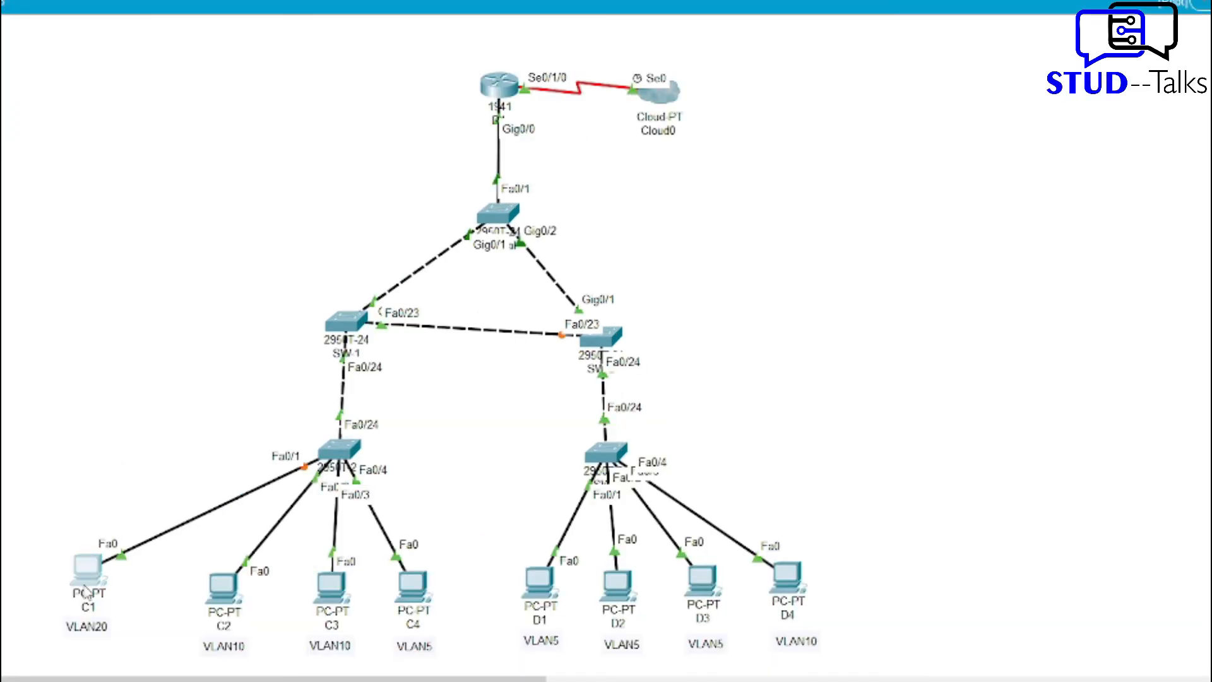
Give PC C1 the static IP address 192.168.20.50 with subnet mask 255.255.255.0 and put its window away.
{"action": "left_click", "coordinate": [87, 576]}
{"action": "left_click", "coordinate": [385, 70]}
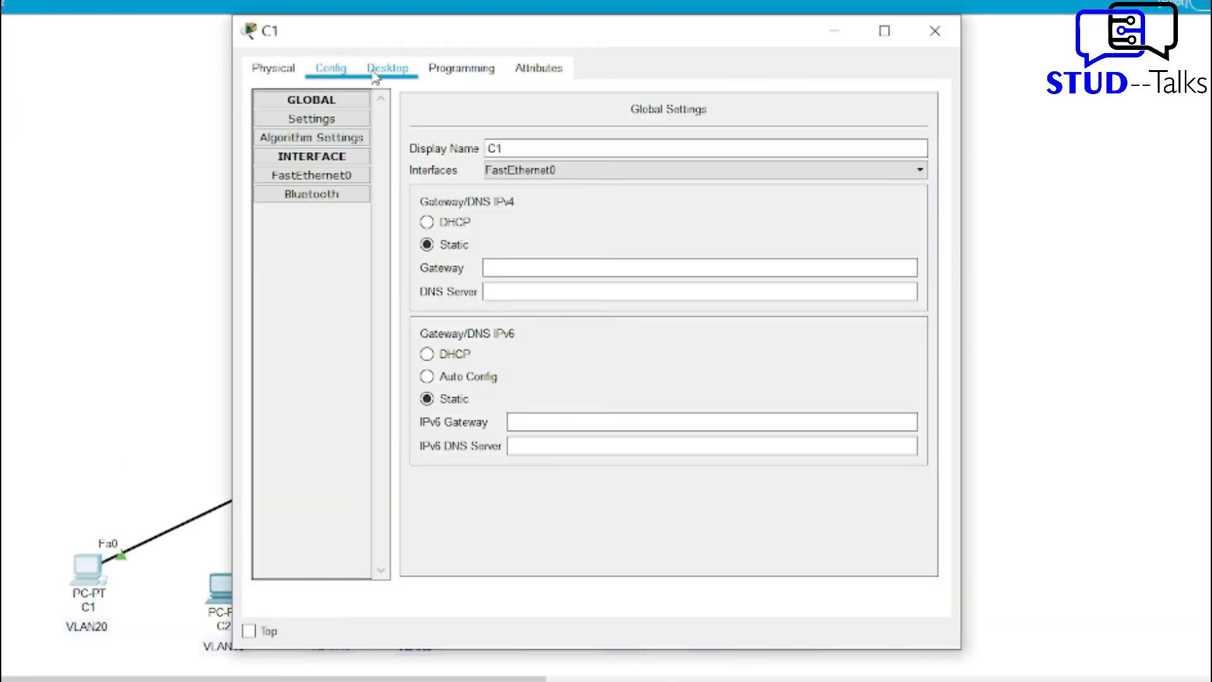
{"action": "left_click", "coordinate": [301, 160]}
{"action": "left_click", "coordinate": [533, 194]}
{"action": "type", "text": "192"}
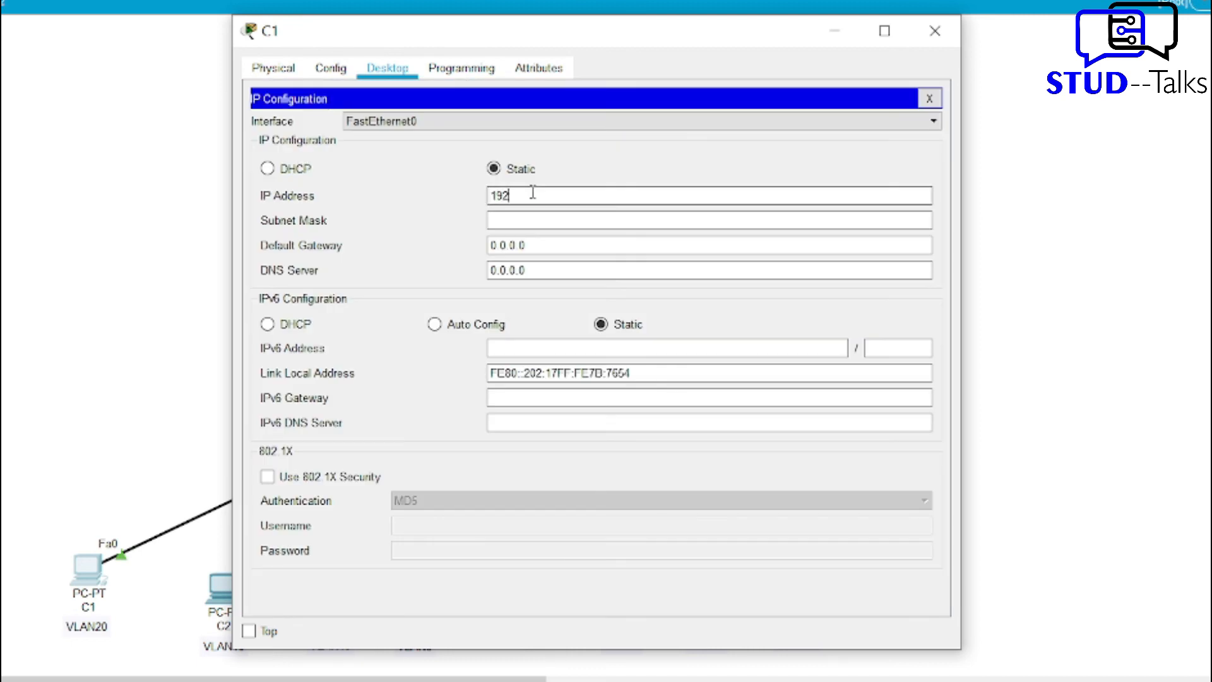
{"action": "type", "text": ".168.20.50"}
{"action": "key", "text": "Tab"}
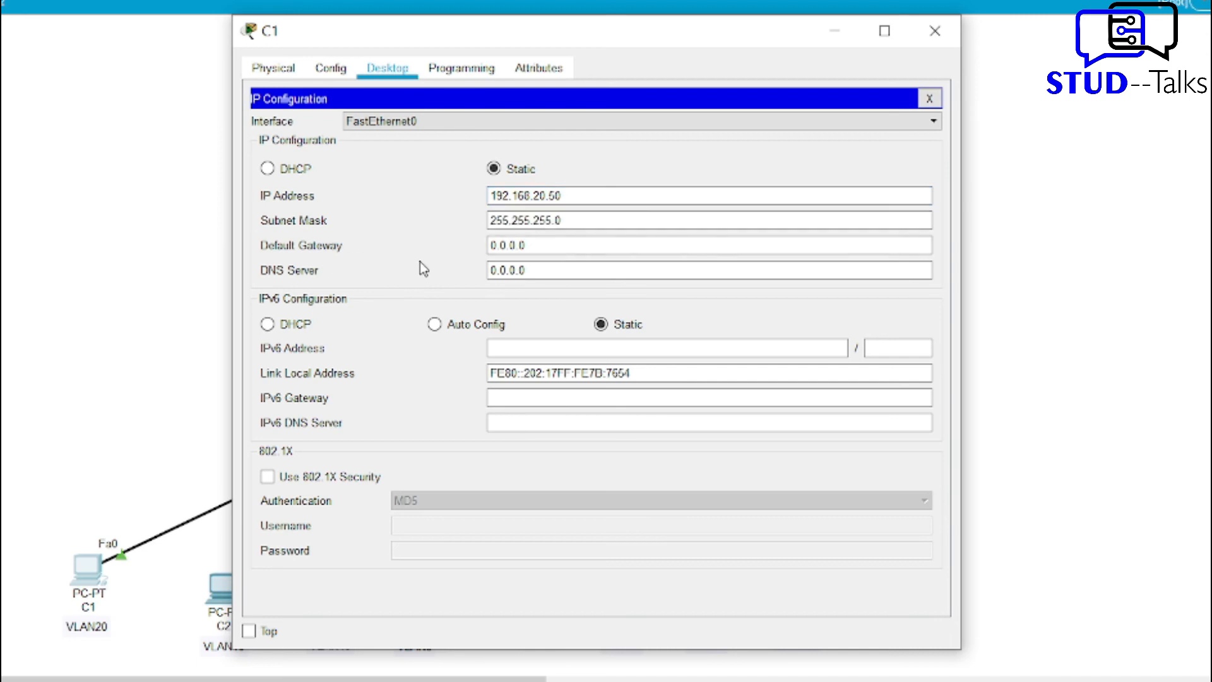
{"action": "left_click", "coordinate": [836, 31]}
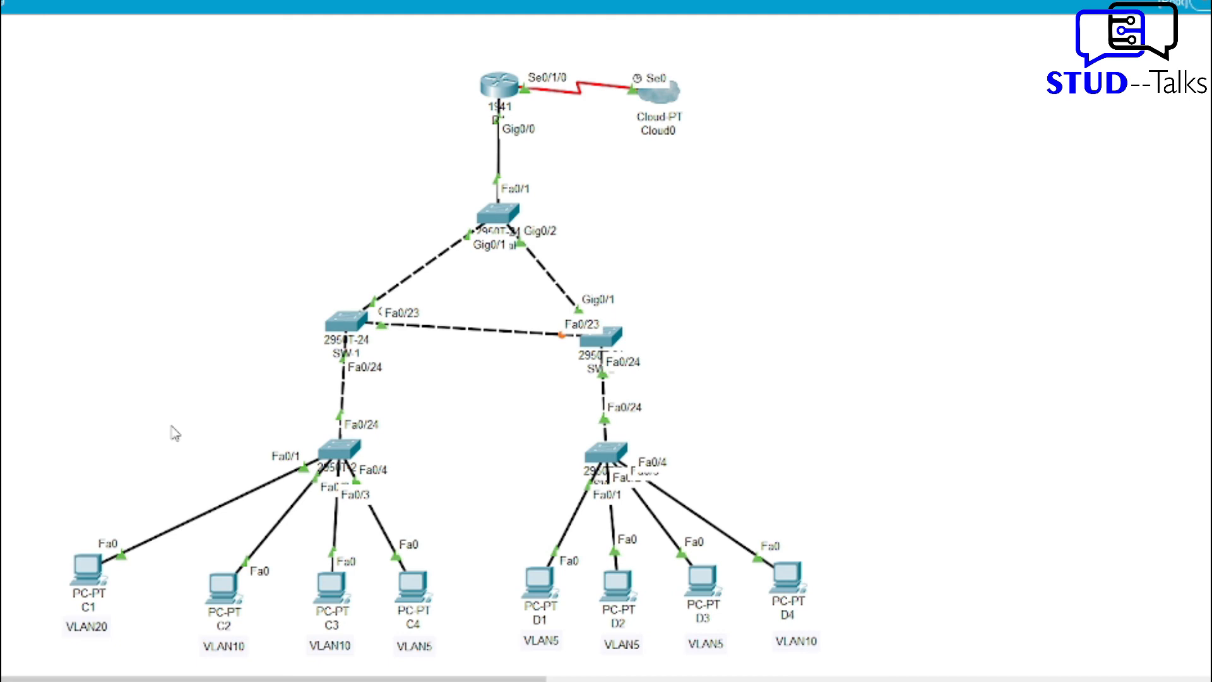
On switch SWA, set interface fa0/1 to access mode in VLAN 20, leave interface configuration mode, and put the window away.
{"action": "left_click", "coordinate": [339, 449]}
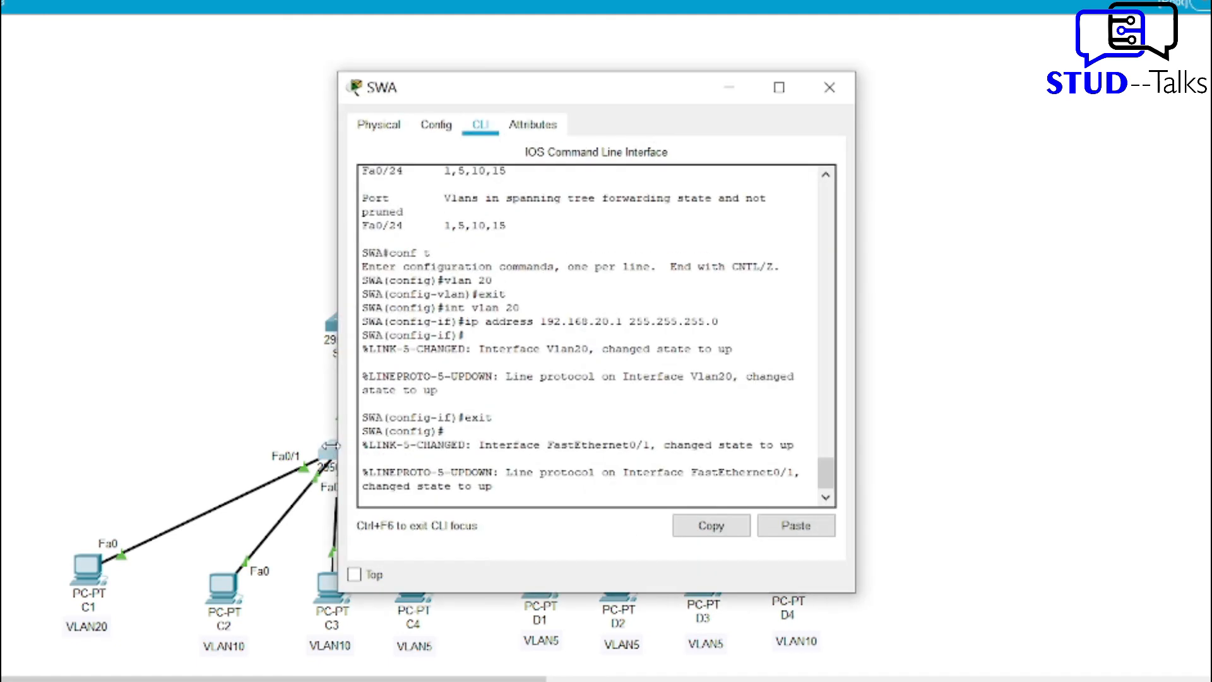
{"action": "key", "text": "Return"}
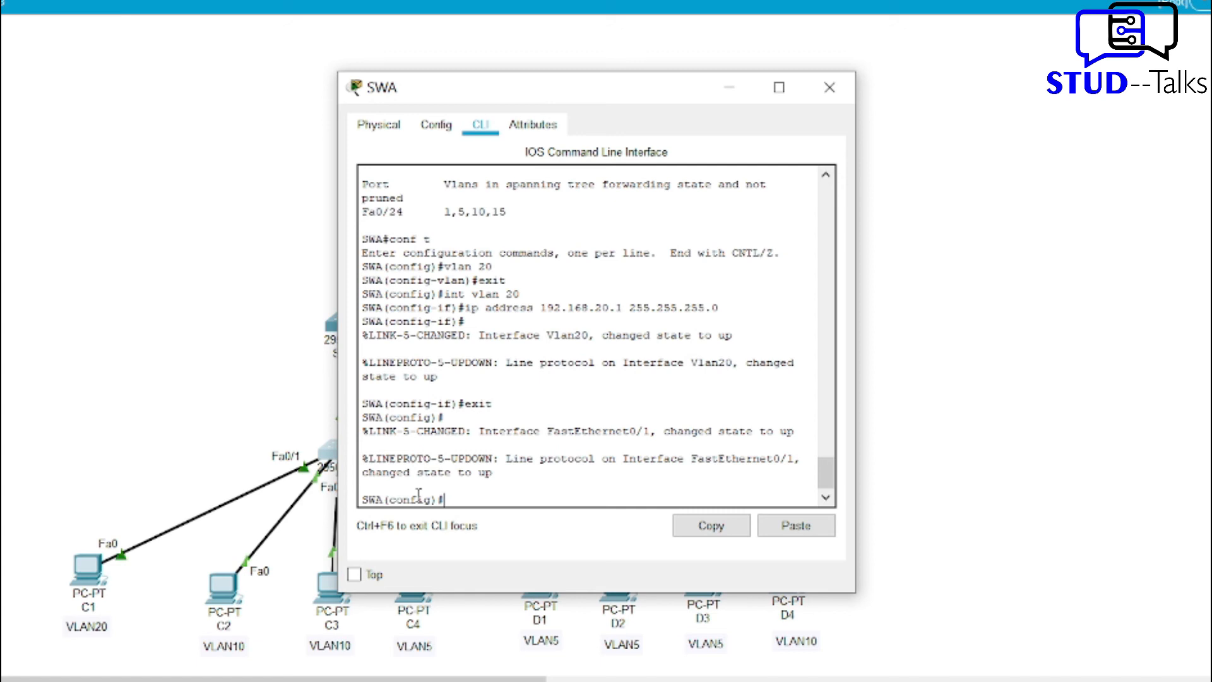
{"action": "left_click", "coordinate": [799, 526]}
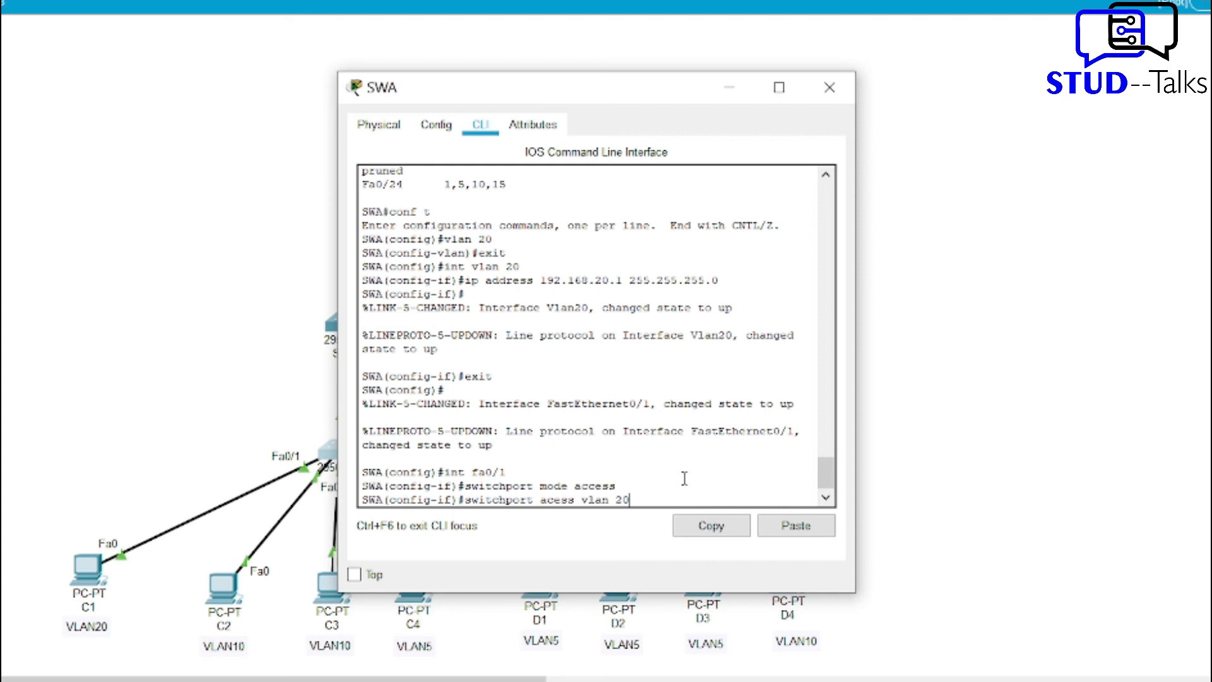
{"action": "key", "text": "Return"}
{"action": "key", "text": "Up"}
{"action": "key", "text": "Left"}
{"action": "key", "text": "Left"}
{"action": "key", "text": "Left"}
{"action": "key", "text": "Left"}
{"action": "key", "text": "Left"}
{"action": "key", "text": "Left"}
{"action": "key", "text": "Left"}
{"action": "key", "text": "Left"}
{"action": "key", "text": "Left"}
{"action": "key", "text": "Left"}
{"action": "key", "text": "Left"}
{"action": "type", "text": "c"}
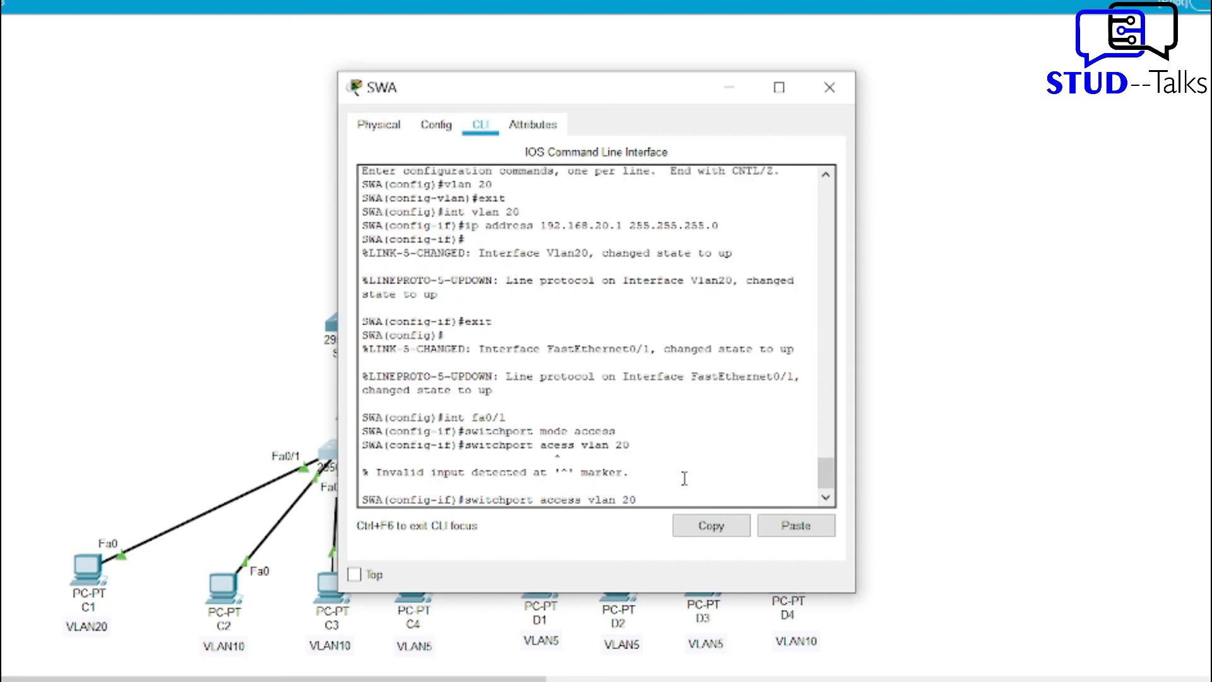
{"action": "key", "text": "Return"}
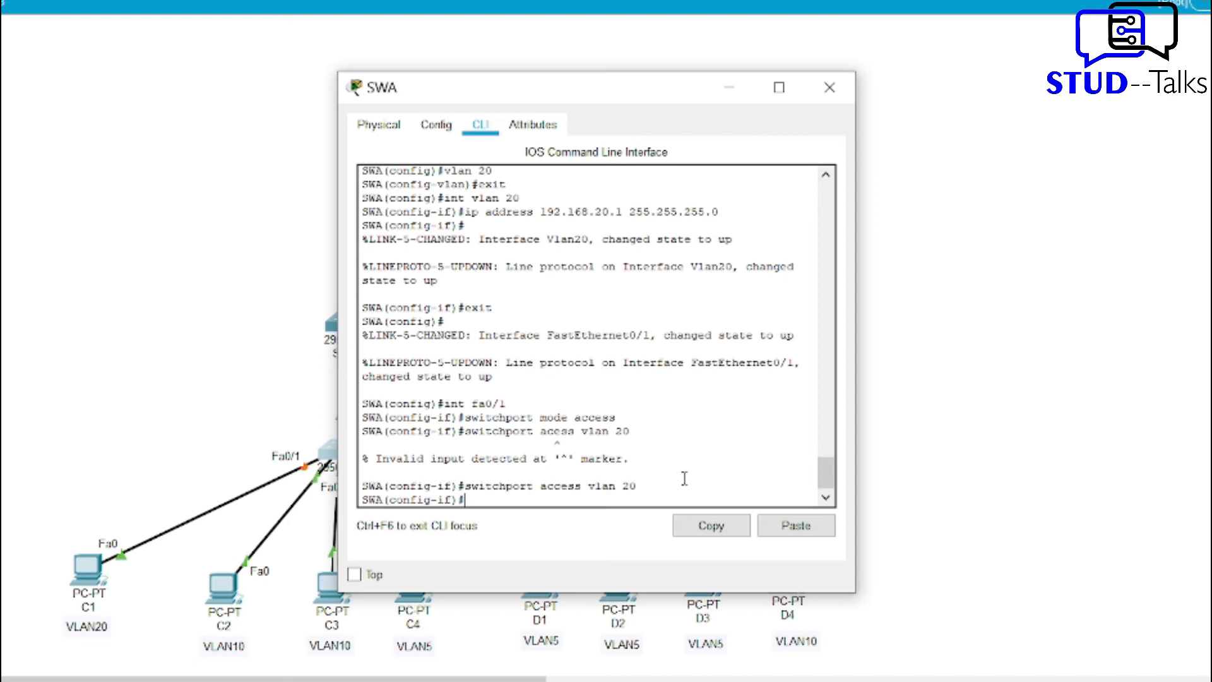
{"action": "type", "text": "exit"}
{"action": "key", "text": "Return"}
{"action": "left_click", "coordinate": [731, 88]}
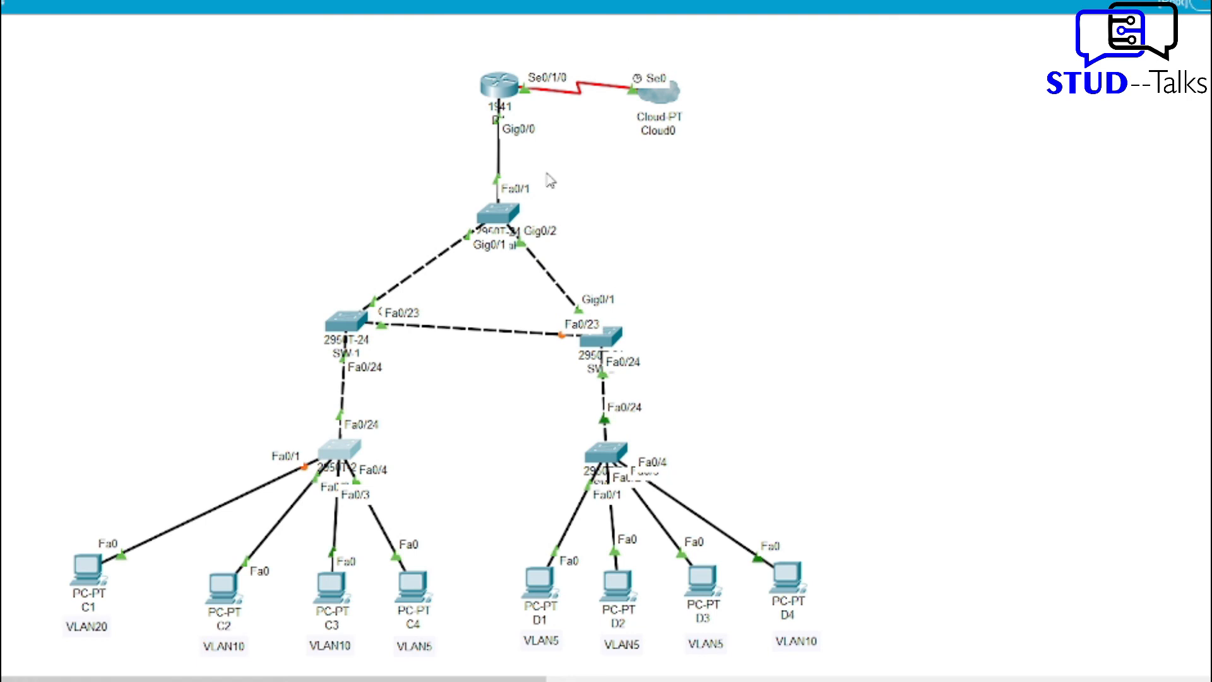
From PC C1's command prompt, ping 192.168.20.1 twice.
{"action": "left_click", "coordinate": [95, 578]}
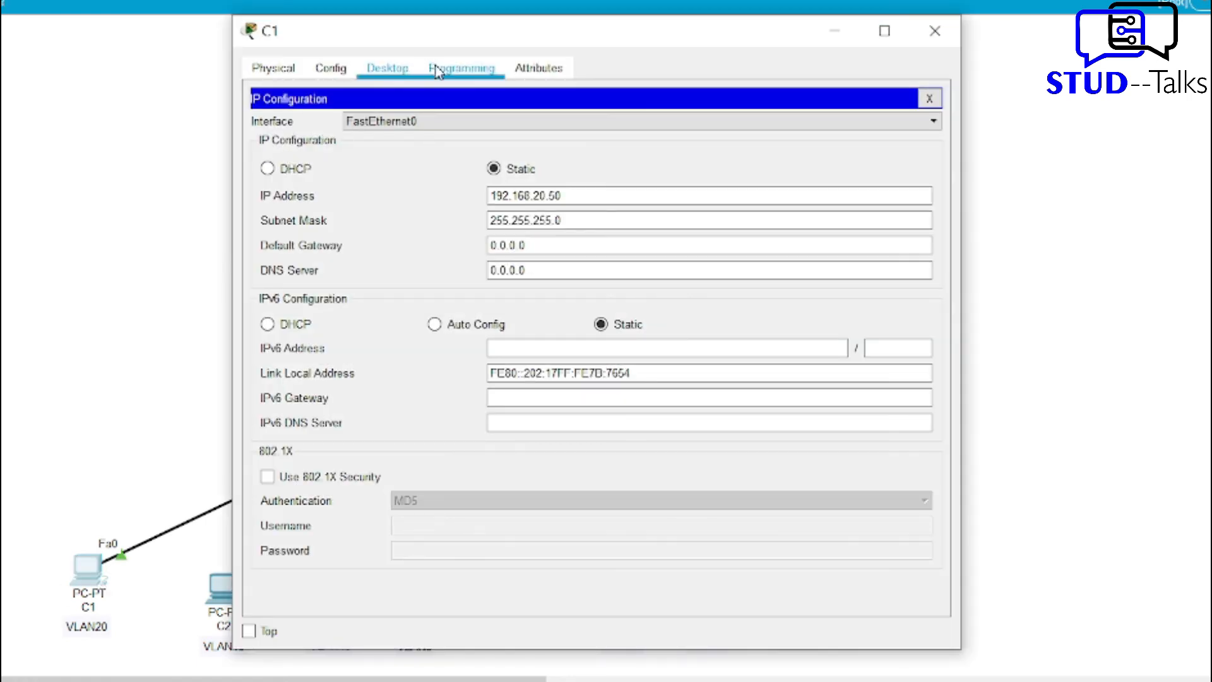
{"action": "left_click", "coordinate": [929, 98]}
{"action": "left_click", "coordinate": [726, 166]}
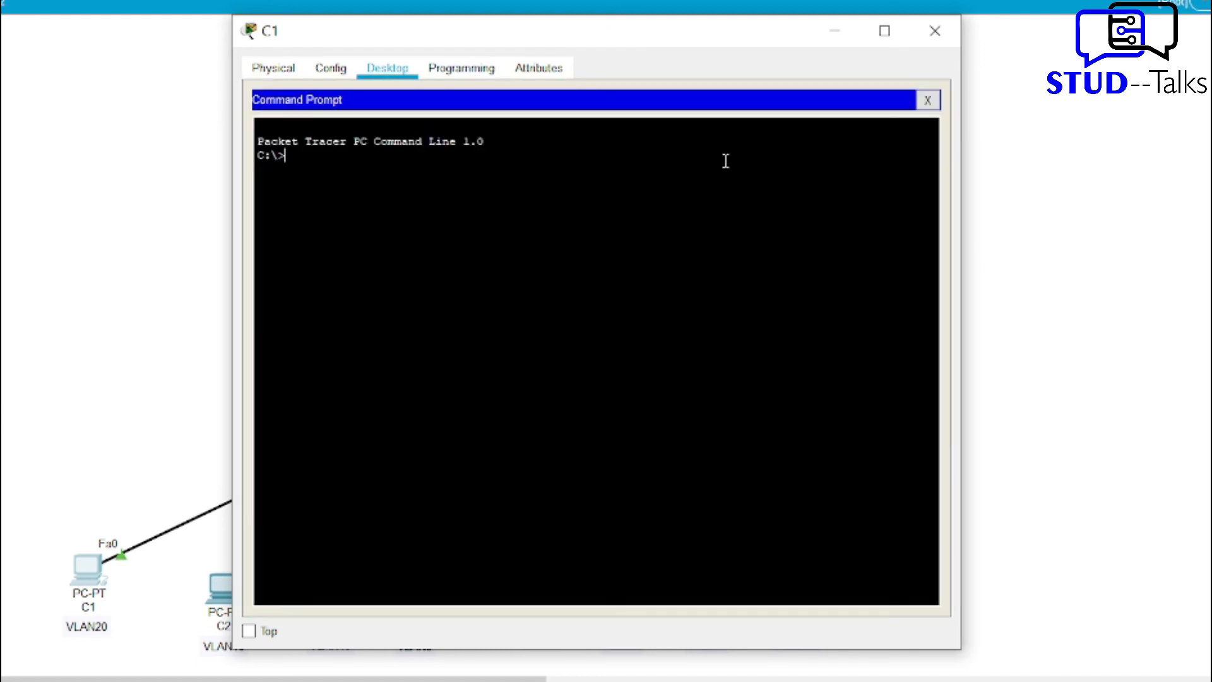
{"action": "type", "text": "ping 192.168.20.1"}
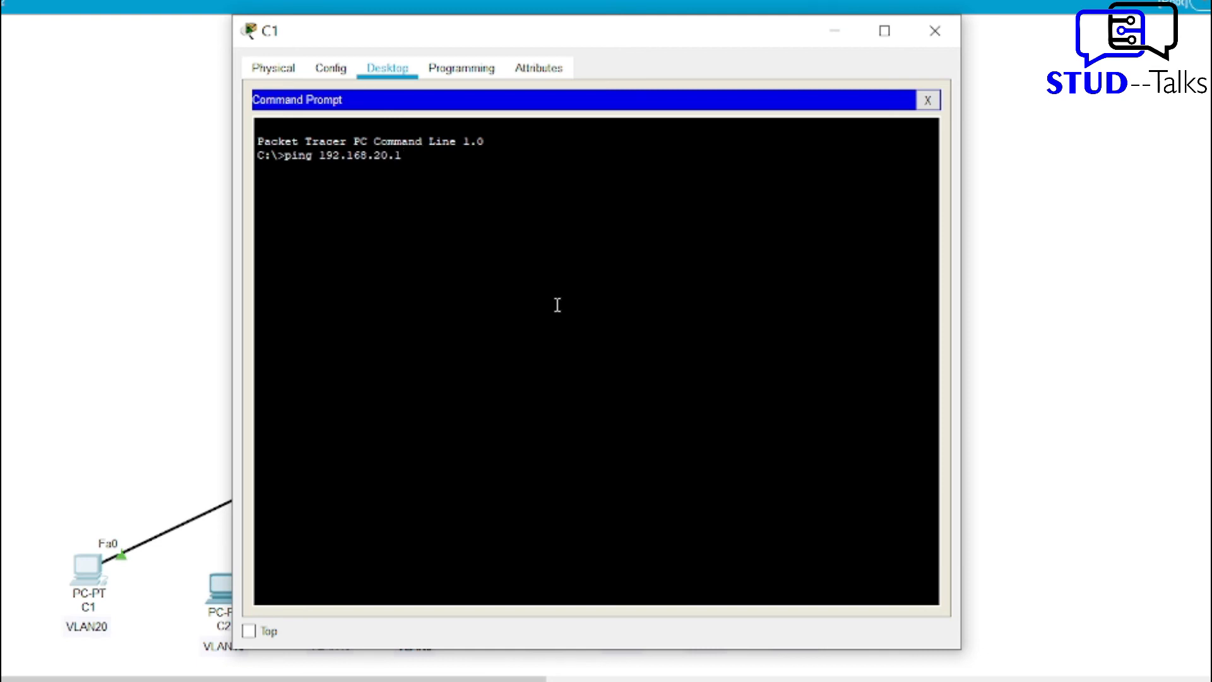
{"action": "key", "text": "Return"}
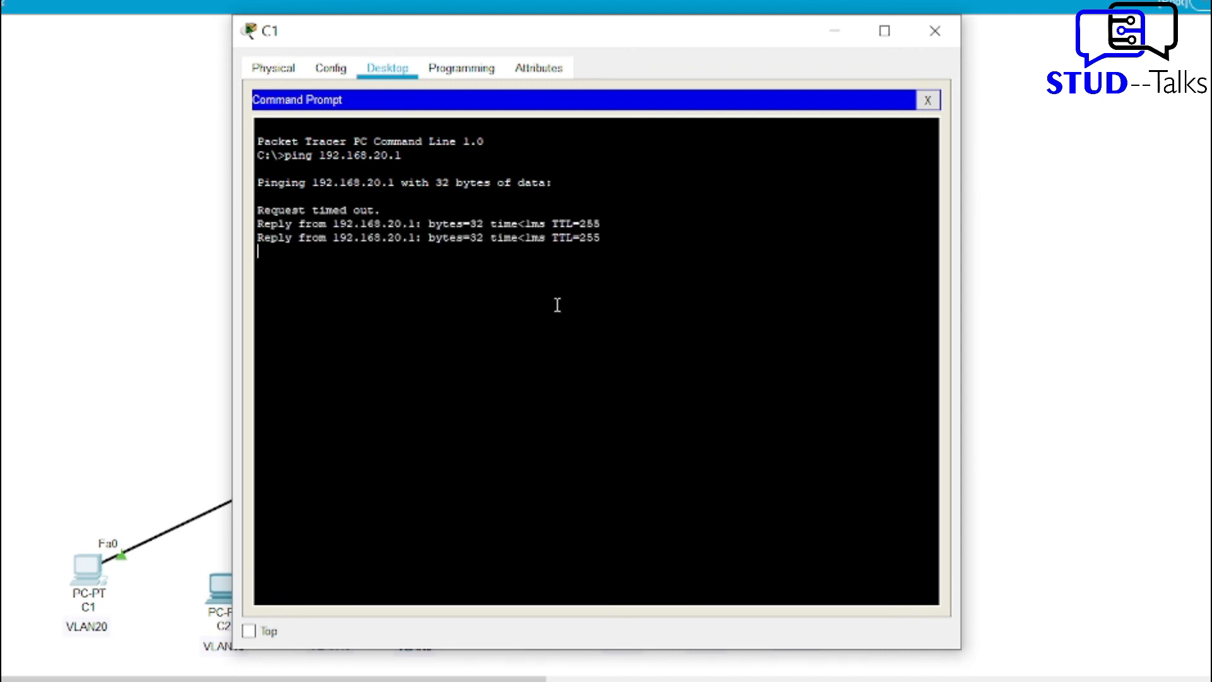
{"action": "key", "text": "Up"}
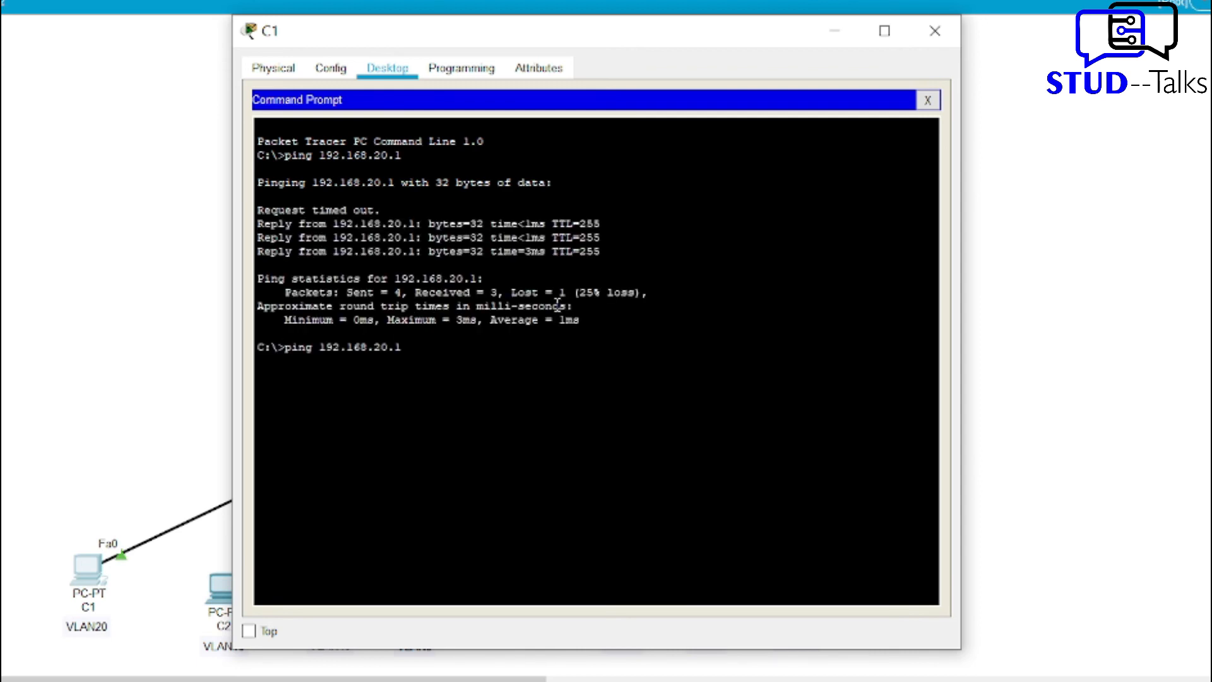
{"action": "key", "text": "Return"}
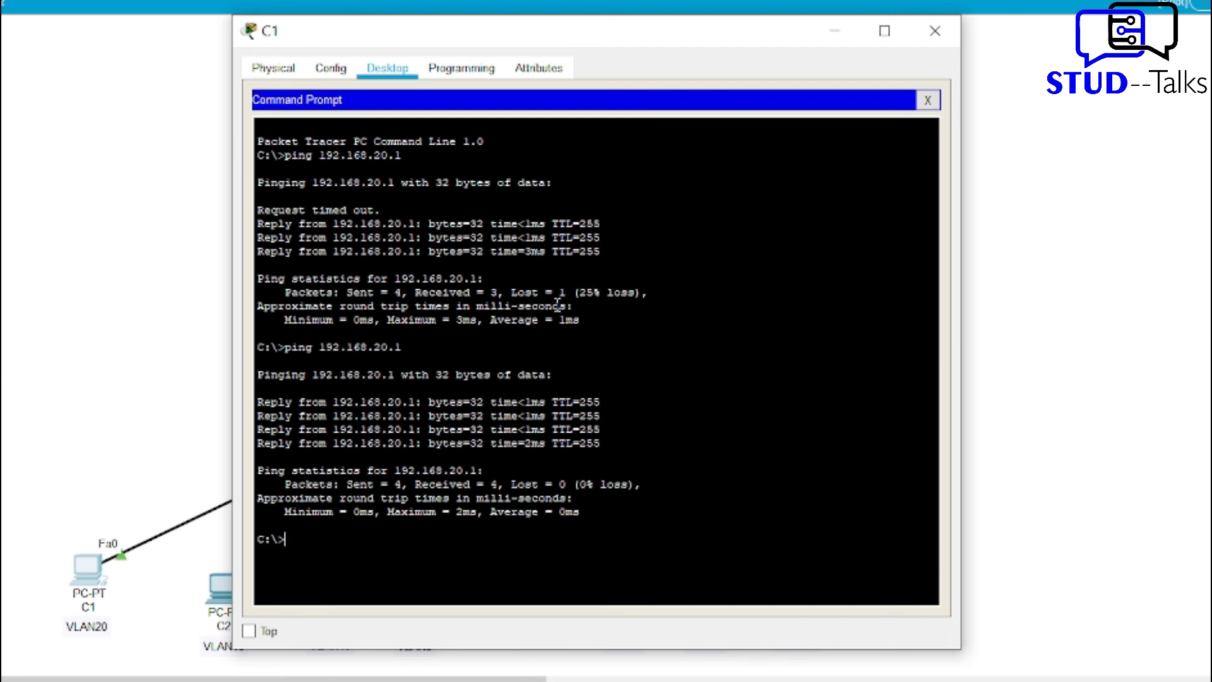
Ping 192.168.20.2 twice from PC C1.
{"action": "key", "text": "Up"}
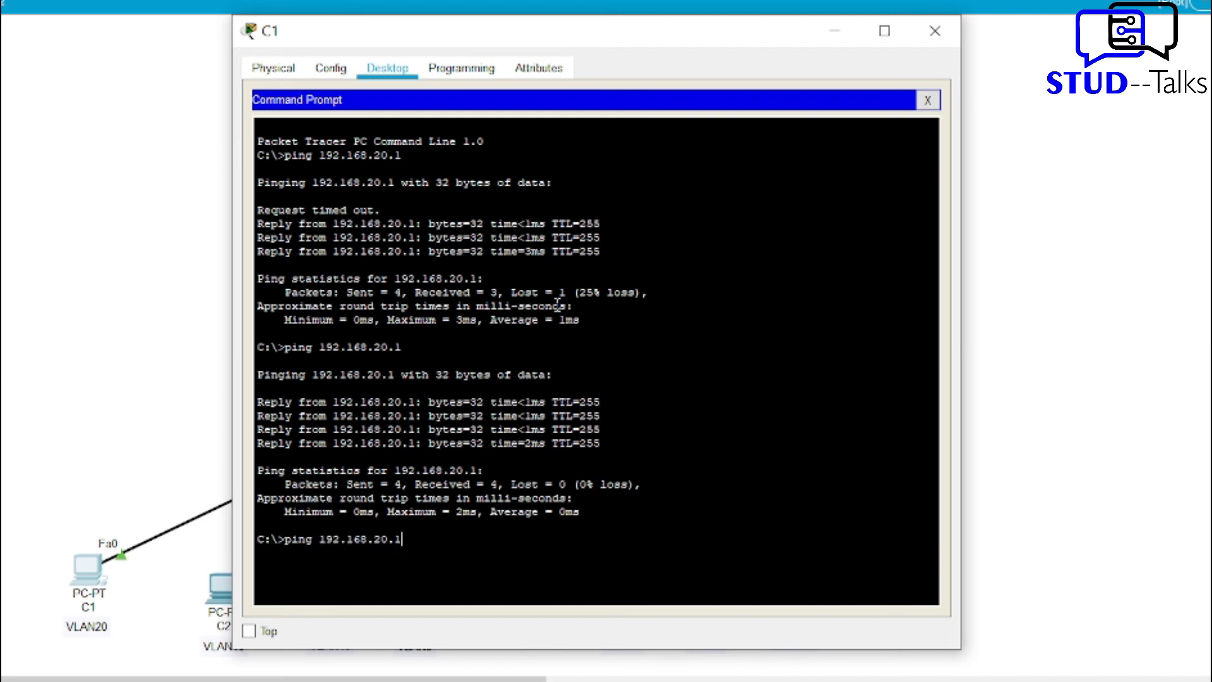
{"action": "key", "text": "BackSpace"}
{"action": "type", "text": "2"}
{"action": "key", "text": "Return"}
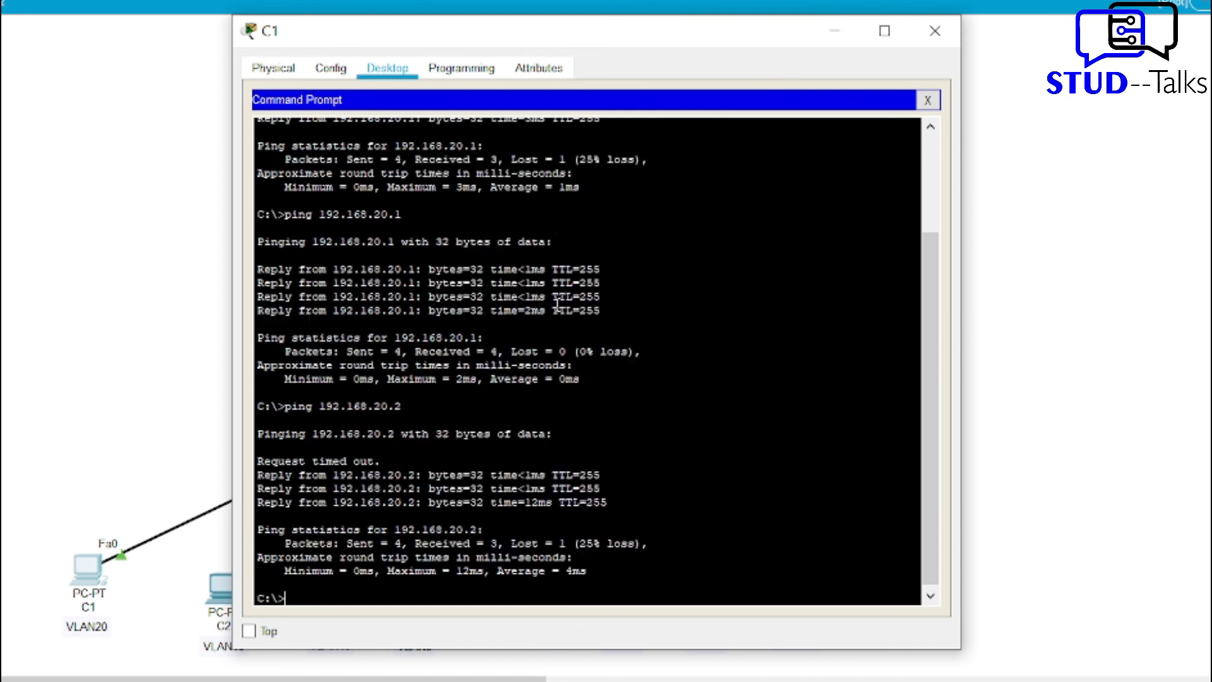
{"action": "key", "text": "Up"}
{"action": "key", "text": "Return"}
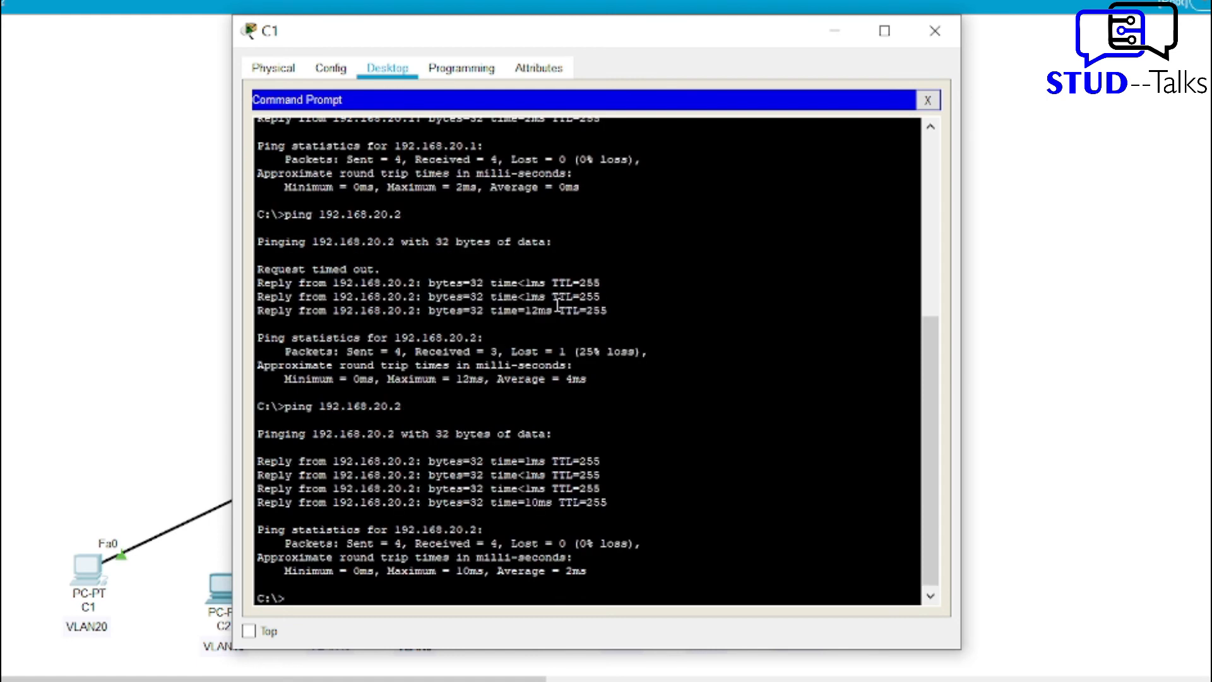
Ping 192.168.20.3 twice from PC C1.
{"action": "key", "text": "Up"}
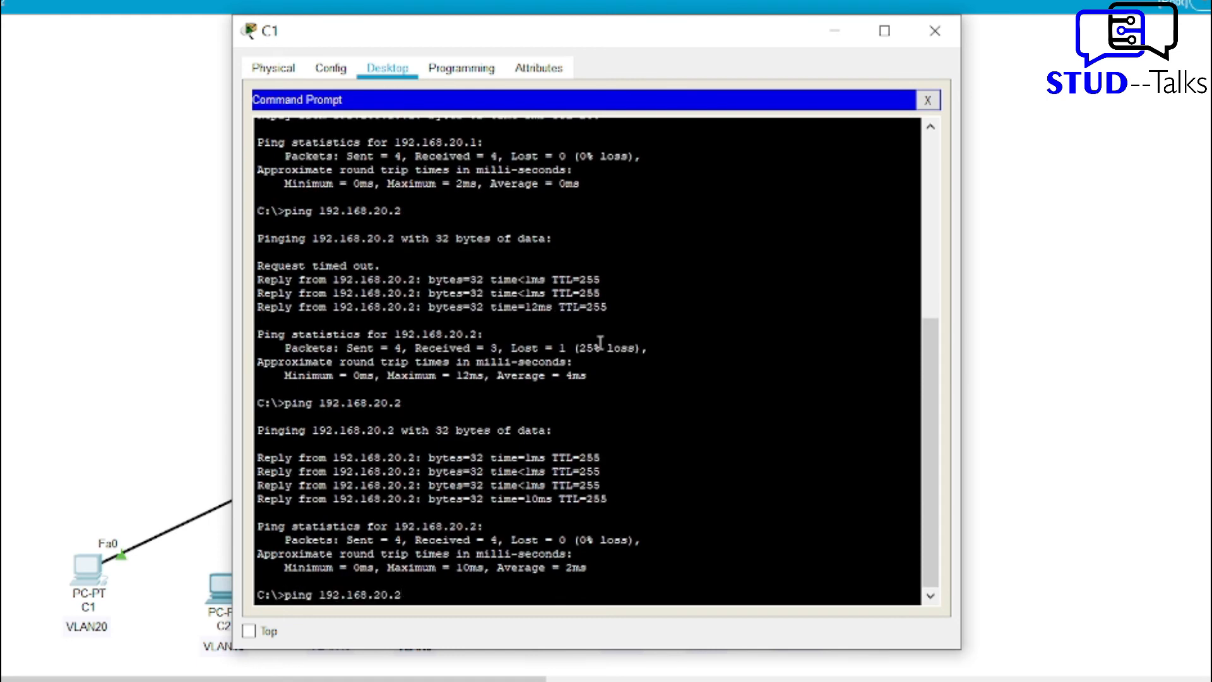
{"action": "key", "text": "BackSpace"}
{"action": "type", "text": "3"}
{"action": "key", "text": "Return"}
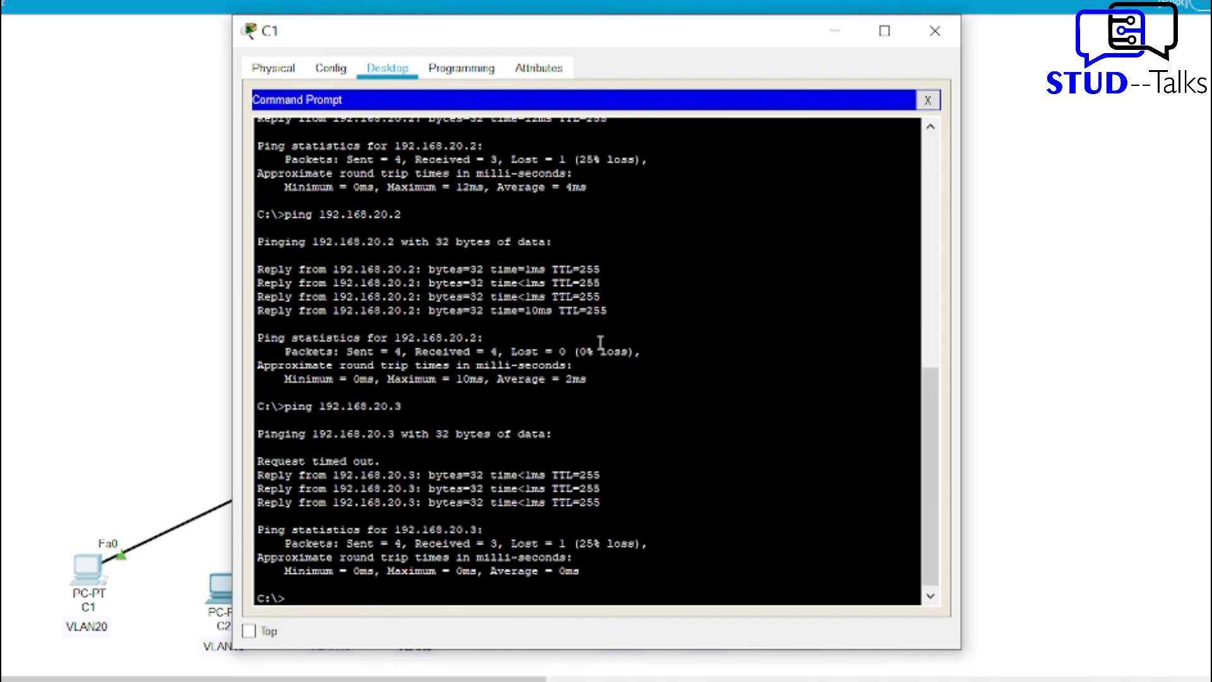
{"action": "key", "text": "Up"}
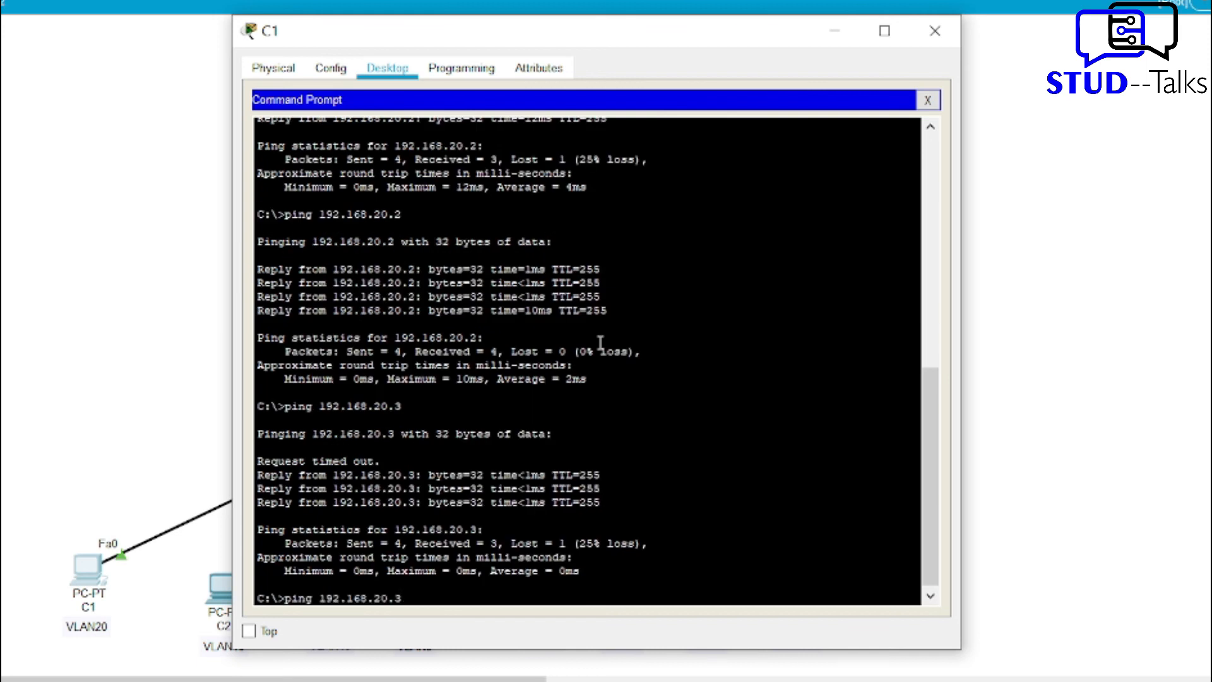
{"action": "key", "text": "Return"}
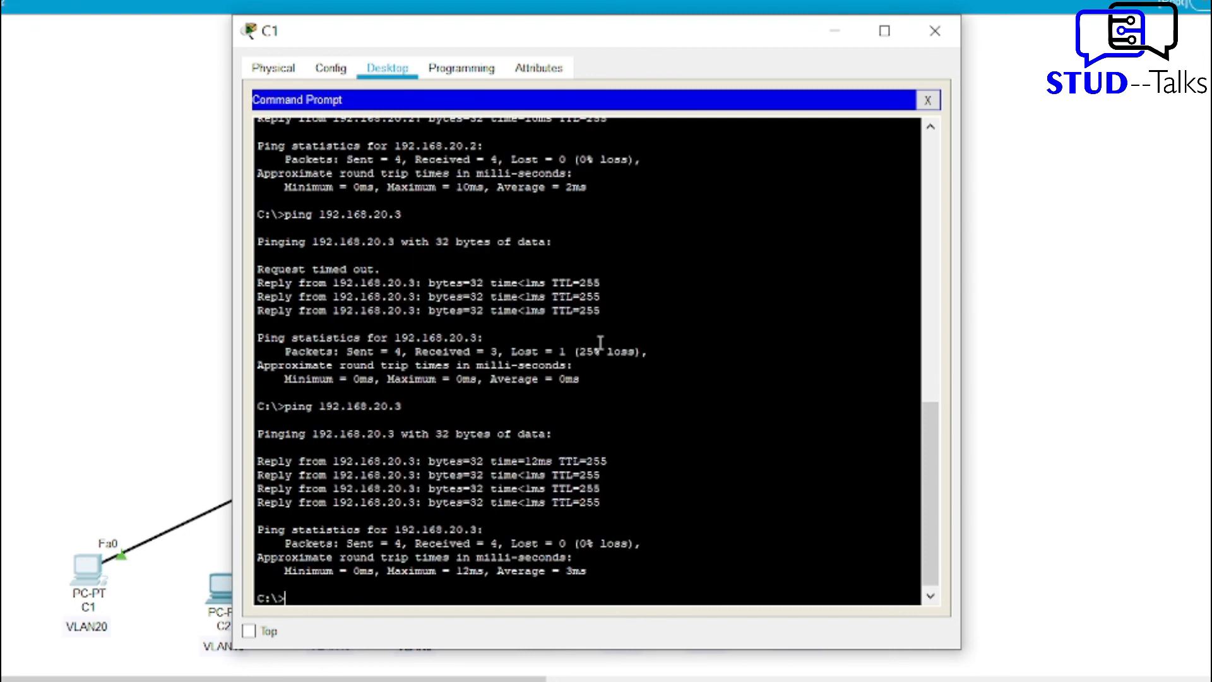
Ping 192.168.20.4 twice from PC C1.
{"action": "key", "text": "Up"}
{"action": "key", "text": "BackSpace"}
{"action": "type", "text": "4"}
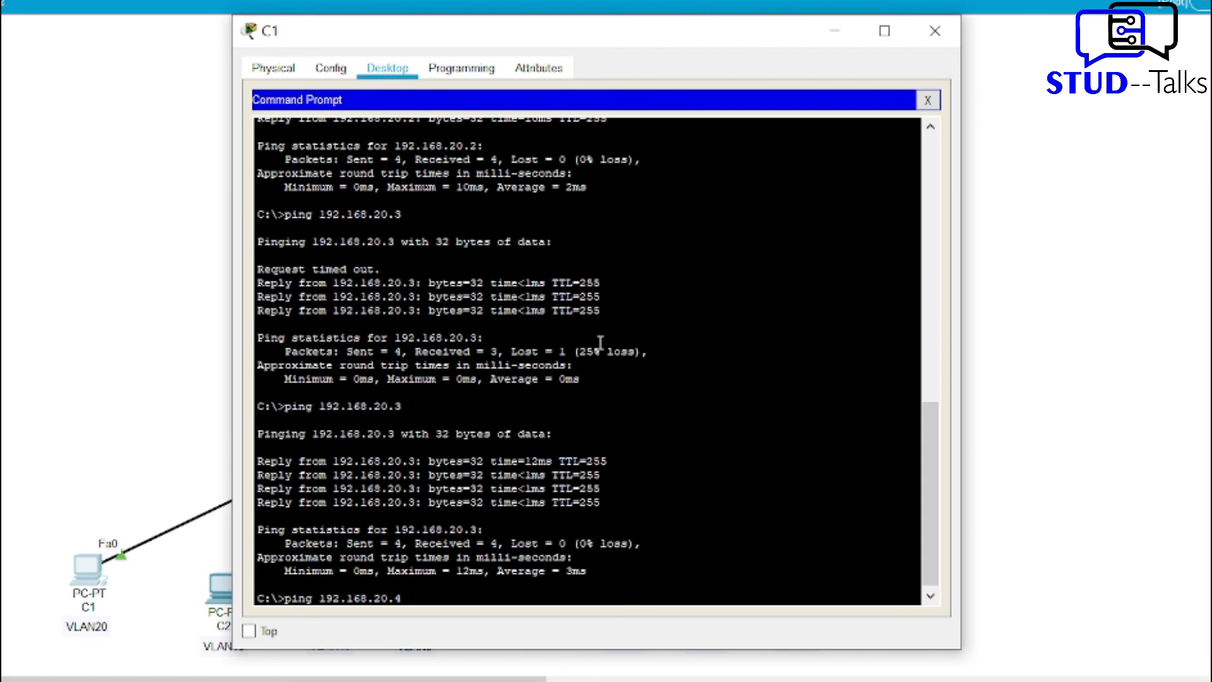
{"action": "key", "text": "Return"}
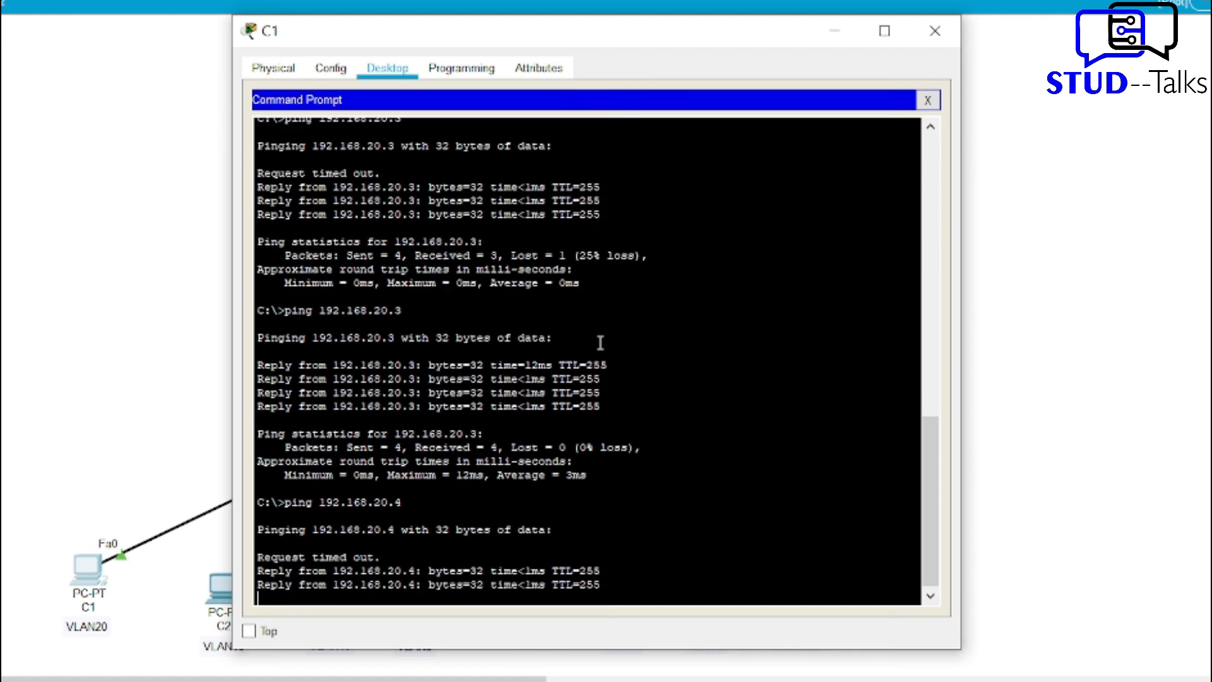
{"action": "key", "text": "Up"}
{"action": "key", "text": "Return"}
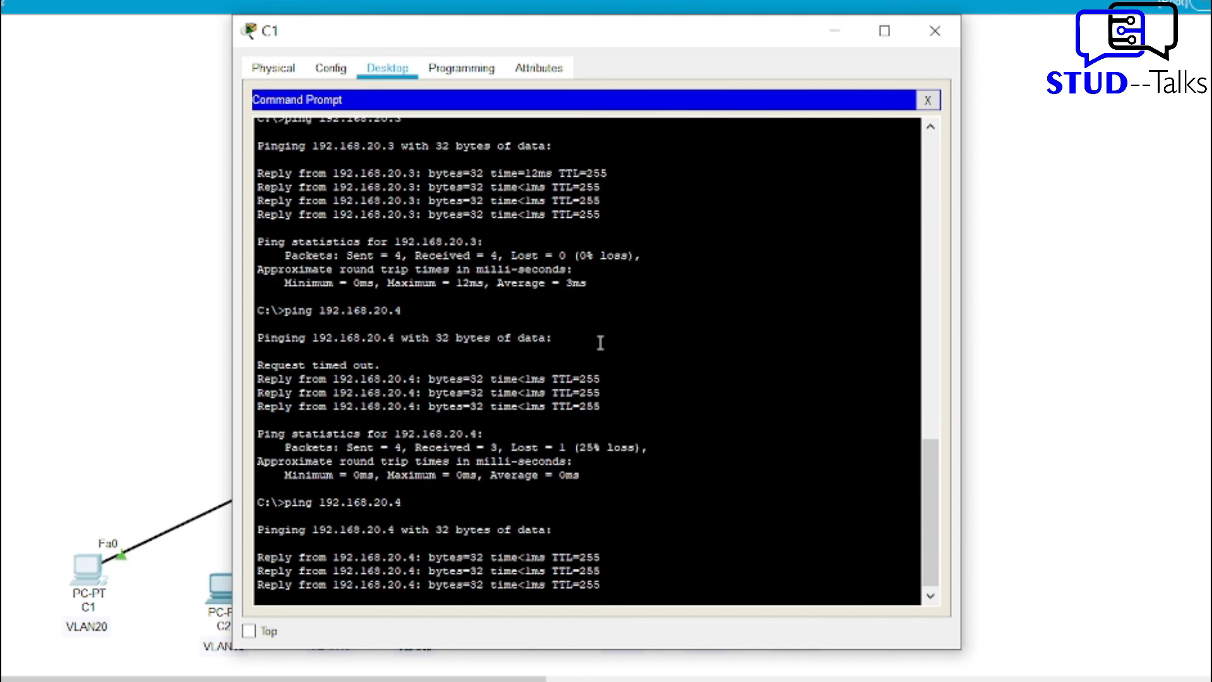
Ping the Central switch at 192.168.20.5 twice from PC C1.
{"action": "key", "text": "Up"}
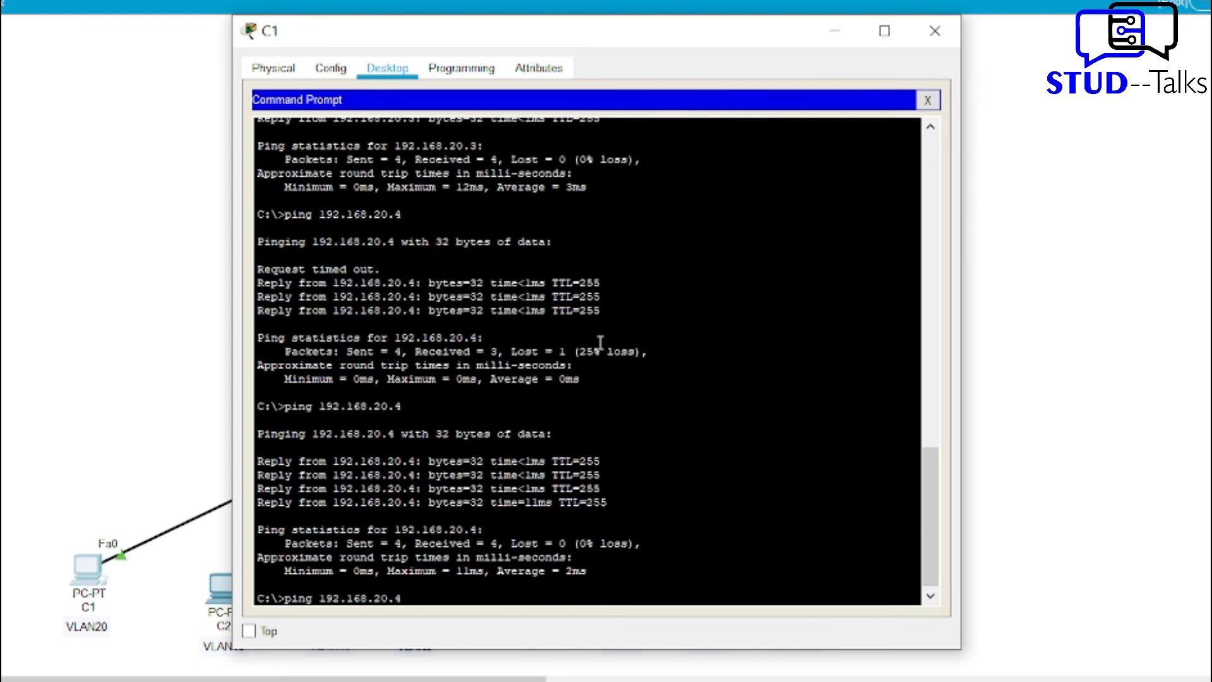
{"action": "key", "text": "BackSpace"}
{"action": "type", "text": "5"}
{"action": "key", "text": "Return"}
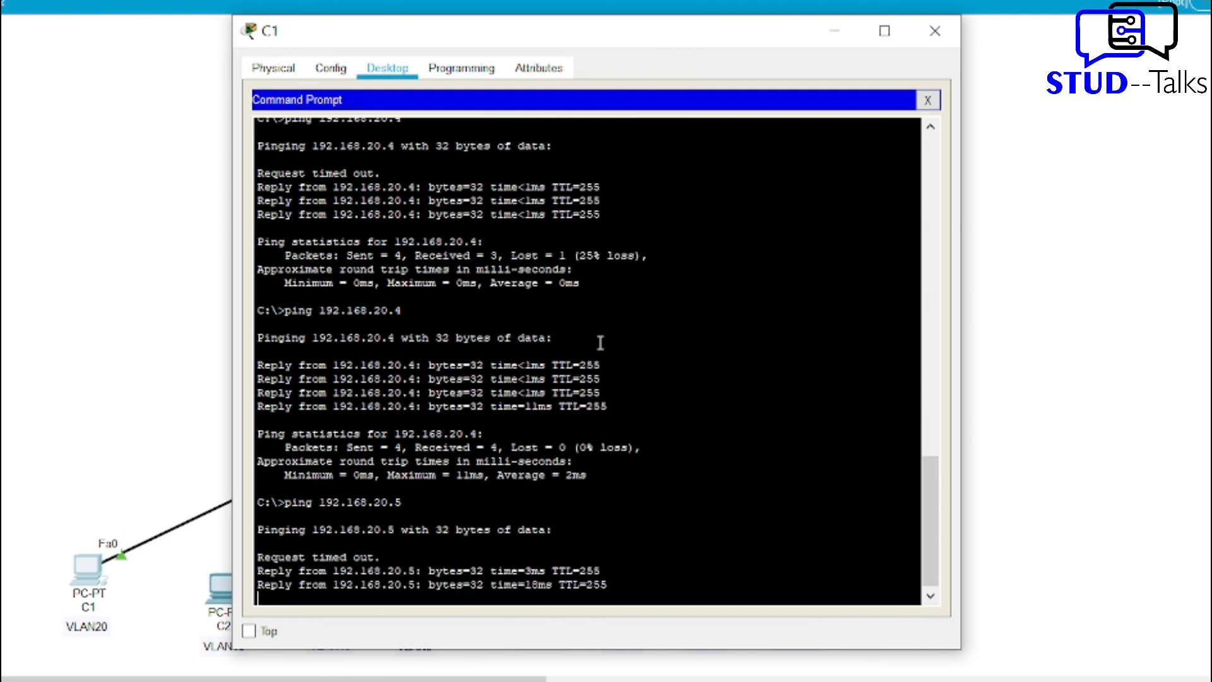
{"action": "key", "text": "Up"}
{"action": "key", "text": "Return"}
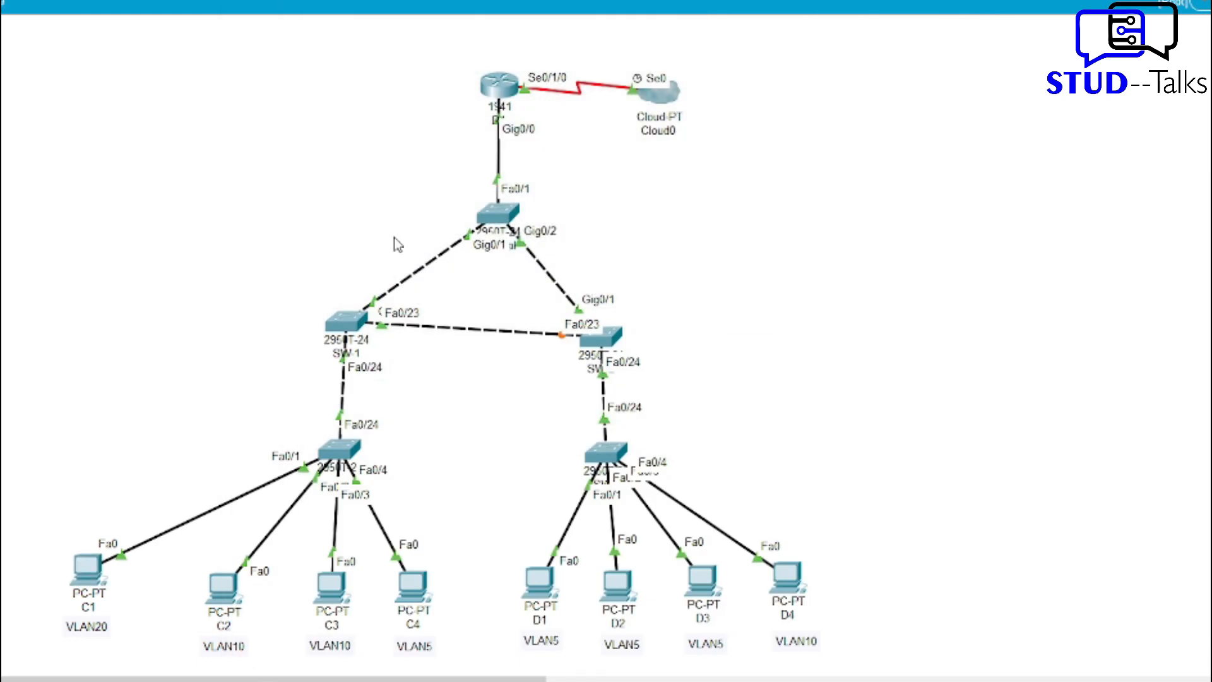
Log in to router R1's command line with the console password and enable password, and enter global configuration mode.
{"action": "left_click", "coordinate": [507, 88]}
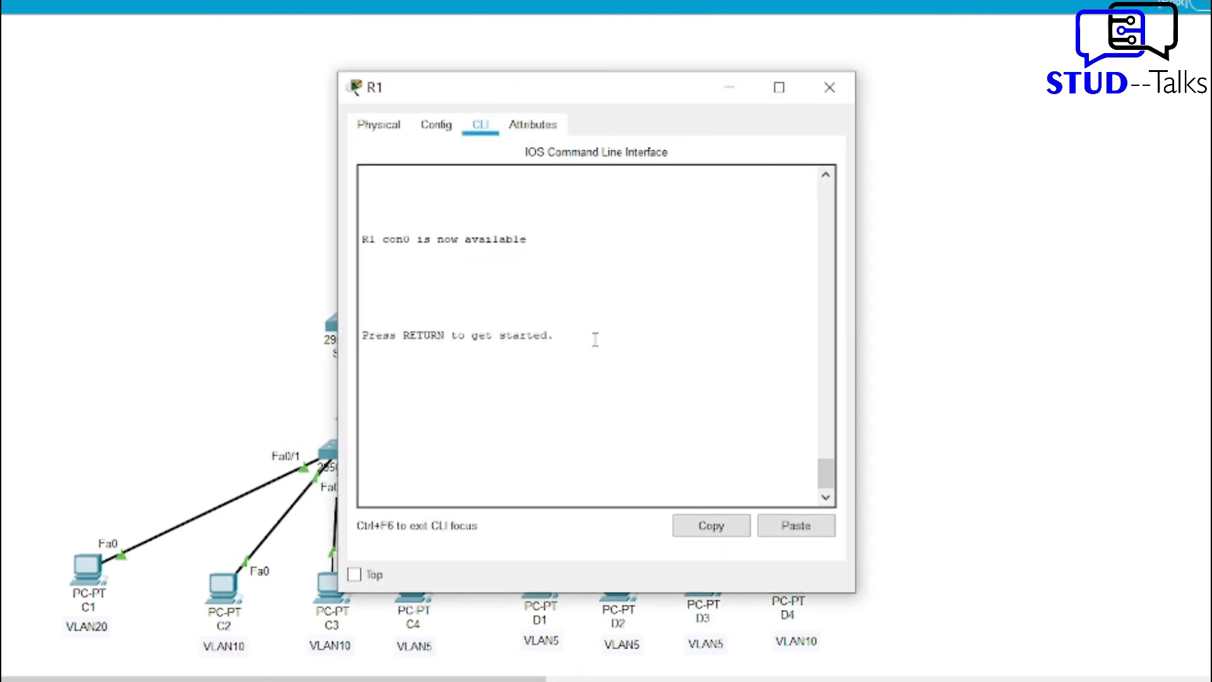
{"action": "key", "text": "Return"}
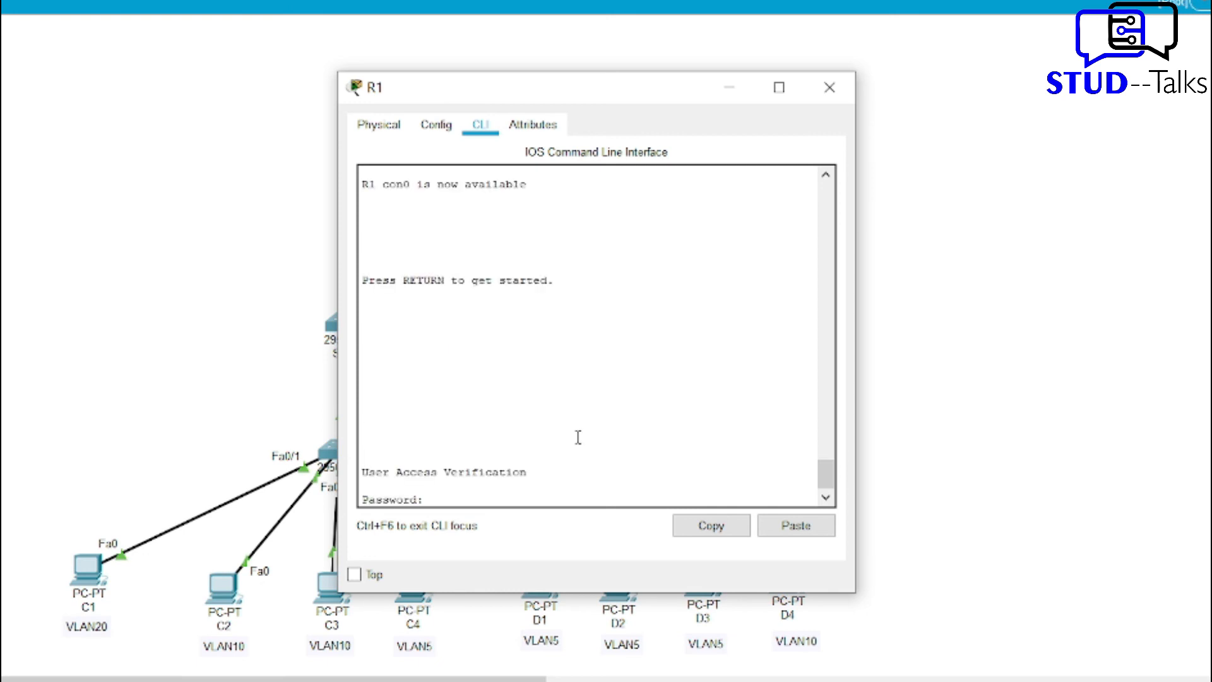
{"action": "key", "text": "Return"}
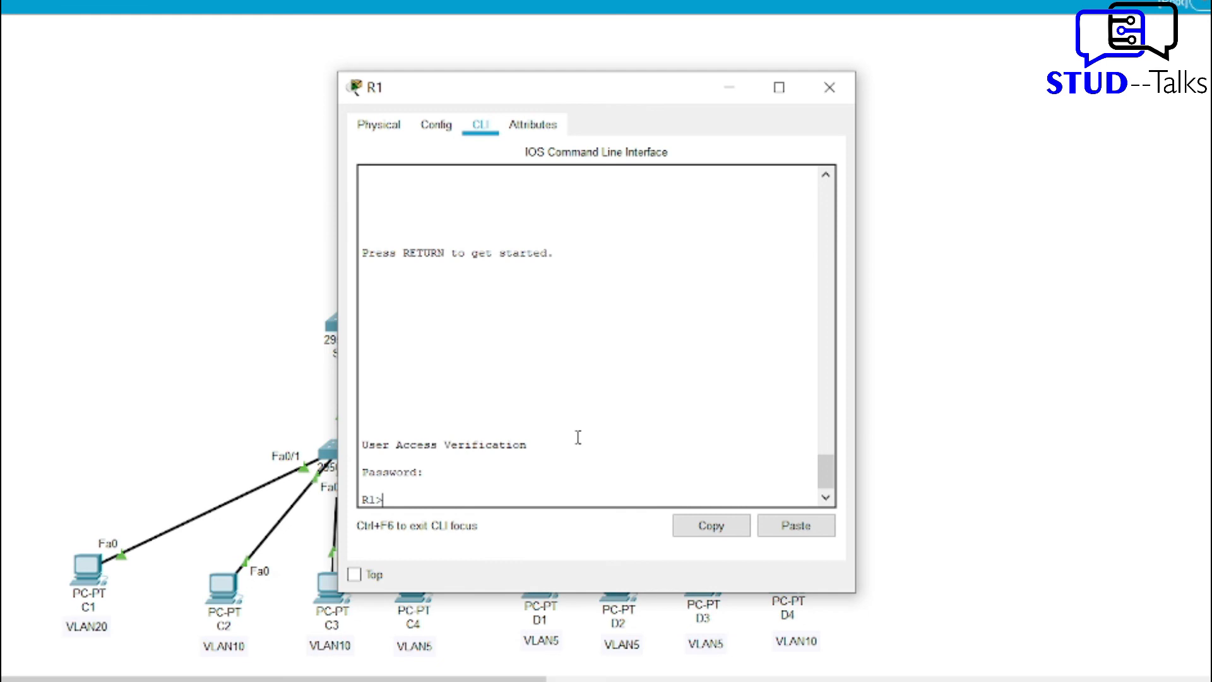
{"action": "type", "text": "en"}
{"action": "key", "text": "Return"}
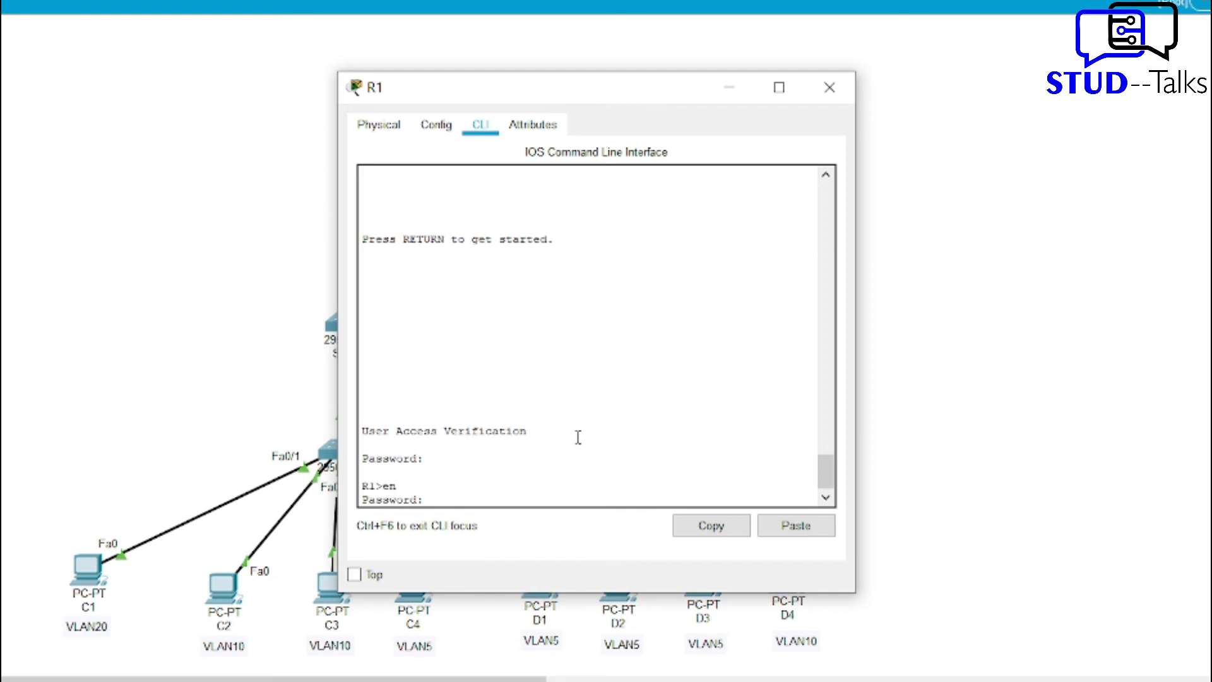
{"action": "key", "text": "Return"}
{"action": "type", "text": "conf t"}
{"action": "key", "text": "Return"}
On R1, paste the configuration giving subinterface gig0/0.3 dot1q 20 encapsulation and address 192.168.20.100 255.255.255.0, and put the window away.
{"action": "left_click", "coordinate": [787, 528]}
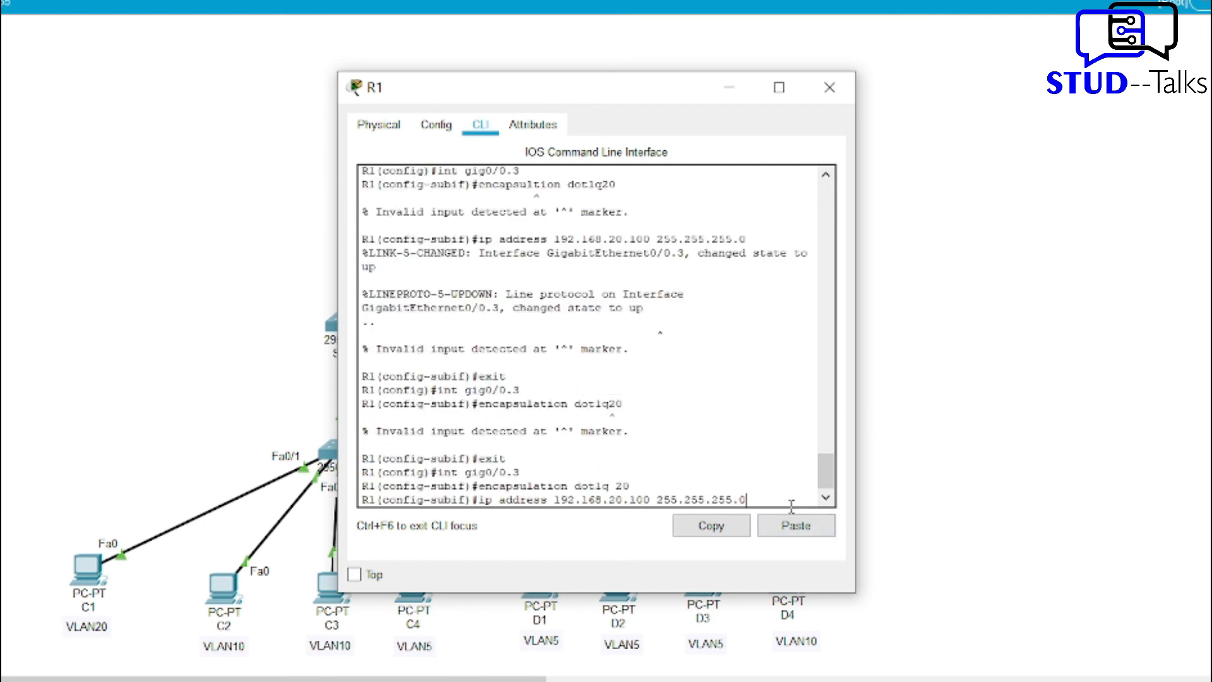
{"action": "key", "text": "Return"}
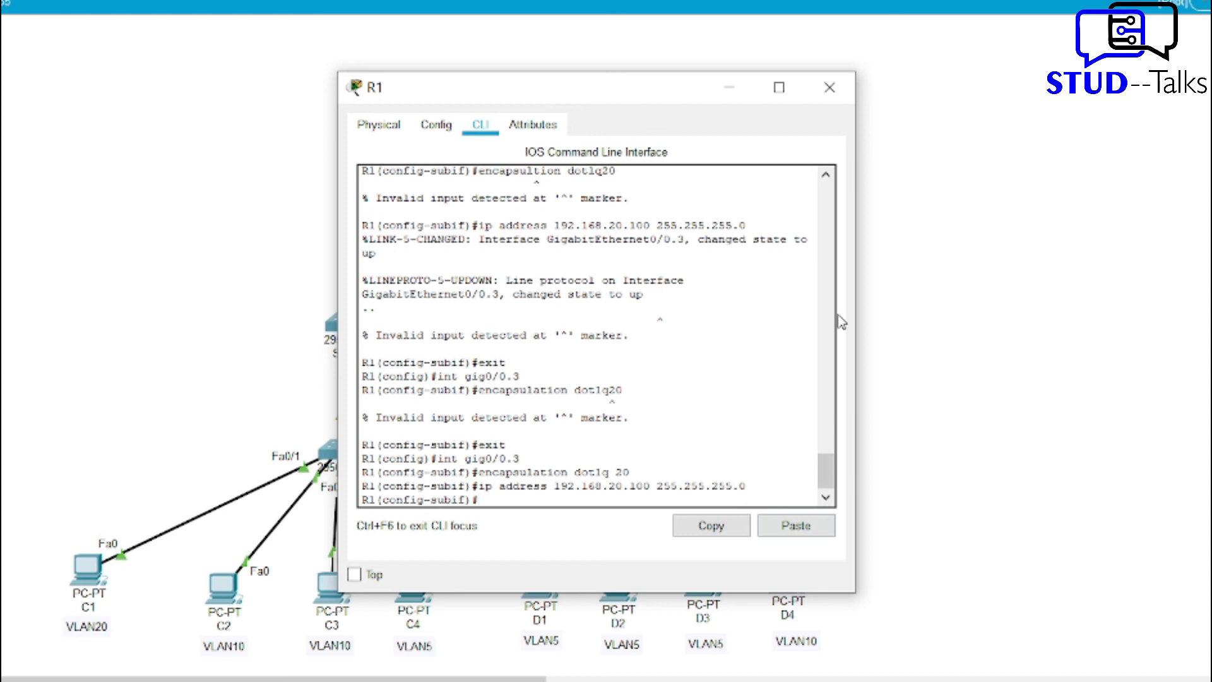
{"action": "left_click", "coordinate": [729, 88]}
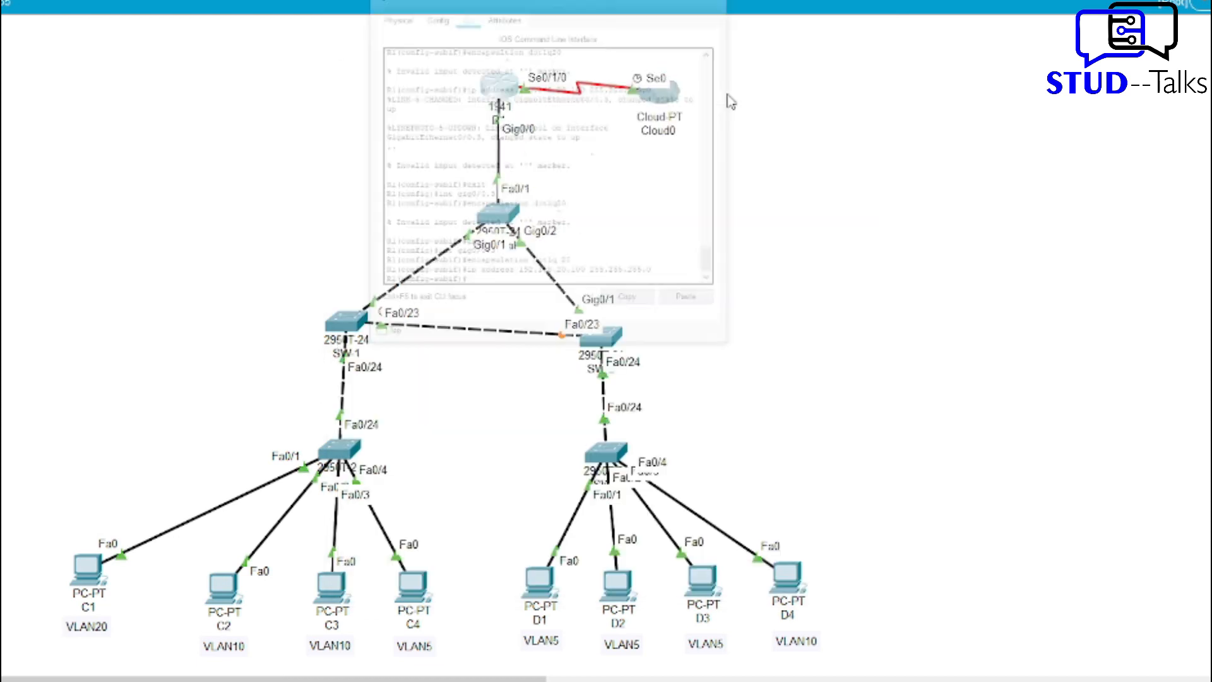
Set PC C1's default gateway to 192.168.20.100 and put its window away.
{"action": "left_click", "coordinate": [95, 567]}
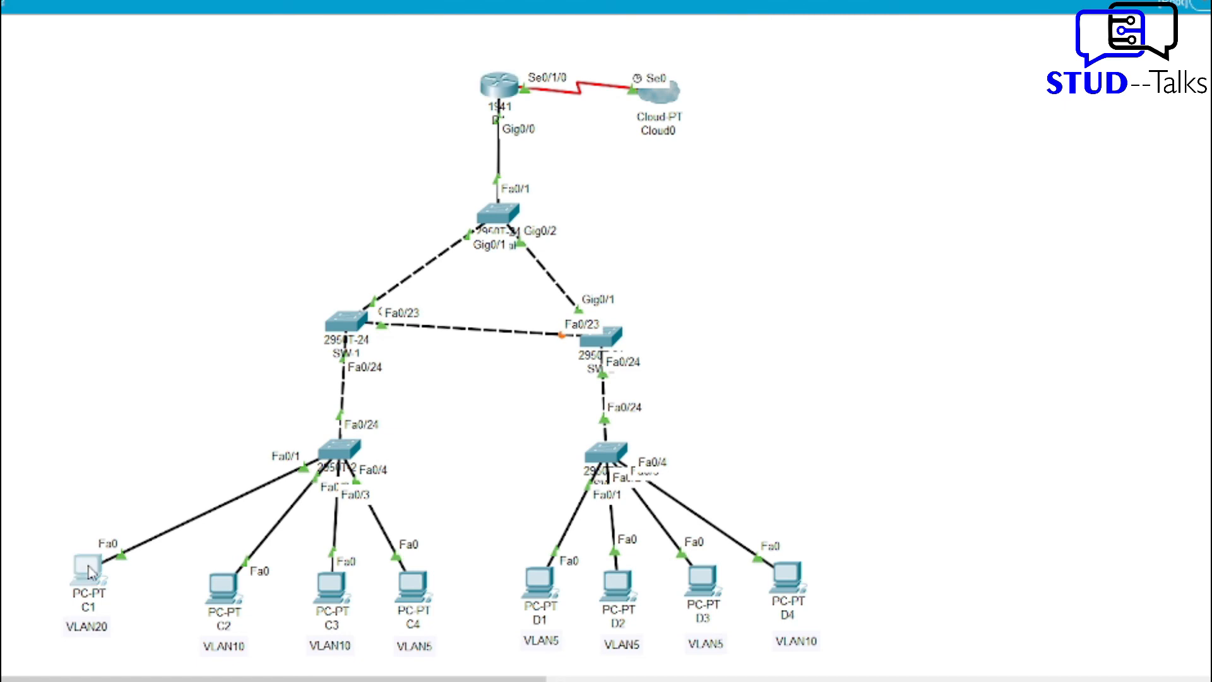
{"action": "left_click", "coordinate": [928, 101]}
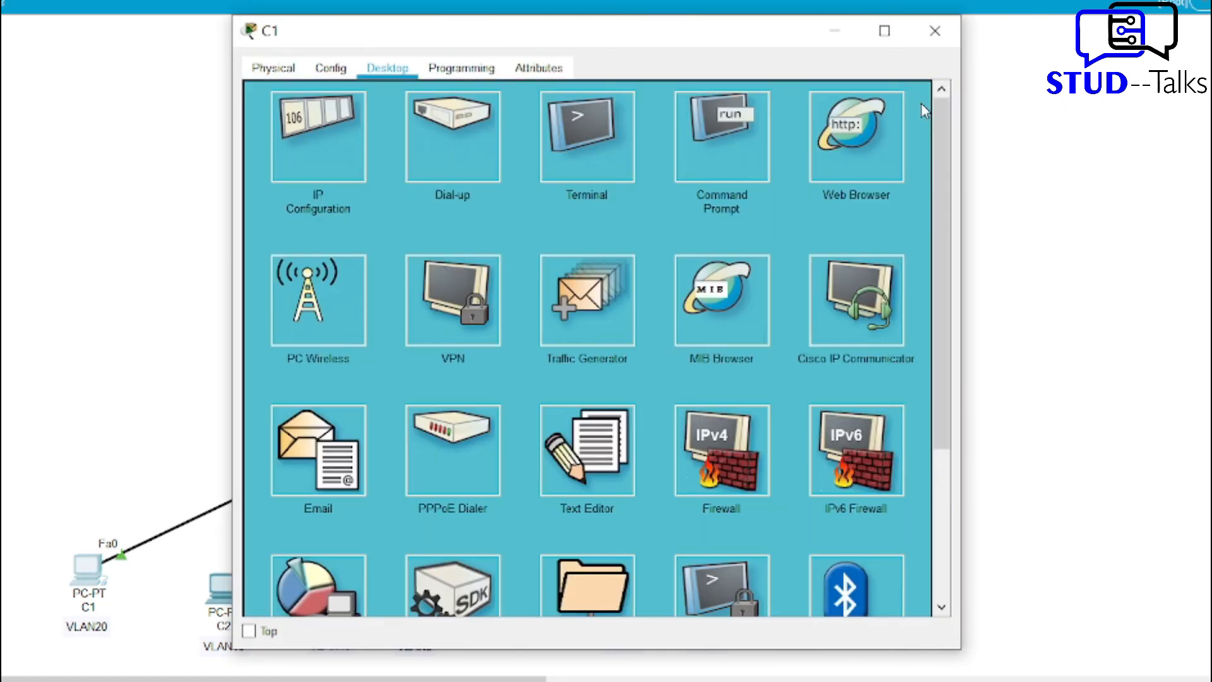
{"action": "left_click", "coordinate": [332, 150]}
{"action": "left_click", "coordinate": [521, 247]}
{"action": "key", "text": "BackSpace"}
{"action": "key", "text": "BackSpace"}
{"action": "key", "text": "BackSpace"}
{"action": "key", "text": "BackSpace"}
{"action": "key", "text": "BackSpace"}
{"action": "key", "text": "BackSpace"}
{"action": "key", "text": "BackSpace"}
{"action": "type", "text": "192.168"}
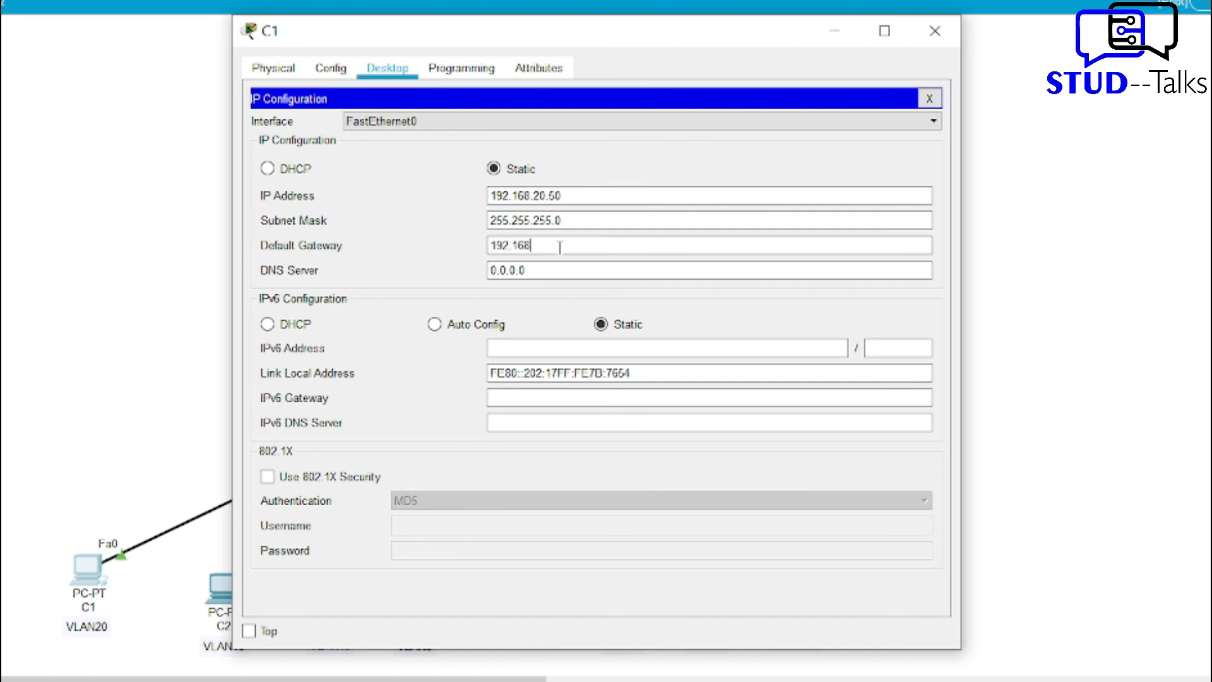
{"action": "type", "text": ".20.100"}
{"action": "left_click", "coordinate": [838, 33]}
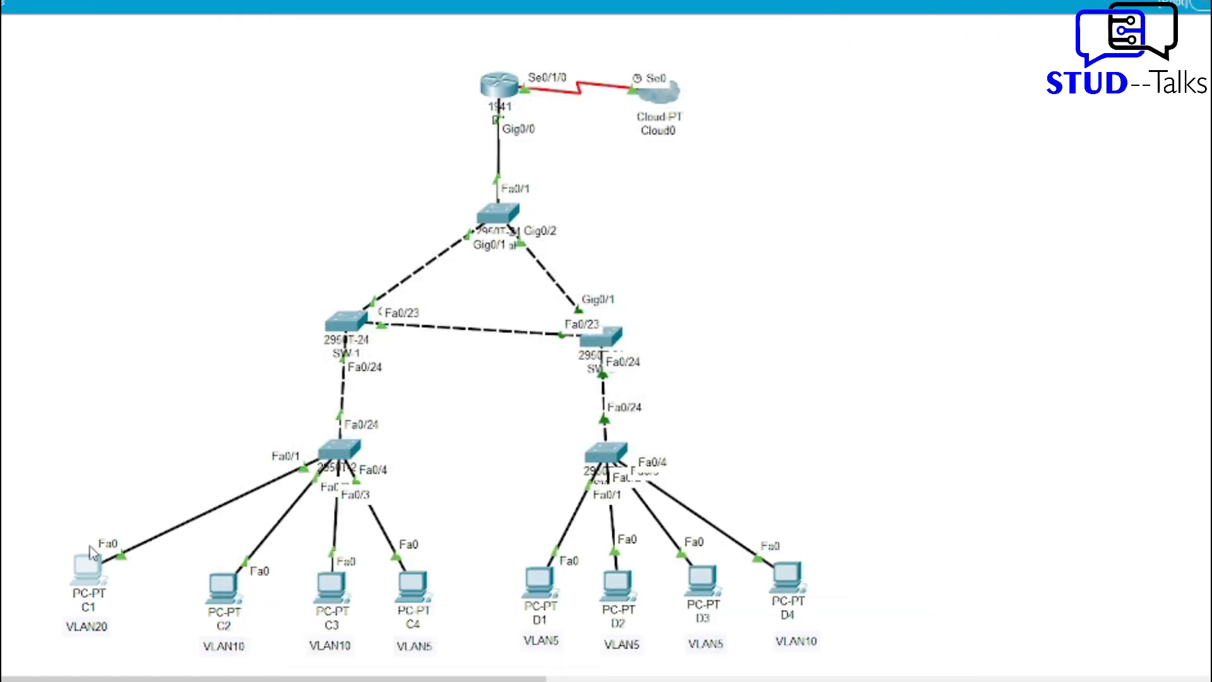
From PC C1's command prompt, ping the gateway 192.168.20.100 and put the window away.
{"action": "left_click", "coordinate": [81, 588]}
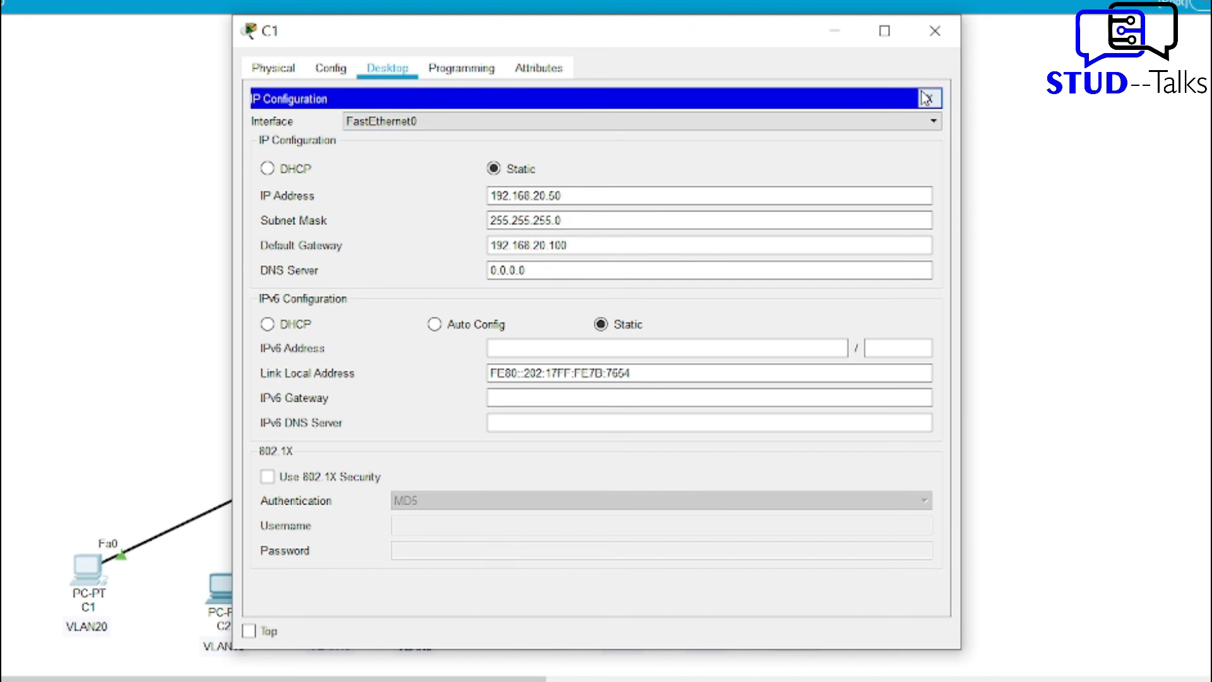
{"action": "left_click", "coordinate": [927, 97]}
{"action": "left_click", "coordinate": [723, 158]}
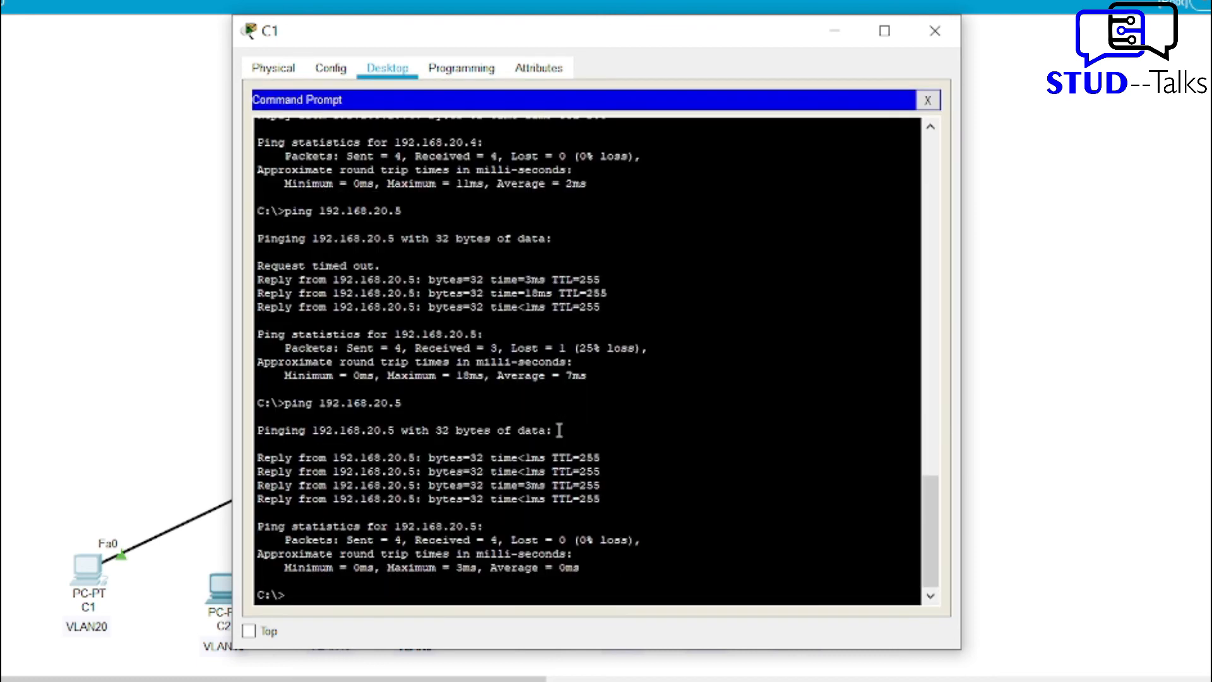
{"action": "key", "text": "Up"}
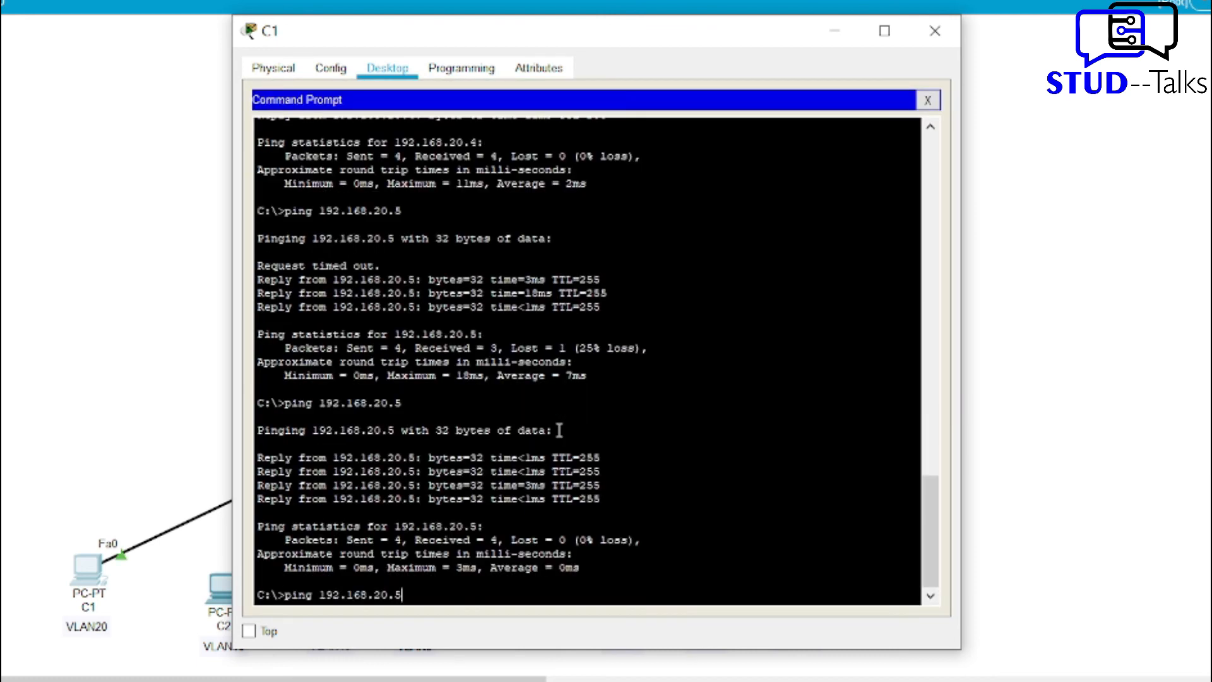
{"action": "key", "text": "BackSpace"}
{"action": "type", "text": "100"}
{"action": "key", "text": "Return"}
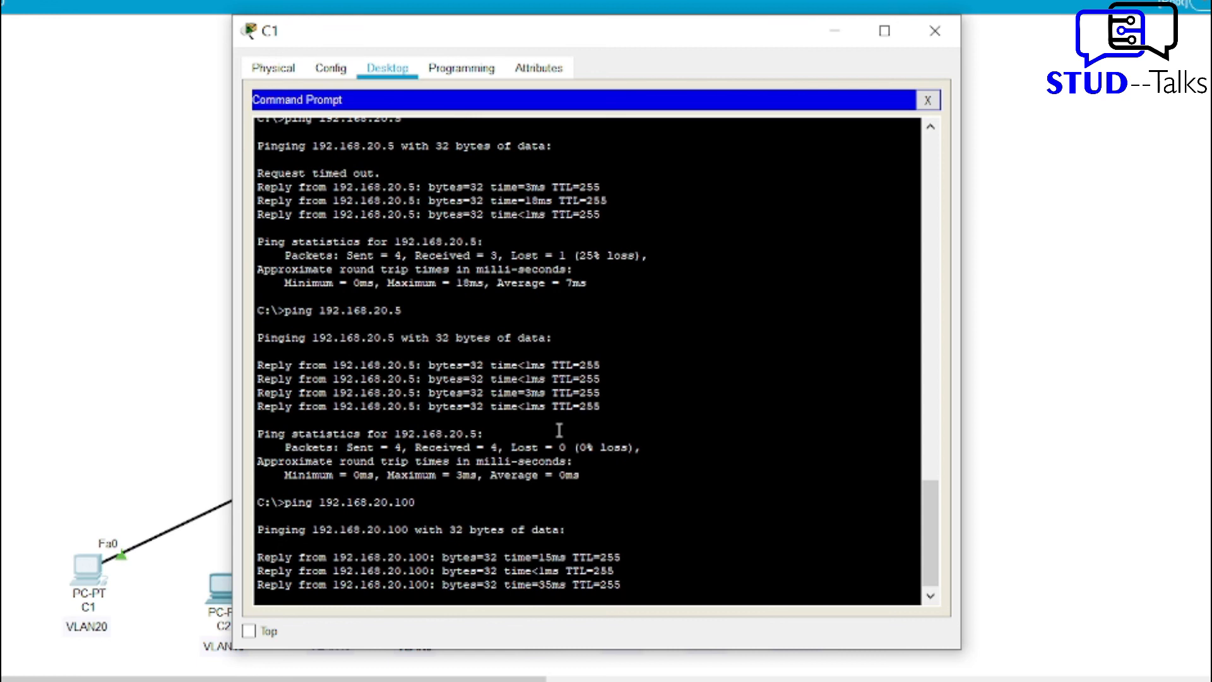
{"action": "left_click", "coordinate": [835, 30]}
On R1, paste access list 101 denying IP from any to 192.168.20.0 0.0.0.255 but permitting the rest, and list 102 permitting host 192.168.20.50 to any.
{"action": "left_click", "coordinate": [499, 87]}
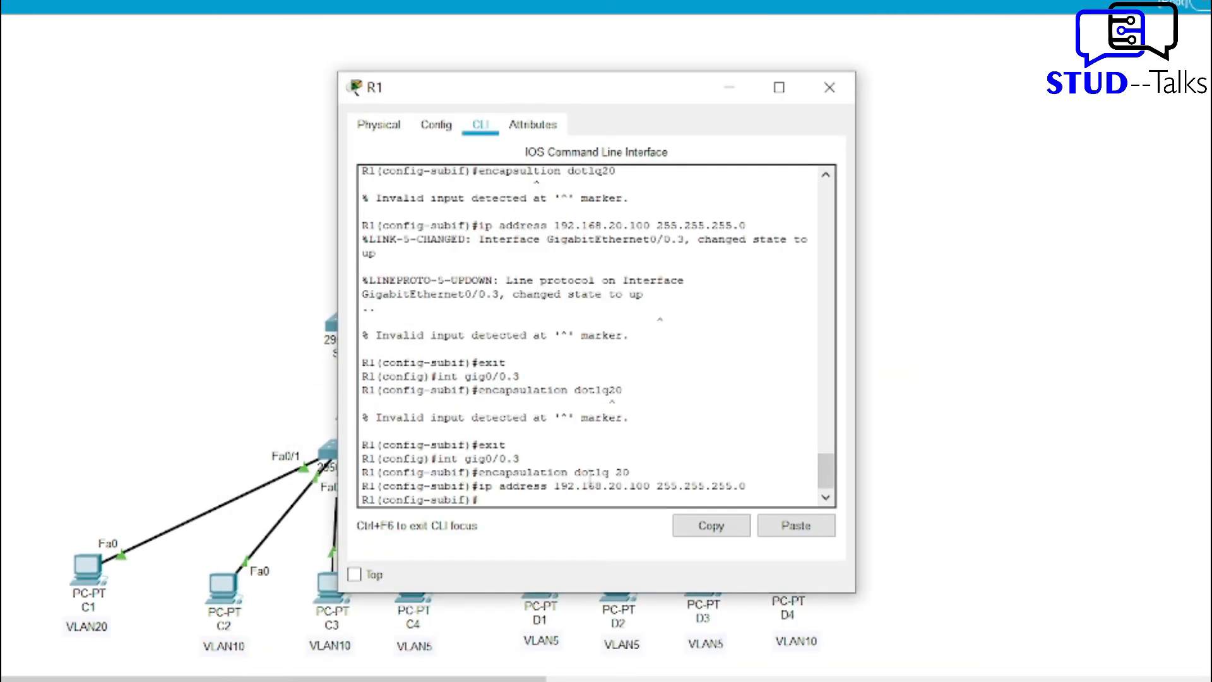
{"action": "type", "text": "exit"}
{"action": "key", "text": "Return"}
{"action": "left_click", "coordinate": [781, 526]}
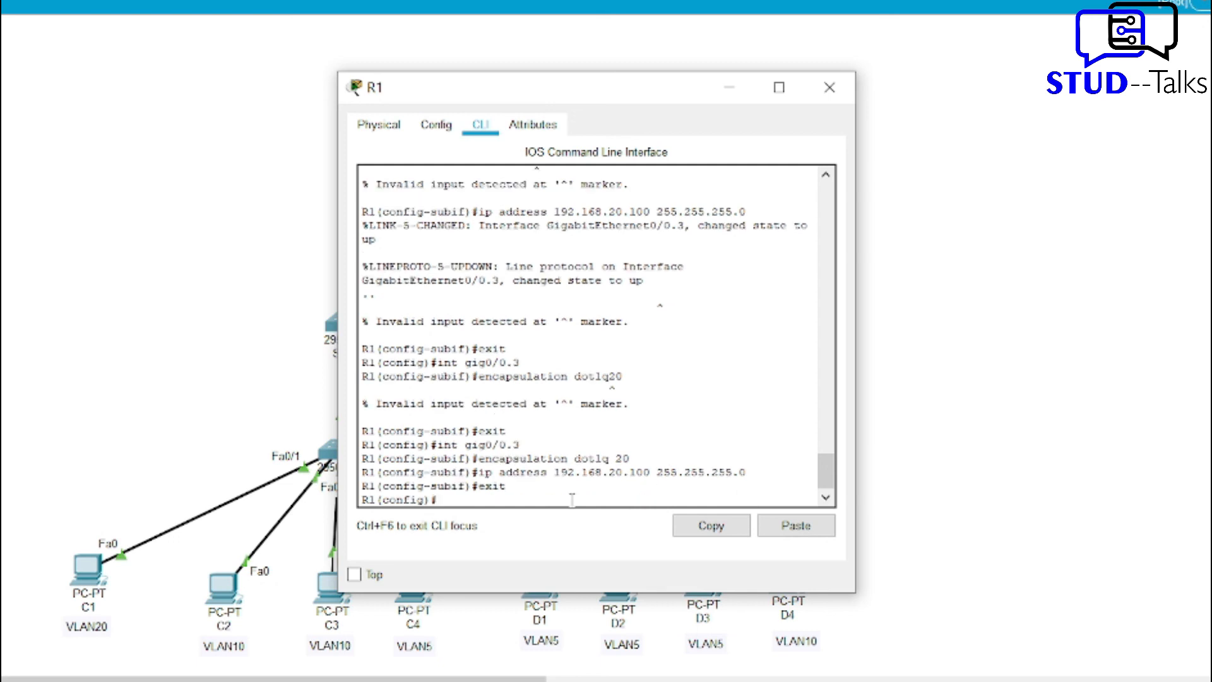
{"action": "left_click", "coordinate": [796, 525]}
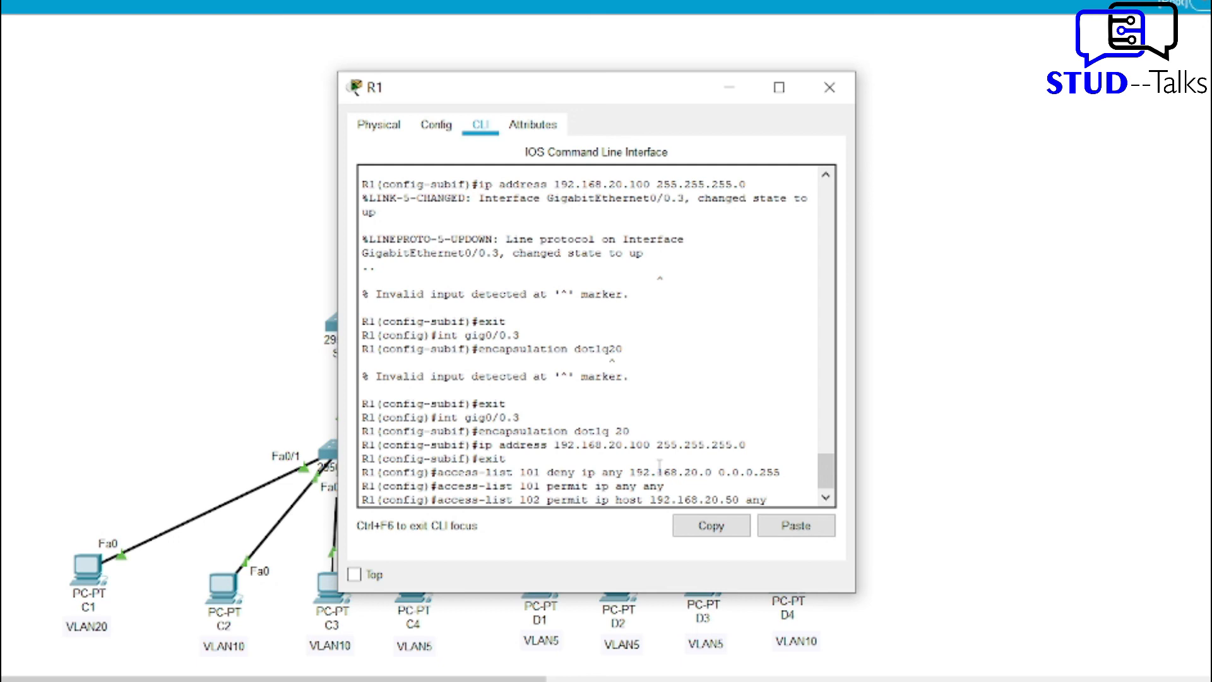
{"action": "key", "text": "Return"}
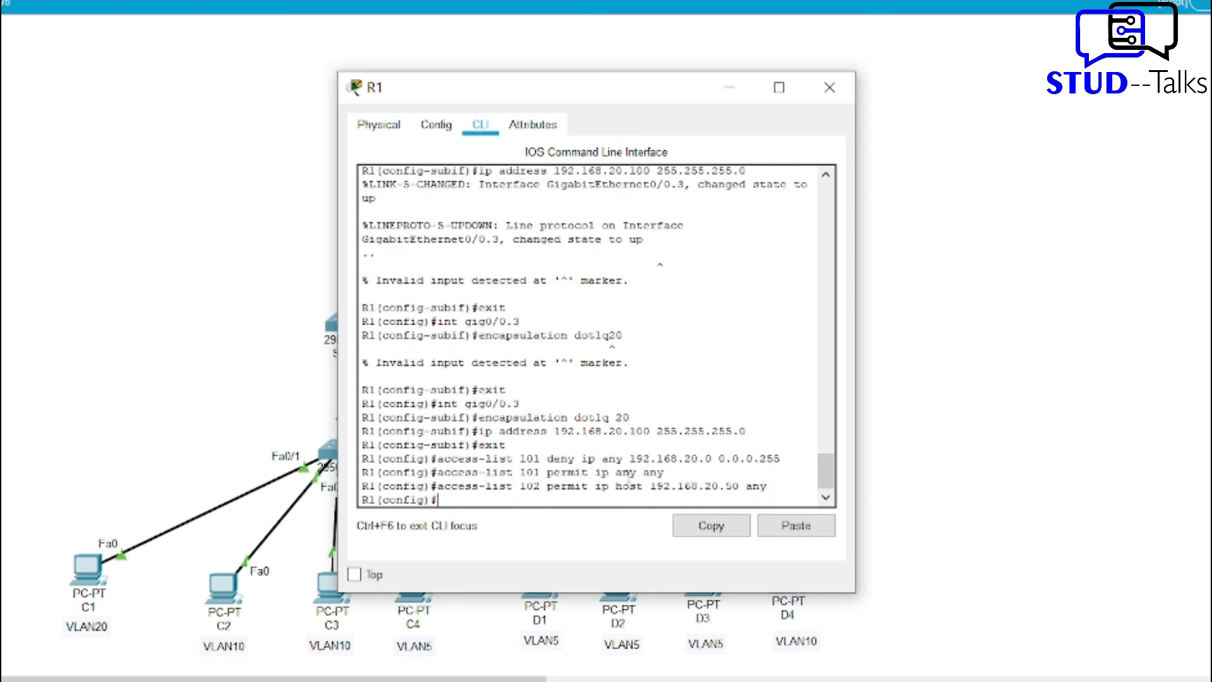
Paste commands applying access-group 101 inbound on gig0/0.1 and gig0/0.2 and access-class 102 inbound on vty lines 0 4, and put R1's window away.
{"action": "left_click", "coordinate": [802, 526]}
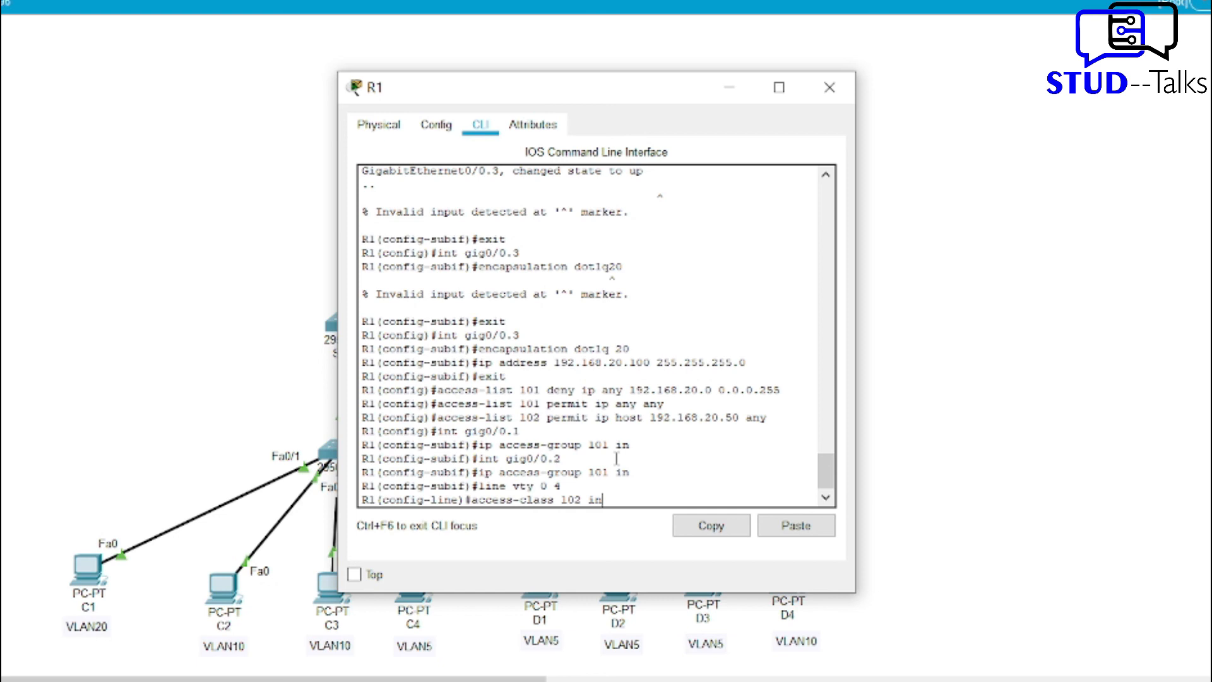
{"action": "key", "text": "Return"}
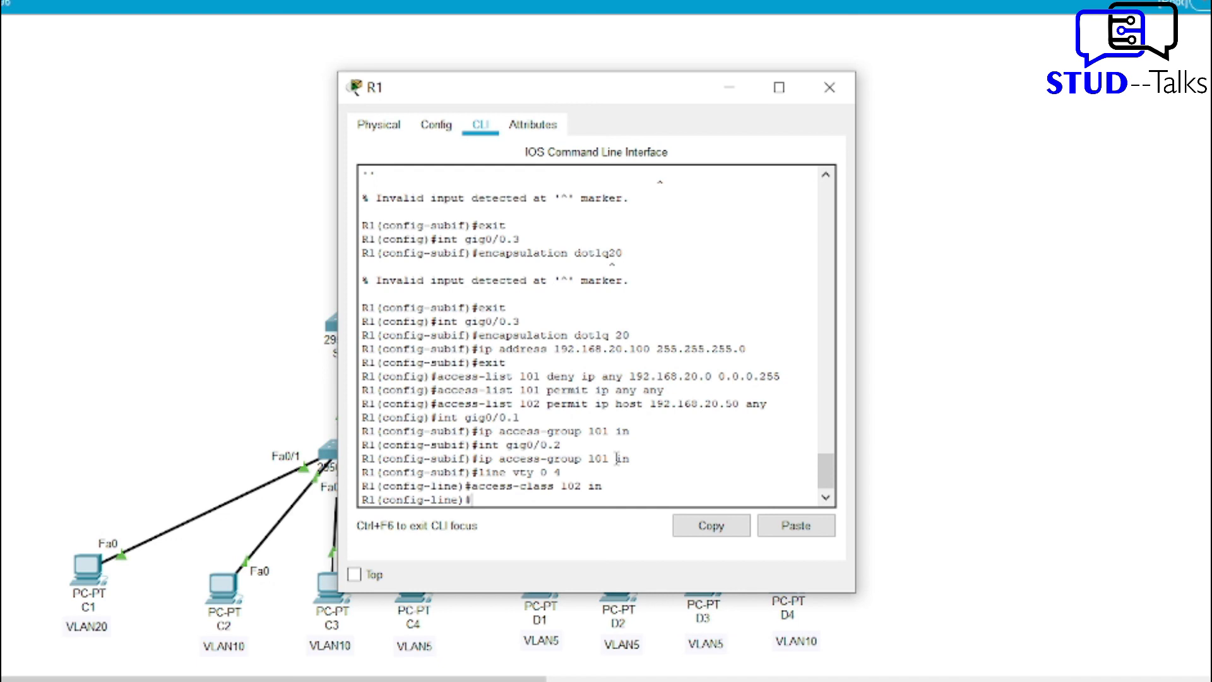
{"action": "left_click", "coordinate": [729, 87]}
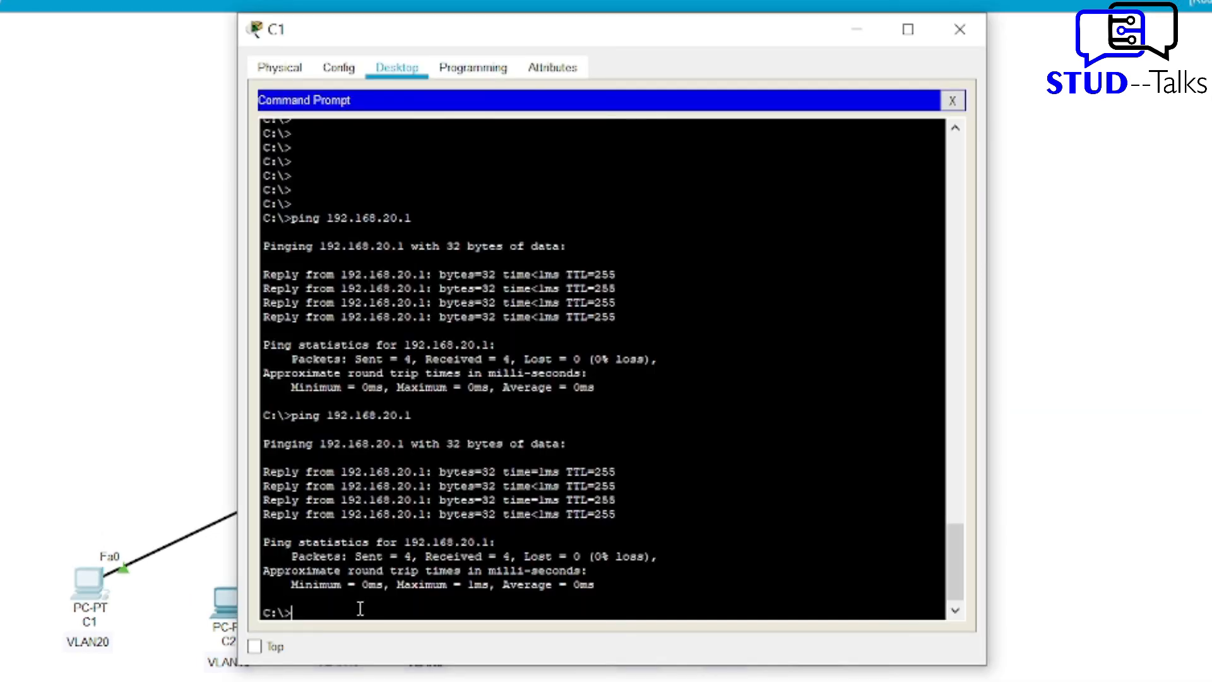
From PC C1's command prompt, ping 192.168.20.1 and 192.168.20.2.
{"action": "key", "text": "Up"}
{"action": "left_click", "coordinate": [499, 605]}
{"action": "type", "text": "4"}
{"action": "key", "text": "BackSpace"}
{"action": "key", "text": "Return"}
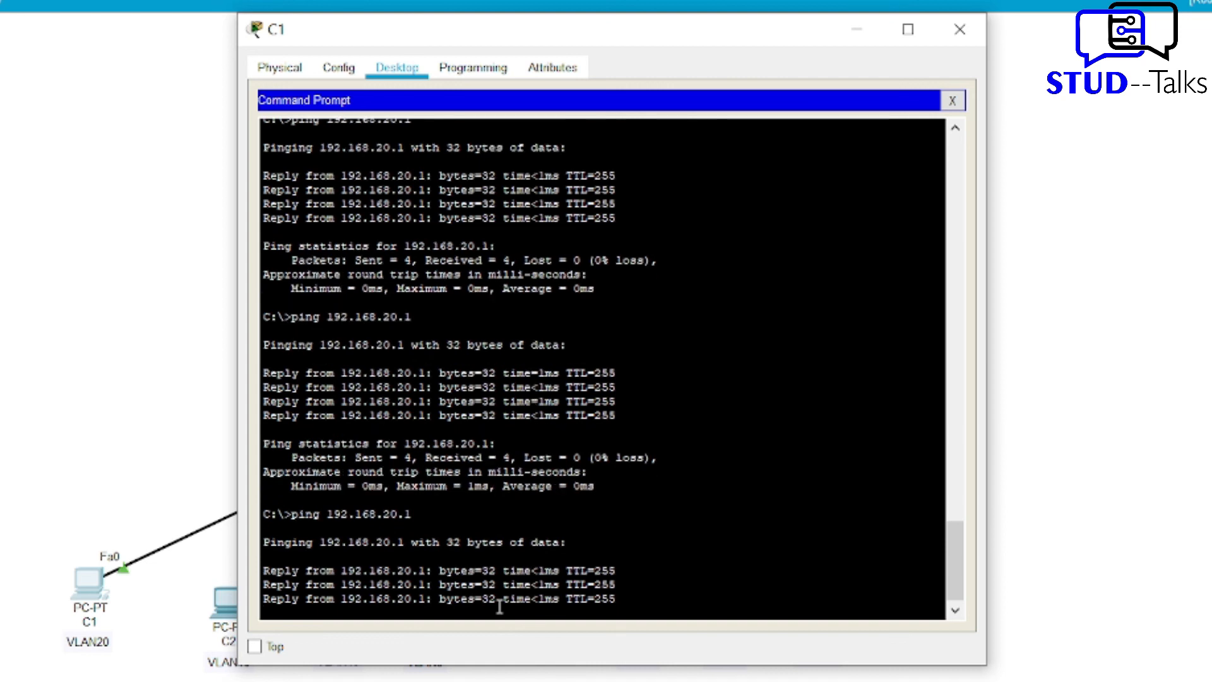
{"action": "key", "text": "Up"}
{"action": "key", "text": "BackSpace"}
{"action": "type", "text": "2"}
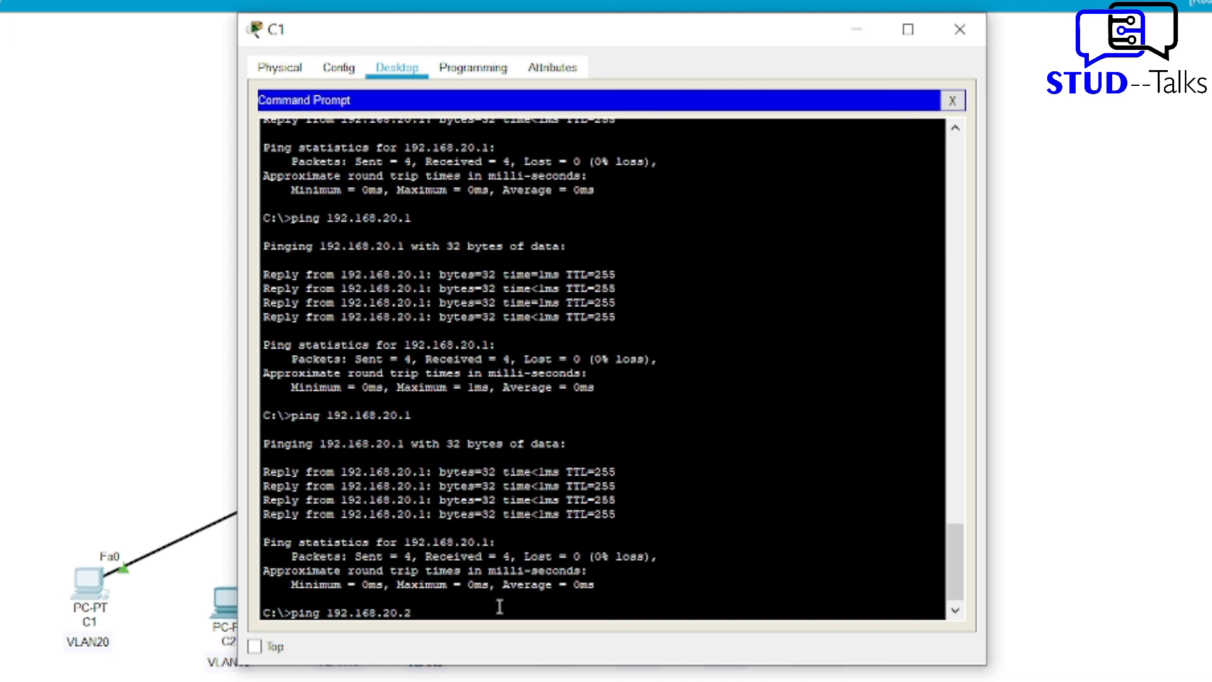
{"action": "key", "text": "Return"}
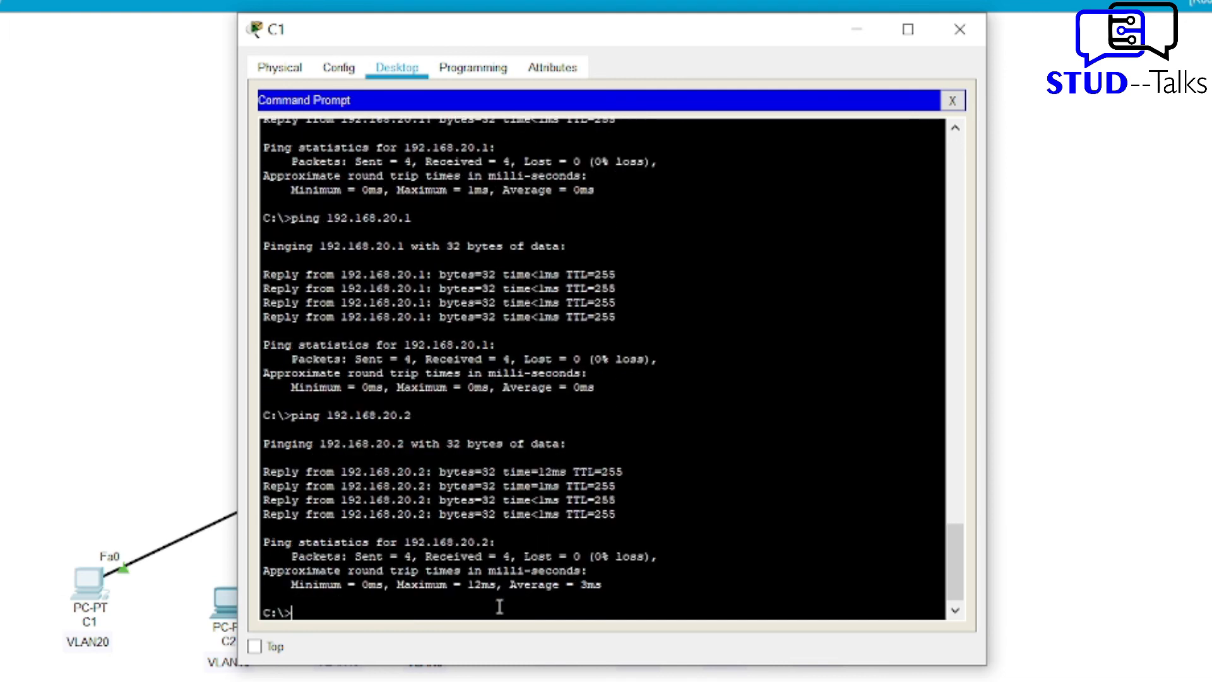
Ping the router address 192.168.20.100 from PC C1 again and put its window away.
{"action": "key", "text": "Up"}
{"action": "key", "text": "BackSpace"}
{"action": "type", "text": "100"}
{"action": "key", "text": "Return"}
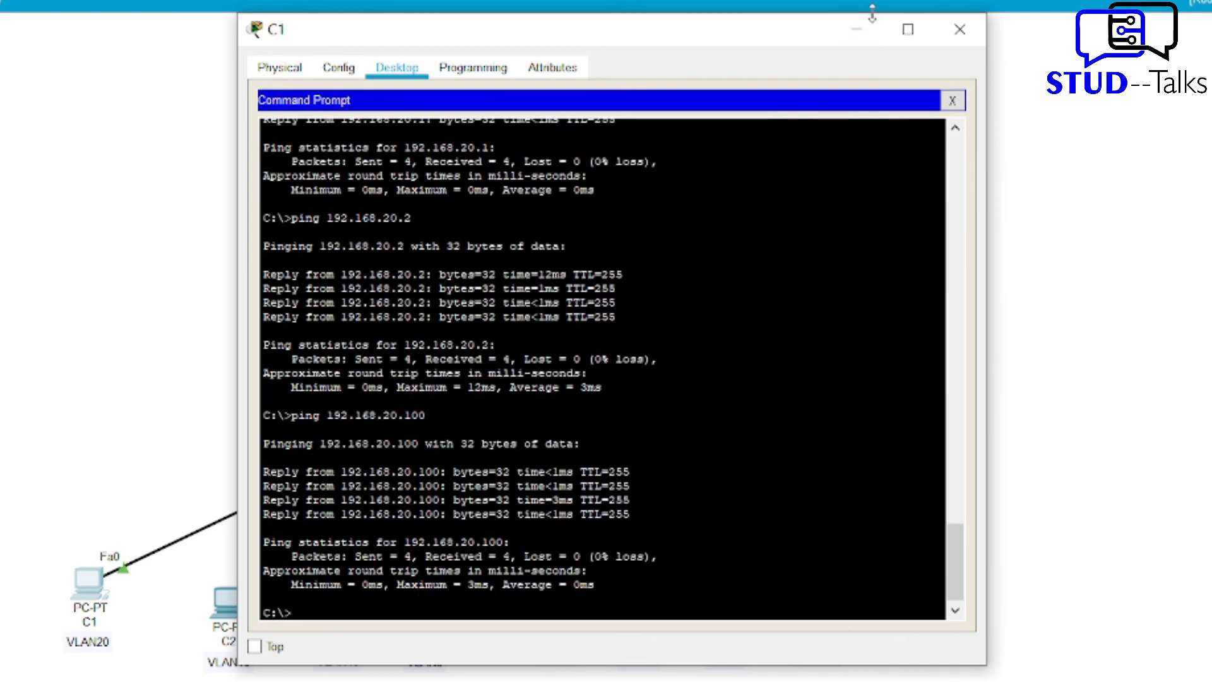
{"action": "left_click", "coordinate": [858, 29]}
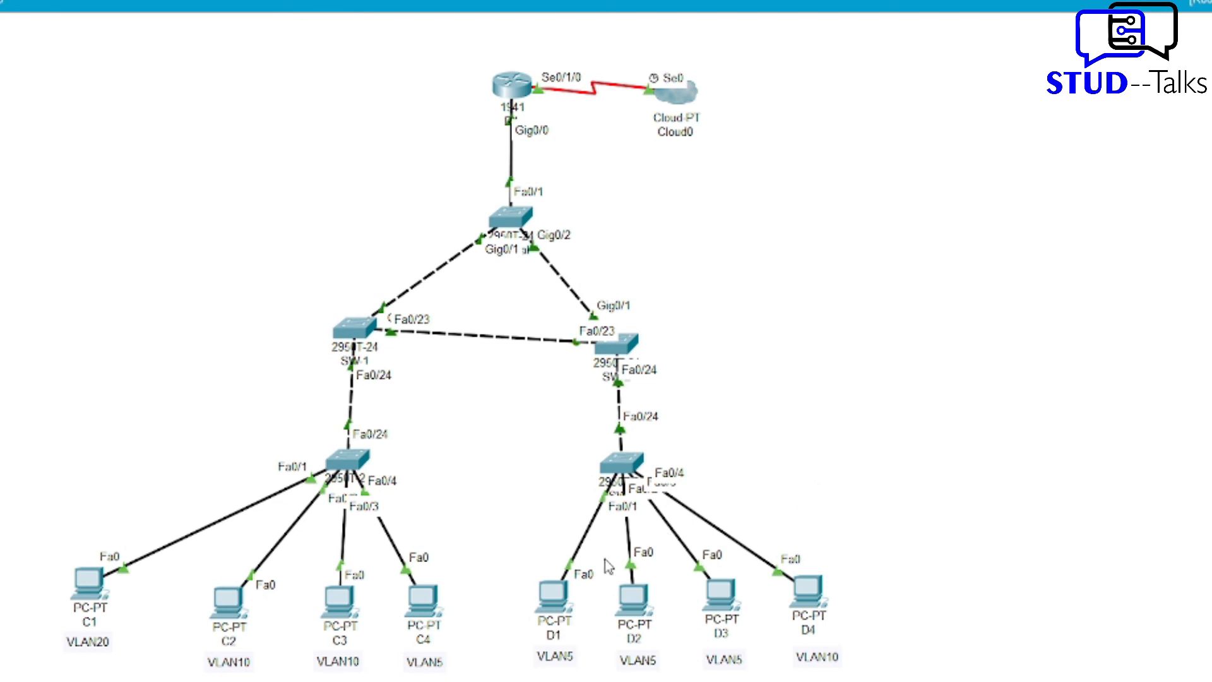
From PC D1's command prompt, ping the VLAN 20 host 192.168.20.50 to test the access restriction.
{"action": "left_click", "coordinate": [546, 593]}
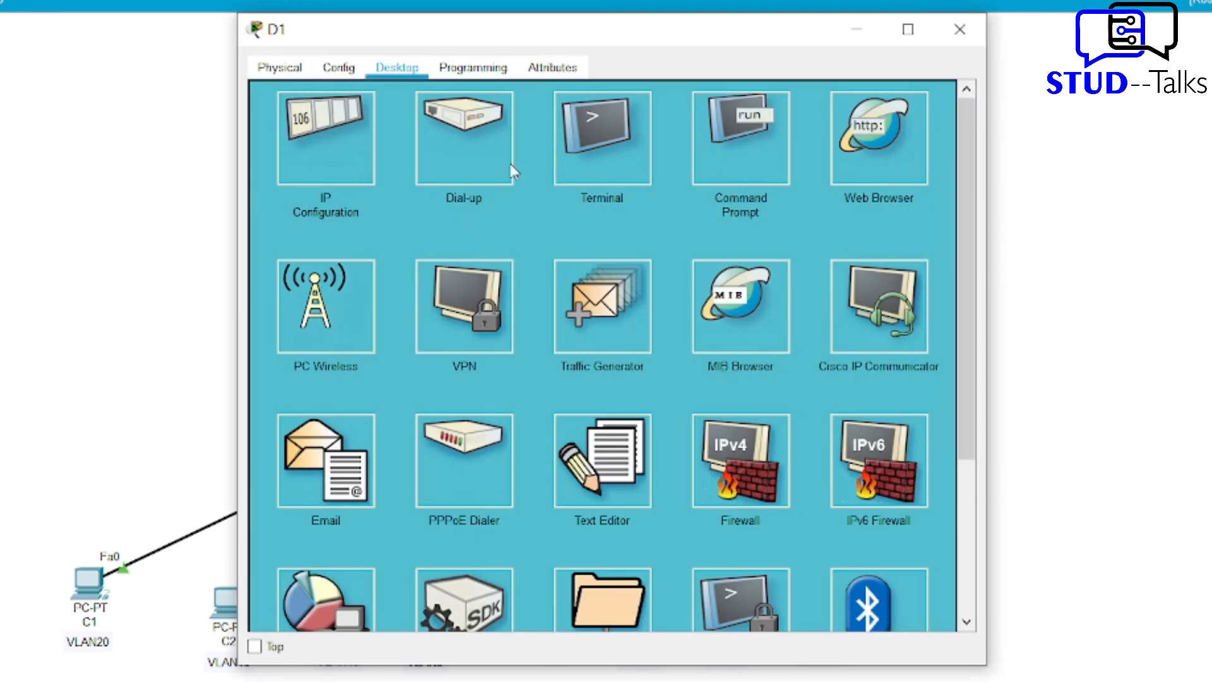
{"action": "left_click", "coordinate": [780, 151]}
{"action": "type", "text": "pi"}
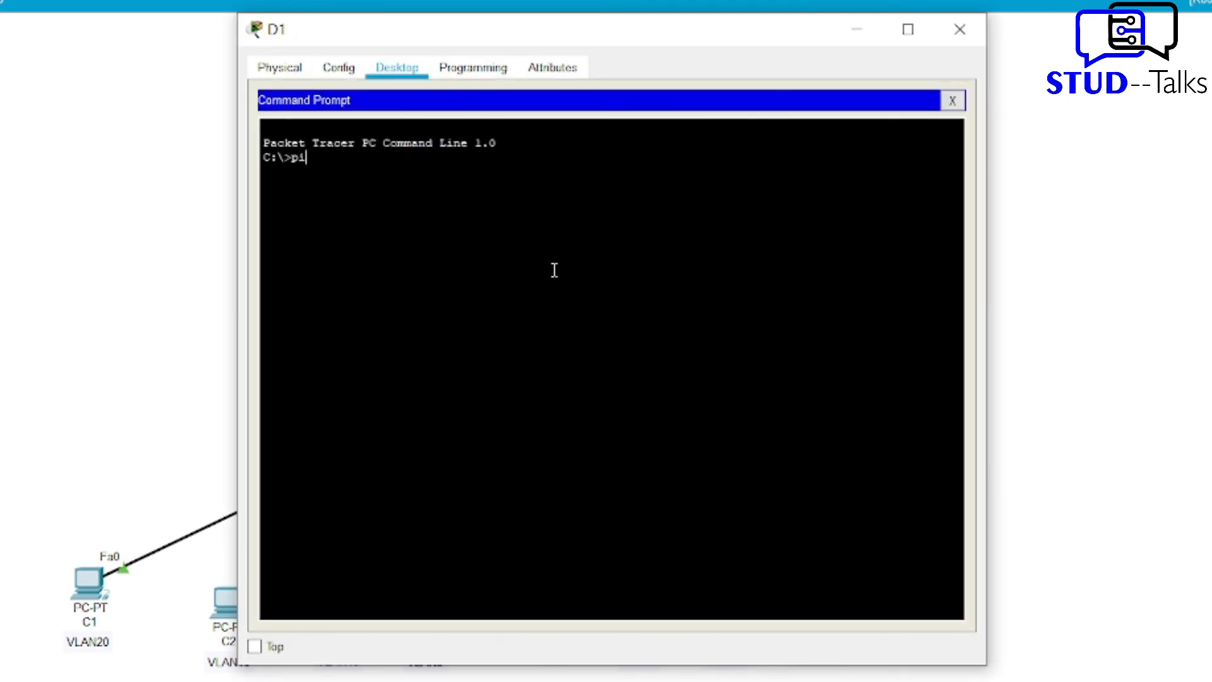
{"action": "type", "text": "ng 192.168.20.50"}
{"action": "key", "text": "Return"}
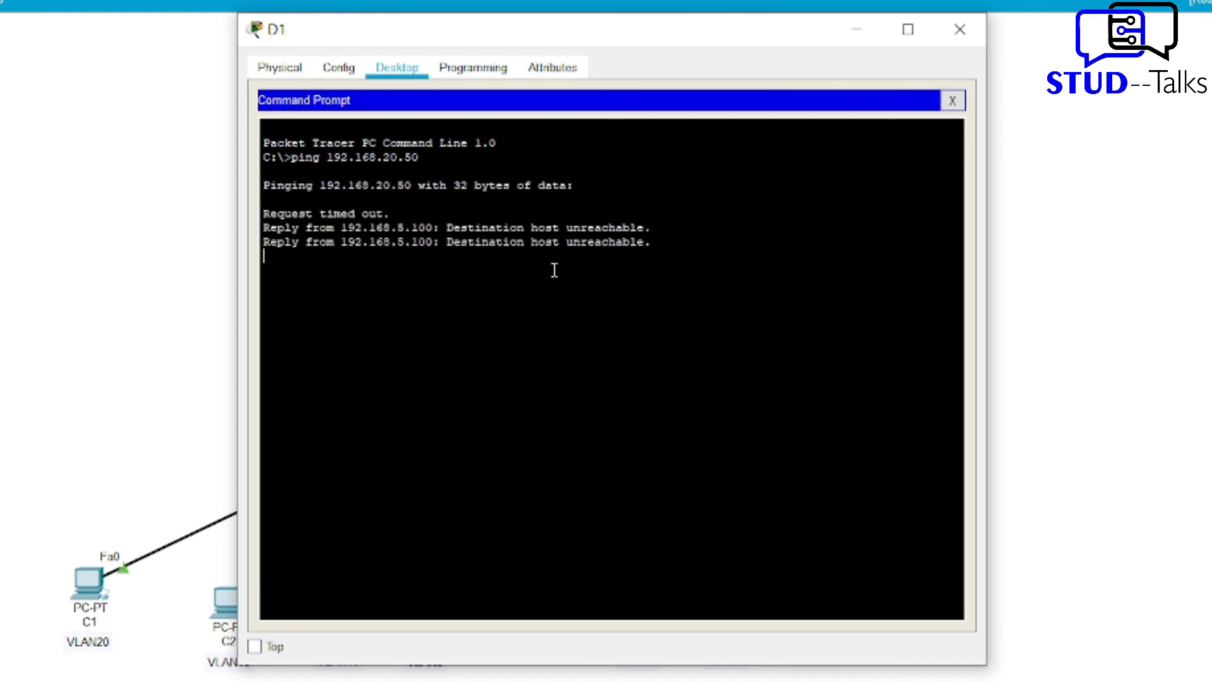
{"action": "left_click_drag", "start_coordinate": [677, 256], "coordinate": [647, 255]}
{"action": "left_click", "coordinate": [645, 255]}
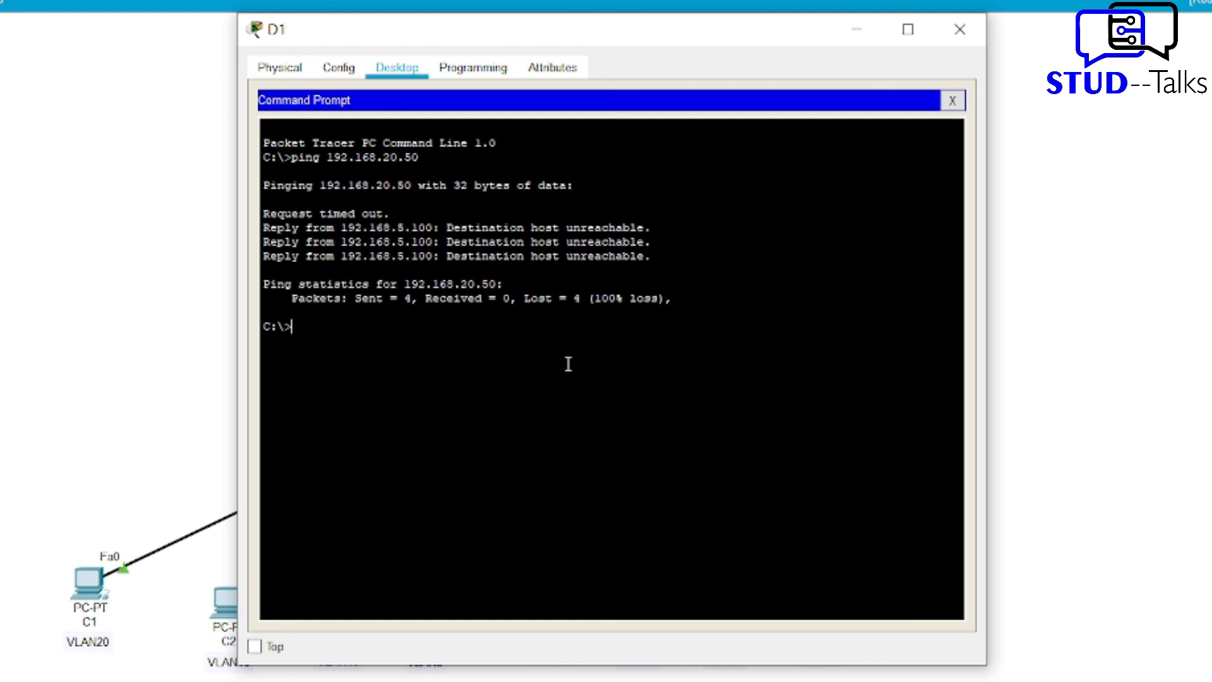
{"action": "key", "text": "Return"}
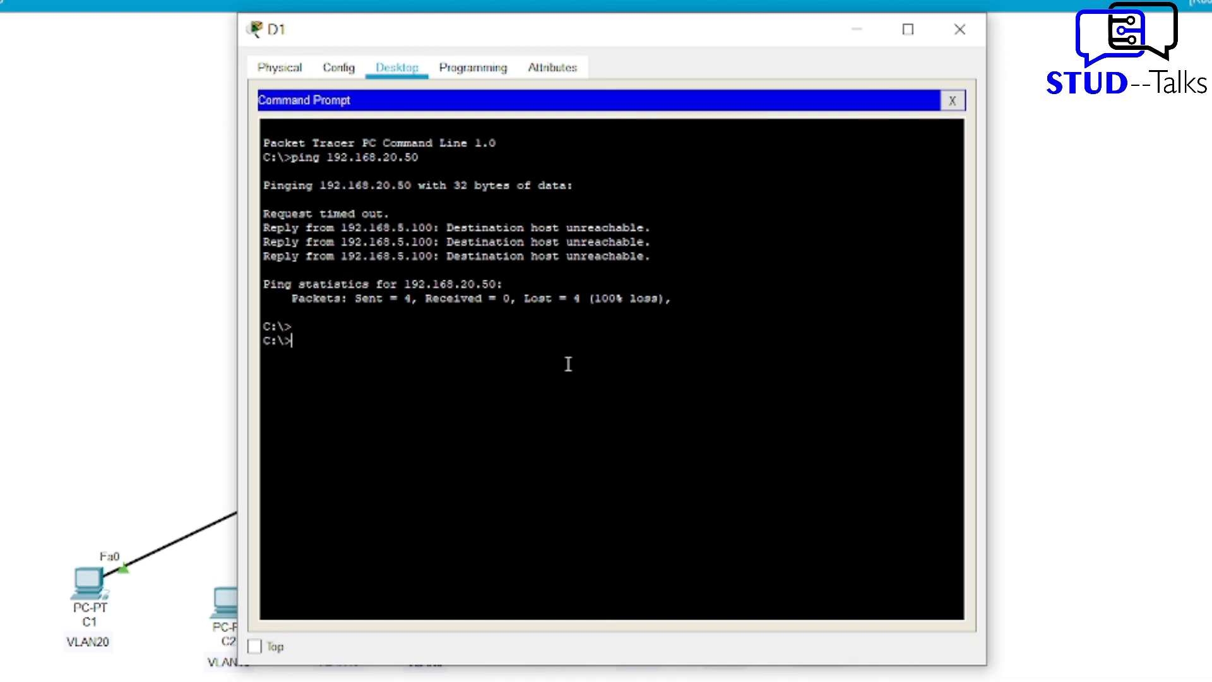